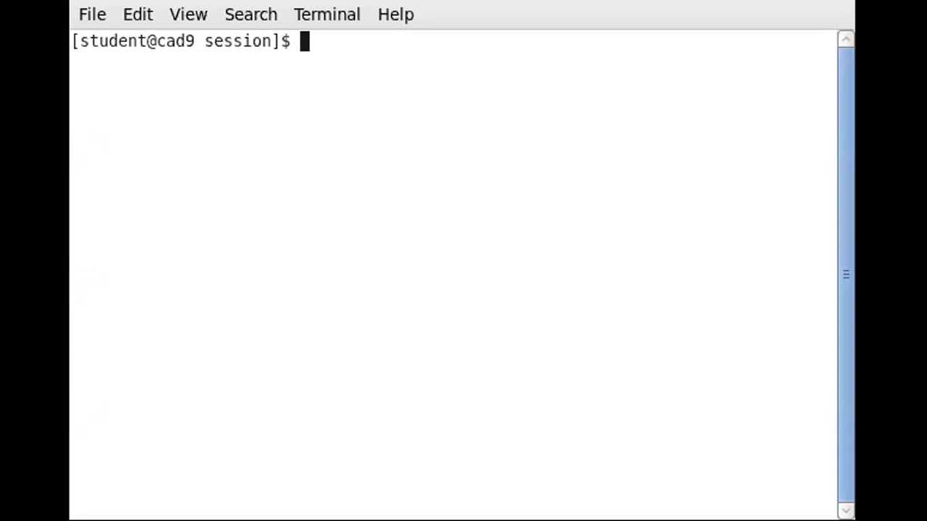
- Start a C shell from the session folder prompt with the csh command
{"action": "left_click", "coordinate": [406, 146]}
{"action": "type", "text": "csh"}
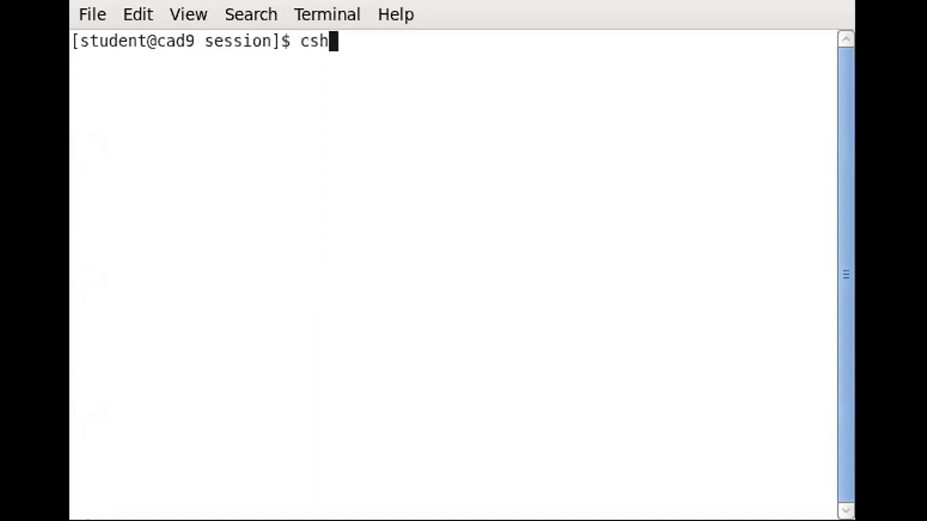
{"action": "key", "text": "Return"}
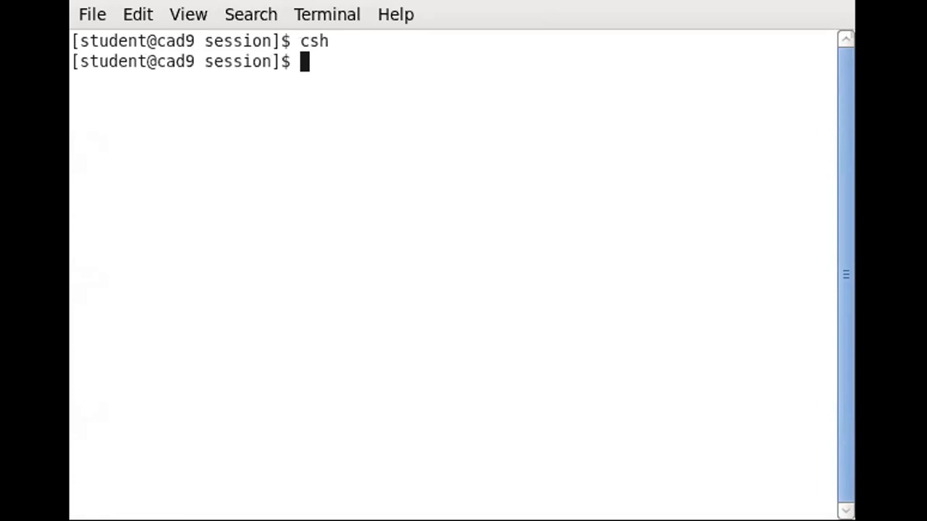
- Recall and run source /home/cad/cshrc to load the Cadence tools environment
{"action": "key", "text": "Up"}
{"action": "key", "text": "Up"}
{"action": "key", "text": "Up"}
{"action": "key", "text": "Up"}
{"action": "key", "text": "Up"}
{"action": "key", "text": "Up"}
{"action": "key", "text": "Up"}
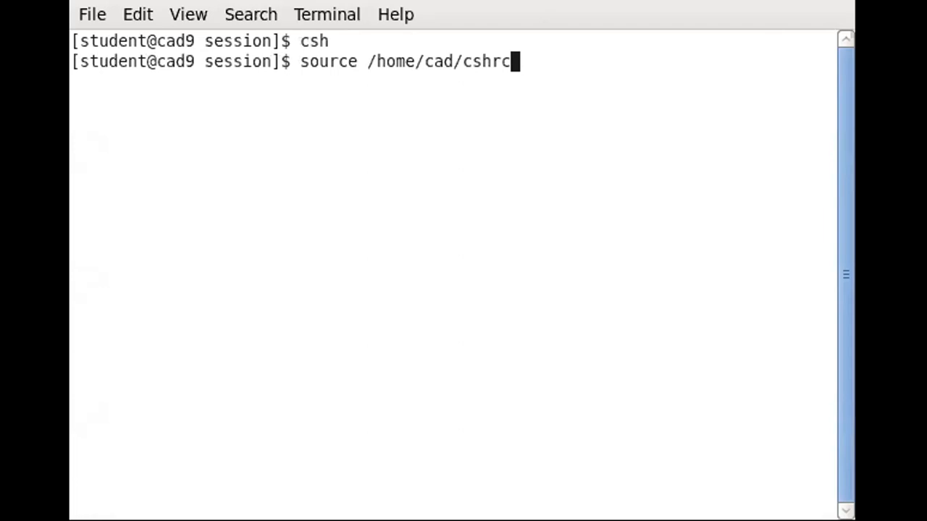
{"action": "key", "text": "Return"}
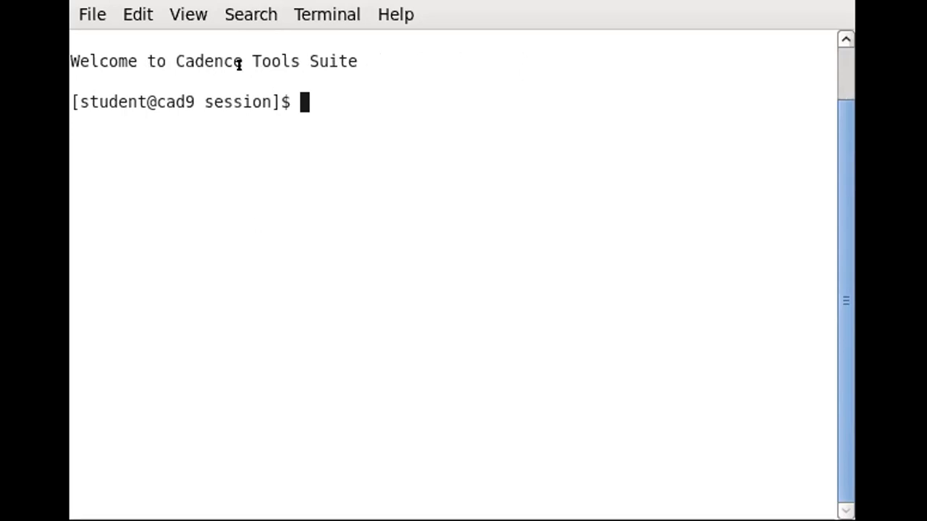
{"action": "left_click", "coordinate": [847, 72]}
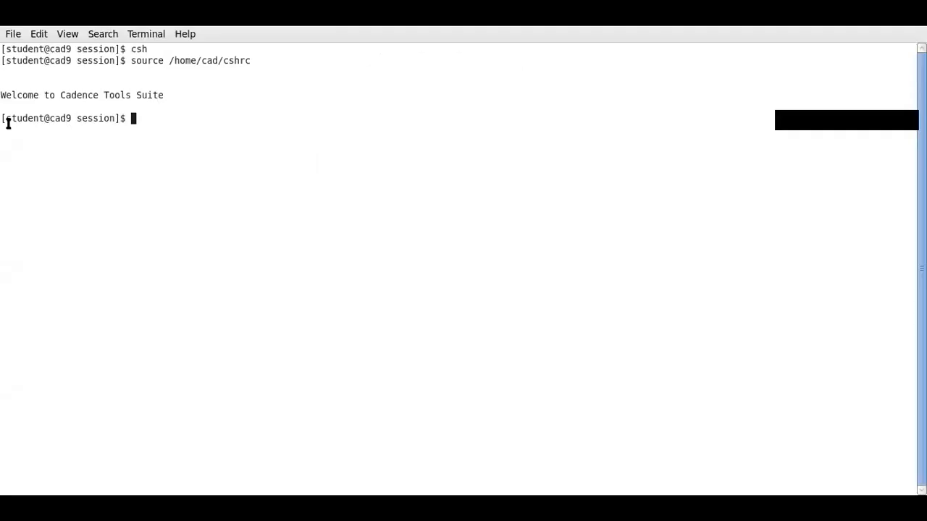
- Launch Virtuoso from the terminal with the virtuoso command and view its startup log enlarged
{"action": "type", "text": "vir"}
{"action": "key", "text": "BackSpace"}
{"action": "key", "text": "BackSpace"}
{"action": "key", "text": "BackSpace"}
{"action": "key", "text": "Up"}
{"action": "key", "text": "Down"}
{"action": "type", "text": "cl"}
{"action": "key", "text": "BackSpace"}
{"action": "key", "text": "BackSpace"}
{"action": "type", "text": "virtuoso"}
{"action": "key", "text": "Return"}
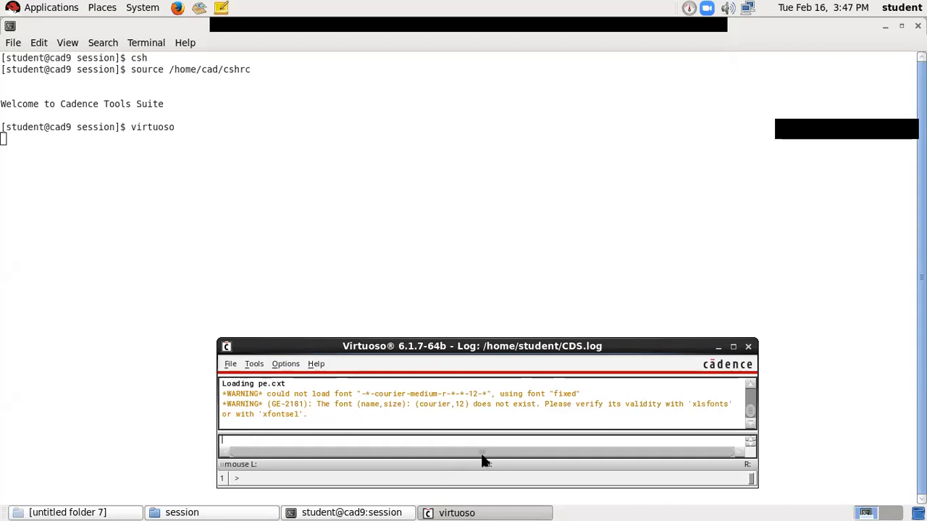
{"action": "left_click", "coordinate": [733, 347]}
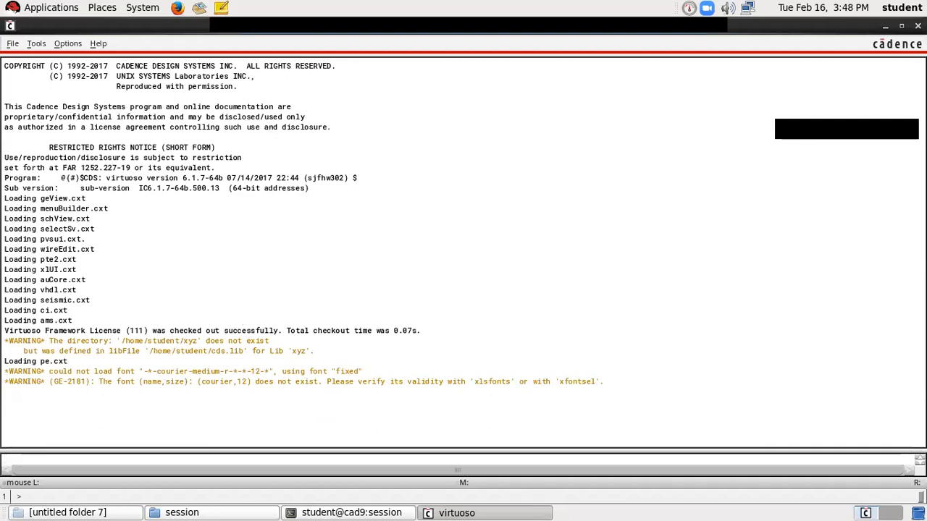
{"action": "left_click", "coordinate": [902, 25]}
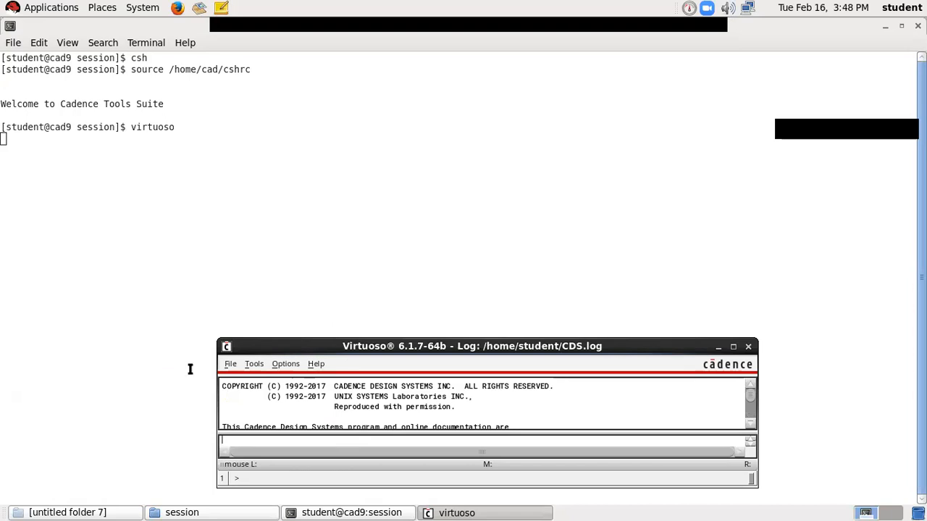
- Create a new library named MyLIB1 in /home/student/Desktop/session, set to attach to an existing technology library
{"action": "left_click", "coordinate": [232, 365]}
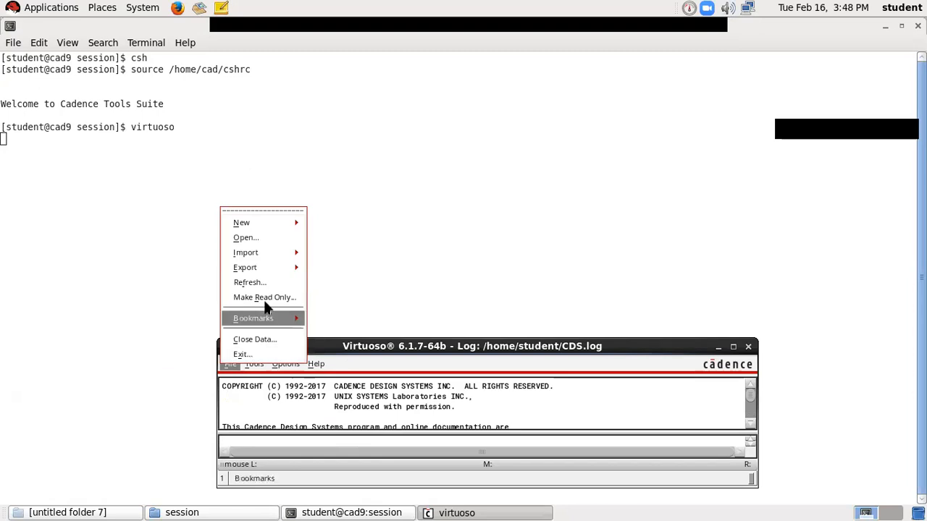
{"action": "mouse_move", "coordinate": [280, 223]}
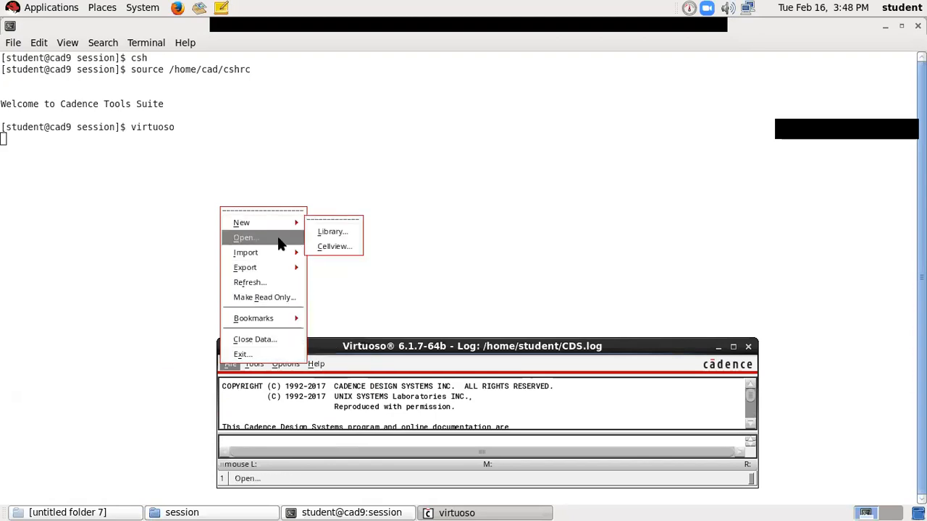
{"action": "mouse_move", "coordinate": [275, 252]}
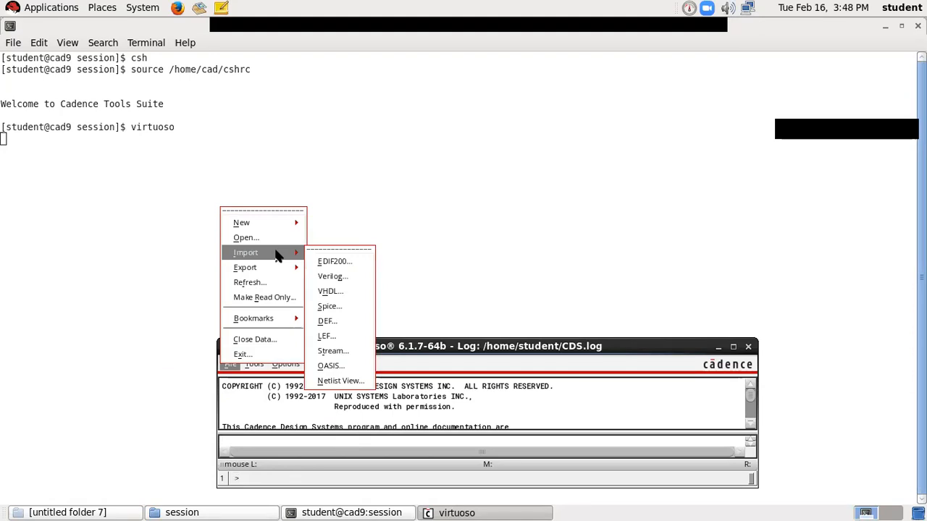
{"action": "mouse_move", "coordinate": [286, 316]}
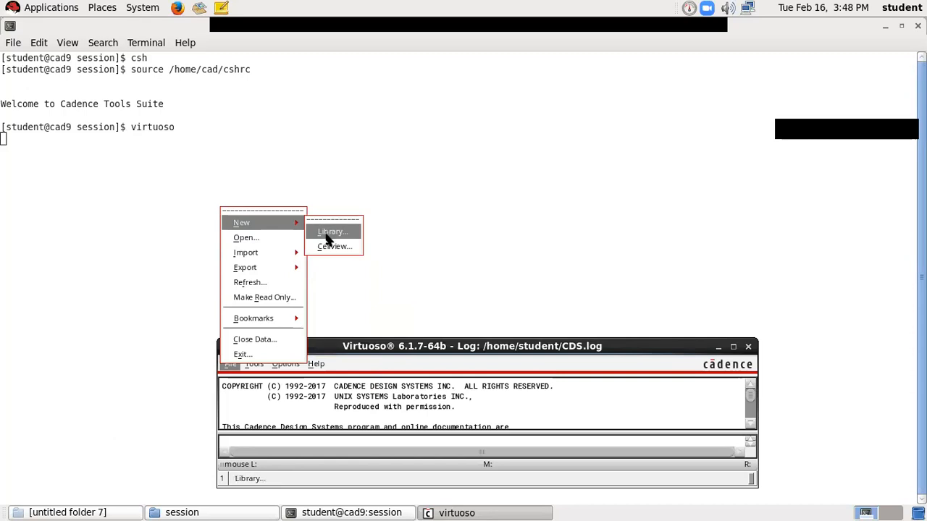
{"action": "left_click", "coordinate": [327, 232]}
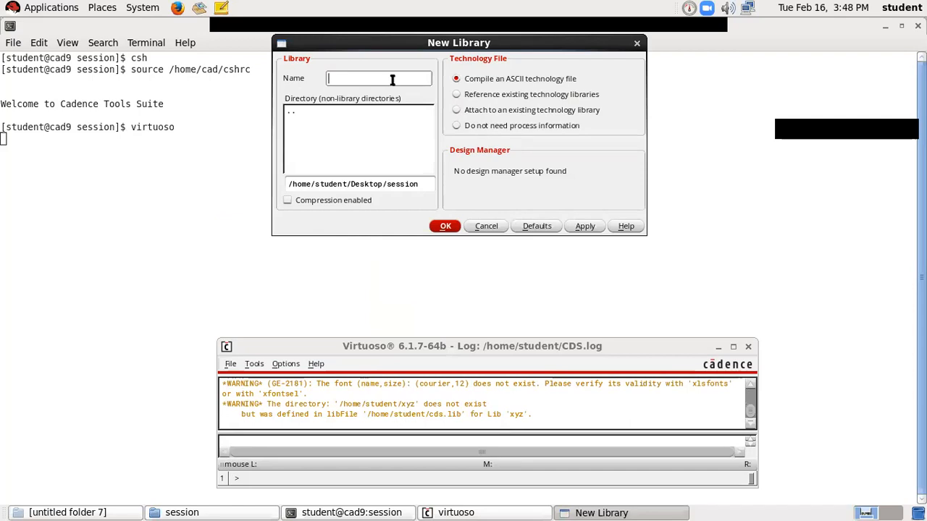
{"action": "type", "text": "MyLIB1"}
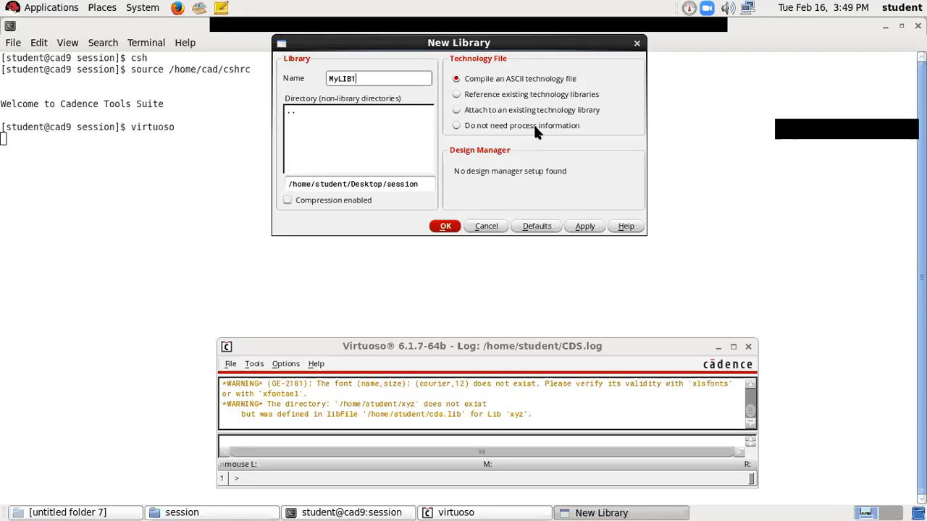
{"action": "left_click", "coordinate": [457, 111]}
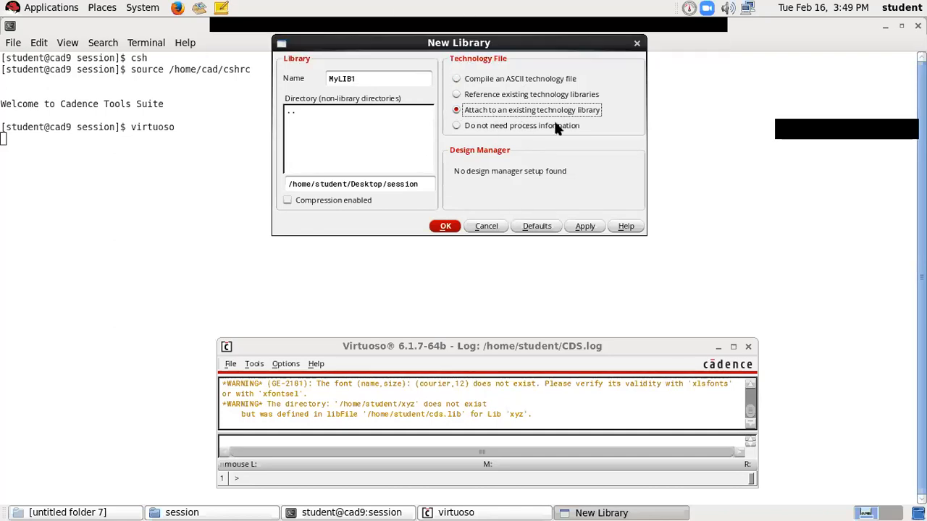
{"action": "left_click", "coordinate": [583, 228]}
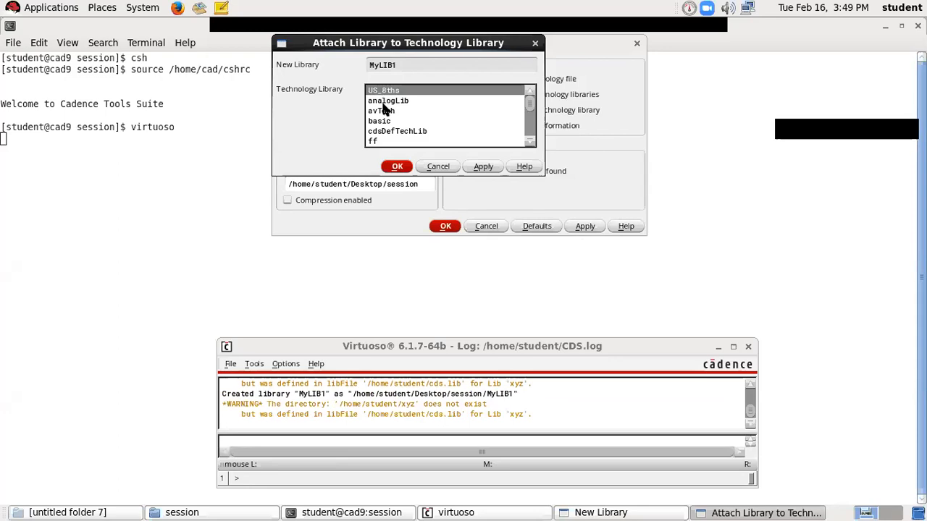
- Attach MyLIB1 to the gpdk180 technology library and close the new library dialog
{"action": "left_click", "coordinate": [528, 142]}
{"action": "left_click", "coordinate": [528, 141]}
{"action": "left_click", "coordinate": [528, 141]}
{"action": "left_click", "coordinate": [528, 141]}
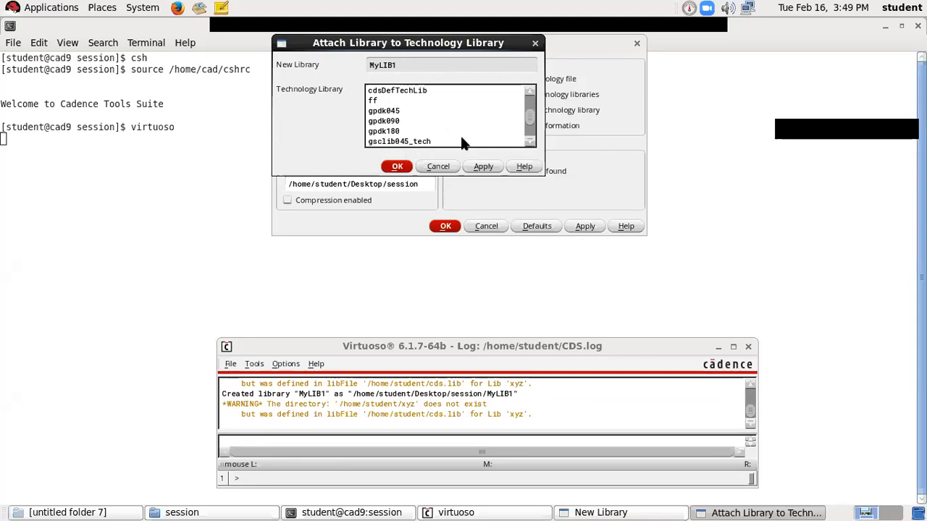
{"action": "left_click", "coordinate": [394, 131]}
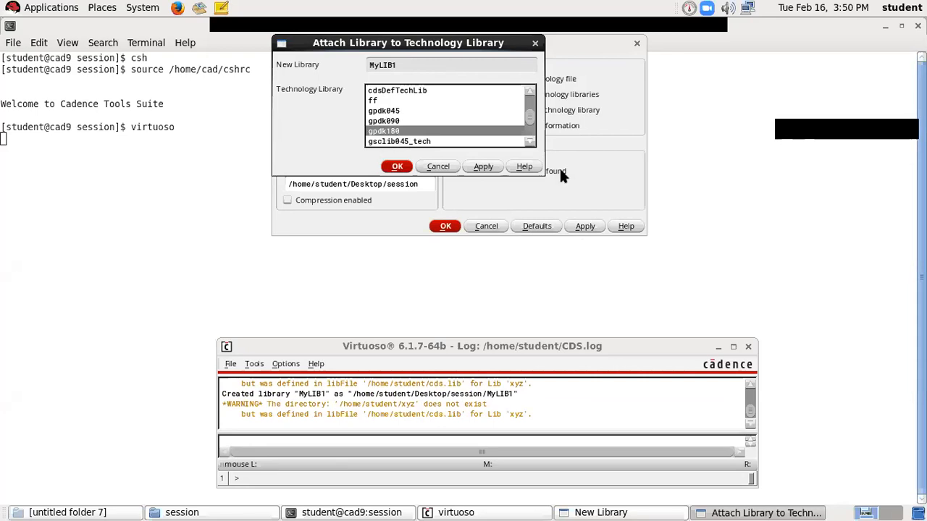
{"action": "left_click", "coordinate": [397, 167]}
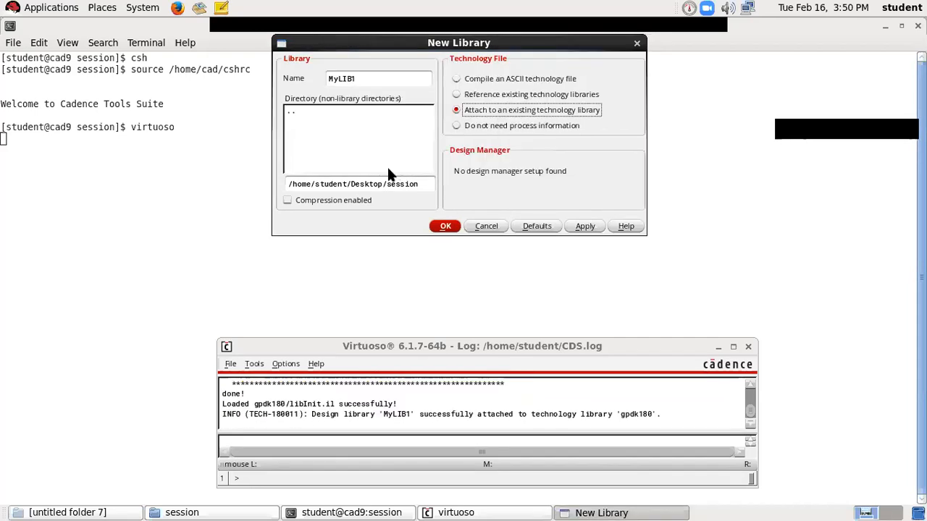
{"action": "left_click", "coordinate": [444, 228]}
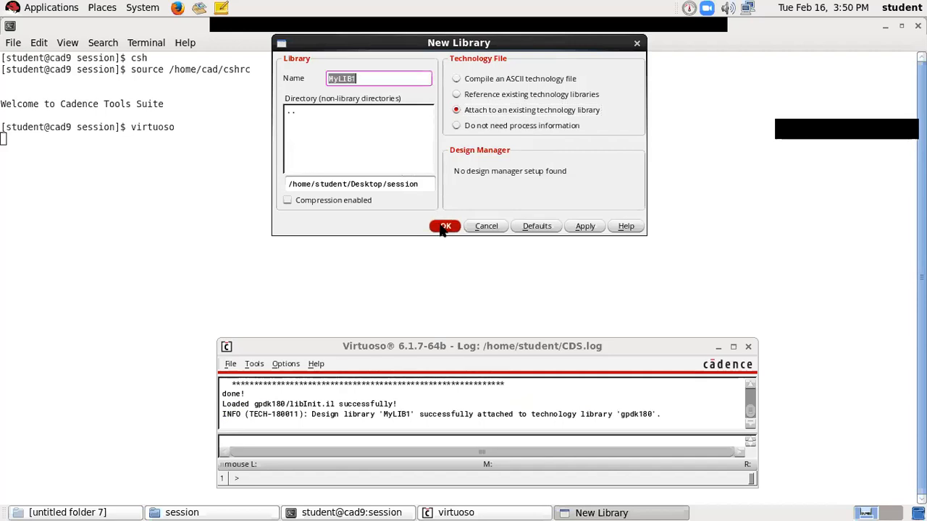
{"action": "left_click", "coordinate": [445, 227]}
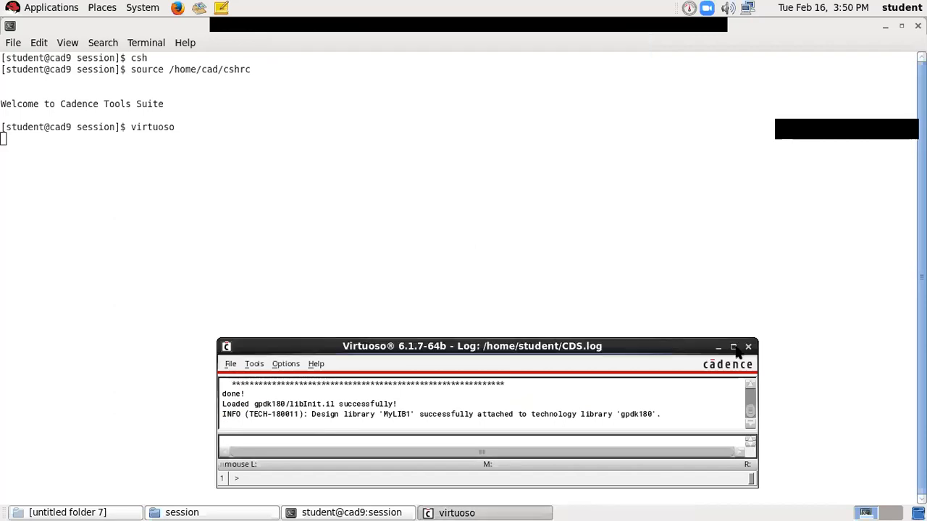
- Create a schematic cellview named inverter in MyLIB1, accept the Virtuoso_Schematic_Editor_XL license, and maximize the schematic editor
{"action": "left_click", "coordinate": [734, 347]}
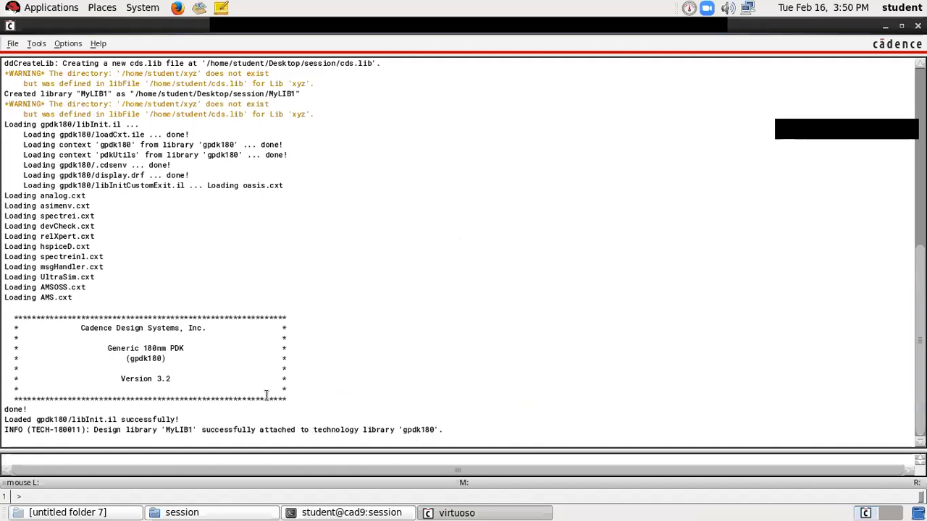
{"action": "left_click", "coordinate": [13, 45]}
{"action": "mouse_move", "coordinate": [22, 66]}
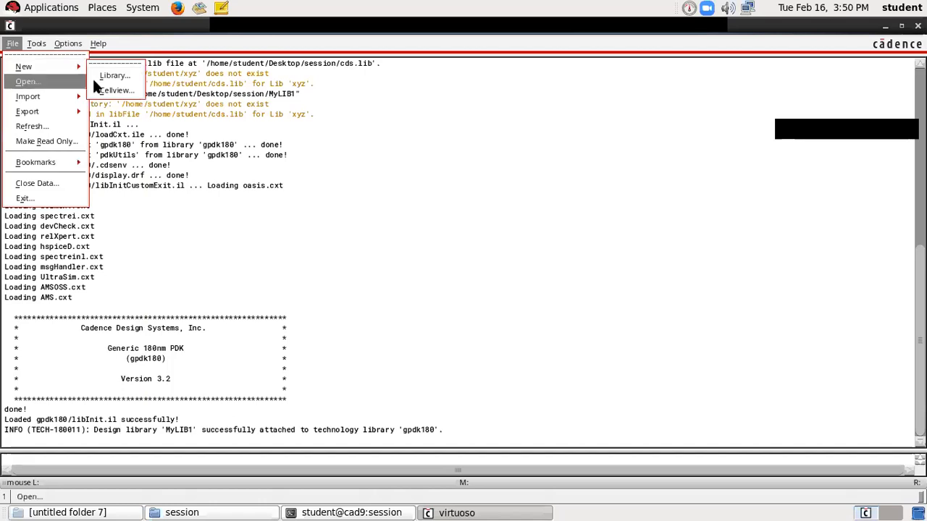
{"action": "mouse_move", "coordinate": [86, 71]}
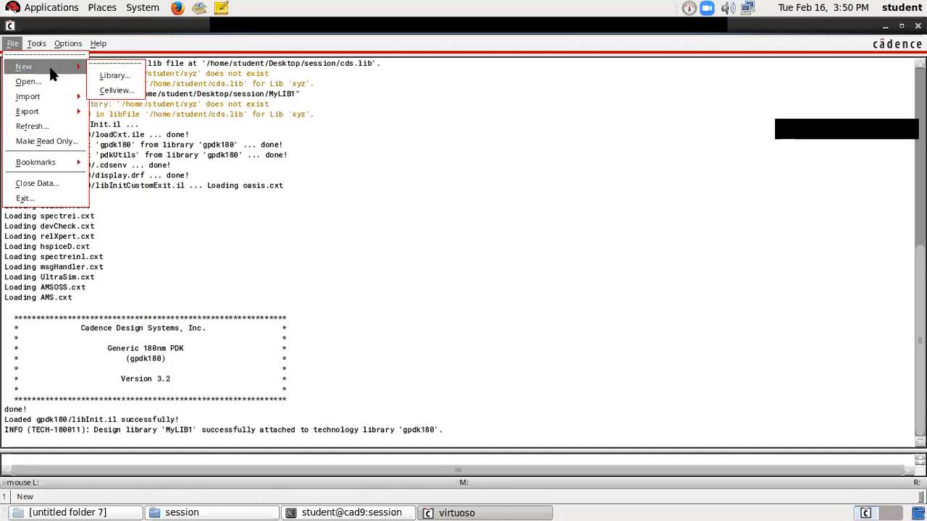
{"action": "left_click", "coordinate": [114, 91]}
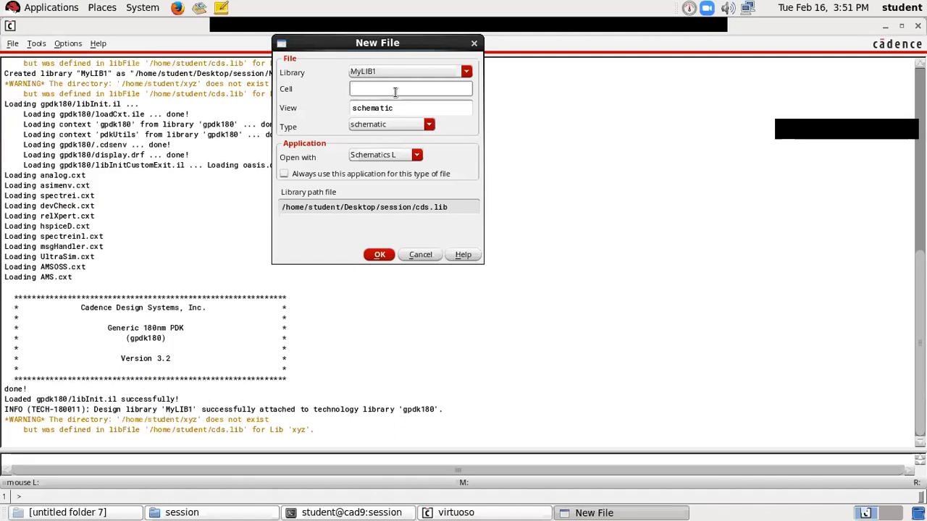
{"action": "type", "text": "inverter"}
{"action": "left_click", "coordinate": [380, 254]}
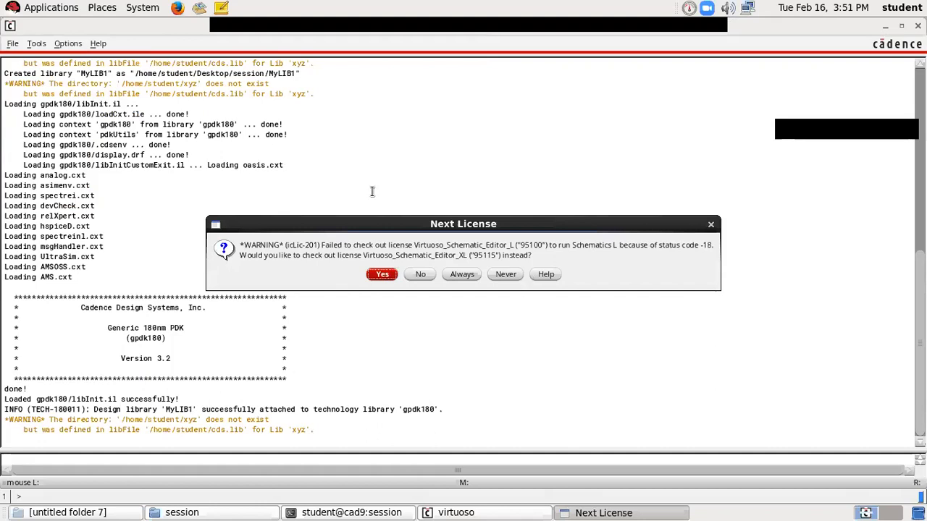
{"action": "left_click", "coordinate": [386, 278]}
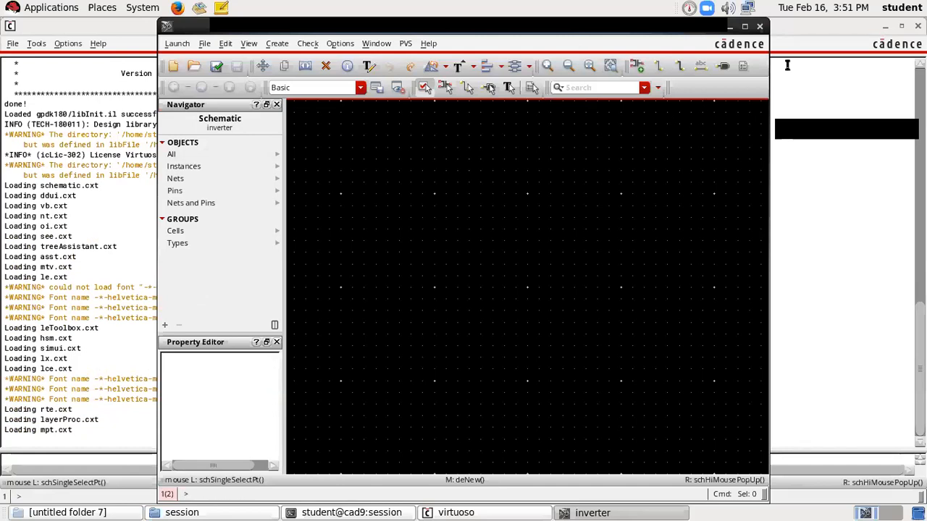
{"action": "left_click", "coordinate": [745, 26]}
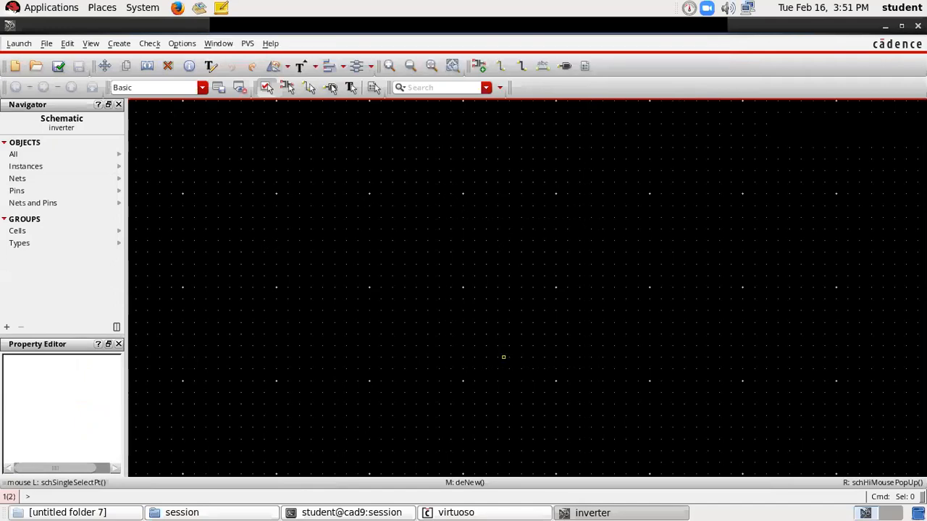
{"action": "left_click", "coordinate": [20, 45]}
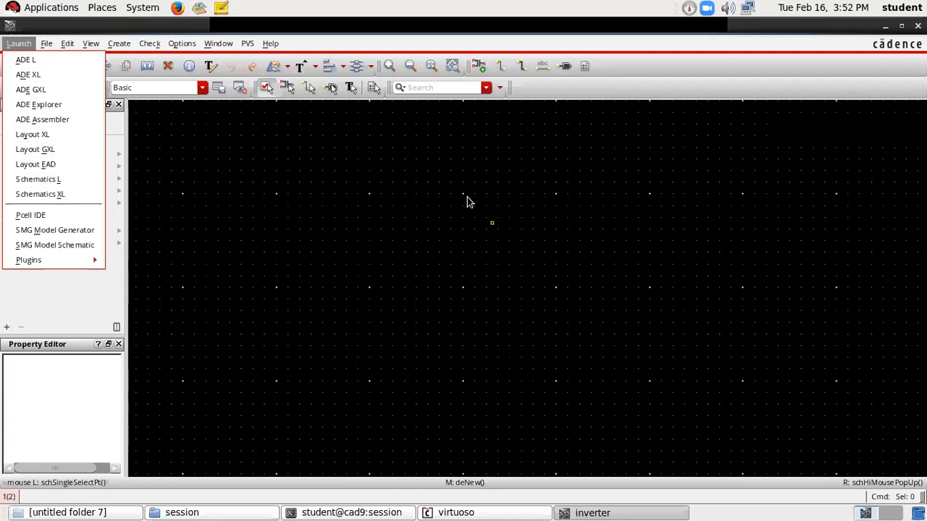
{"action": "left_click", "coordinate": [433, 251]}
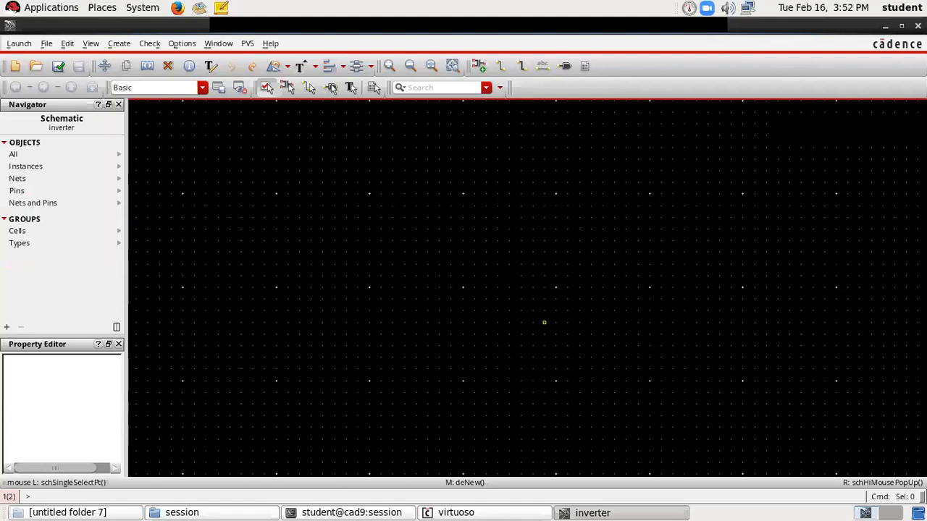
{"action": "key", "text": "l"}
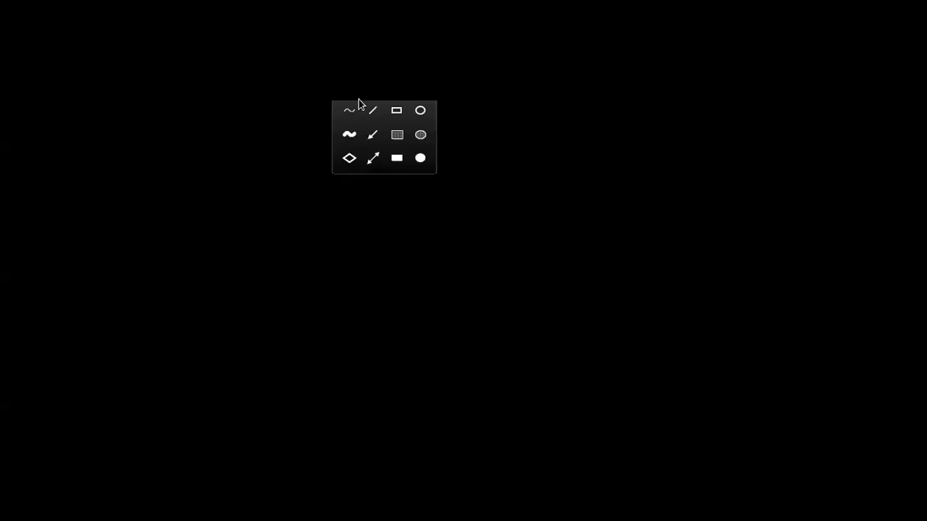
- Sketch a rough inverter circuit of two stacked transistors between supply and ground freehand on the black whiteboard
{"action": "left_click", "coordinate": [403, 160]}
{"action": "left_click_drag", "start_coordinate": [404, 163], "coordinate": [412, 216]}
{"action": "mouse_move", "coordinate": [411, 210]}
{"action": "left_mouse_down"}
{"action": "mouse_move", "coordinate": [459, 209]}
{"action": "mouse_move", "coordinate": [444, 218]}
{"action": "left_mouse_up"}
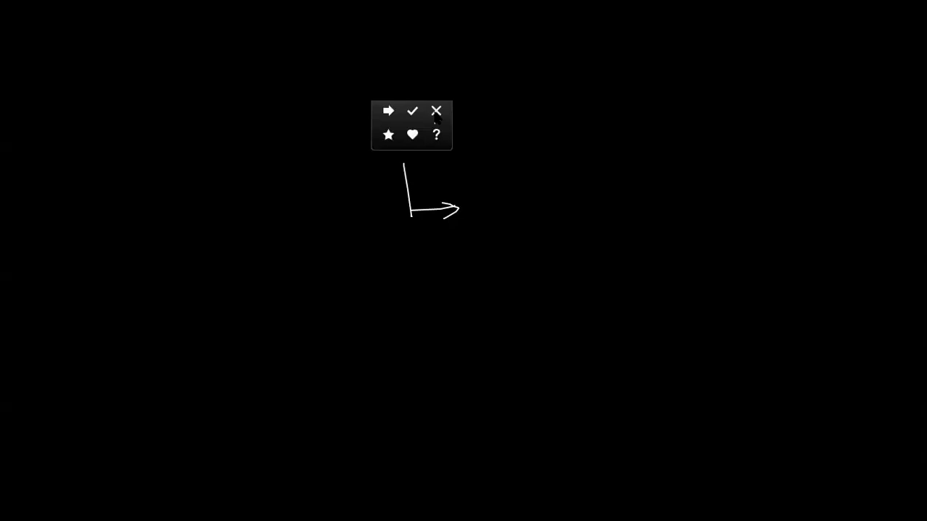
{"action": "key", "text": "super+z"}
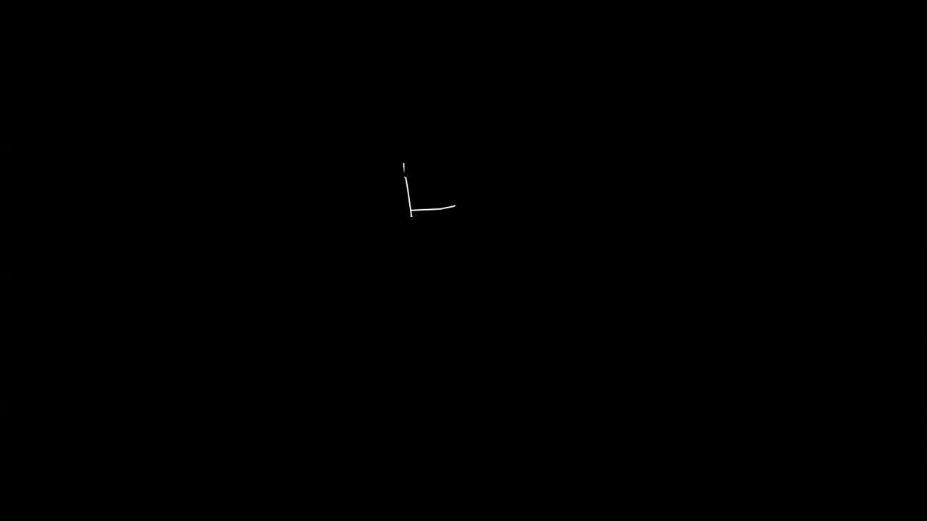
{"action": "mouse_move", "coordinate": [416, 172]}
{"action": "left_mouse_down"}
{"action": "mouse_move", "coordinate": [455, 166]}
{"action": "mouse_move", "coordinate": [426, 178]}
{"action": "left_mouse_up"}
{"action": "mouse_move", "coordinate": [454, 150]}
{"action": "left_mouse_down"}
{"action": "mouse_move", "coordinate": [460, 185]}
{"action": "mouse_move", "coordinate": [451, 142]}
{"action": "left_mouse_up"}
{"action": "left_click_drag", "start_coordinate": [444, 142], "coordinate": [469, 135]}
{"action": "mouse_move", "coordinate": [458, 207]}
{"action": "left_mouse_down"}
{"action": "mouse_move", "coordinate": [462, 264]}
{"action": "mouse_move", "coordinate": [437, 272]}
{"action": "mouse_move", "coordinate": [447, 312]}
{"action": "mouse_move", "coordinate": [474, 302]}
{"action": "mouse_move", "coordinate": [485, 309]}
{"action": "mouse_move", "coordinate": [499, 352]}
{"action": "mouse_move", "coordinate": [528, 336]}
{"action": "left_mouse_up"}
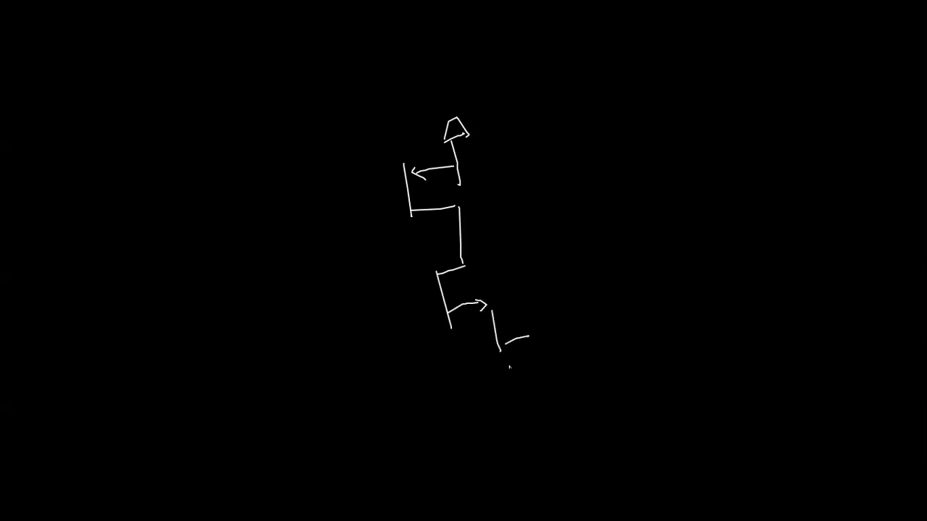
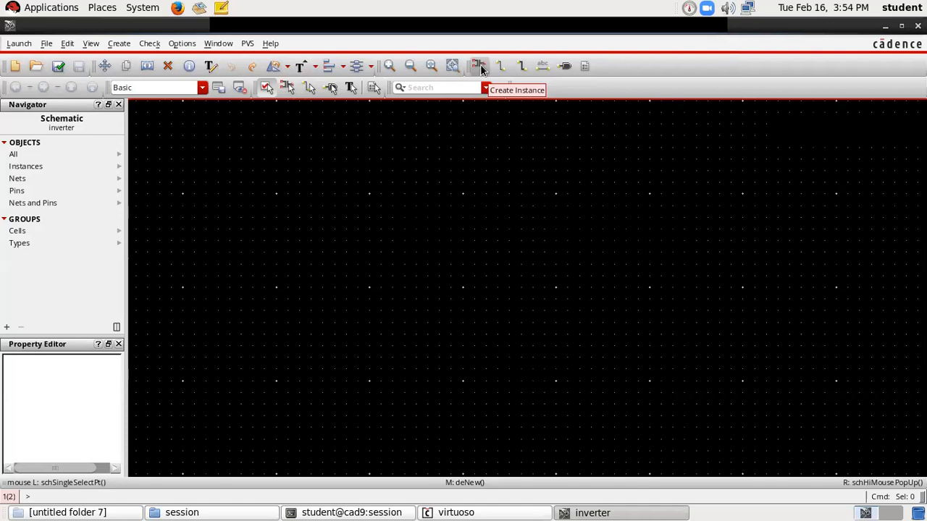
- Start adding an instance of the pmos cell's symbol view from the gpdk180 library
{"action": "left_click", "coordinate": [480, 66]}
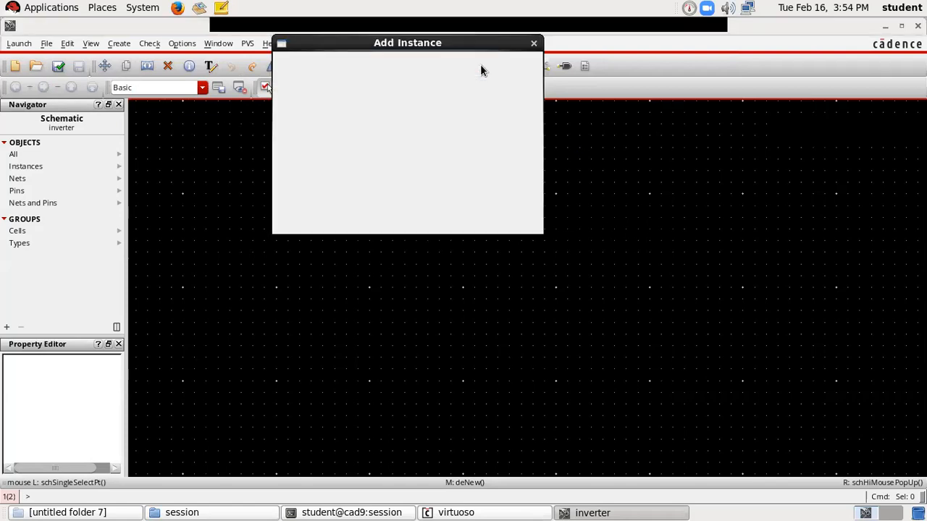
{"action": "left_click_drag", "start_coordinate": [473, 43], "coordinate": [679, 144]}
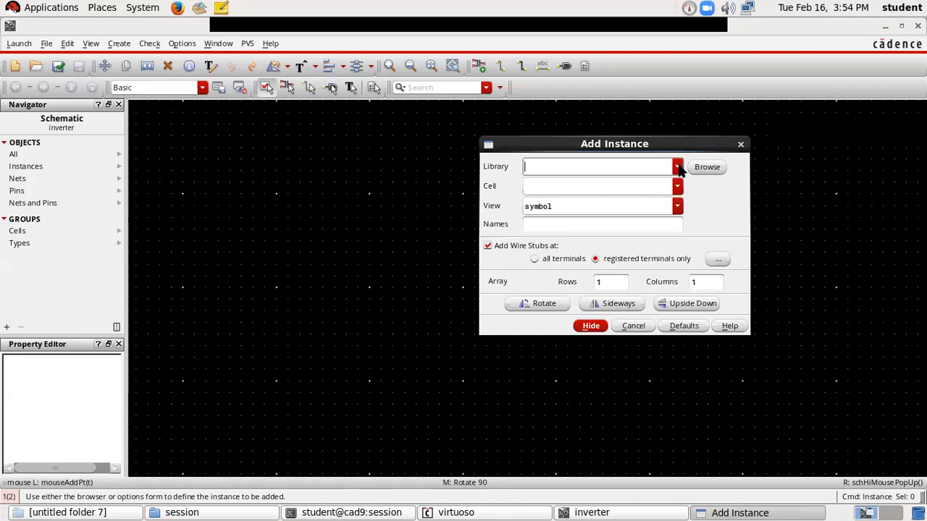
{"action": "left_click", "coordinate": [675, 168]}
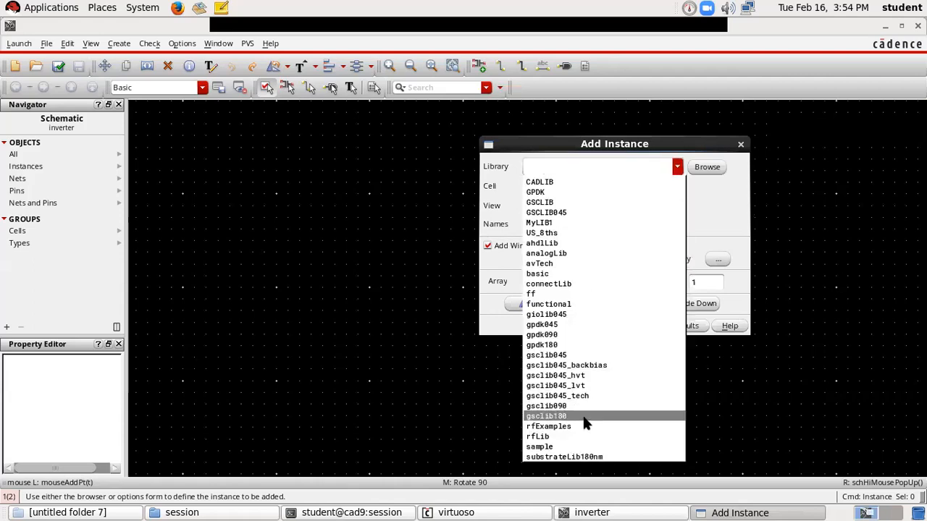
{"action": "left_click", "coordinate": [600, 345]}
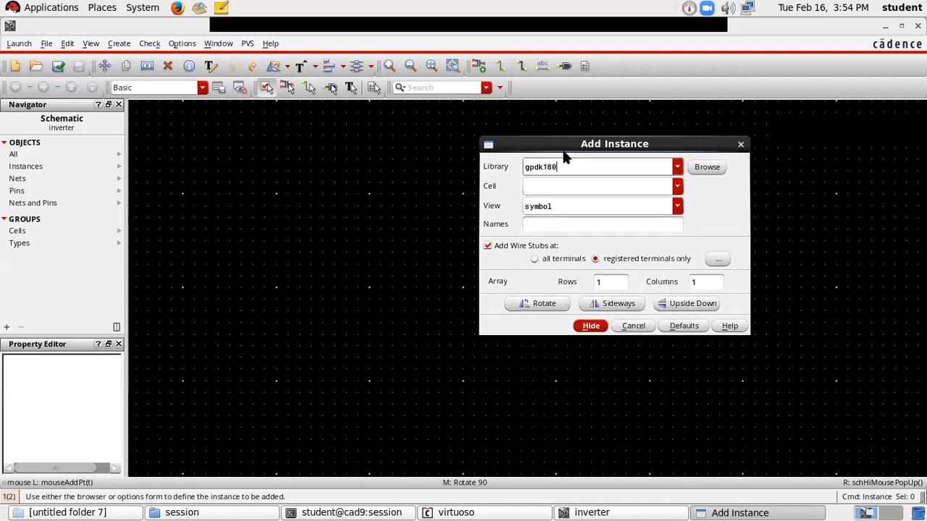
{"action": "left_click", "coordinate": [674, 190]}
{"action": "left_click", "coordinate": [675, 188]}
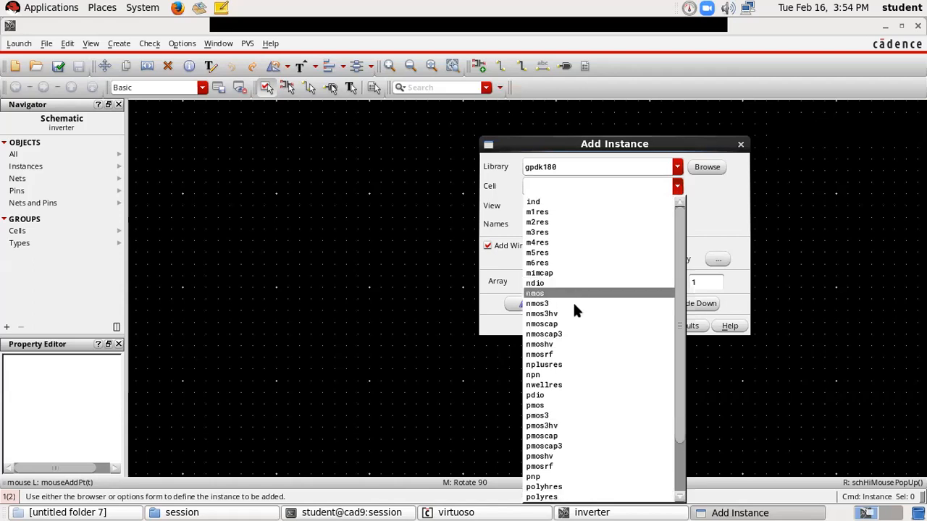
{"action": "left_click", "coordinate": [554, 407]}
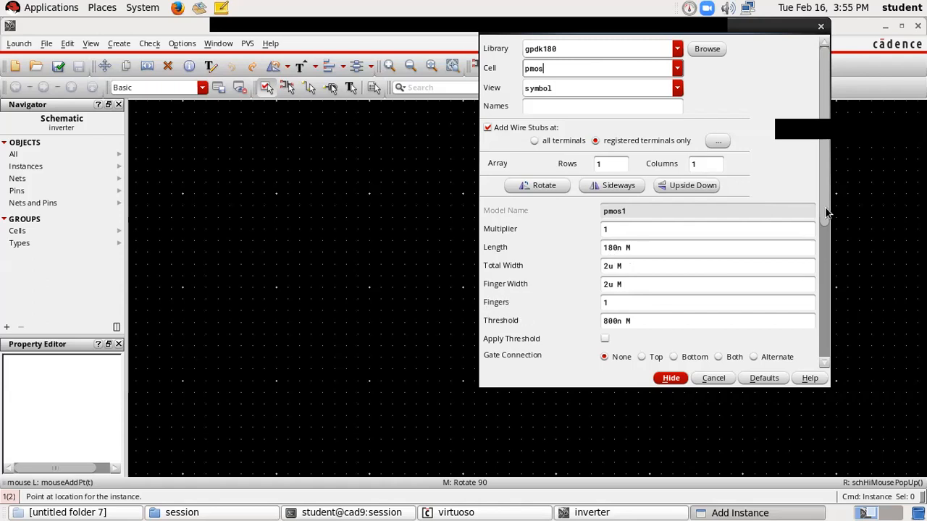
- Review the pmos parameters, place one pmos transistor in the upper middle of the inverter schematic, and end placement
{"action": "left_click_drag", "start_coordinate": [826, 217], "coordinate": [824, 242]}
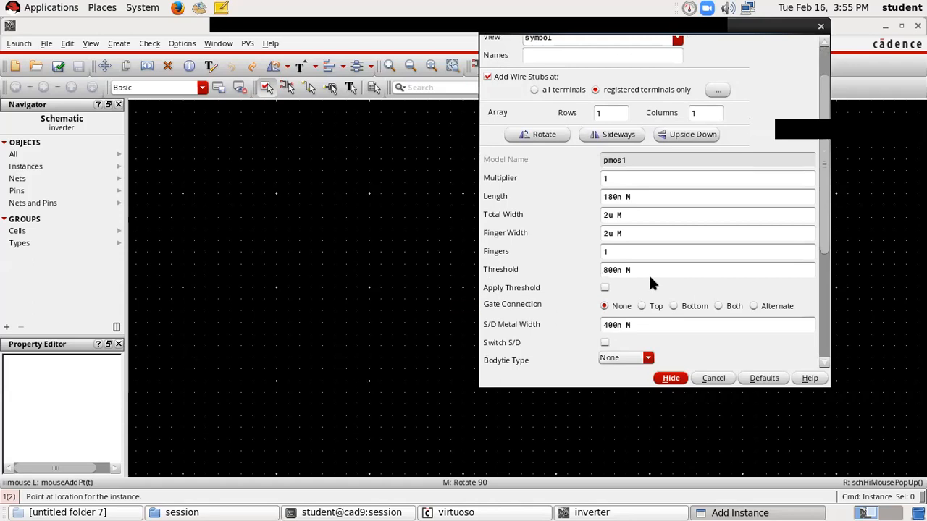
{"action": "left_click_drag", "start_coordinate": [827, 239], "coordinate": [821, 203]}
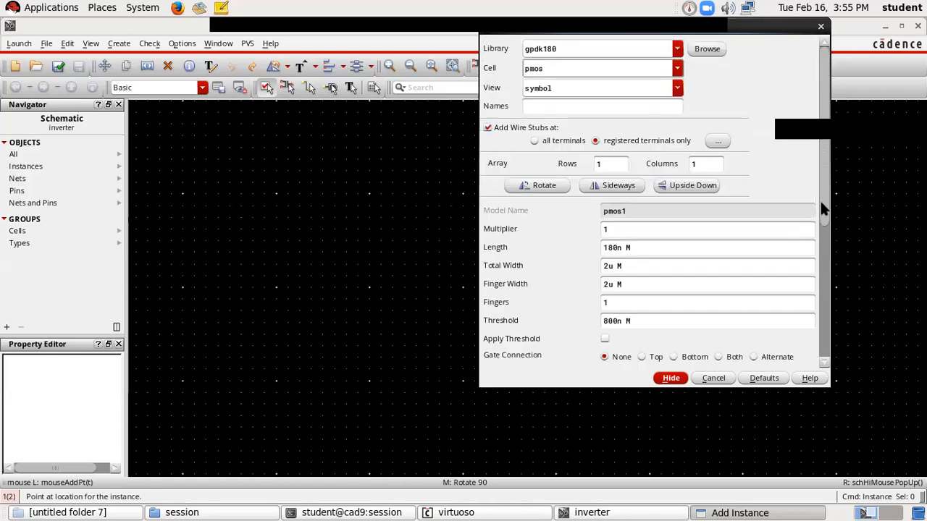
{"action": "left_click", "coordinate": [672, 378]}
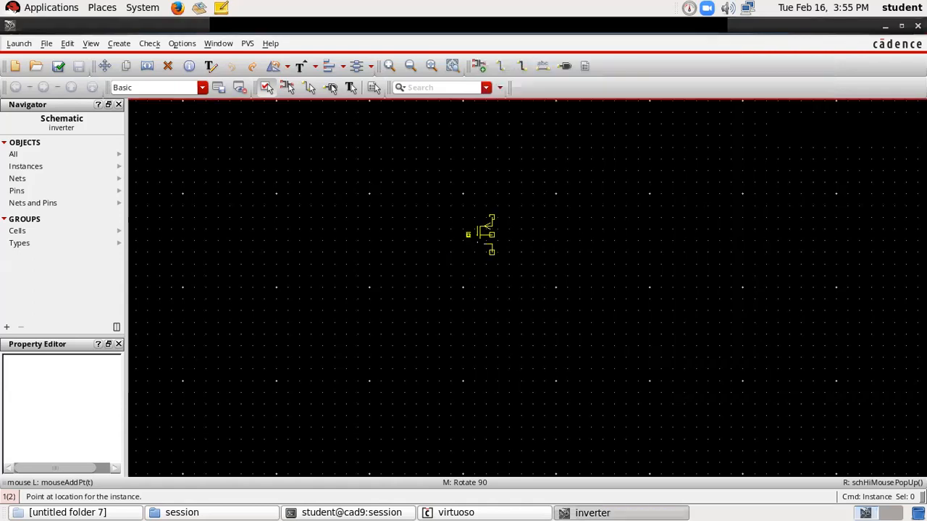
{"action": "left_click", "coordinate": [485, 229]}
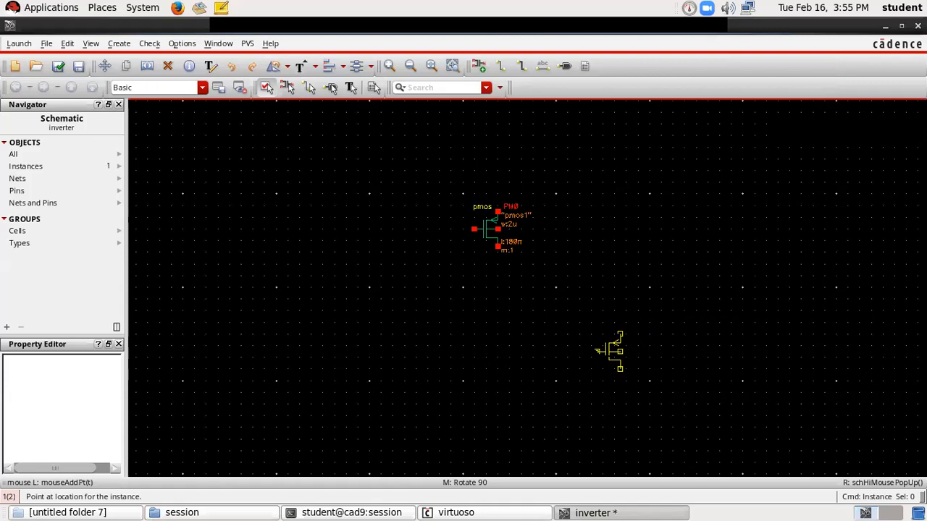
{"action": "key", "text": "Escape"}
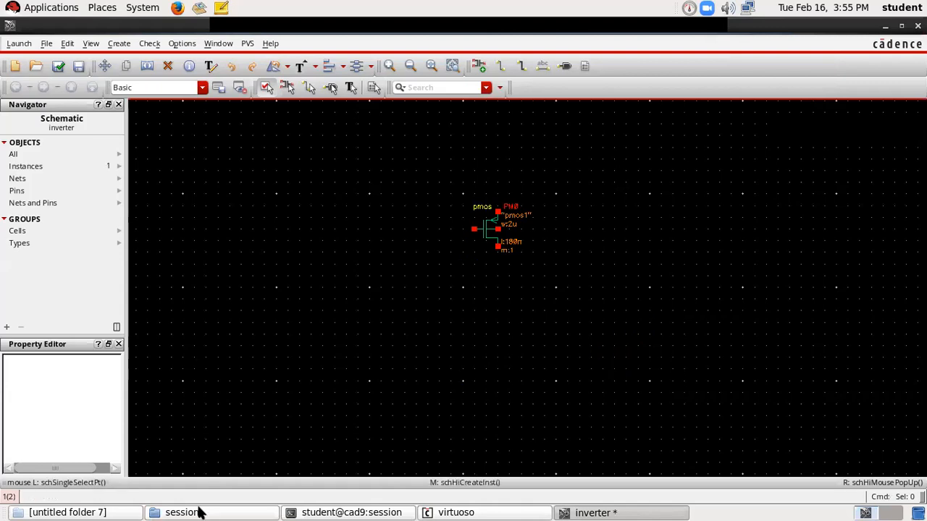
- Minimize the Virtuoso log window and the meeting participants window to leave the schematic editor uncovered
{"action": "left_click", "coordinate": [434, 512]}
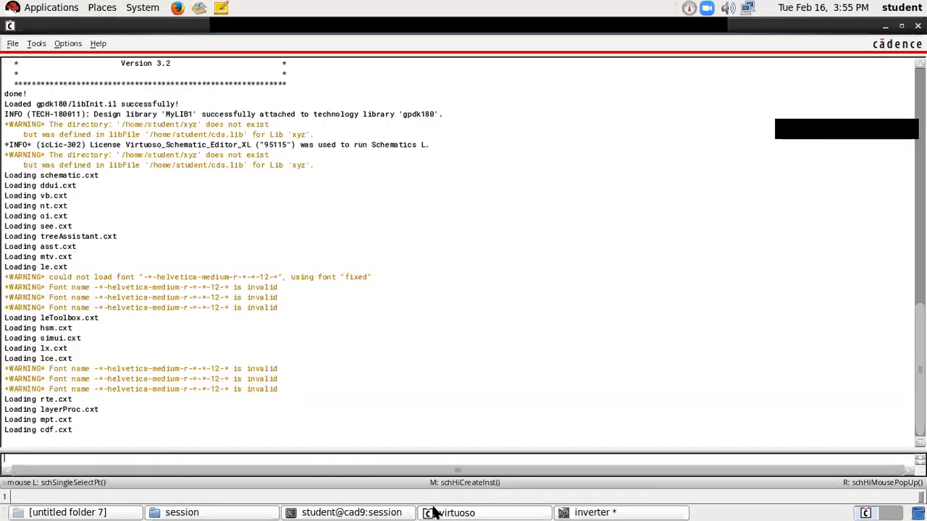
{"action": "left_click", "coordinate": [435, 512]}
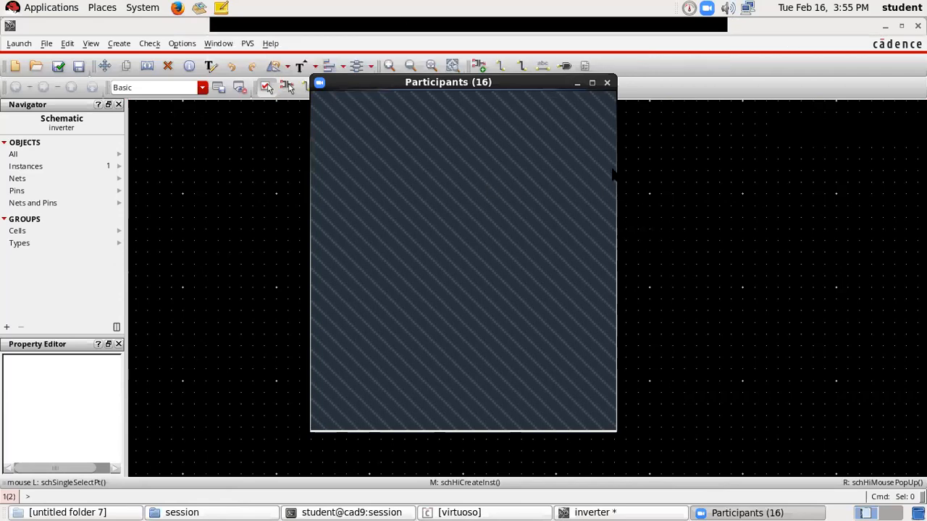
{"action": "left_click", "coordinate": [577, 85]}
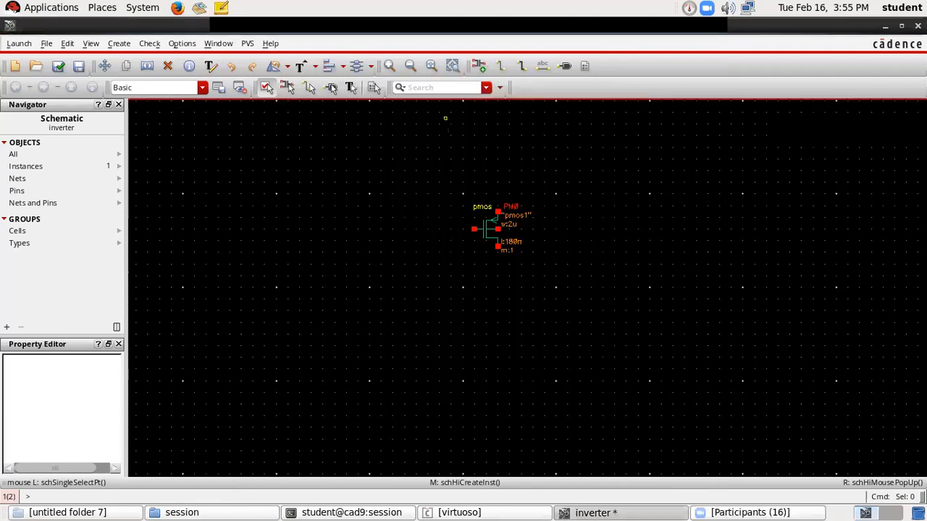
{"action": "left_click", "coordinate": [479, 66]}
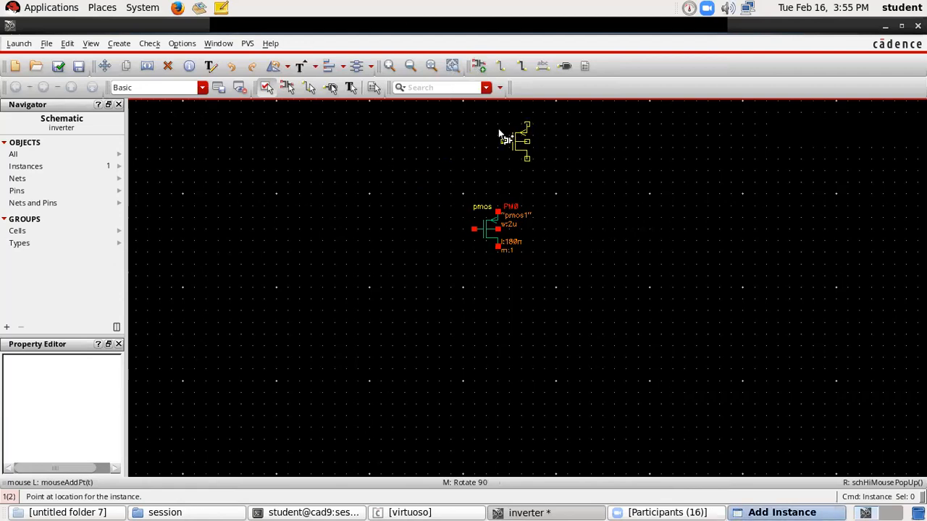
{"action": "key", "text": "Escape"}
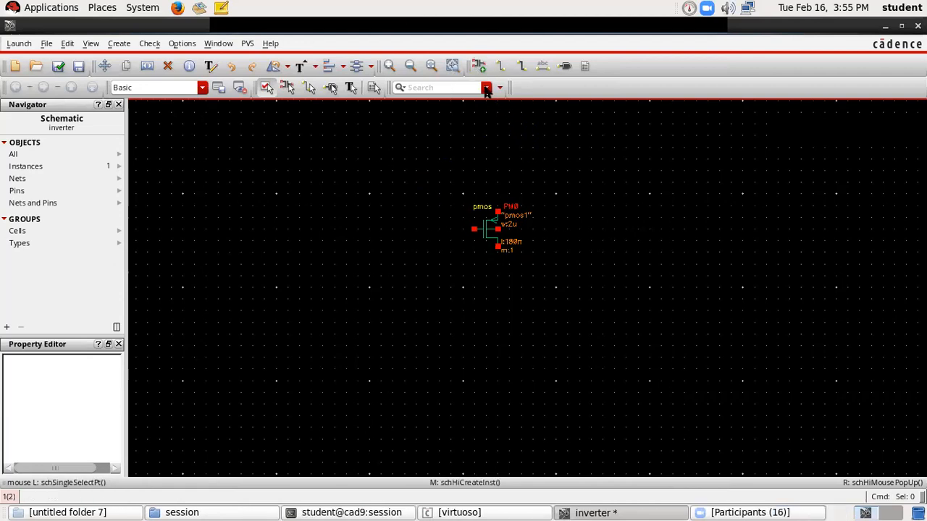
{"action": "left_click", "coordinate": [480, 66]}
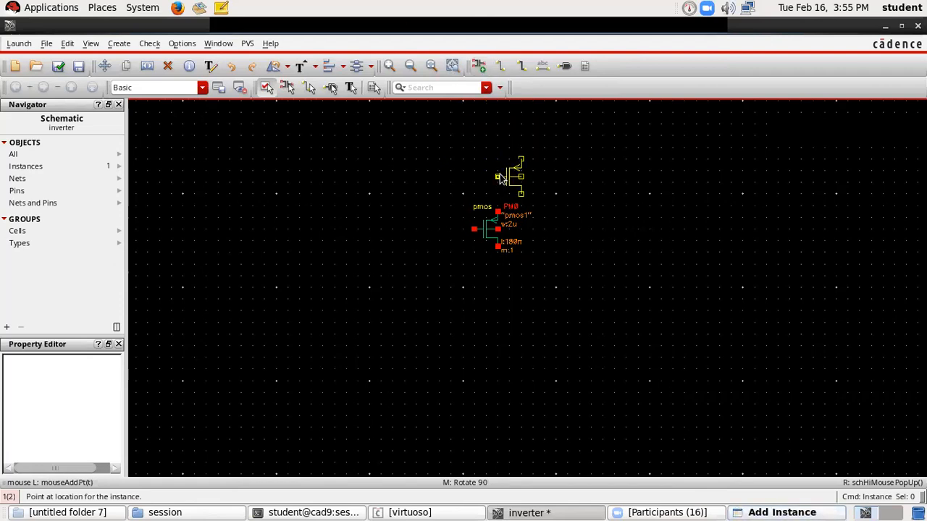
{"action": "key", "text": "Escape"}
{"action": "left_click", "coordinate": [479, 66]}
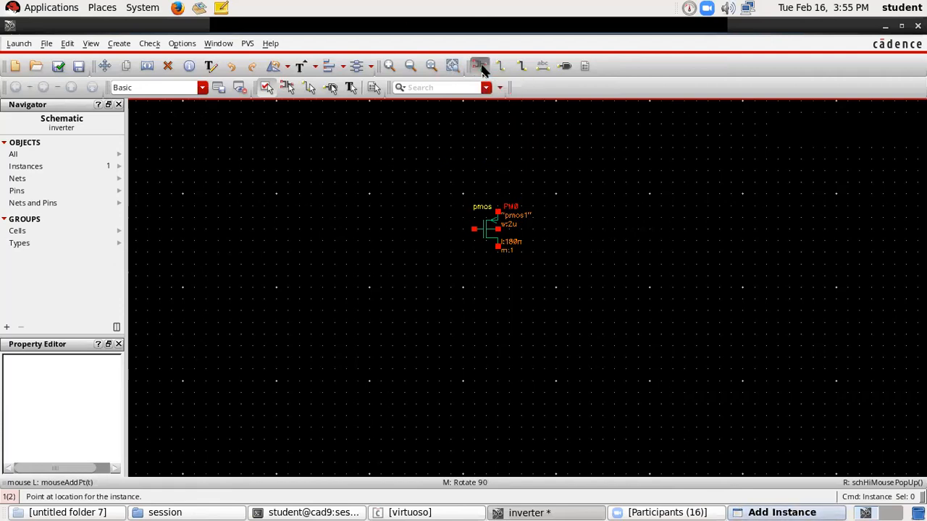
- Hide the Select toolbar in the schematic editor and cancel the pending instance placement
{"action": "right_click", "coordinate": [481, 70]}
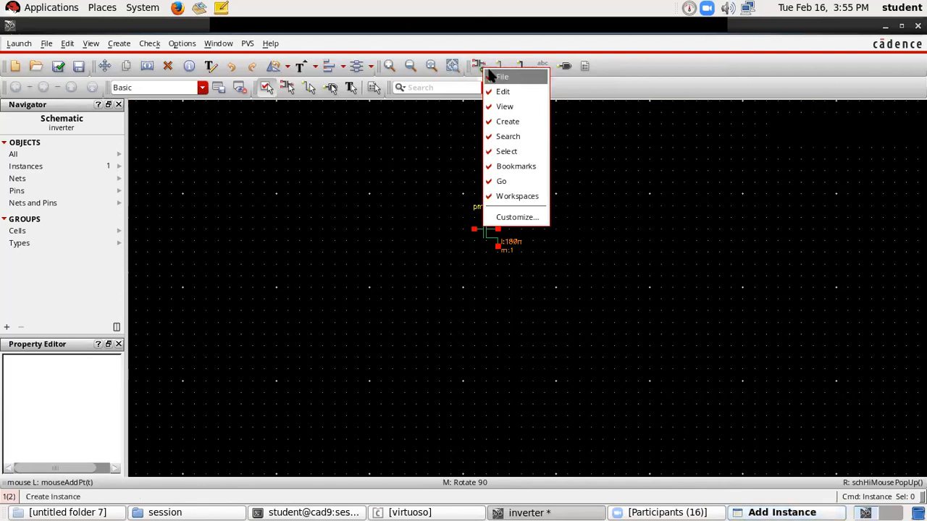
{"action": "left_click", "coordinate": [507, 151]}
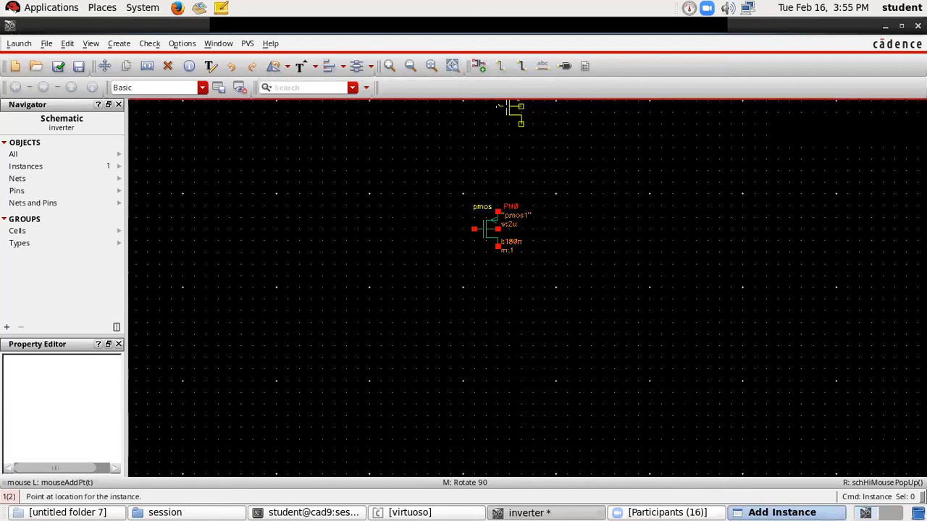
{"action": "key", "text": "Escape"}
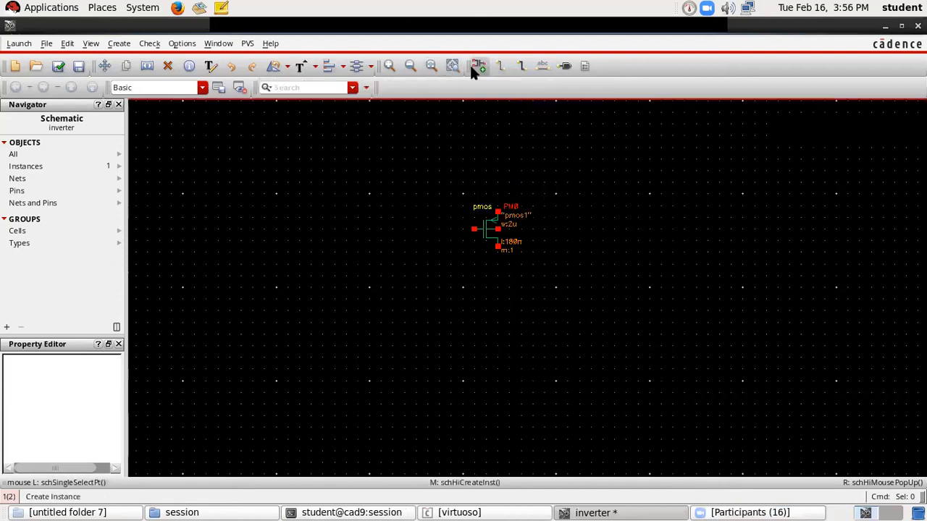
{"action": "left_click", "coordinate": [46, 44]}
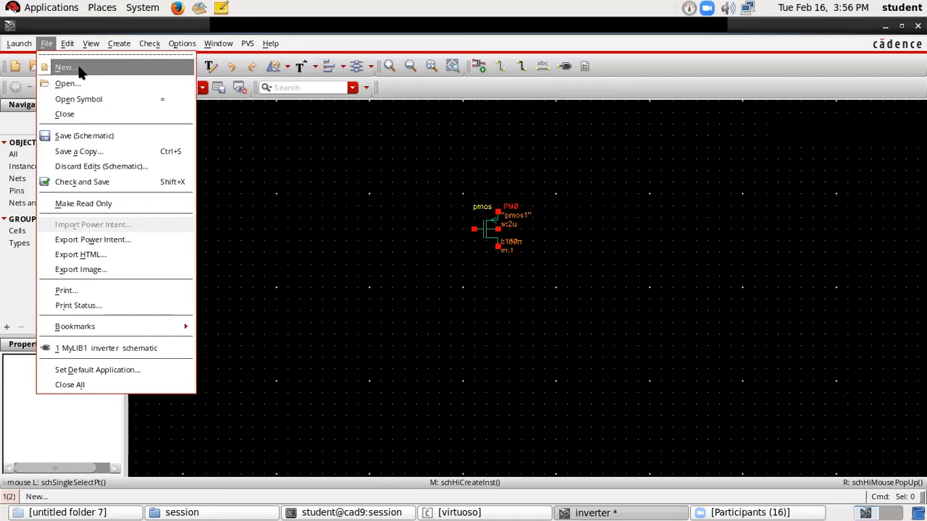
{"action": "left_click", "coordinate": [257, 186]}
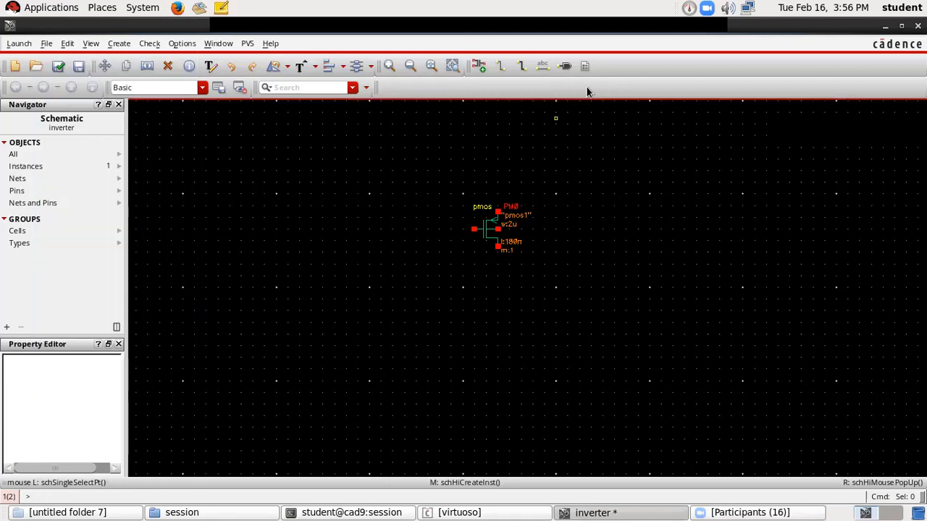
{"action": "left_click", "coordinate": [478, 66]}
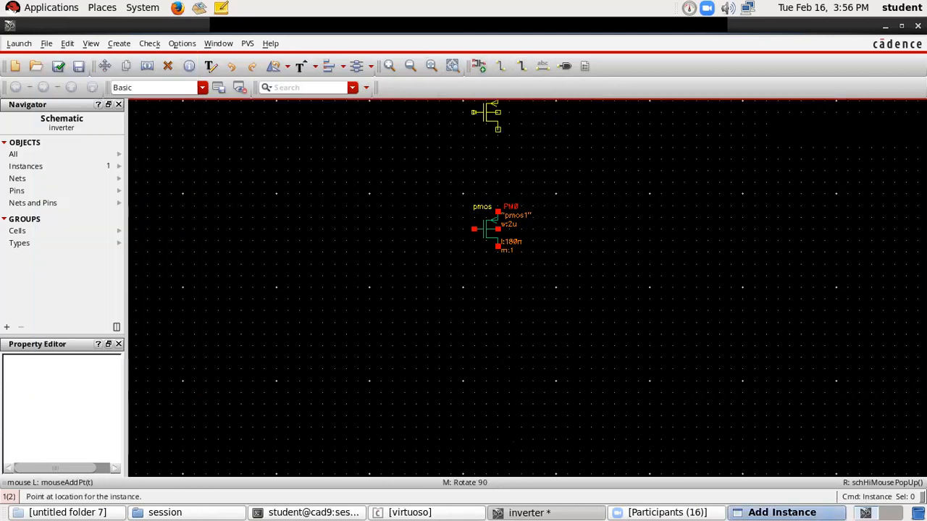
{"action": "left_click", "coordinate": [548, 512]}
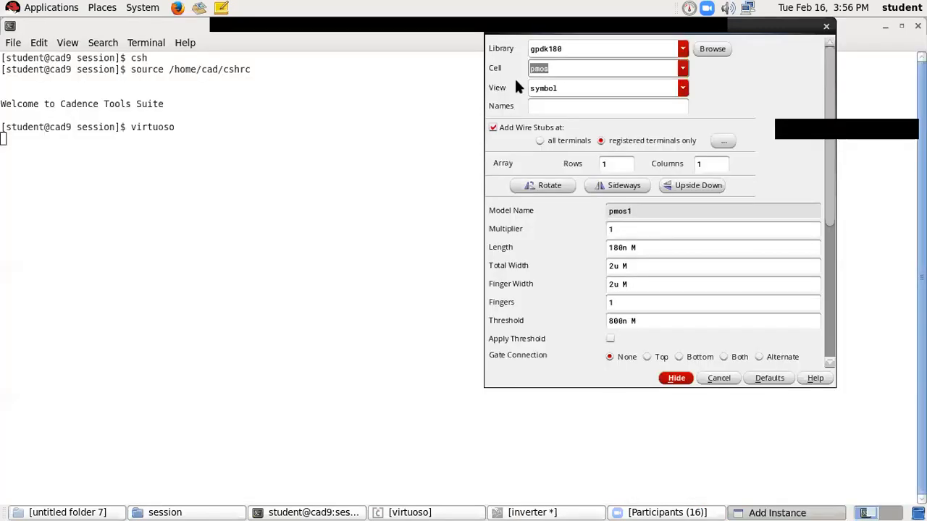
{"action": "left_click", "coordinate": [825, 26]}
{"action": "left_click", "coordinate": [885, 27]}
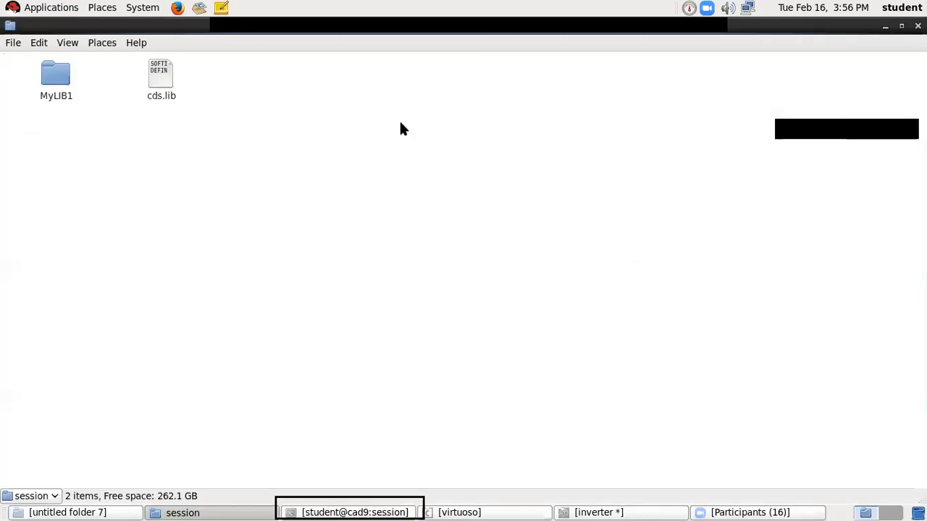
{"action": "left_click", "coordinate": [671, 512]}
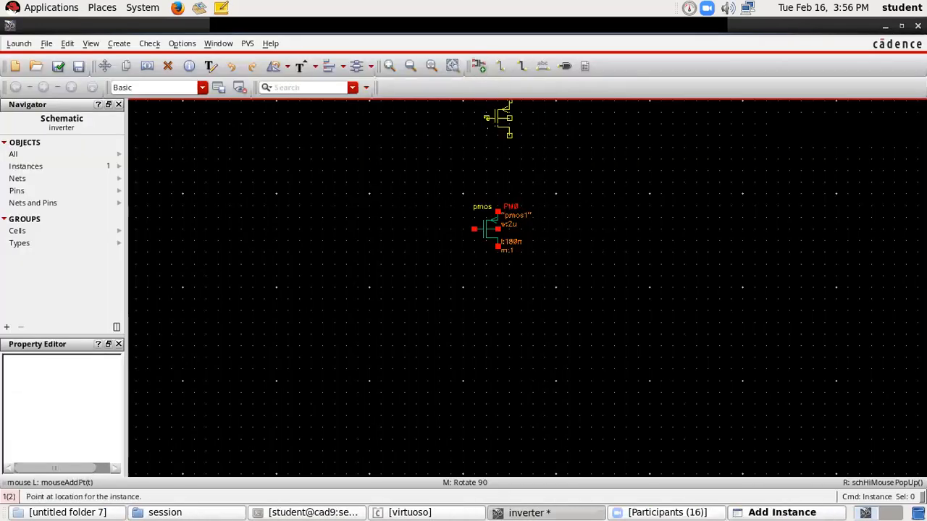
{"action": "key", "text": "Escape"}
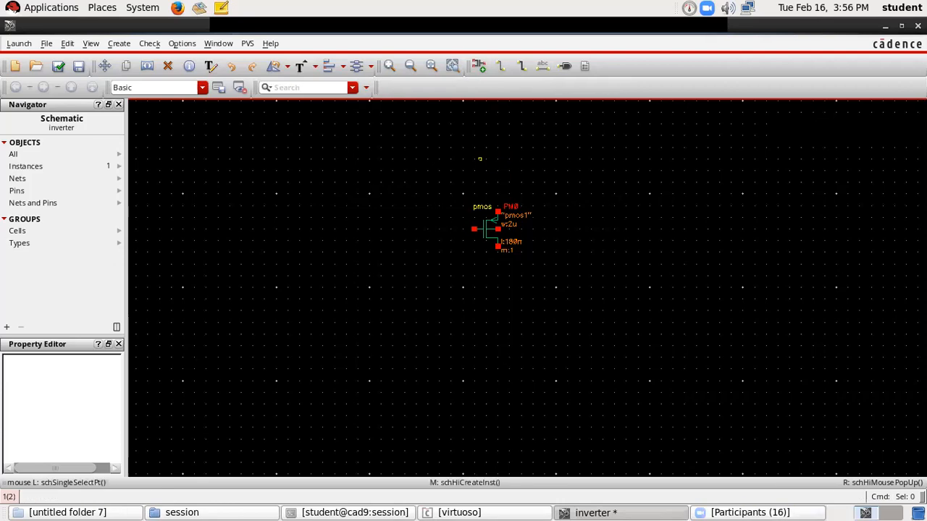
- Restart instance creation, minimize the windows covering the instance form, and set its cell to nmos from gpdk180
{"action": "left_click", "coordinate": [480, 68]}
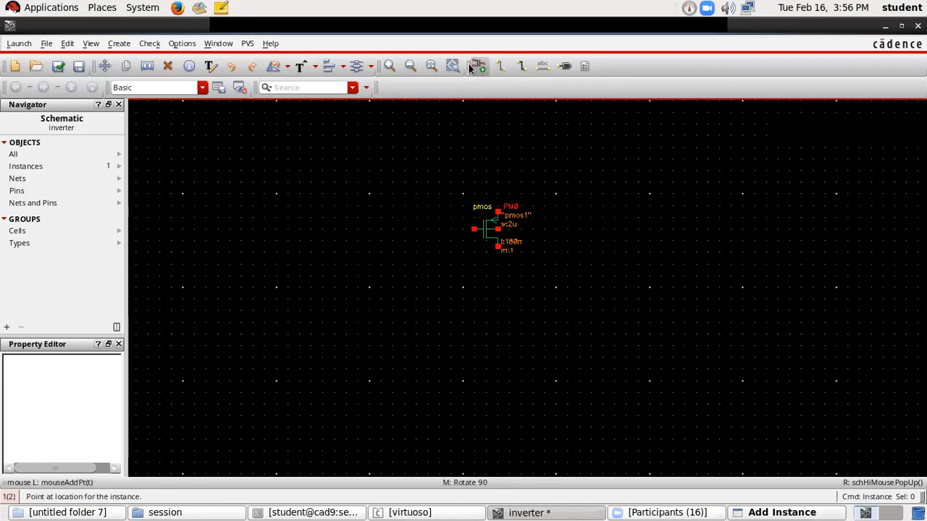
{"action": "left_click", "coordinate": [569, 512]}
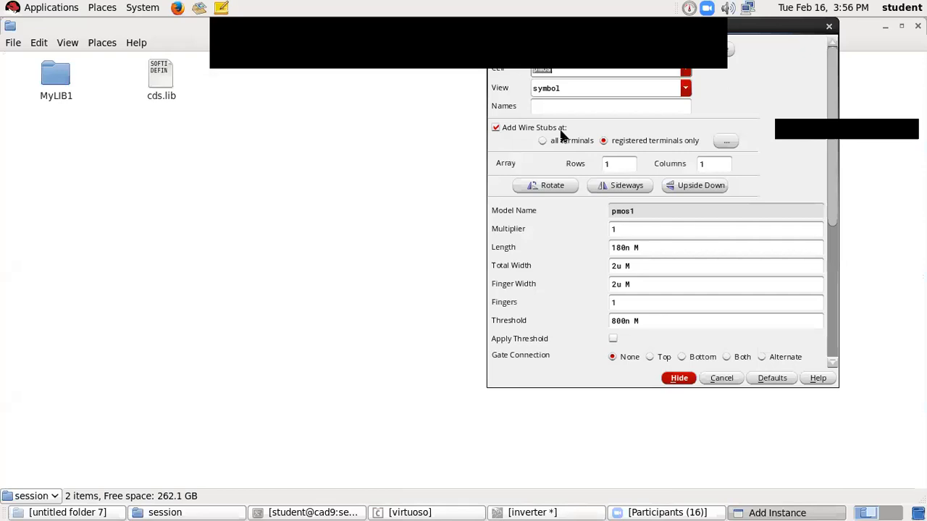
{"action": "left_click", "coordinate": [884, 25]}
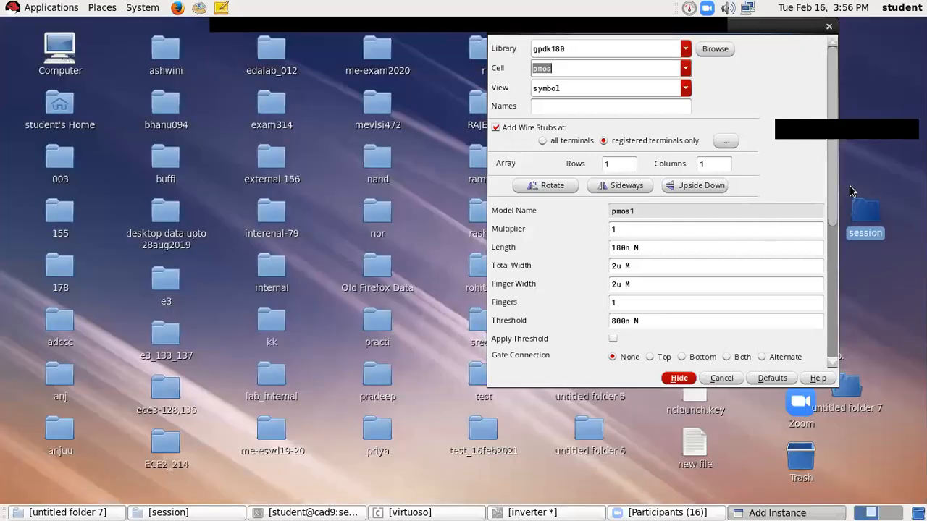
{"action": "left_click_drag", "start_coordinate": [834, 191], "coordinate": [843, 171]}
{"action": "left_click", "coordinate": [686, 68]}
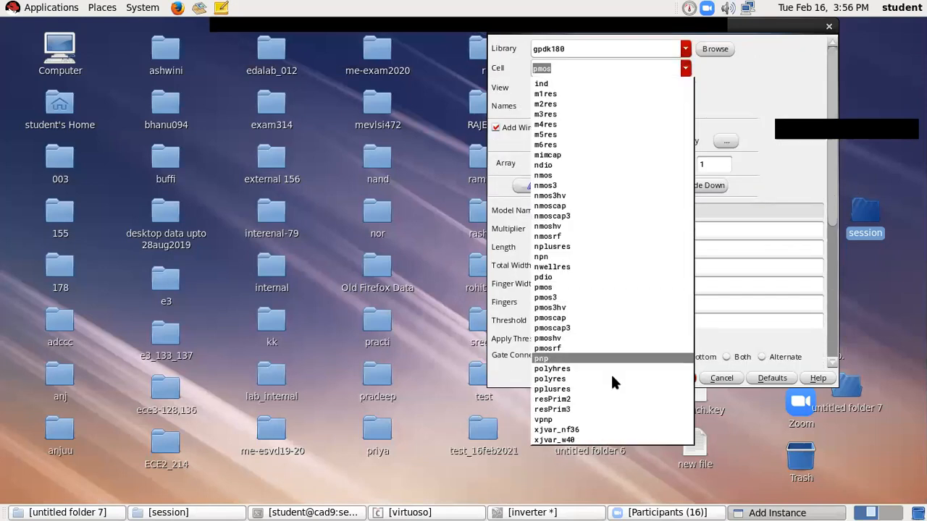
{"action": "left_click", "coordinate": [576, 176]}
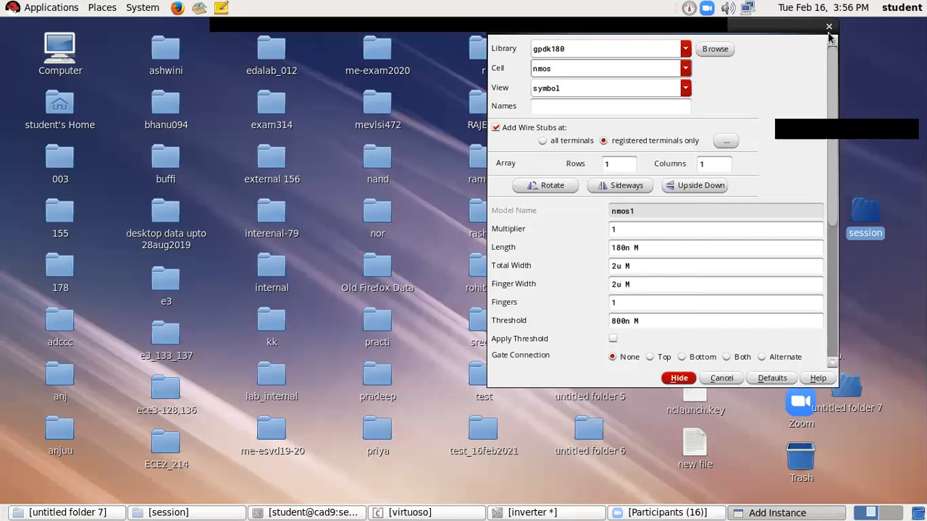
- Return to the inverter schematic and place one nmos transistor directly below the pmos, leaving space between them
{"action": "left_click", "coordinate": [679, 378]}
{"action": "left_click", "coordinate": [639, 505]}
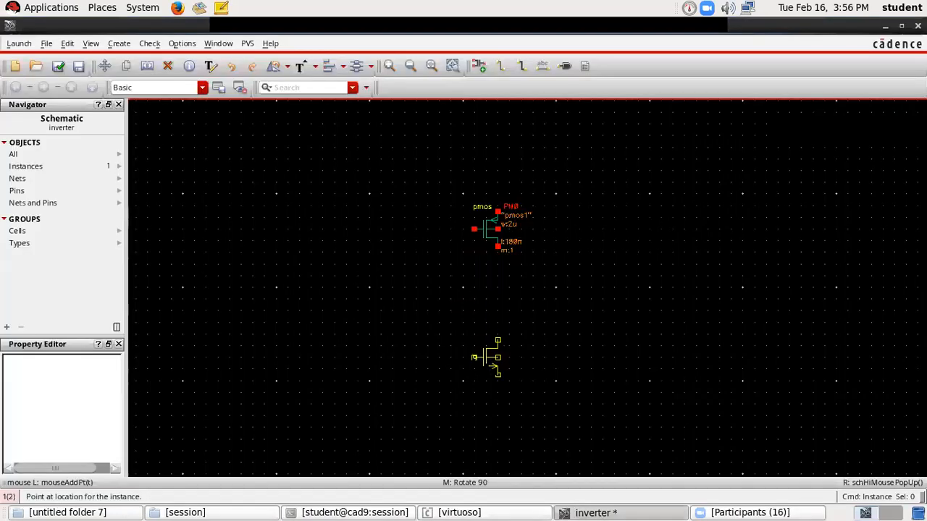
{"action": "left_click", "coordinate": [499, 340]}
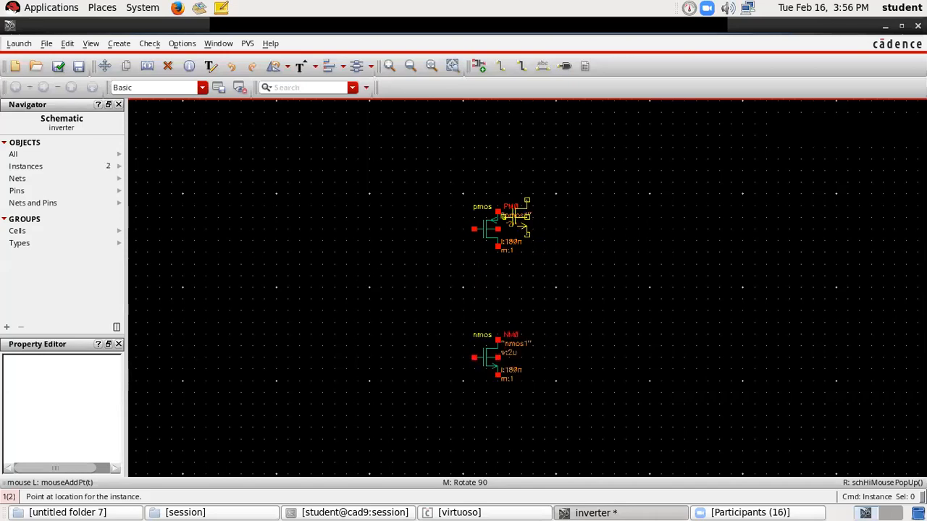
- End the nmos placement, then wire the pmos drain to the nmos drain and join the two transistor gates
{"action": "key", "text": "Escape"}
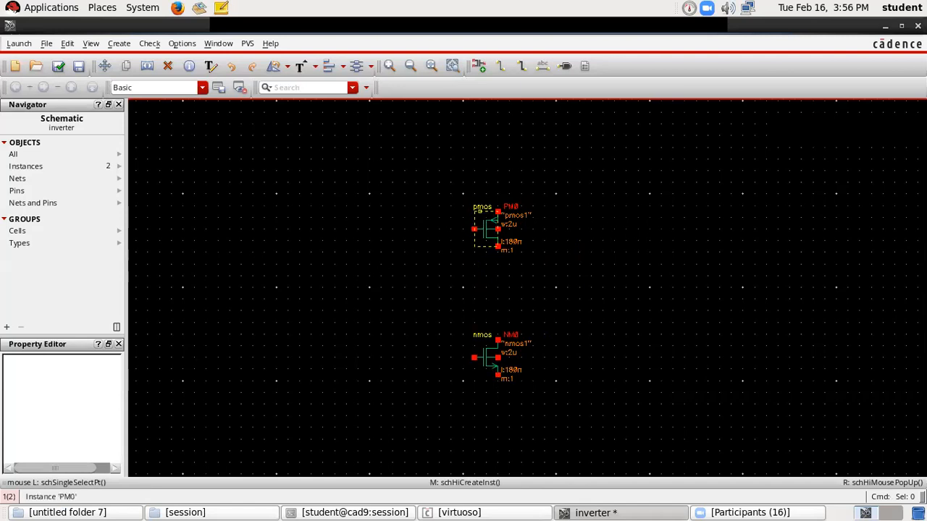
{"action": "left_click", "coordinate": [499, 66]}
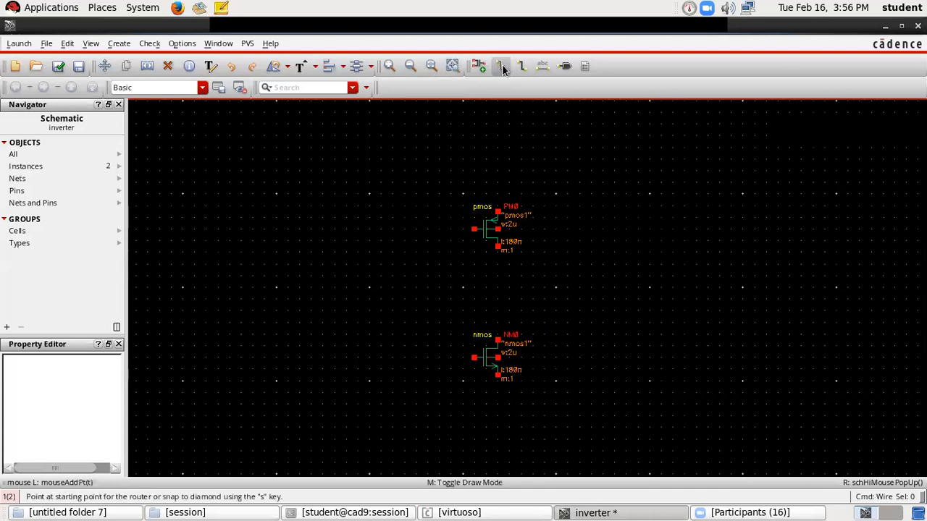
{"action": "left_click", "coordinate": [498, 248]}
{"action": "left_click", "coordinate": [497, 337]}
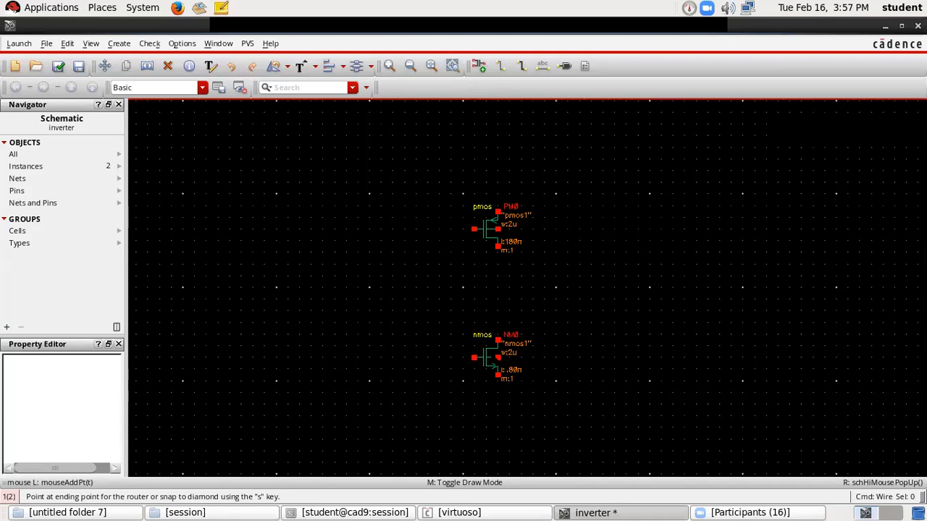
{"action": "left_click", "coordinate": [475, 230]}
{"action": "left_click", "coordinate": [475, 357]}
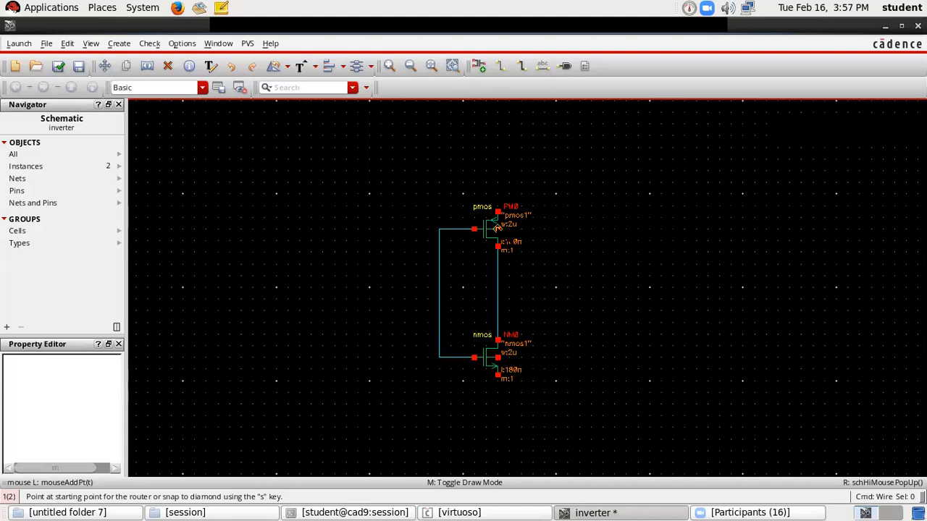
- Wire each transistor's body terminal to its own source terminal, for both the pmos and the nmos
{"action": "left_click", "coordinate": [496, 228]}
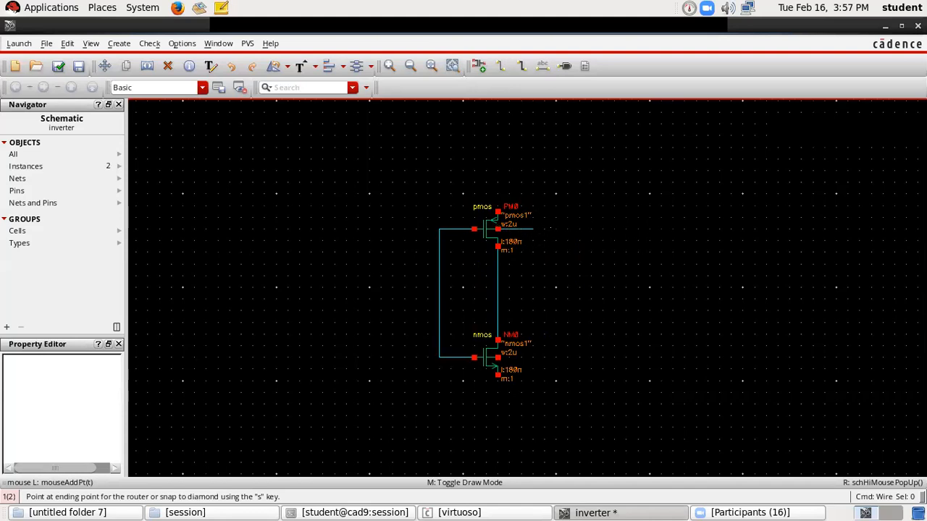
{"action": "left_click", "coordinate": [498, 210]}
{"action": "left_click", "coordinate": [497, 357]}
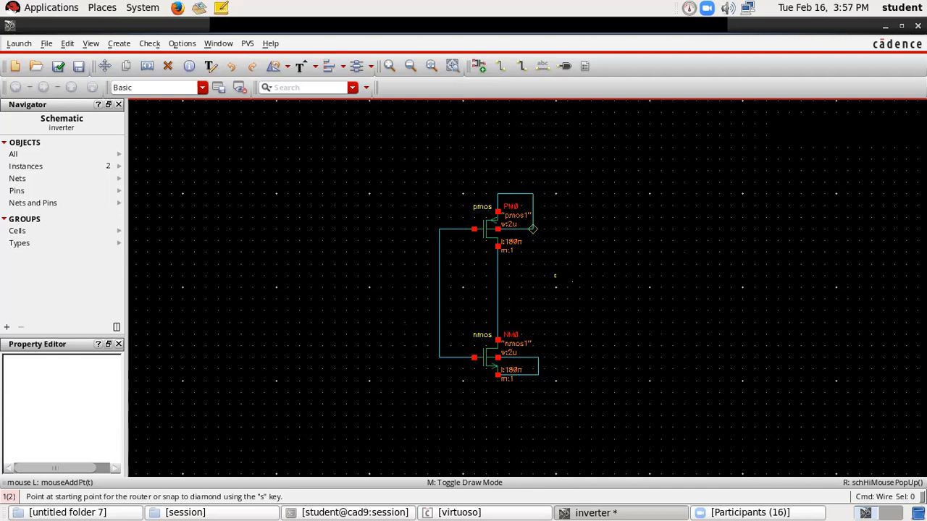
- Start a new instance and choose the vdc cell from analogLib
{"action": "left_click", "coordinate": [479, 66]}
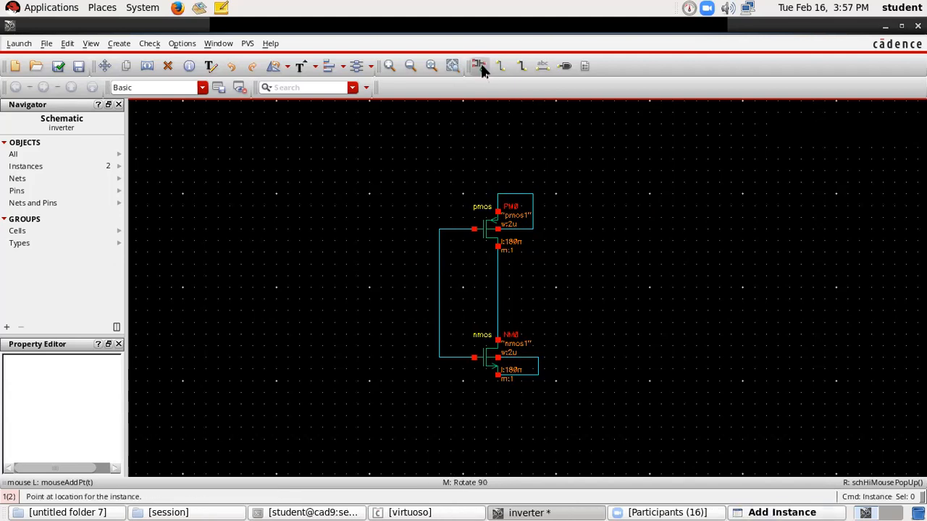
{"action": "left_click", "coordinate": [569, 511]}
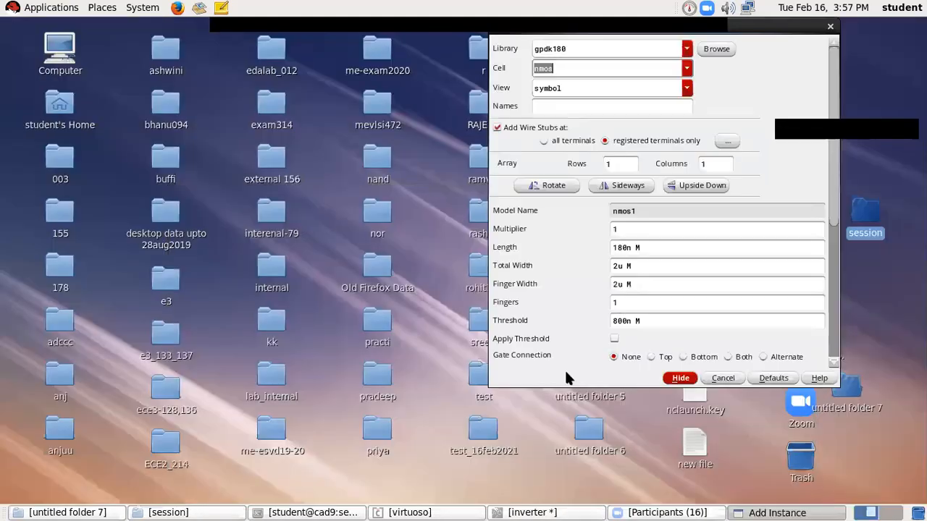
{"action": "left_click", "coordinate": [686, 49]}
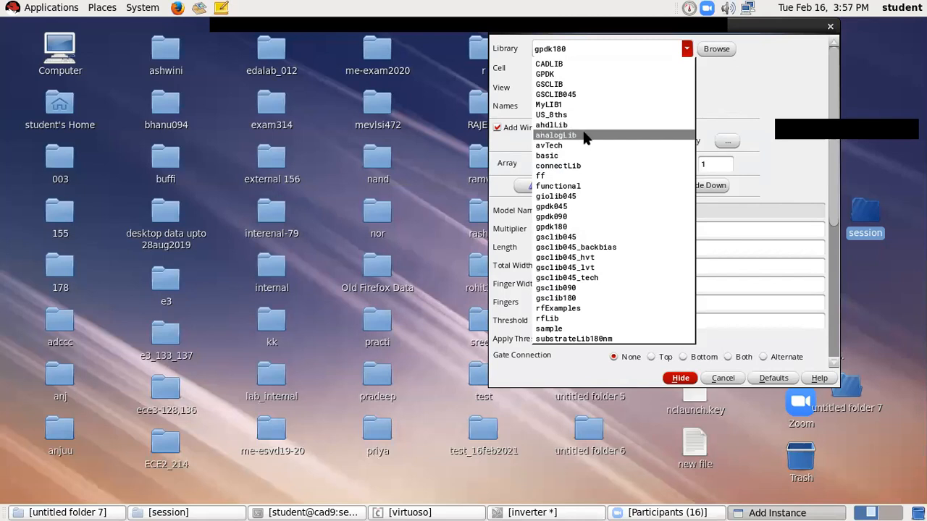
{"action": "left_click", "coordinate": [585, 136]}
{"action": "left_click", "coordinate": [687, 69]}
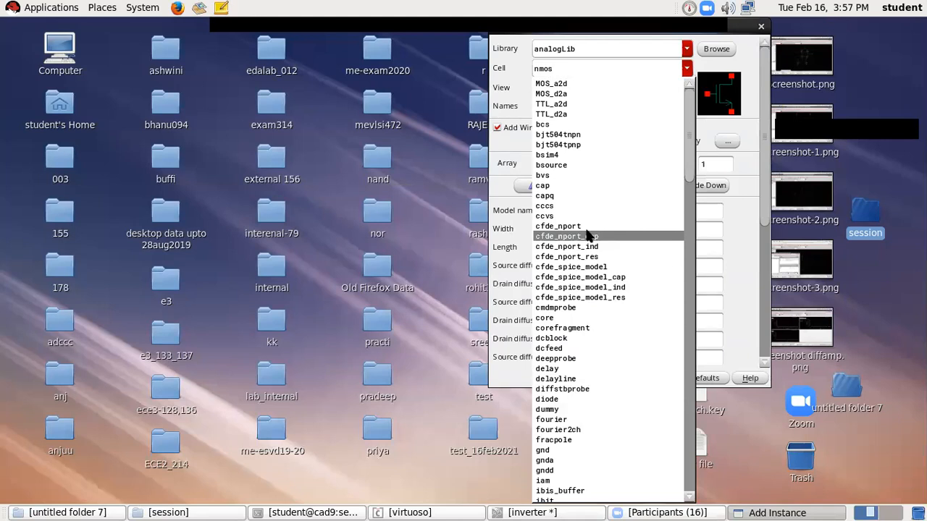
{"action": "scroll", "coordinate": [590, 226], "scroll_direction": "down", "scroll_amount": 15}
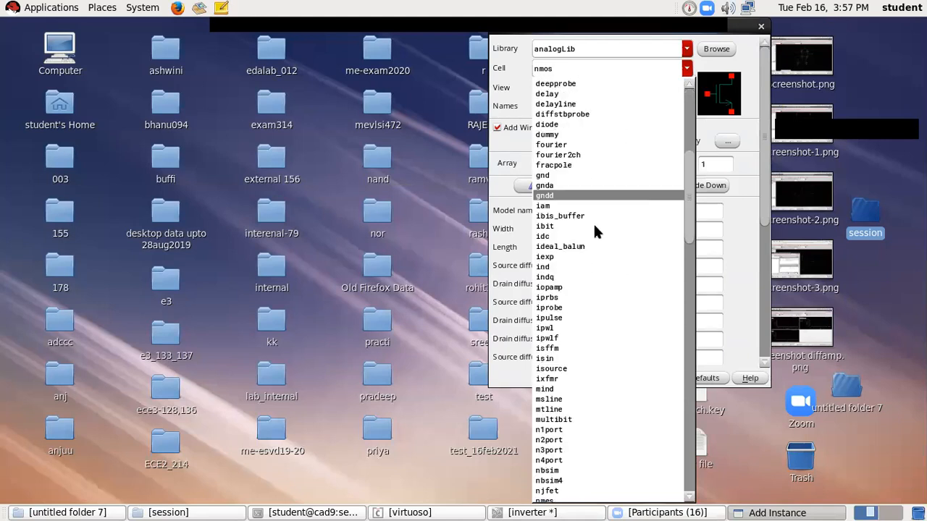
{"action": "scroll", "coordinate": [594, 230], "scroll_direction": "down", "scroll_amount": 8}
{"action": "left_click_drag", "start_coordinate": [689, 294], "coordinate": [699, 389]}
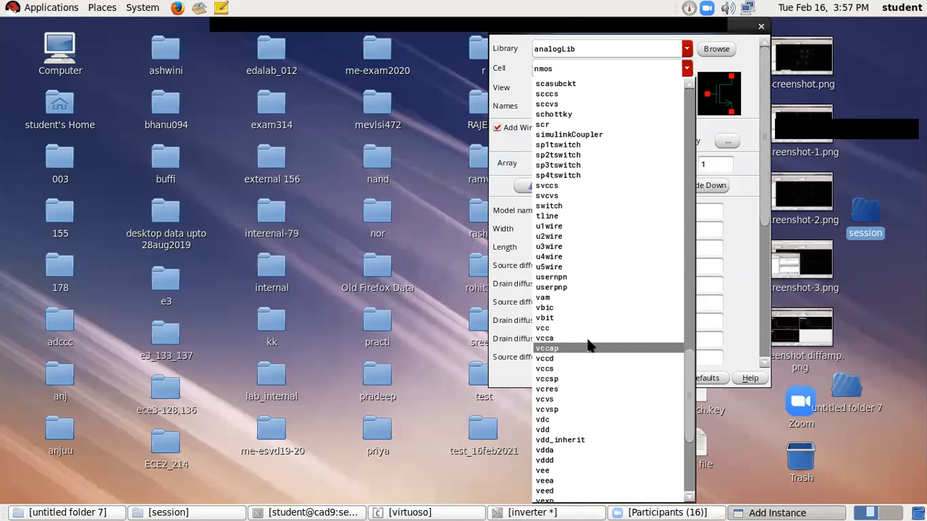
{"action": "left_click", "coordinate": [570, 422]}
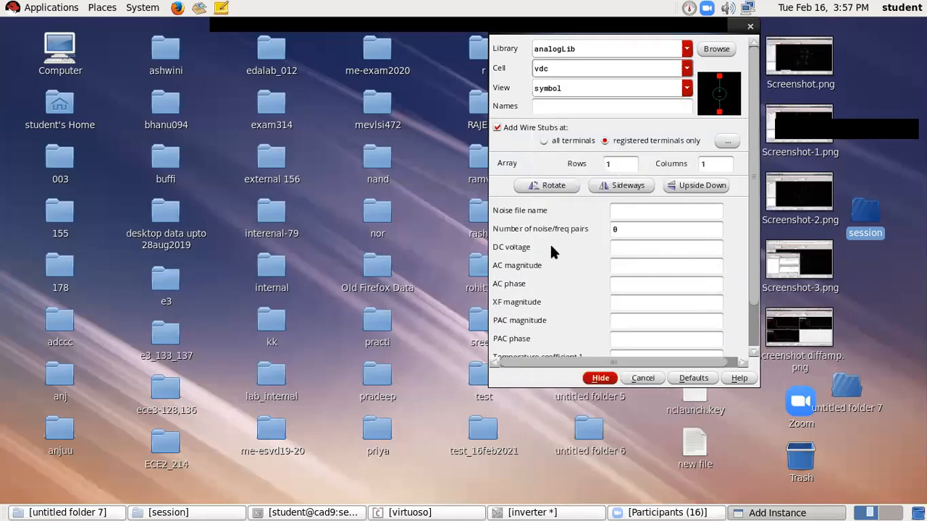
- Set the source's DC voltage to 3.3 and place one vdc instance to the left of the pmos in the inverter schematic
{"action": "left_click", "coordinate": [631, 249]}
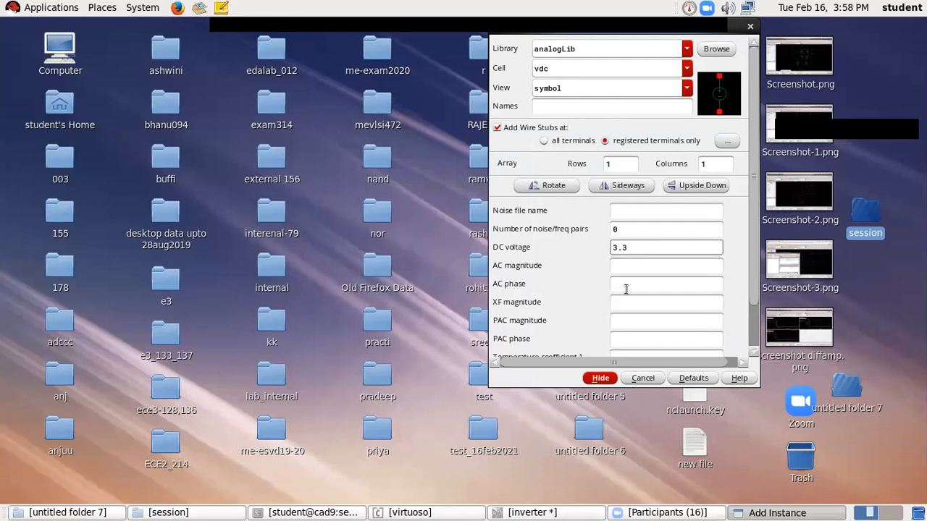
{"action": "left_click", "coordinate": [600, 379]}
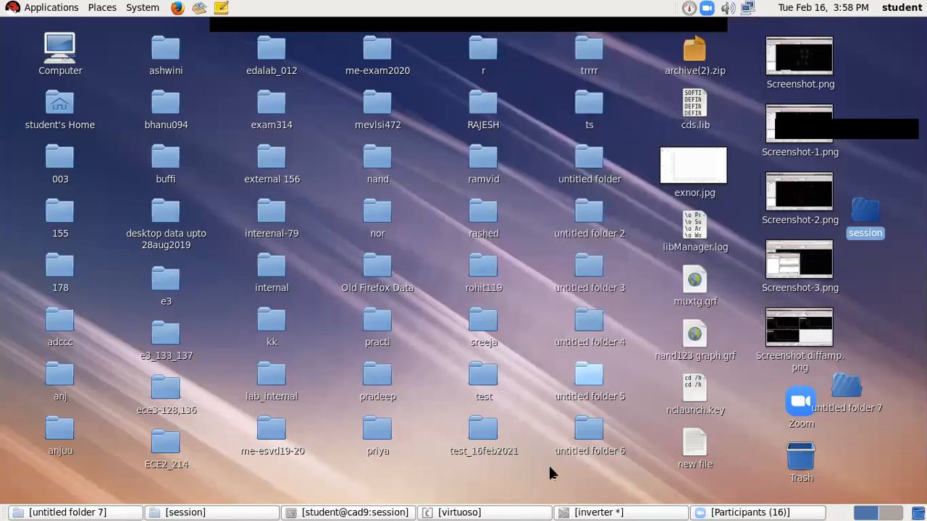
{"action": "left_click", "coordinate": [457, 512]}
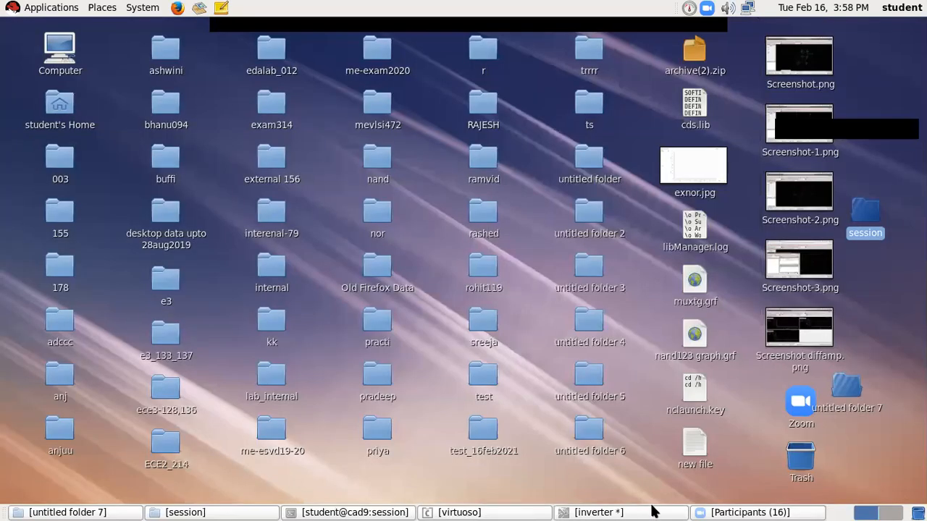
{"action": "left_click", "coordinate": [652, 512]}
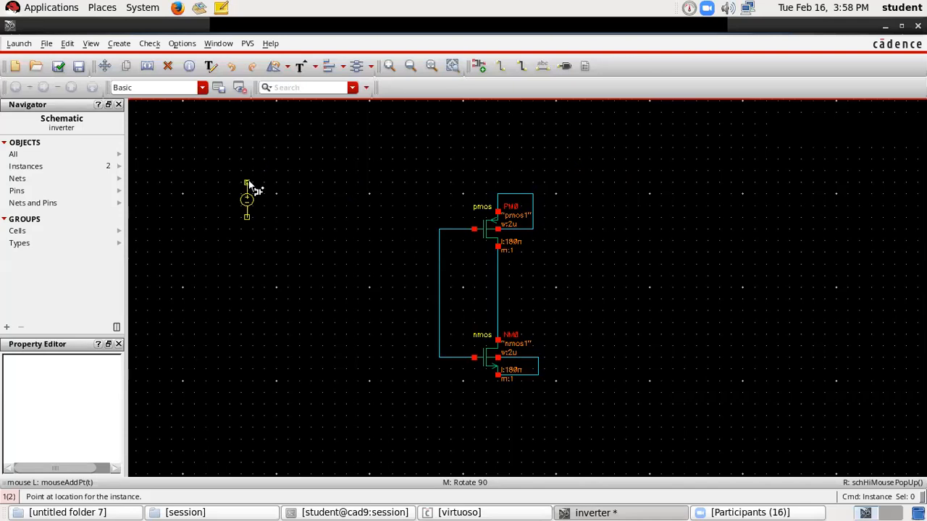
{"action": "left_click", "coordinate": [248, 203]}
{"action": "key", "text": "Escape"}
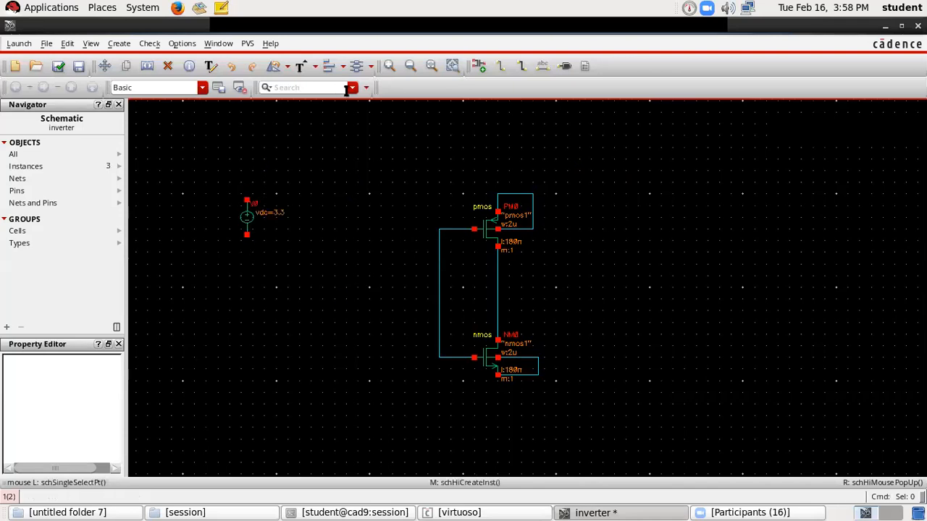
- Wire the vdc source's positive terminal to the pmos source-body loop and its negative terminal to the nmos source-body loop
{"action": "left_click", "coordinate": [498, 66]}
{"action": "left_click", "coordinate": [247, 201]}
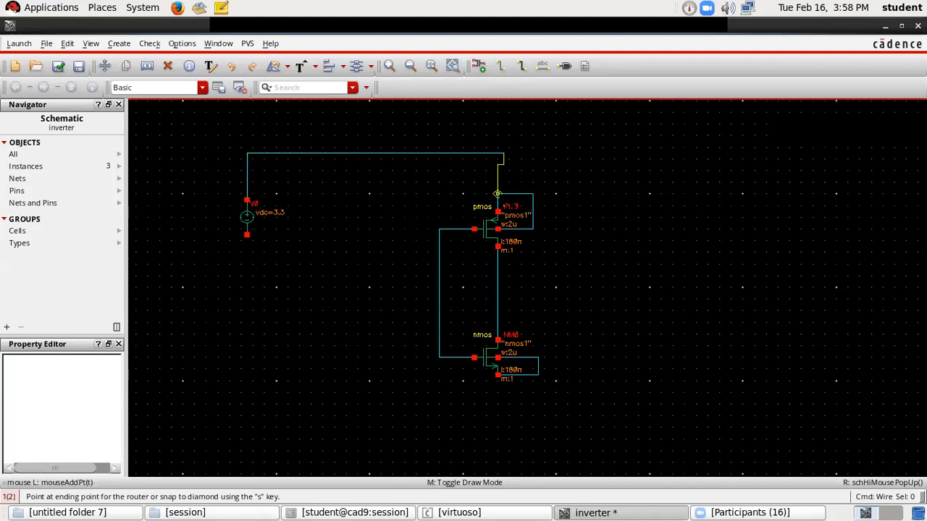
{"action": "left_click", "coordinate": [503, 194]}
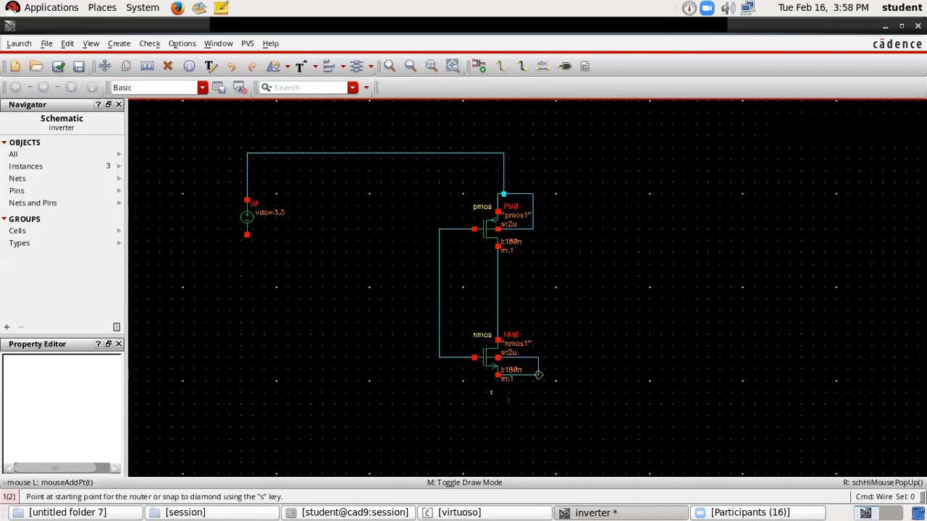
{"action": "left_click", "coordinate": [247, 234]}
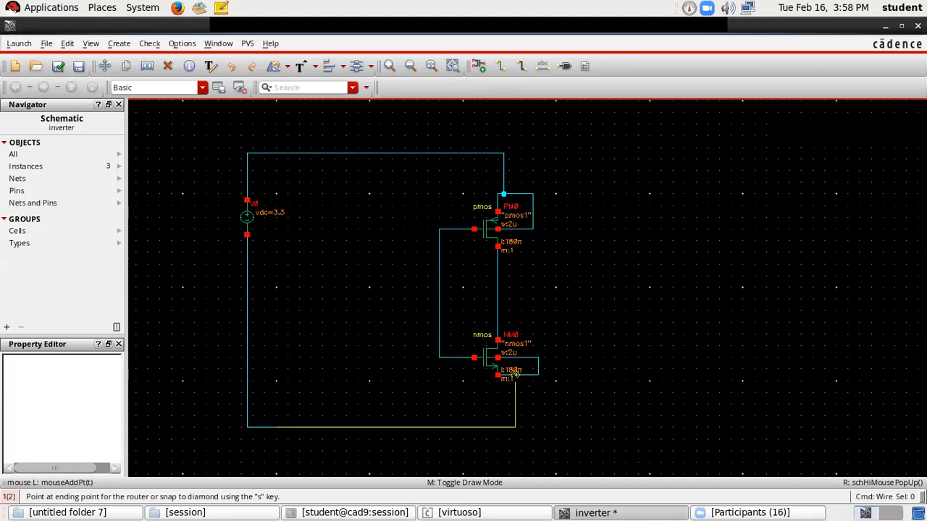
{"action": "left_click", "coordinate": [509, 375]}
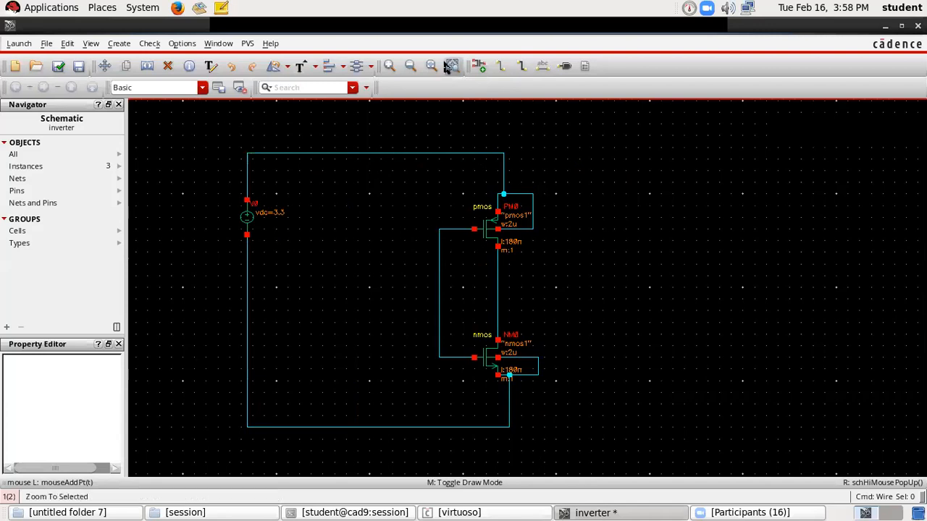
- Start another instance and set its cell to gnd from analogLib
{"action": "left_click", "coordinate": [478, 70]}
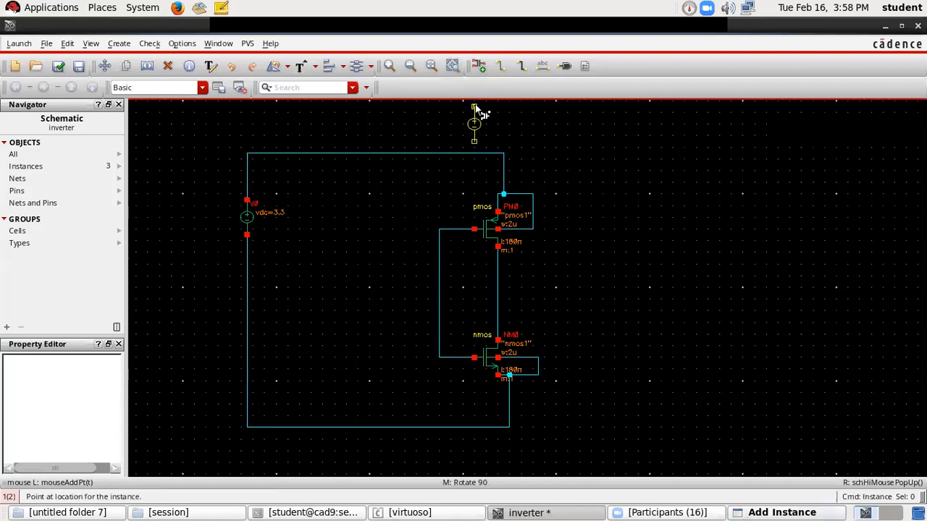
{"action": "key", "text": "Escape"}
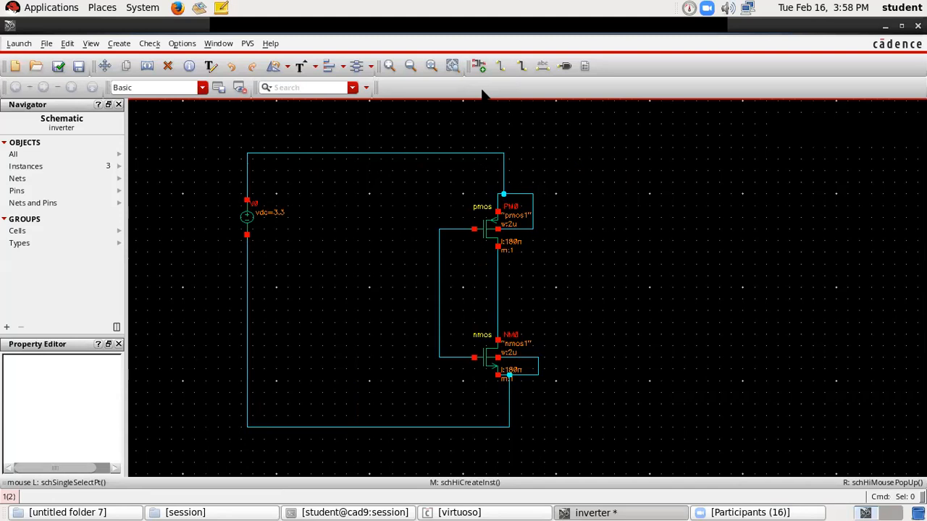
{"action": "left_click", "coordinate": [478, 67]}
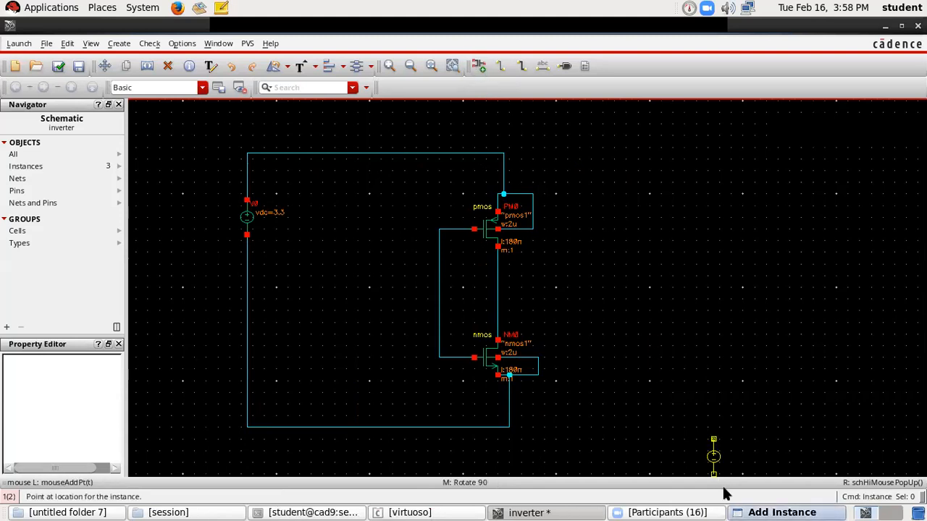
{"action": "left_click", "coordinate": [746, 512]}
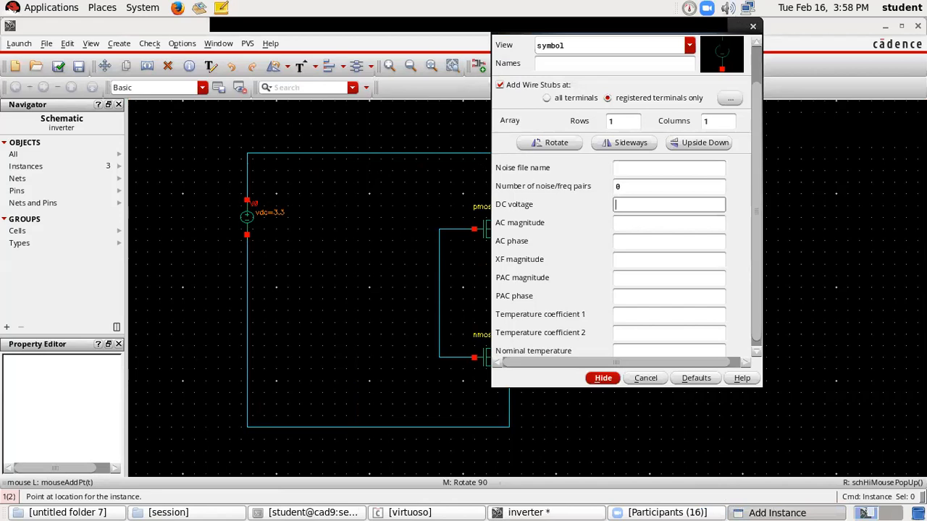
{"action": "left_click_drag", "start_coordinate": [694, 88], "coordinate": [685, 155]}
{"action": "scroll", "coordinate": [698, 208], "scroll_direction": "up", "scroll_amount": 1}
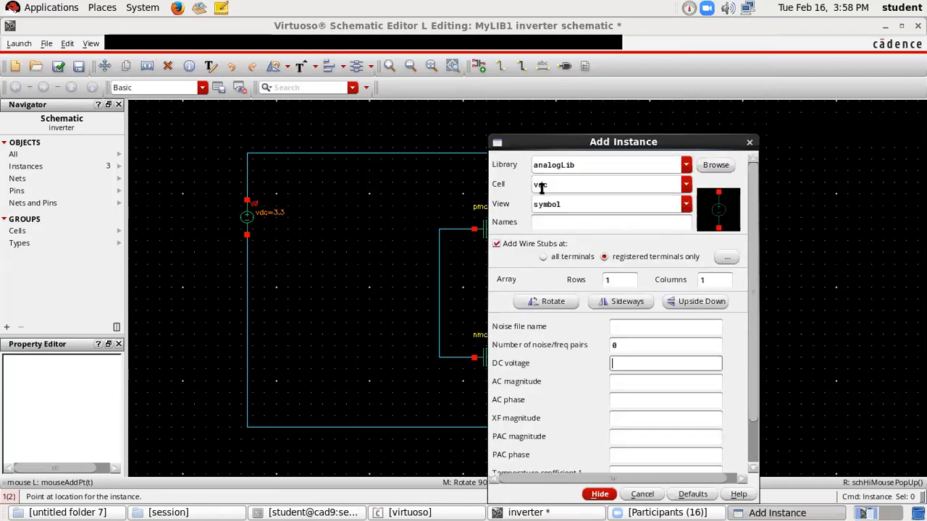
{"action": "left_click", "coordinate": [685, 184]}
{"action": "scroll", "coordinate": [600, 346], "scroll_direction": "up", "scroll_amount": 15}
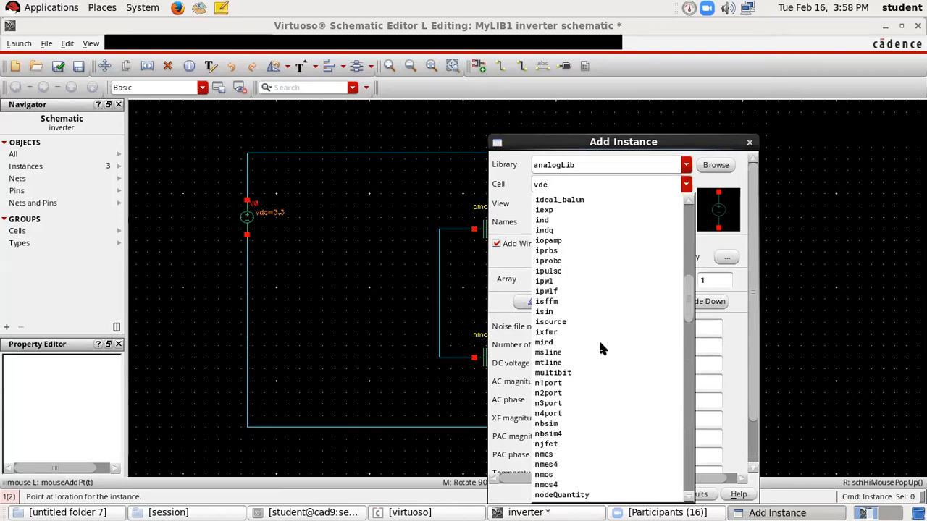
{"action": "scroll", "coordinate": [599, 339], "scroll_direction": "up", "scroll_amount": 15}
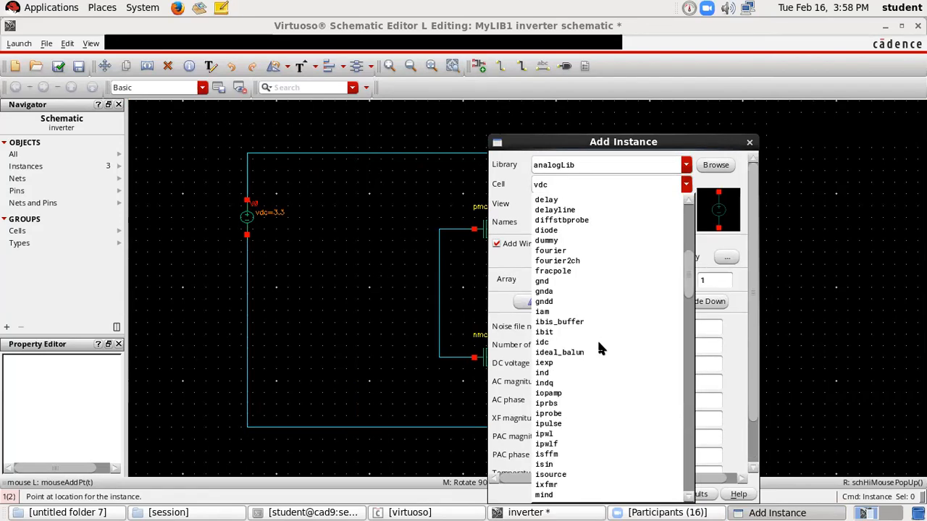
{"action": "left_click", "coordinate": [550, 183]}
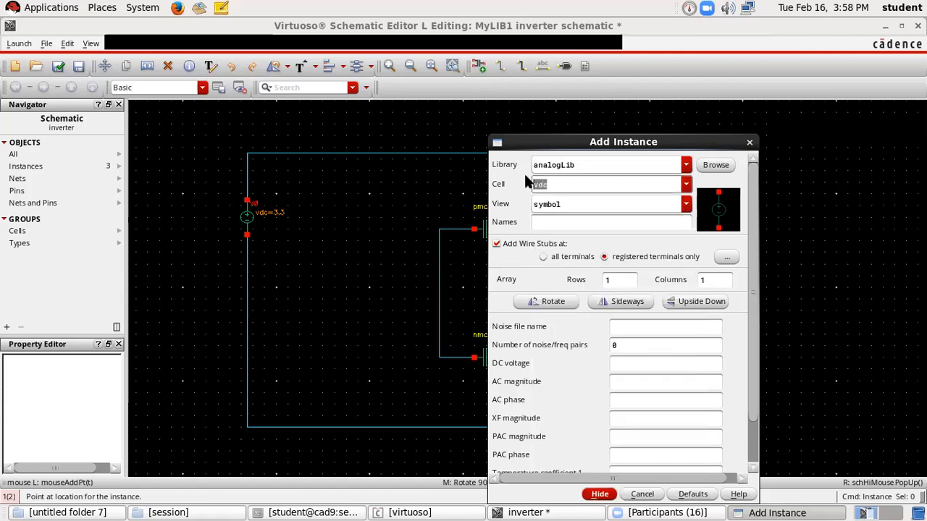
{"action": "type", "text": "gnd"}
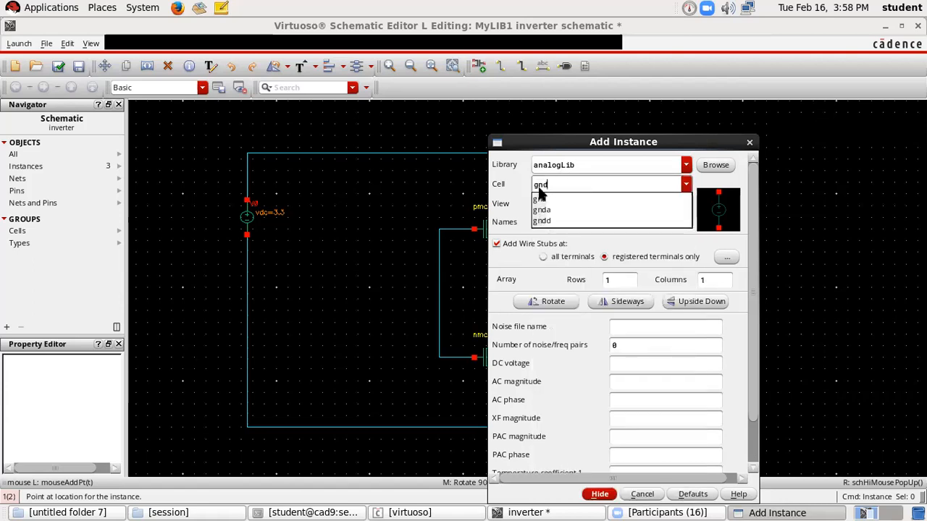
{"action": "left_click", "coordinate": [541, 199]}
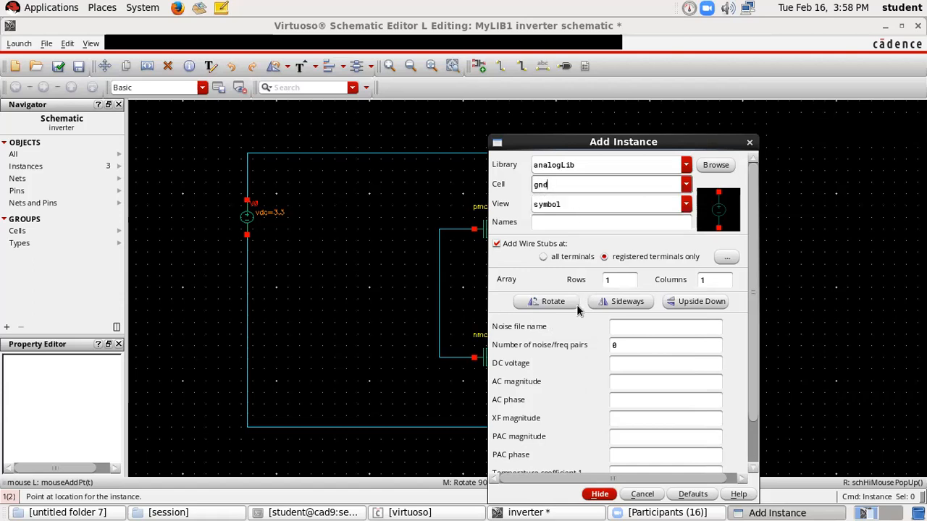
- Place one gnd symbol in the empty area right of the transistors and another on the bottom supply wire, then end placement
{"action": "left_click", "coordinate": [784, 288]}
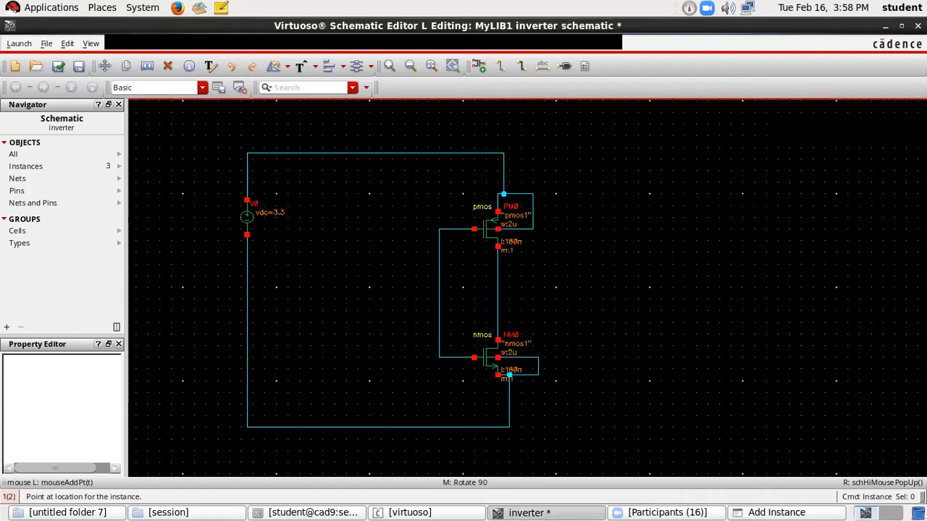
{"action": "left_click", "coordinate": [433, 427]}
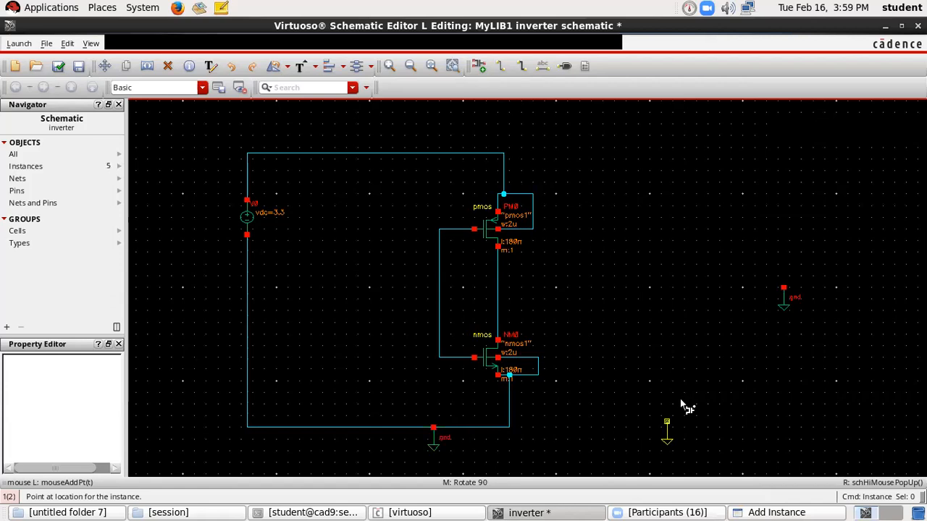
{"action": "key", "text": "Escape"}
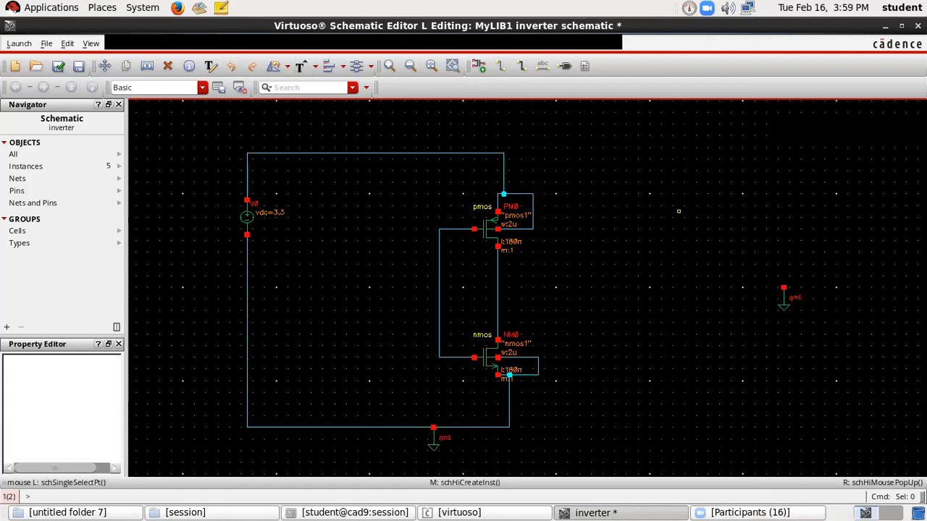
- Move the gnd symbol at the far right into the empty area between the vdc source and the transistors, then clear the selection
{"action": "left_click_drag", "start_coordinate": [741, 263], "coordinate": [790, 337]}
{"action": "key", "text": "s"}
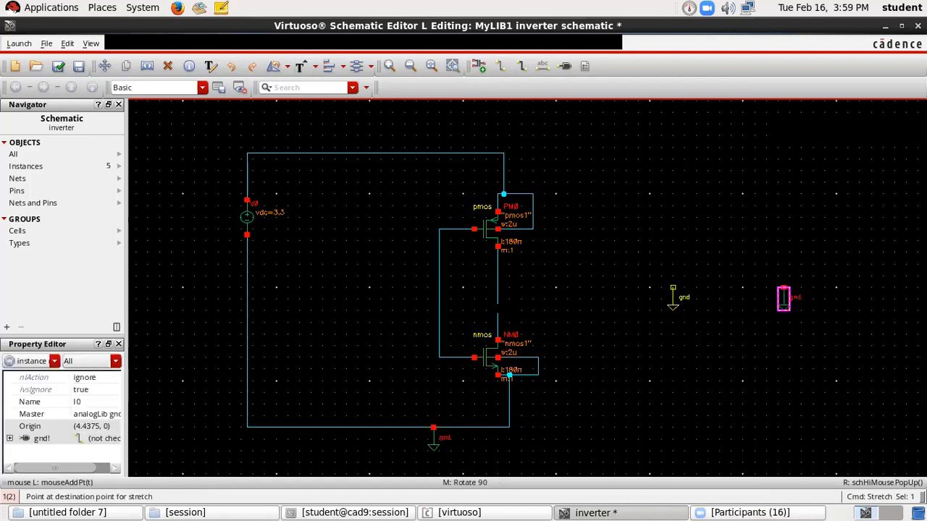
{"action": "left_click", "coordinate": [329, 348]}
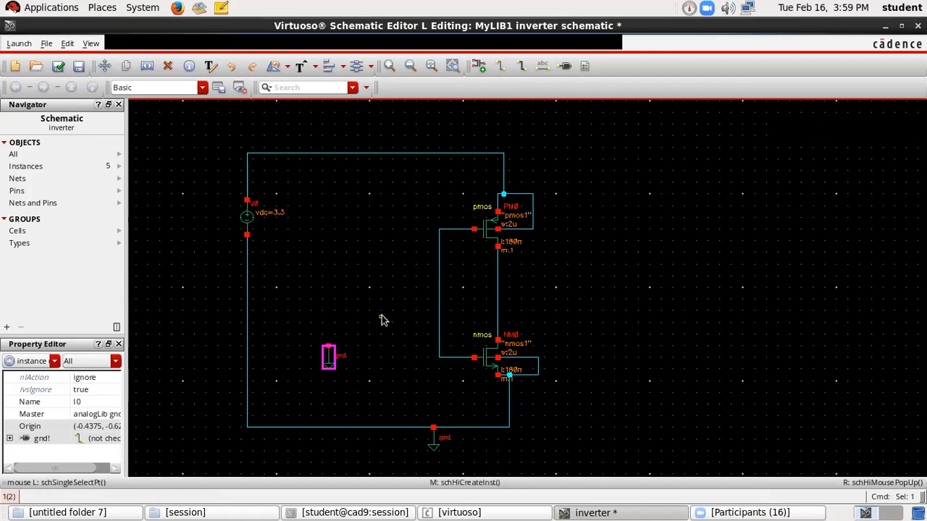
{"action": "left_click", "coordinate": [638, 288]}
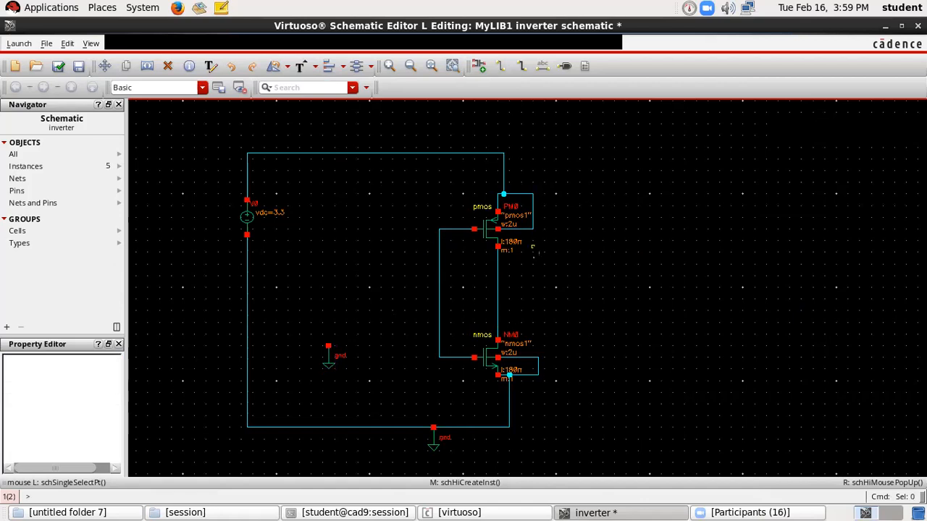
- Start another instance and set its cell to vpulse from analogLib
{"action": "left_click", "coordinate": [481, 67]}
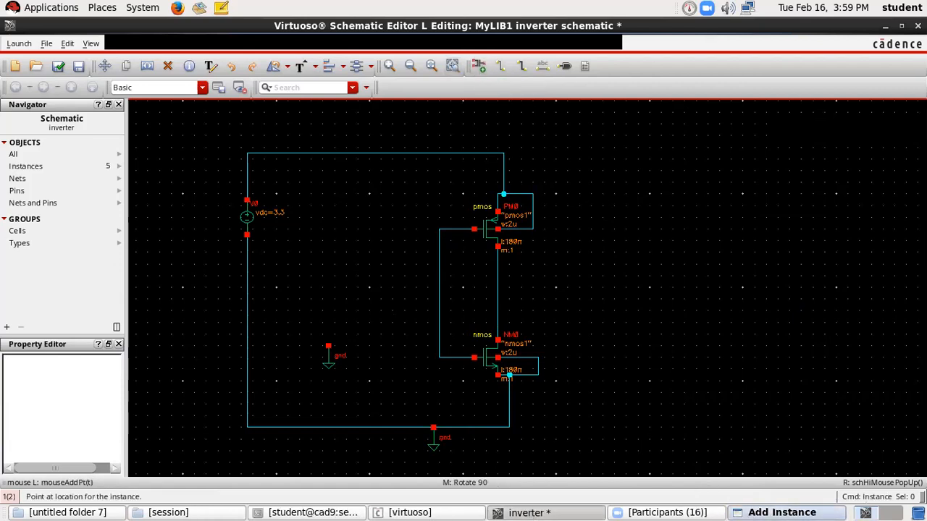
{"action": "left_click", "coordinate": [753, 513]}
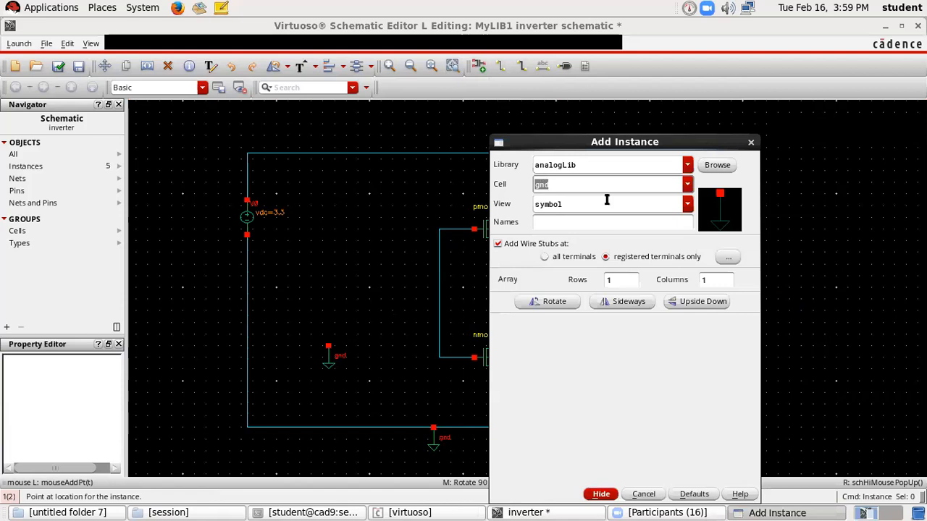
{"action": "left_click", "coordinate": [687, 185]}
{"action": "left_click_drag", "start_coordinate": [694, 242], "coordinate": [692, 376]}
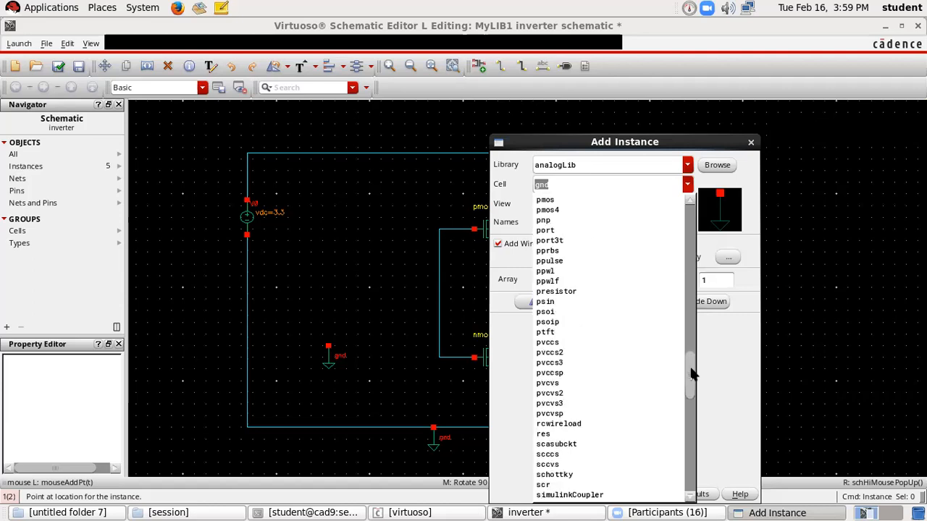
{"action": "scroll", "coordinate": [565, 443], "scroll_direction": "down", "scroll_amount": 9}
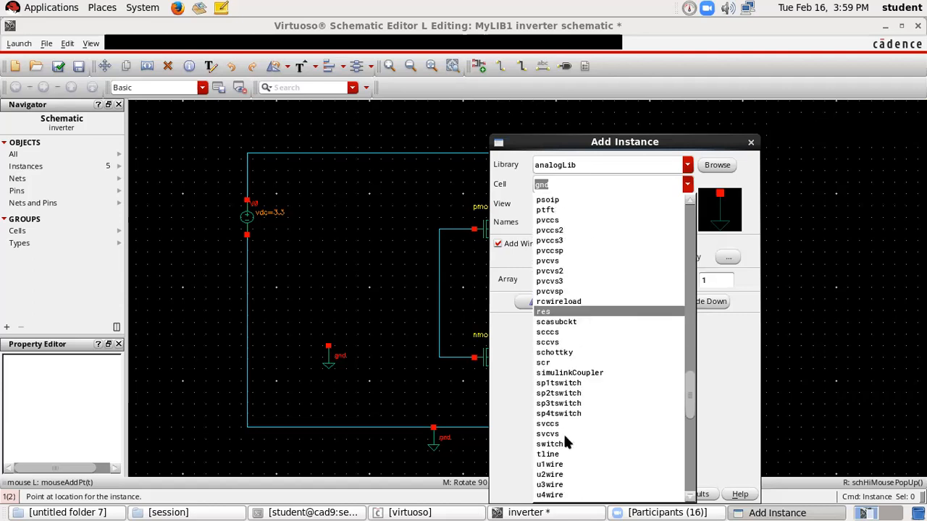
{"action": "scroll", "coordinate": [566, 440], "scroll_direction": "down", "scroll_amount": 5}
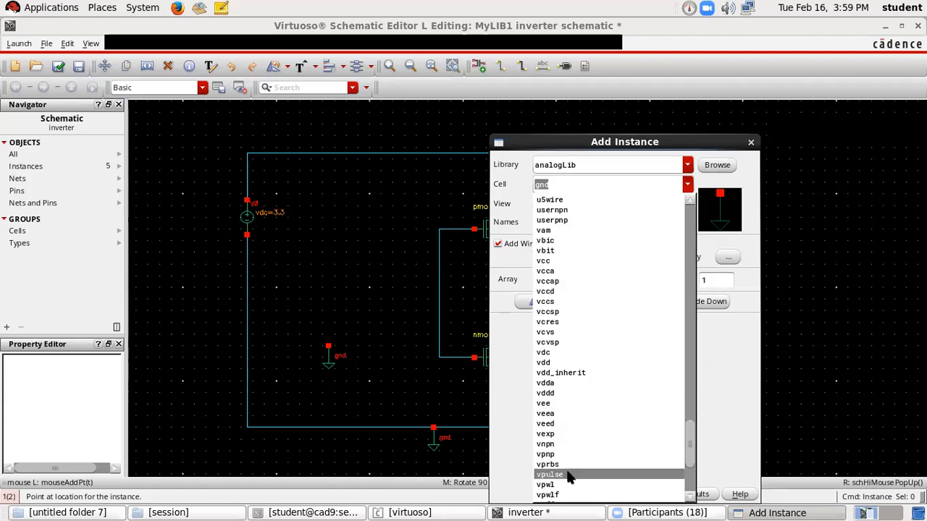
{"action": "left_click", "coordinate": [568, 475]}
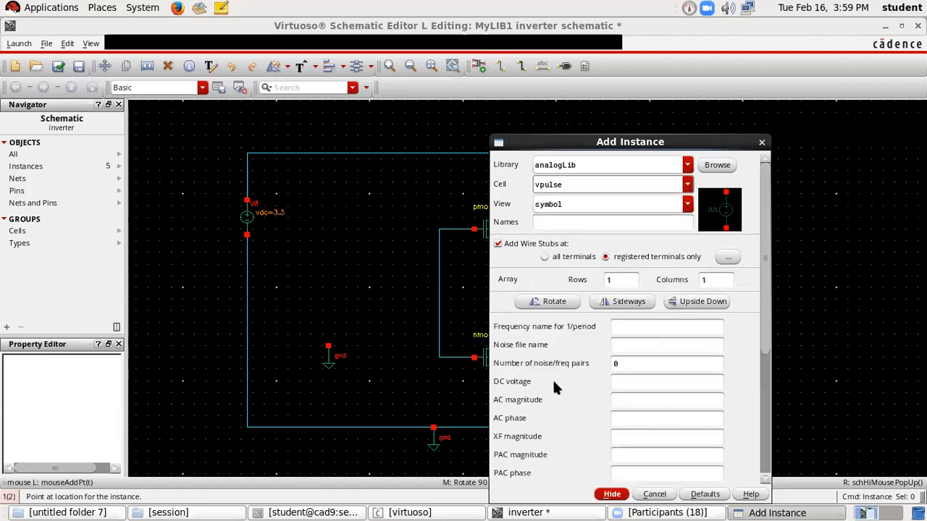
- Set the vpulse source's Voltage 2 to 3.3 V and its period to 10n
{"action": "left_click", "coordinate": [633, 386]}
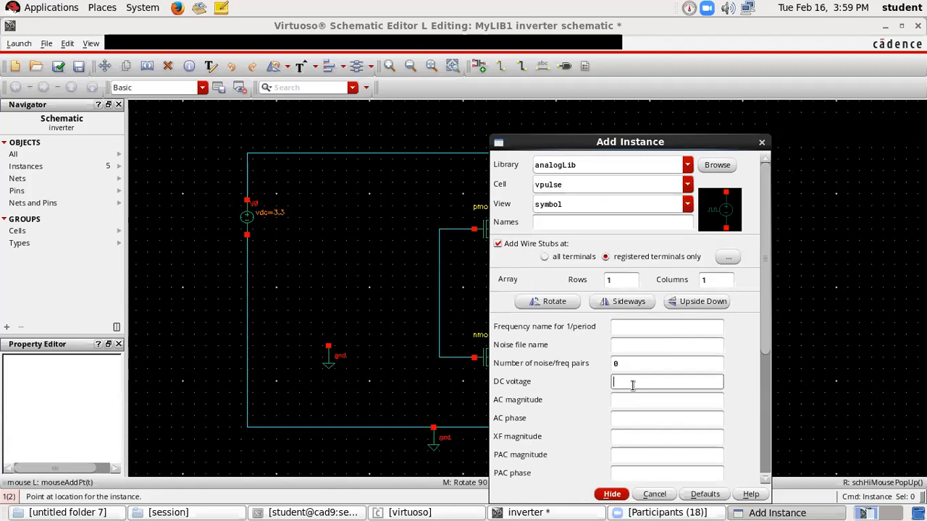
{"action": "scroll", "coordinate": [631, 386], "scroll_direction": "down", "scroll_amount": 2}
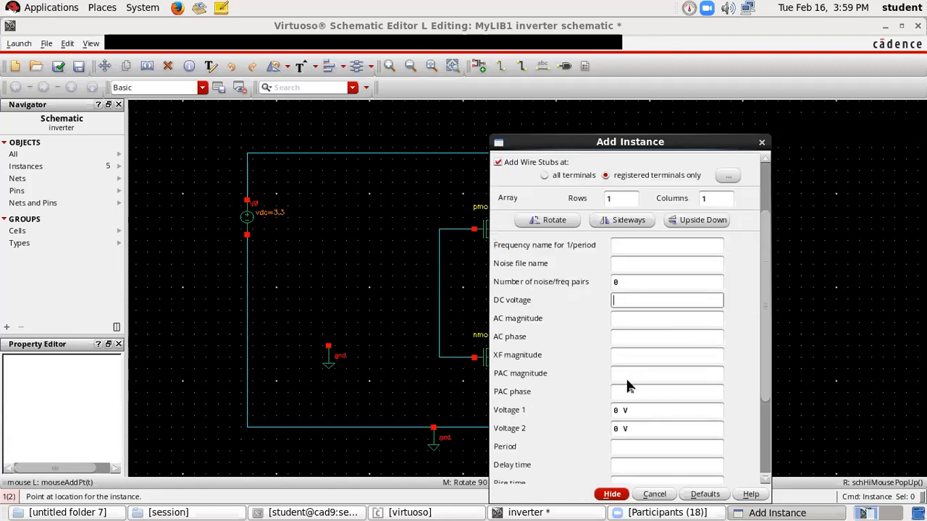
{"action": "scroll", "coordinate": [627, 386], "scroll_direction": "down", "scroll_amount": 1}
{"action": "left_click", "coordinate": [616, 388]}
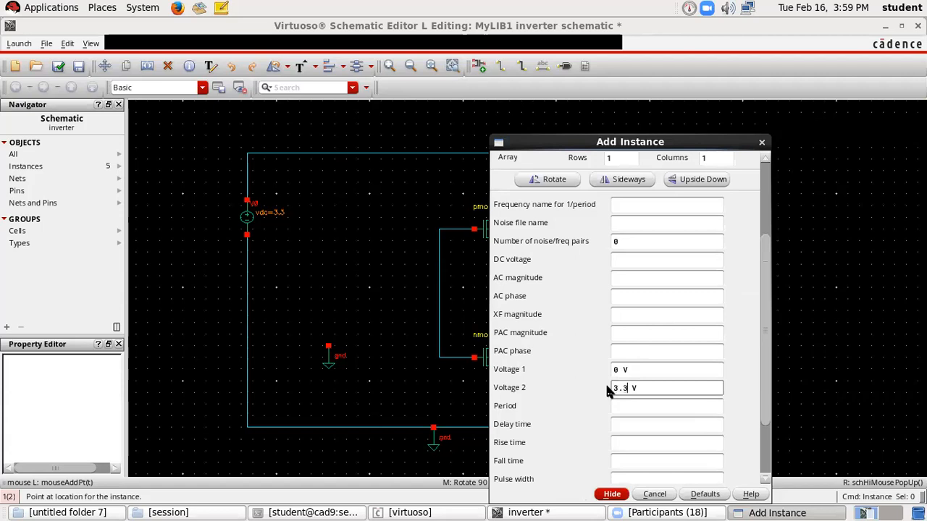
{"action": "left_click", "coordinate": [632, 405]}
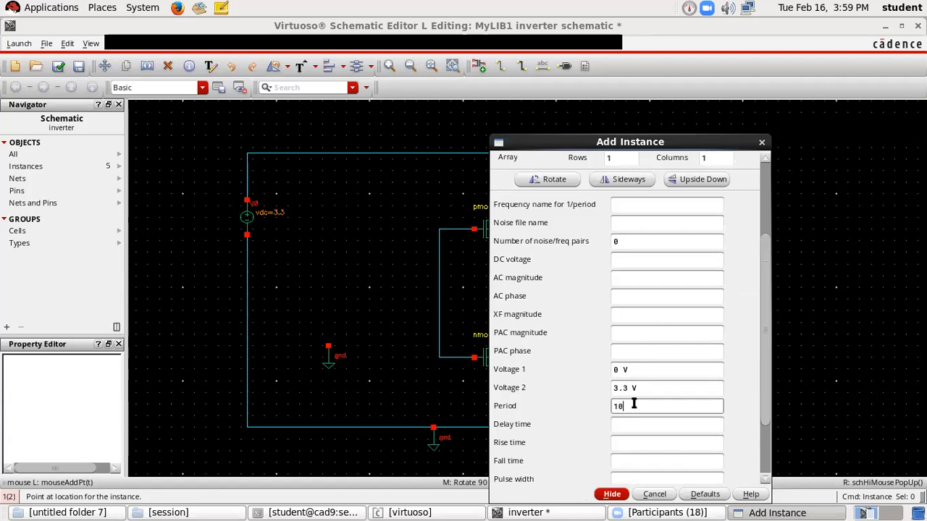
{"action": "type", "text": "10n"}
- Set the source's pulse width to 5n and place one vpulse instance directly above the inner gnd symbol
{"action": "left_click", "coordinate": [629, 427]}
{"action": "left_click", "coordinate": [625, 442]}
{"action": "scroll", "coordinate": [629, 443], "scroll_direction": "down", "scroll_amount": 1}
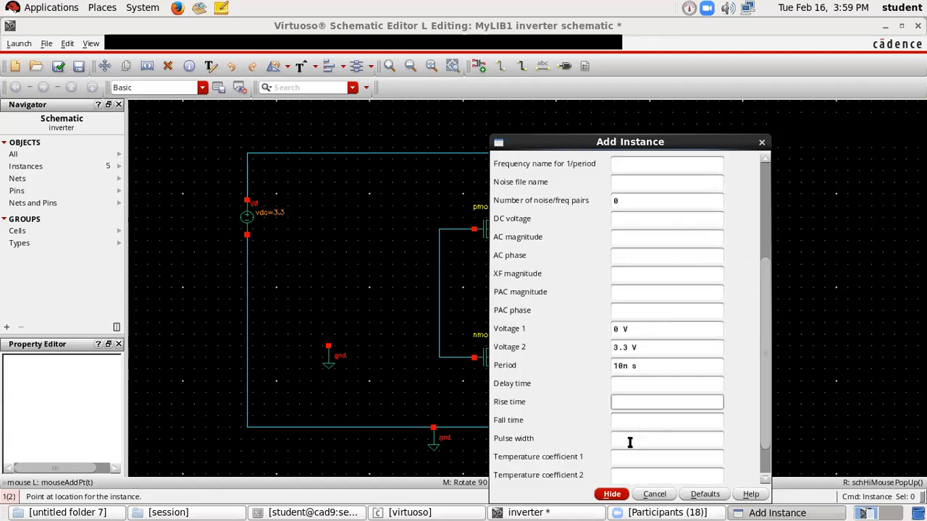
{"action": "scroll", "coordinate": [629, 443], "scroll_direction": "down", "scroll_amount": 1}
{"action": "left_click", "coordinate": [633, 399]}
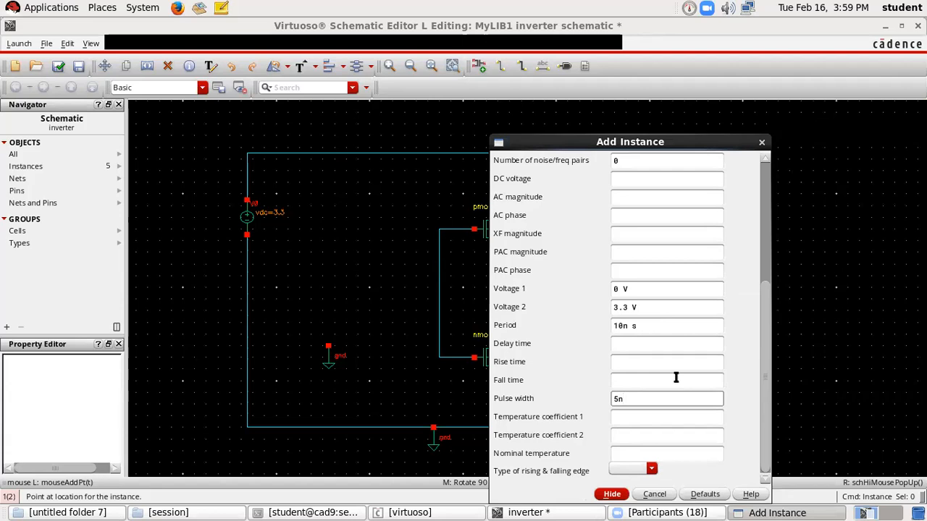
{"action": "left_click", "coordinate": [651, 328]}
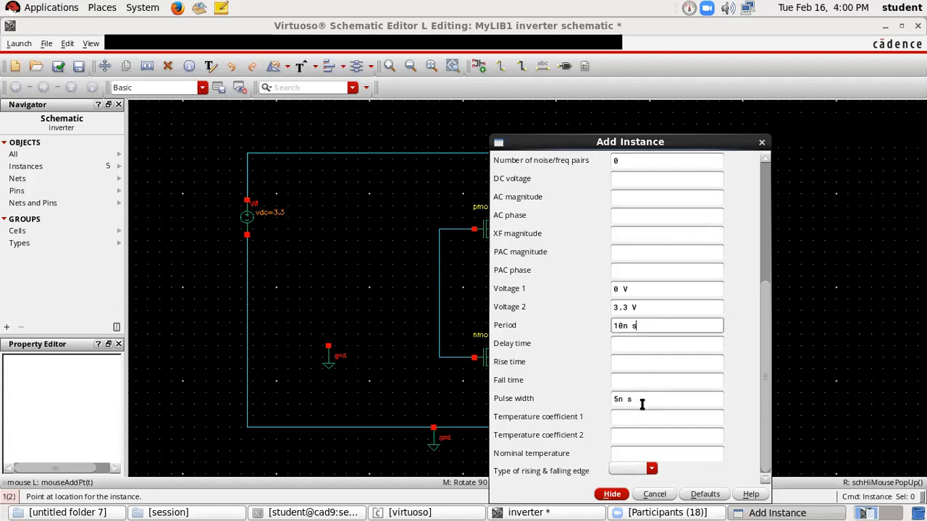
{"action": "left_click", "coordinate": [613, 496]}
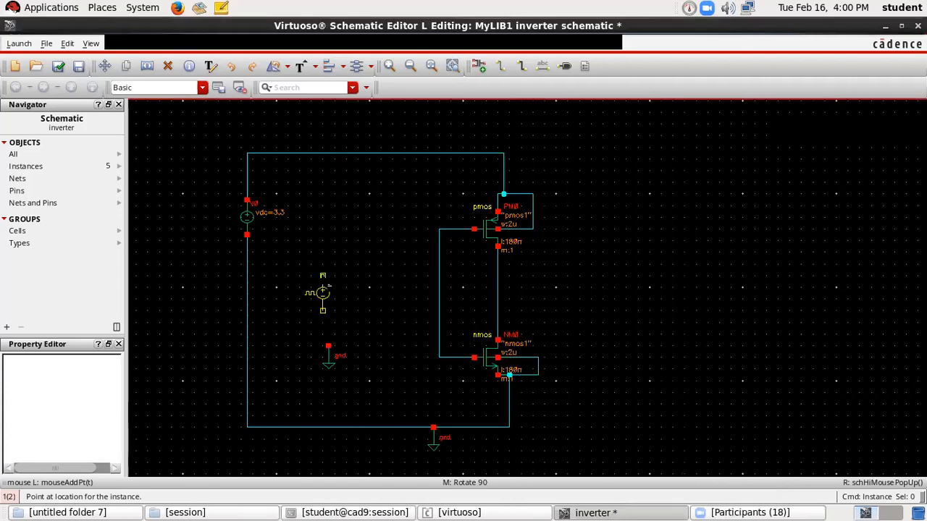
{"action": "left_click", "coordinate": [328, 282]}
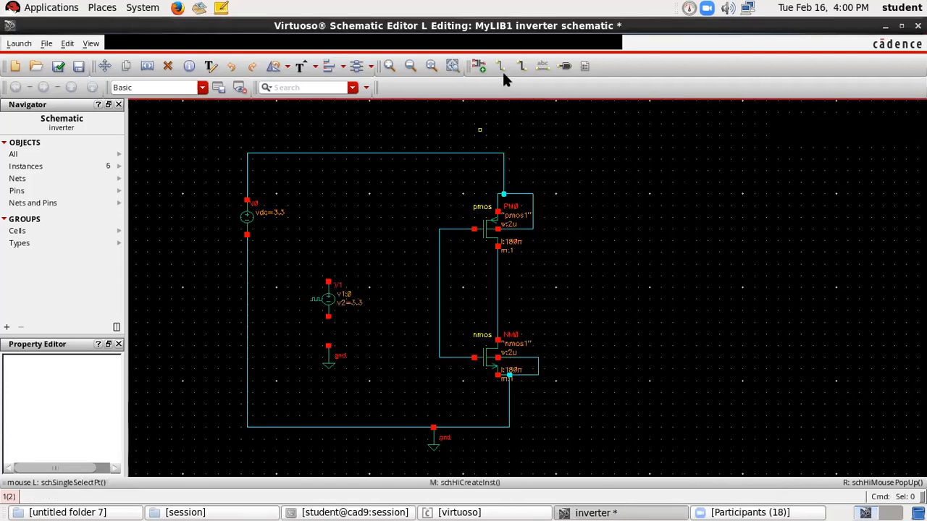
- Wire the vpulse source's negative terminal to the gnd below it and its positive terminal to the transistors' common gate wire
{"action": "left_click", "coordinate": [500, 66]}
{"action": "left_click", "coordinate": [328, 317]}
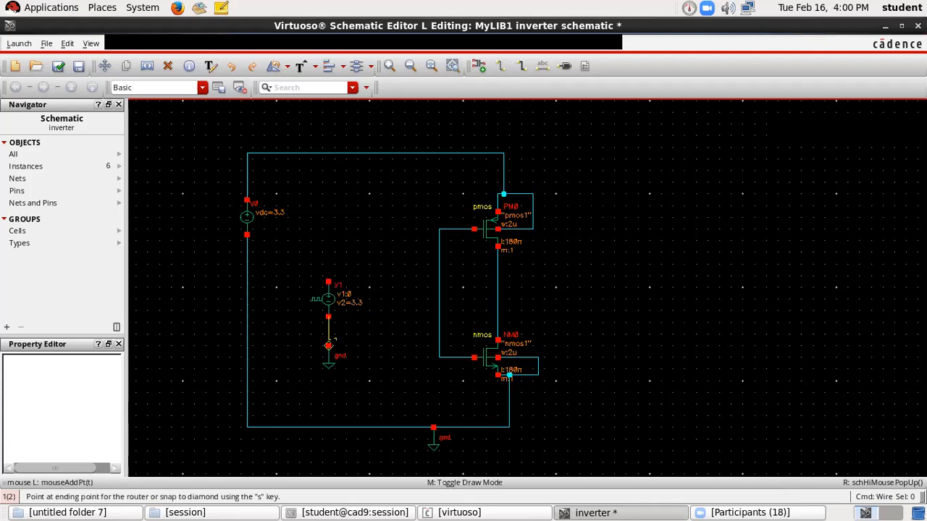
{"action": "left_click", "coordinate": [328, 346]}
{"action": "left_click", "coordinate": [328, 282]}
{"action": "left_click", "coordinate": [439, 258]}
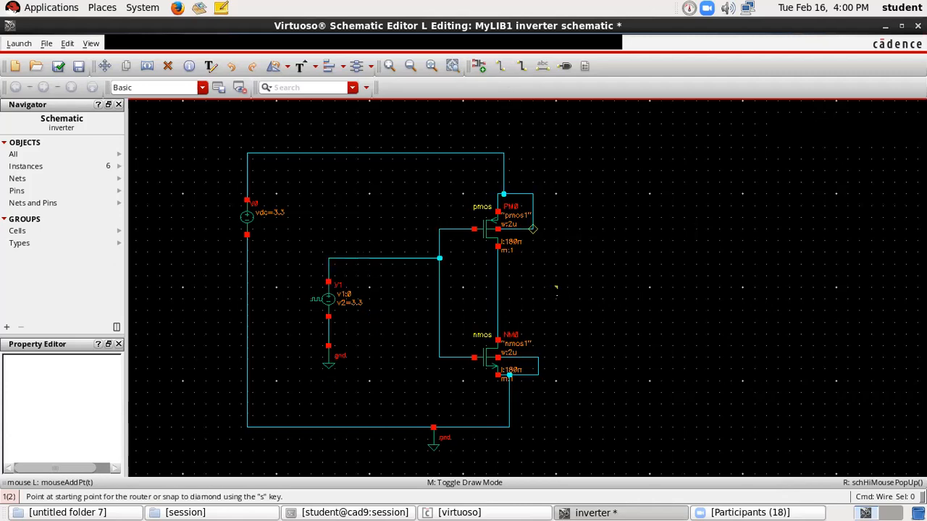
{"action": "key", "text": "Escape"}
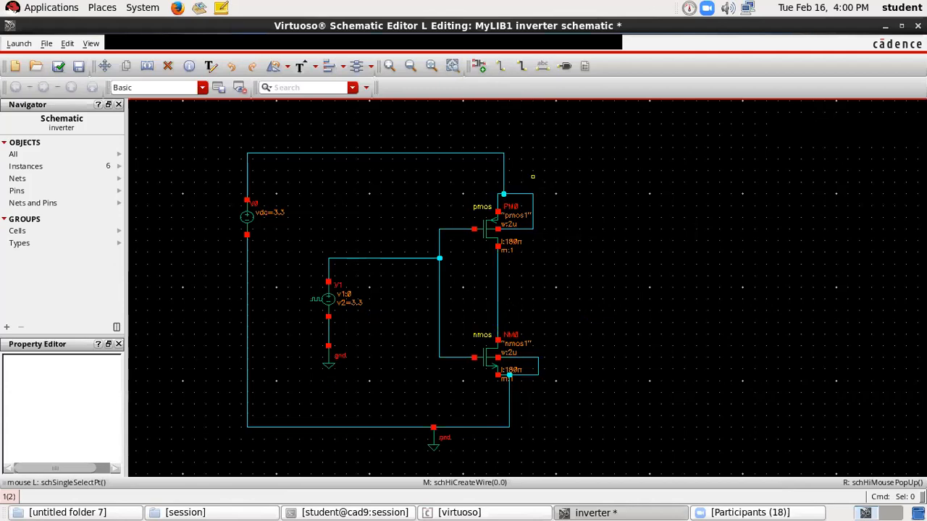
{"action": "left_click", "coordinate": [540, 65]}
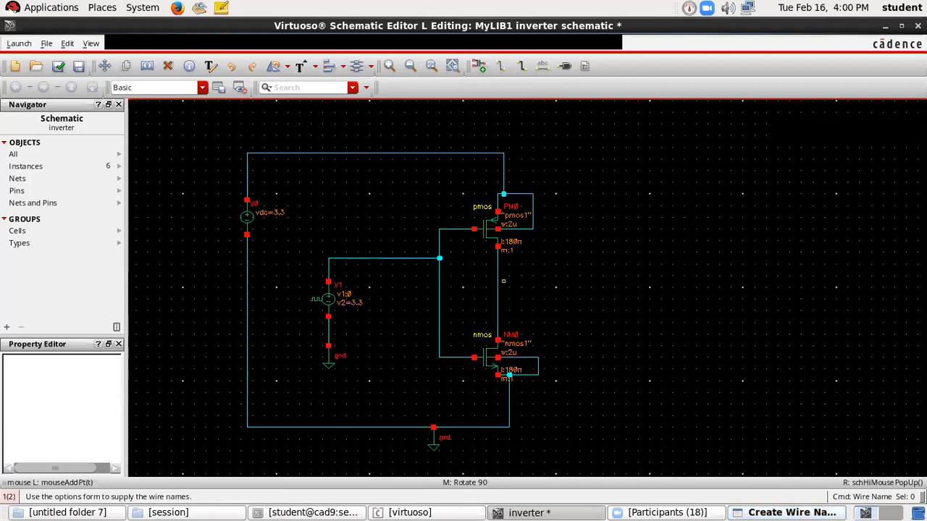
{"action": "left_click", "coordinate": [499, 294]}
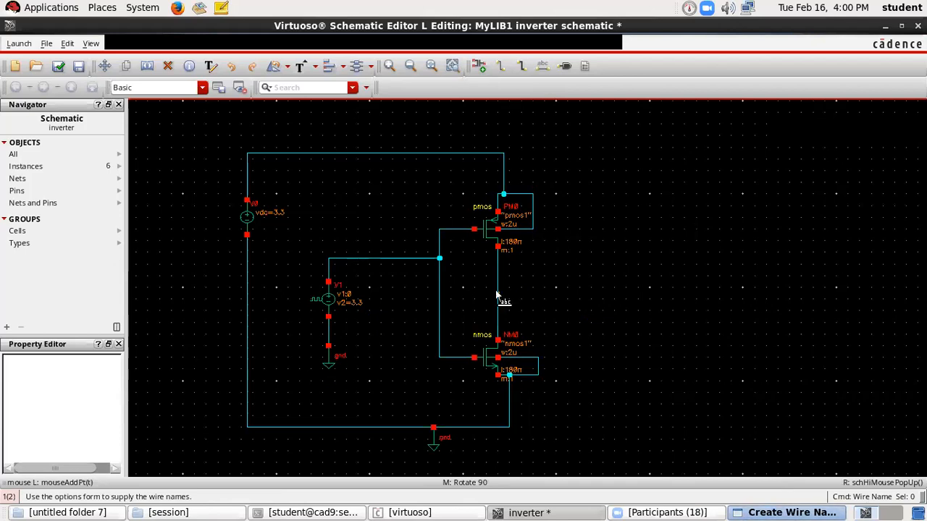
{"action": "key", "text": "Escape"}
{"action": "right_click", "coordinate": [544, 258]}
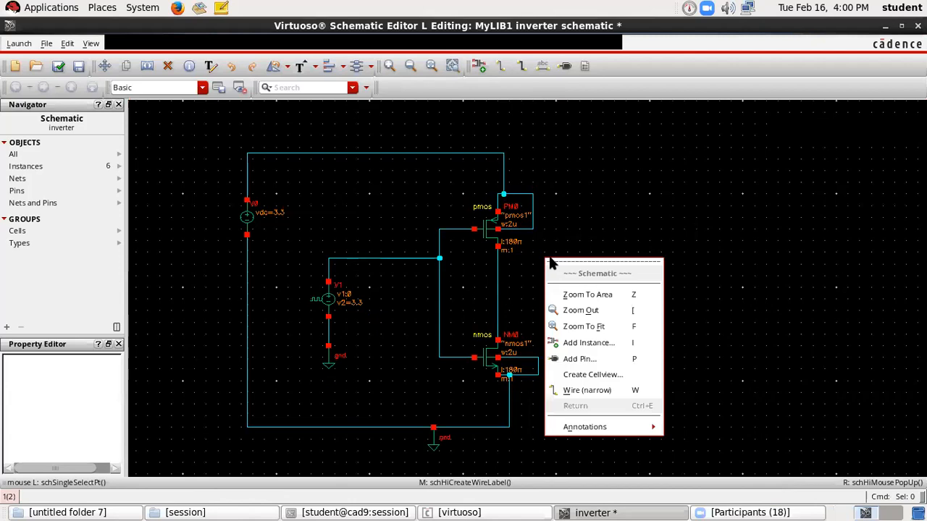
{"action": "key", "text": "Escape"}
- Create the wire name out, rotated 90 degrees, and attach it to the wire joining the pmos and nmos drains
{"action": "left_click", "coordinate": [542, 66]}
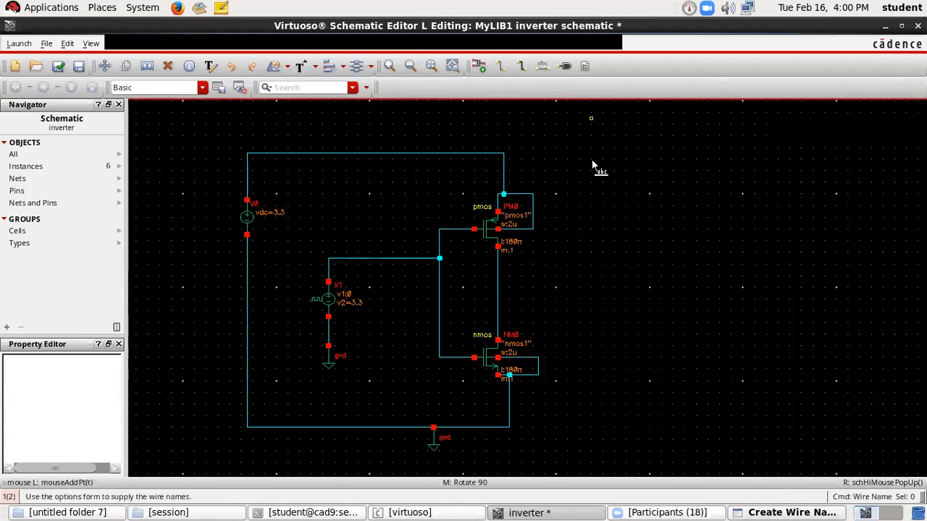
{"action": "left_click", "coordinate": [764, 511]}
{"action": "left_click", "coordinate": [387, 65]}
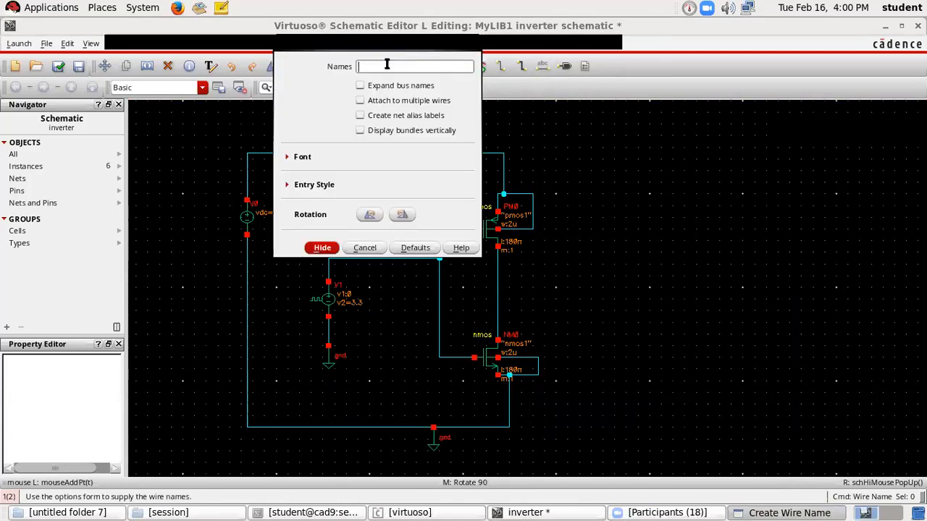
{"action": "type", "text": "ut"}
{"action": "left_click", "coordinate": [325, 248]}
{"action": "middle_click", "coordinate": [497, 291]}
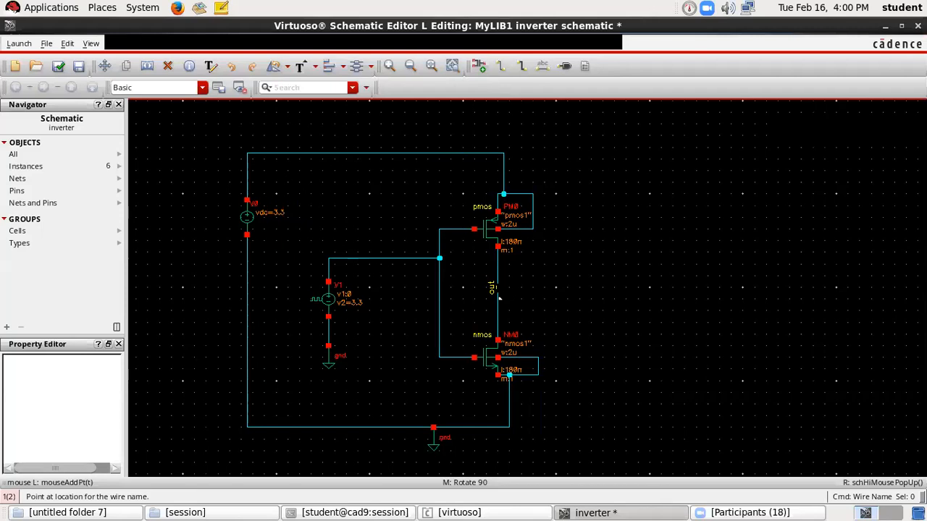
{"action": "left_click", "coordinate": [498, 288]}
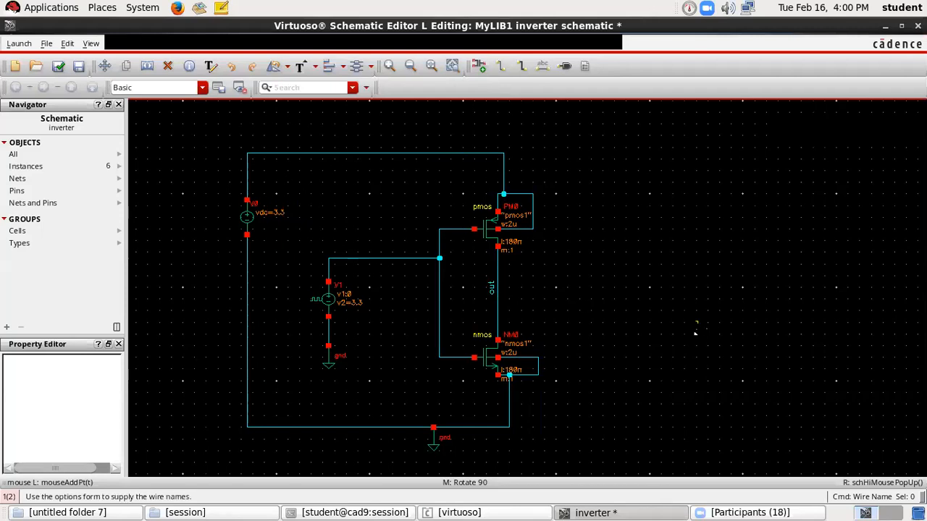
{"action": "key", "text": "Escape"}
- Create the wire name in and attach it to the common gate wire near the vpulse junction
{"action": "key", "text": "l"}
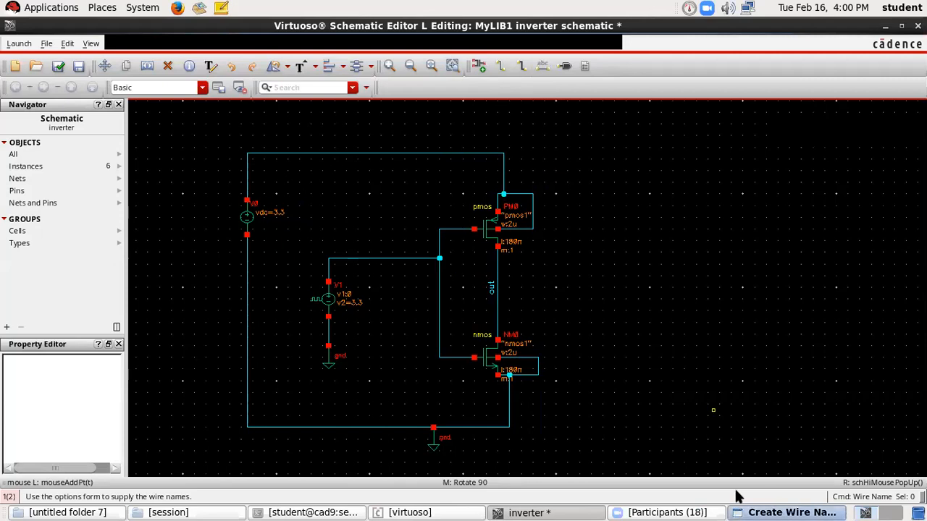
{"action": "left_click", "coordinate": [746, 512]}
{"action": "type", "text": "in"}
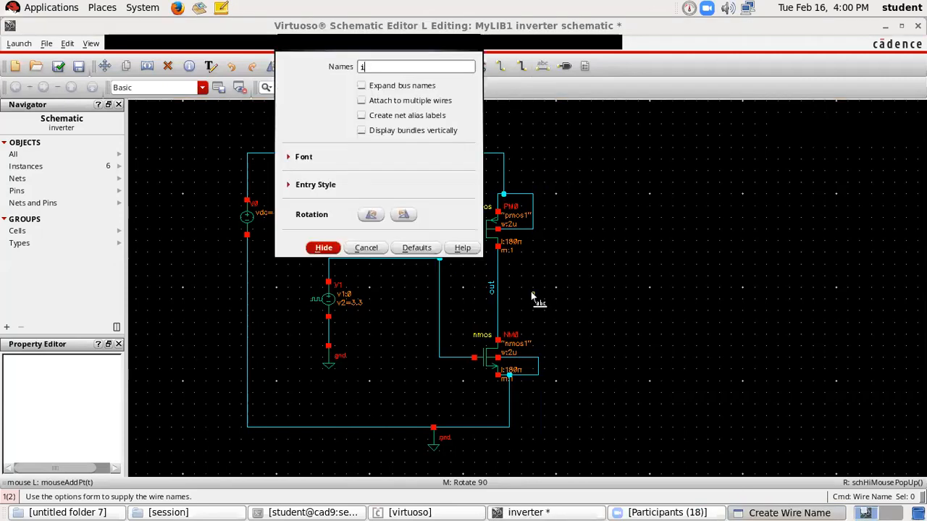
{"action": "left_click", "coordinate": [323, 248]}
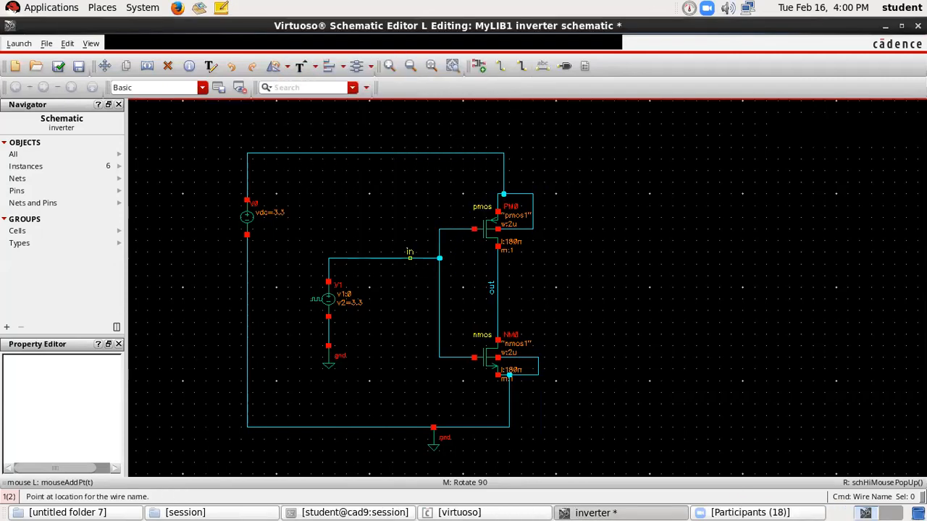
{"action": "left_click", "coordinate": [437, 253]}
{"action": "key", "text": "Escape"}
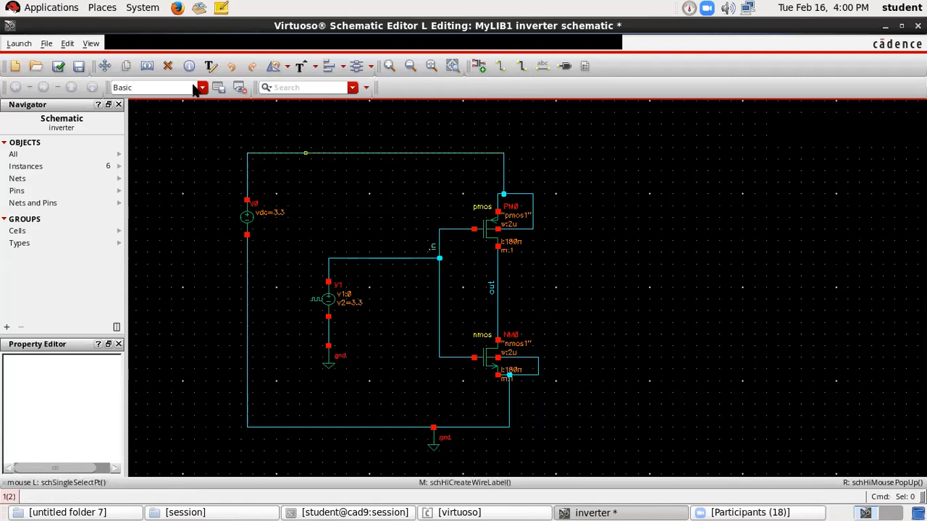
- Check and save the inverter schematic
{"action": "left_click", "coordinate": [59, 66]}
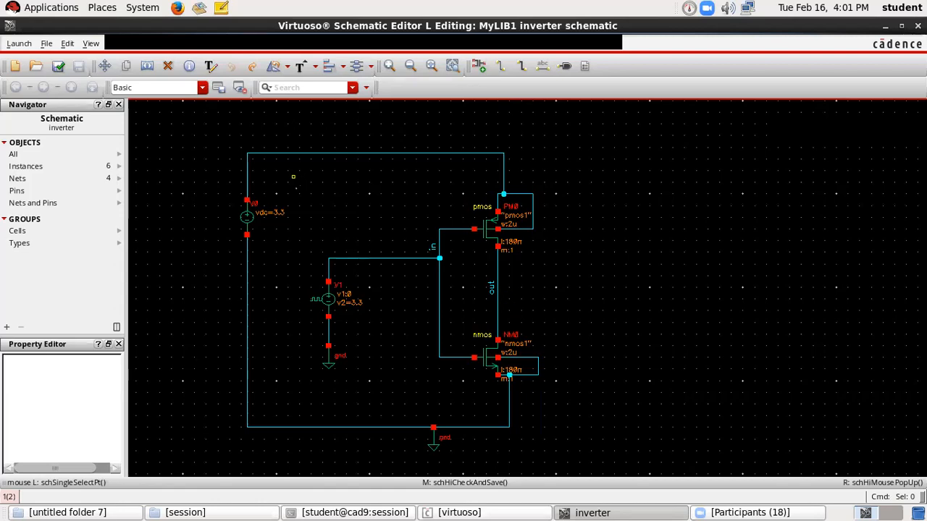
{"action": "left_click", "coordinate": [19, 44]}
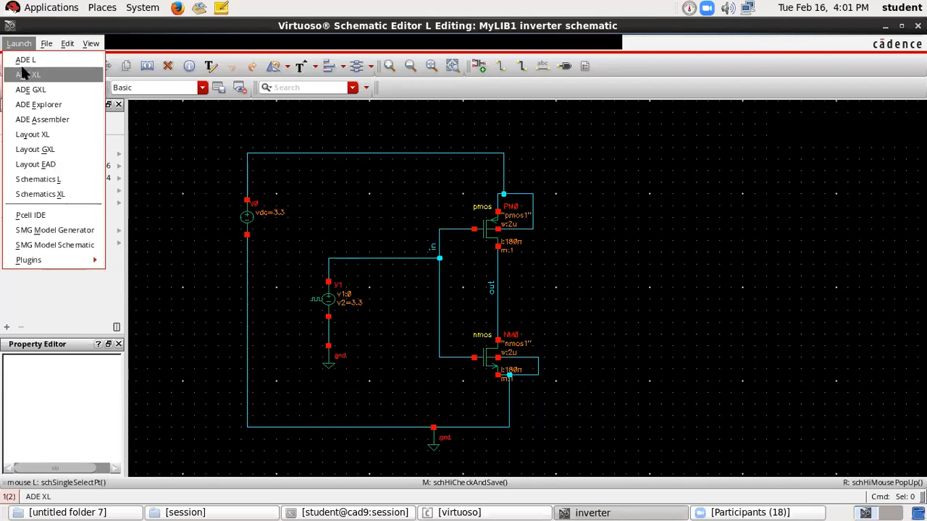
{"action": "left_click", "coordinate": [23, 75]}
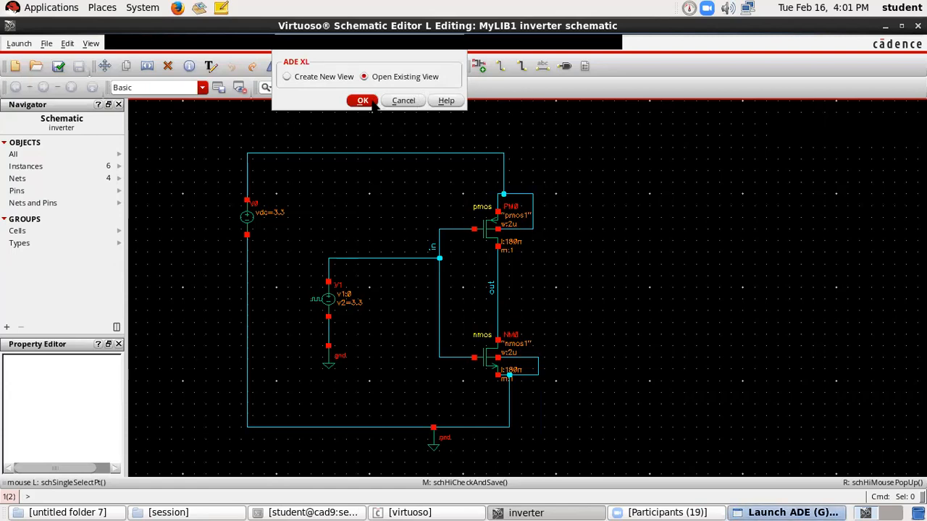
{"action": "left_click", "coordinate": [404, 101]}
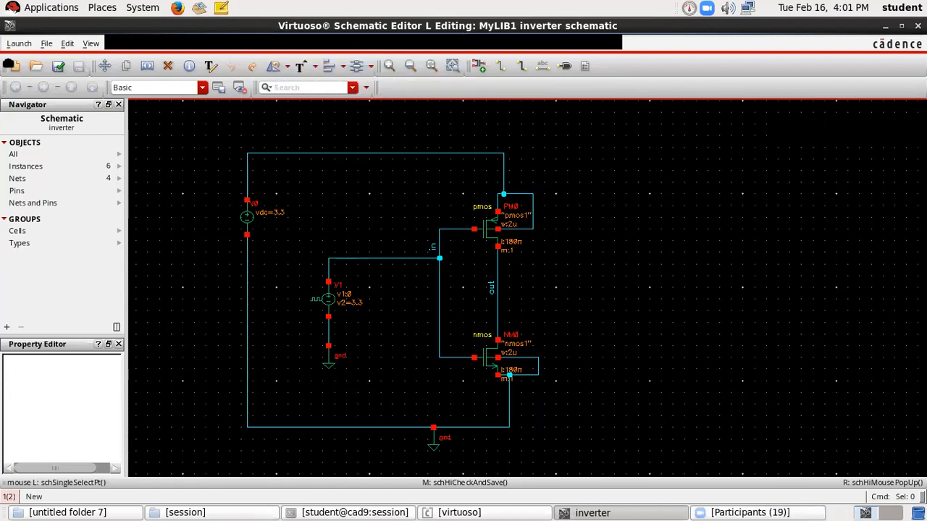
- Launch ADE L for the inverter schematic, accept the Analog_Design_Environment_XL license checkout, and bring the ADE L window into clear view
{"action": "left_click", "coordinate": [20, 46]}
{"action": "left_click", "coordinate": [29, 72]}
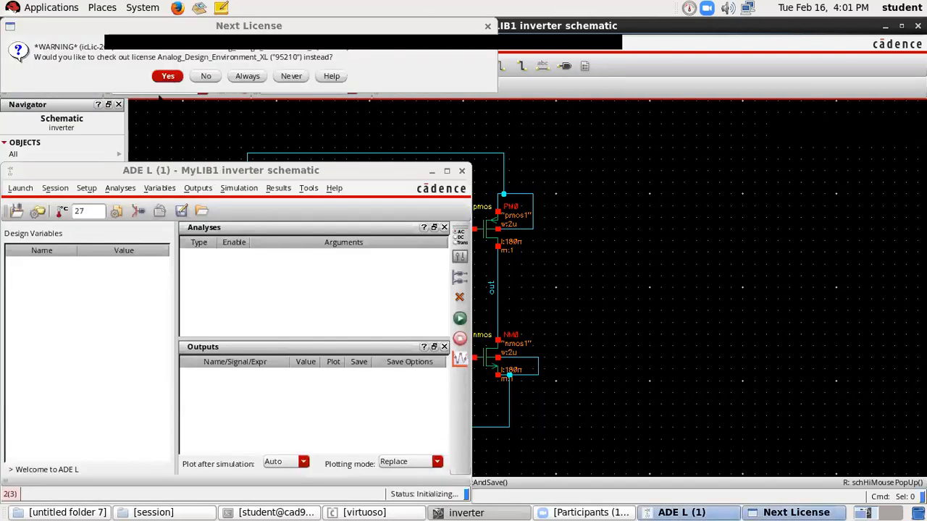
{"action": "left_click", "coordinate": [169, 75]}
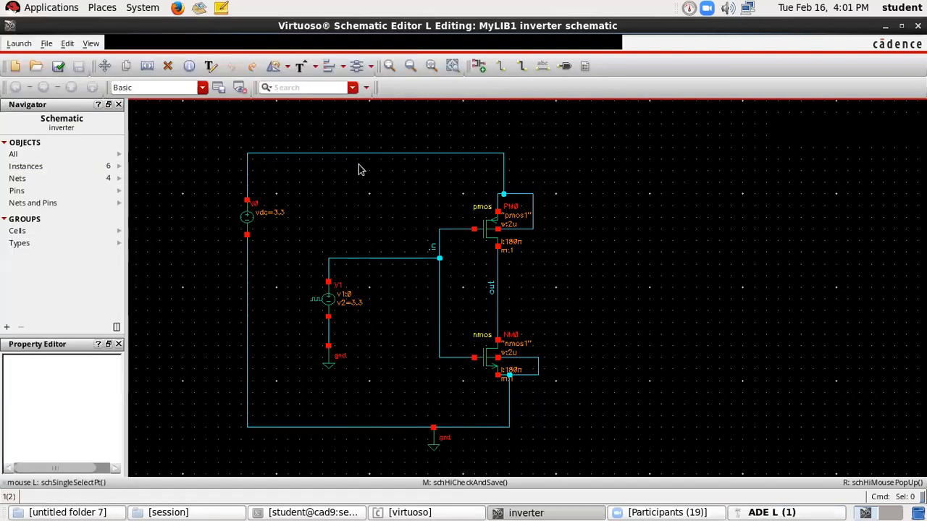
{"action": "left_click", "coordinate": [772, 513]}
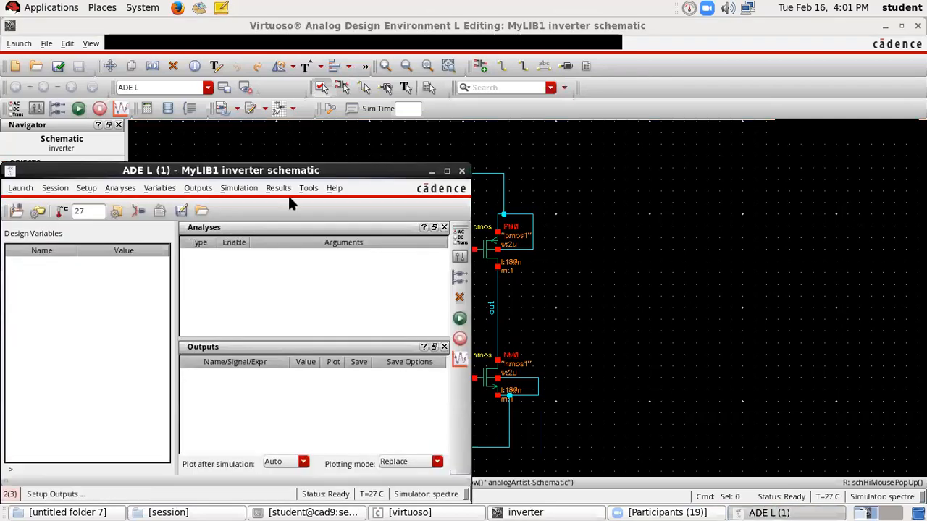
{"action": "left_click_drag", "start_coordinate": [239, 171], "coordinate": [431, 136]}
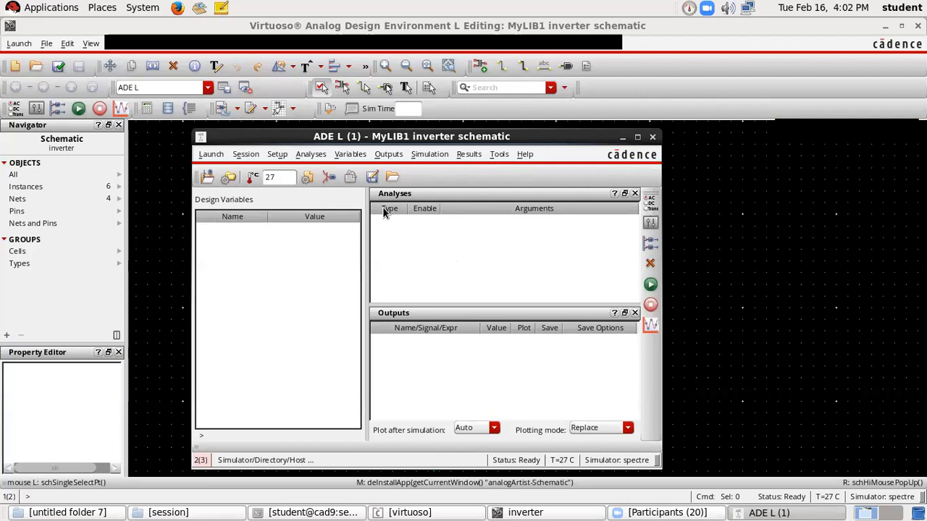
- Set up a transient (tran) analysis with a stop time of 50ns and enable it
{"action": "left_click", "coordinate": [308, 155]}
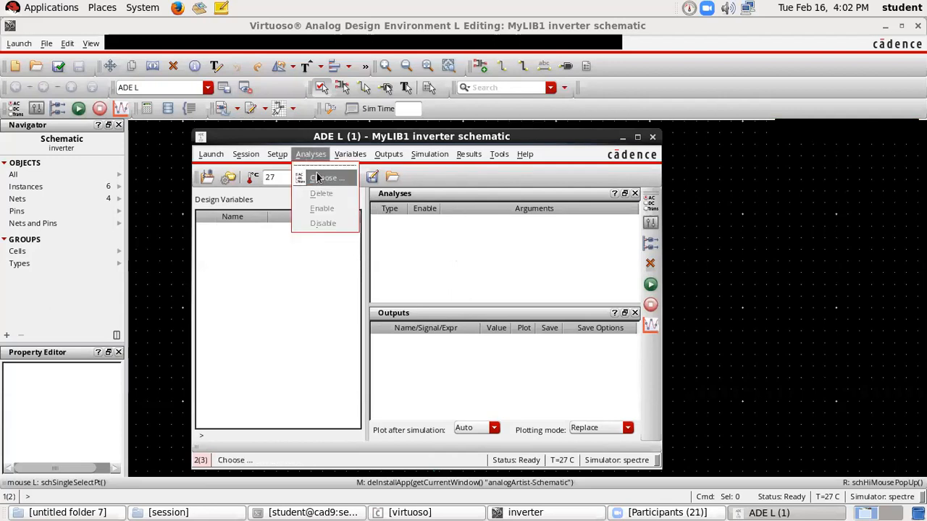
{"action": "left_click", "coordinate": [317, 178]}
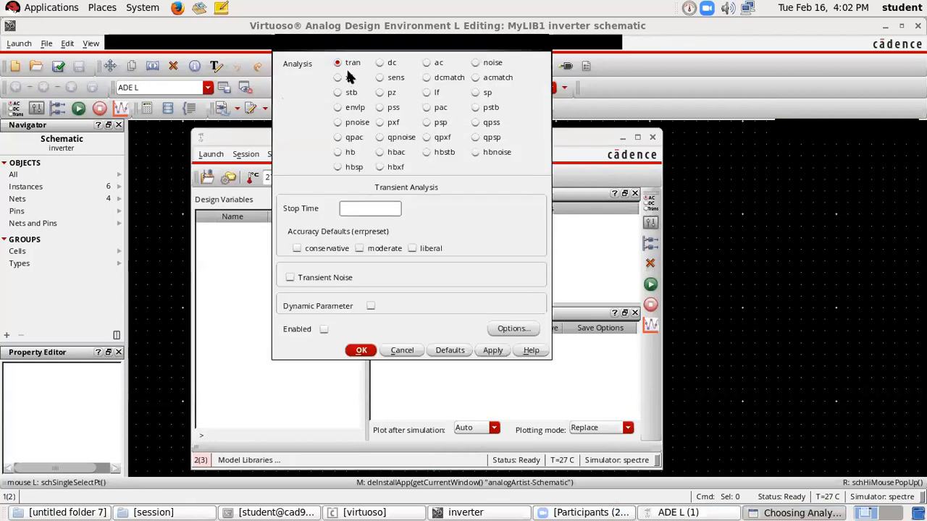
{"action": "left_click", "coordinate": [344, 212]}
{"action": "type", "text": "5"}
{"action": "type", "text": "6"}
{"action": "type", "text": "n"}
{"action": "key", "text": "BackSpace"}
{"action": "key", "text": "BackSpace"}
{"action": "type", "text": "0ns"}
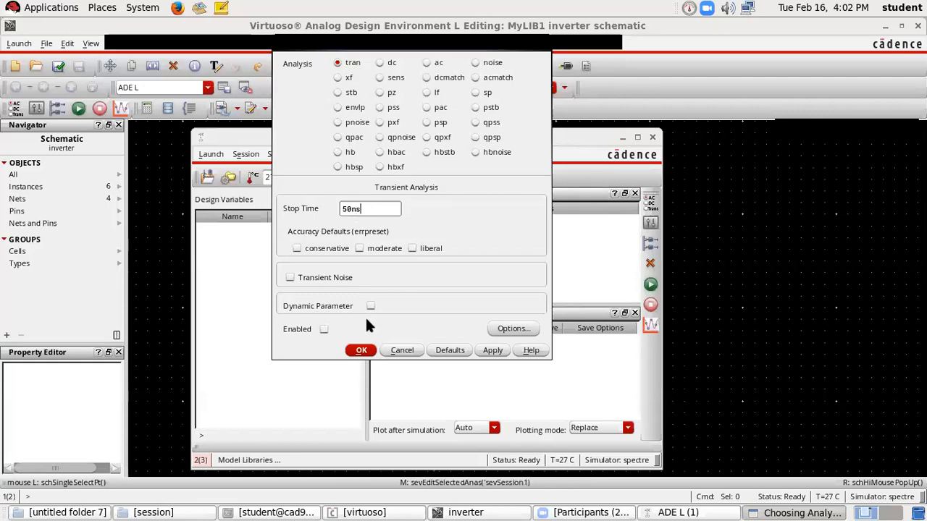
{"action": "left_click", "coordinate": [323, 329]}
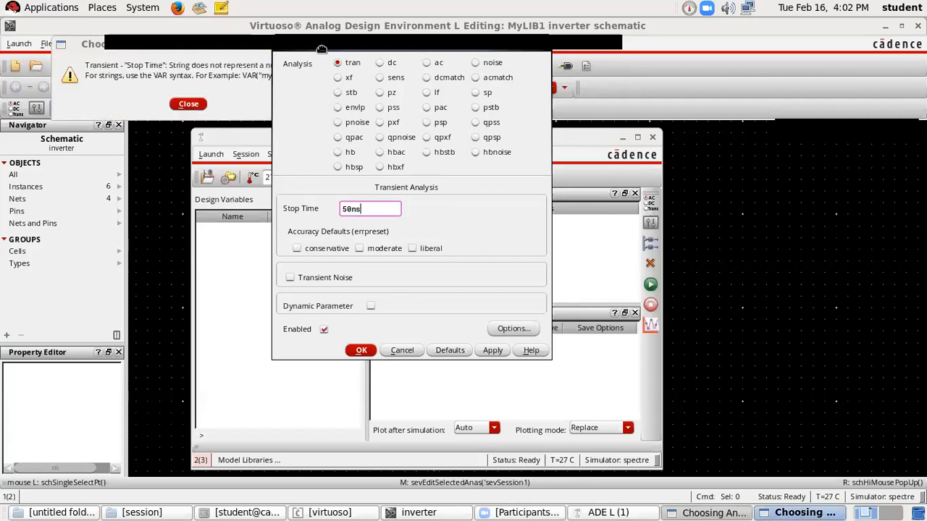
- Dismiss the stop time warning, correct the transient stop time to 50n and accept the analysis
{"action": "left_click", "coordinate": [365, 212]}
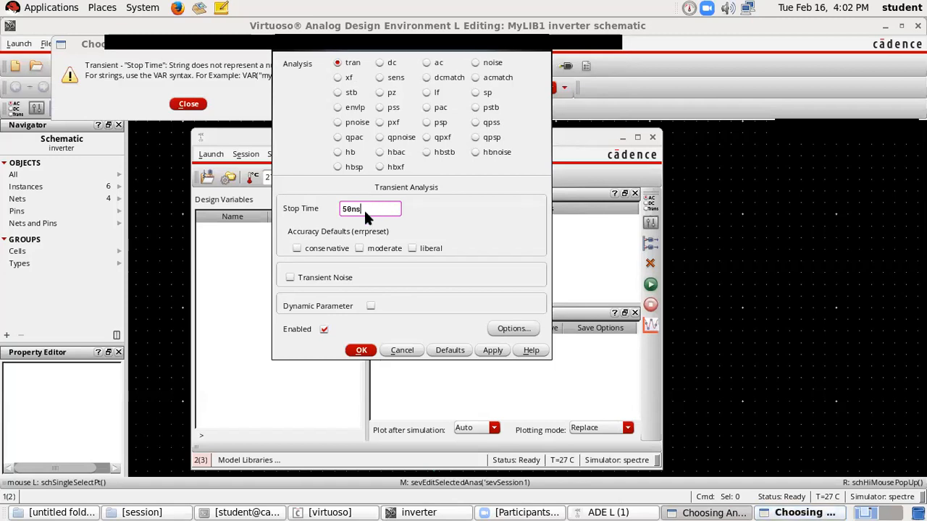
{"action": "left_click", "coordinate": [187, 105]}
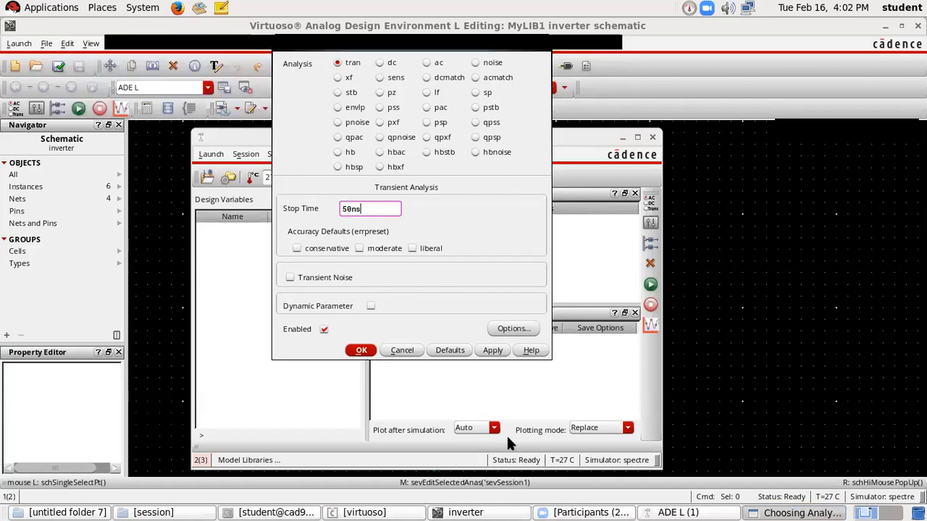
{"action": "key", "text": "BackSpace"}
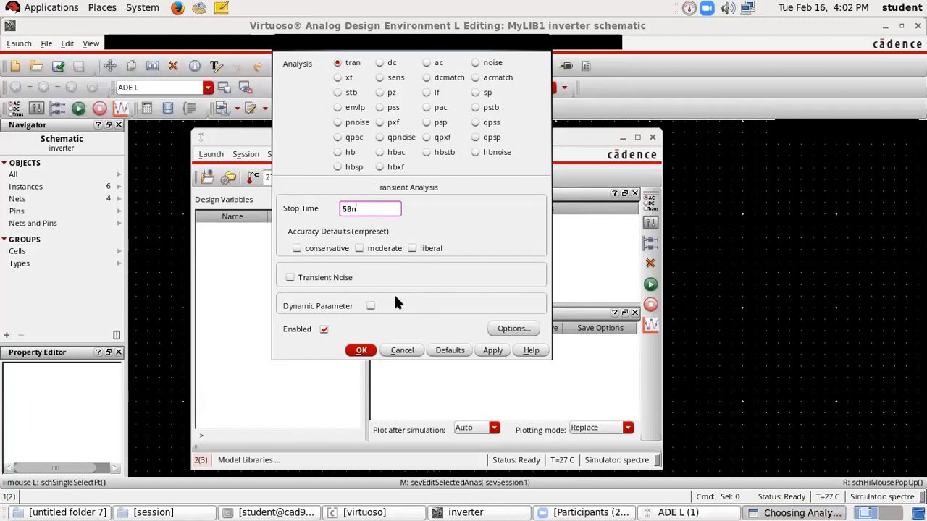
{"action": "left_click", "coordinate": [361, 351]}
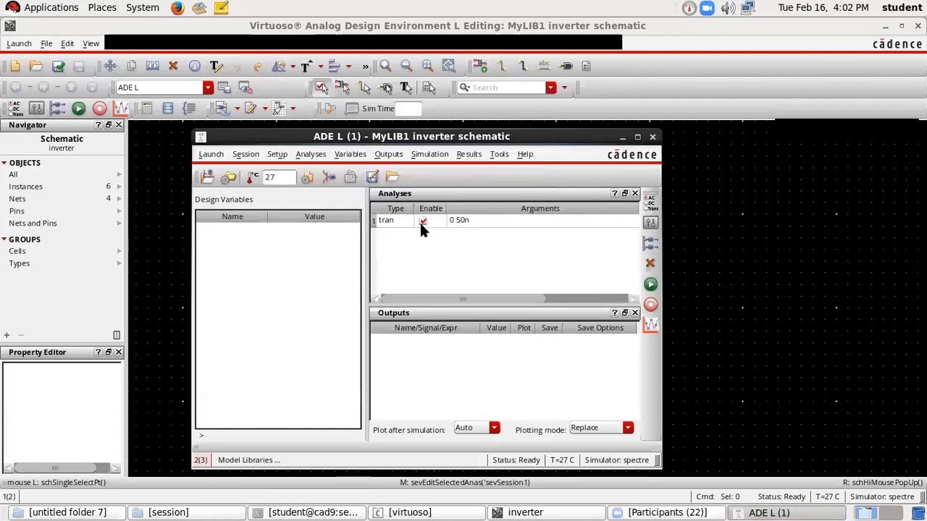
- Choose the out and in nets on the schematic as the outputs to be plotted
{"action": "left_click_drag", "start_coordinate": [505, 136], "coordinate": [681, 138]}
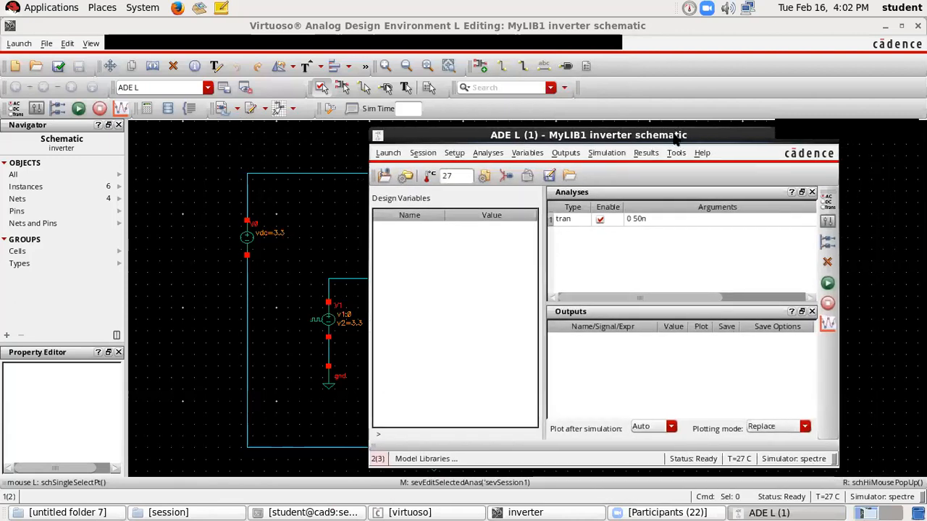
{"action": "left_click", "coordinate": [579, 345]}
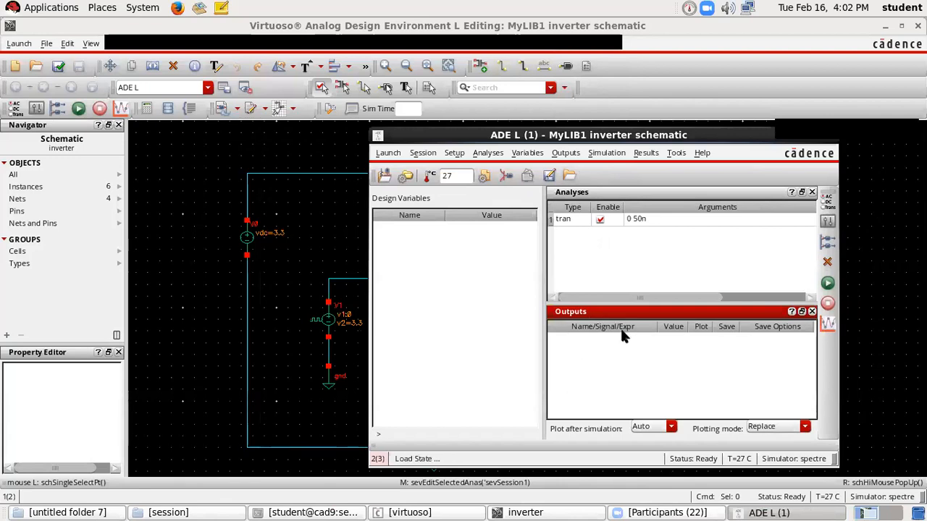
{"action": "left_click", "coordinate": [566, 153]}
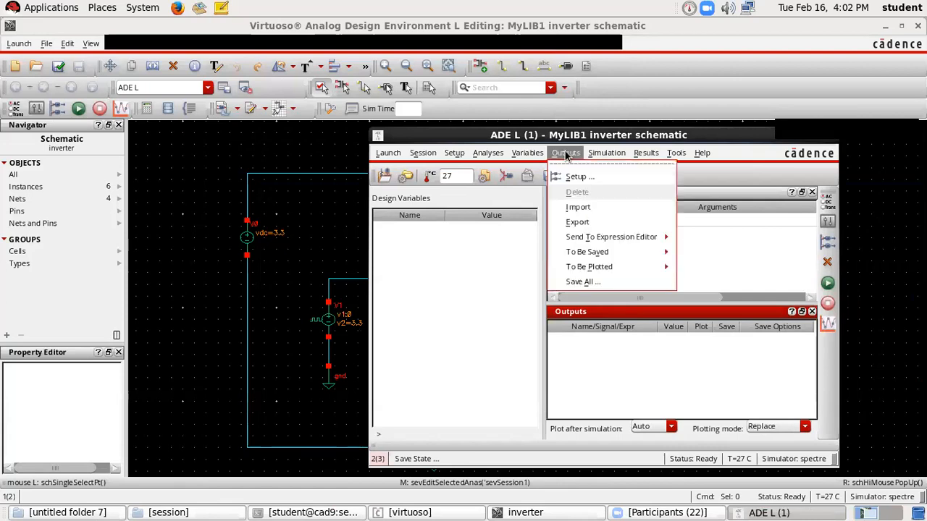
{"action": "mouse_move", "coordinate": [591, 268]}
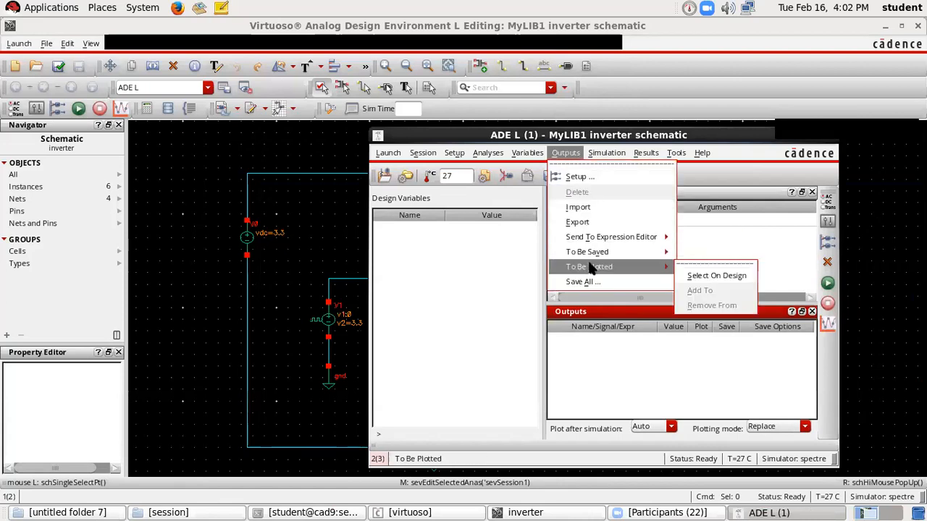
{"action": "left_click", "coordinate": [730, 276]}
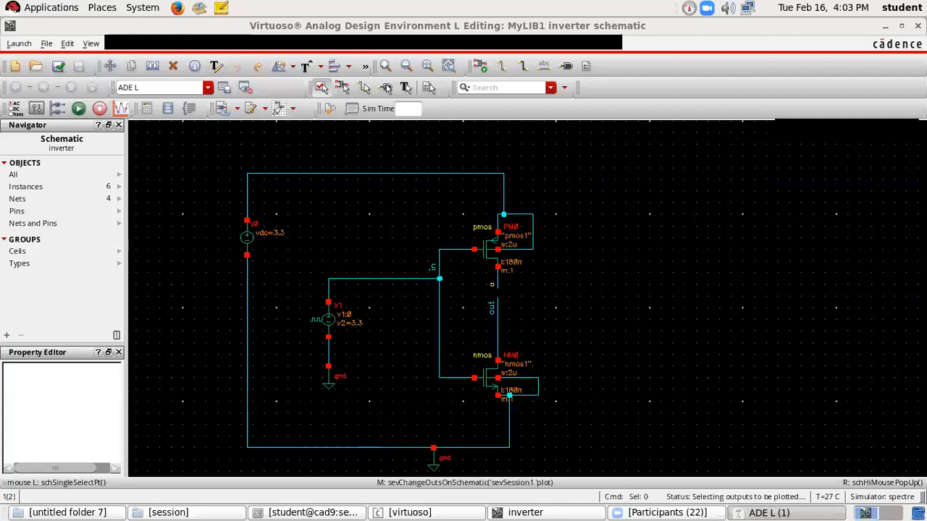
{"action": "left_click", "coordinate": [520, 295]}
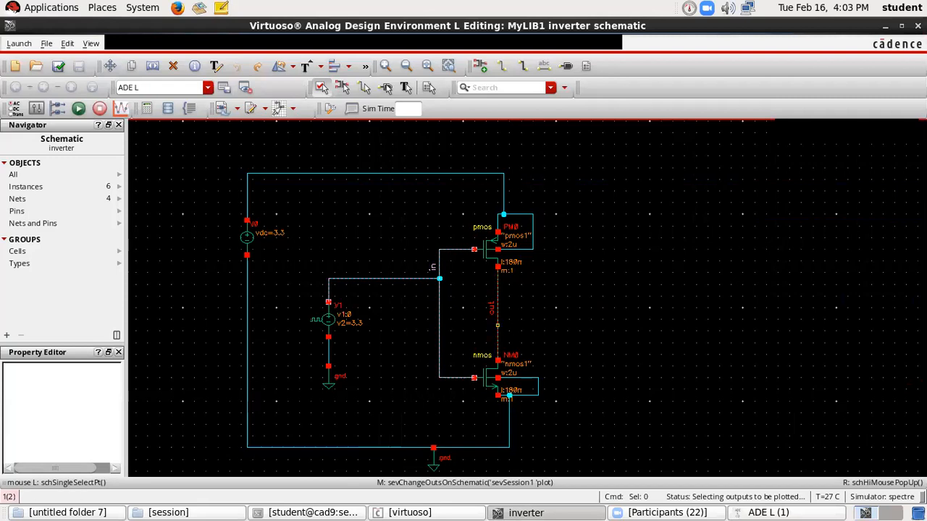
- Return to the ADE L window and run the transient simulation to plot the outputs
{"action": "left_click", "coordinate": [768, 513]}
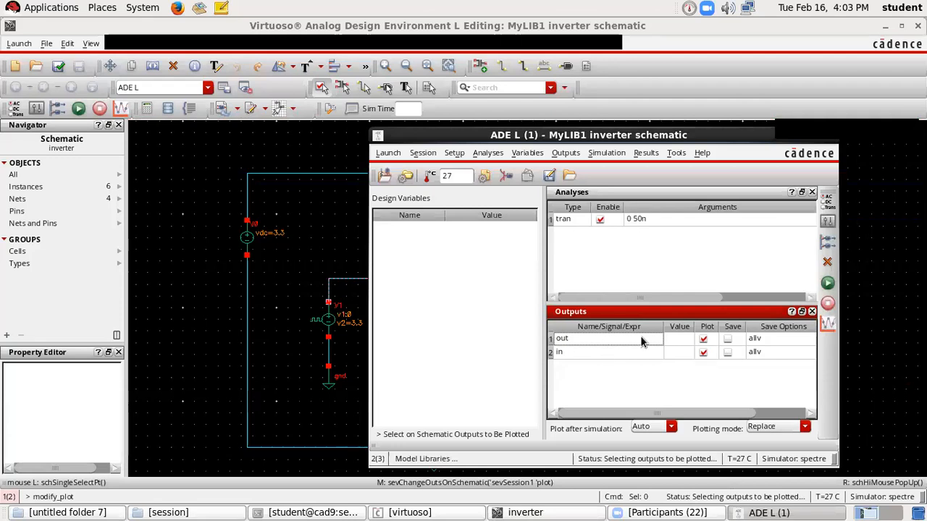
{"action": "left_click", "coordinate": [828, 285]}
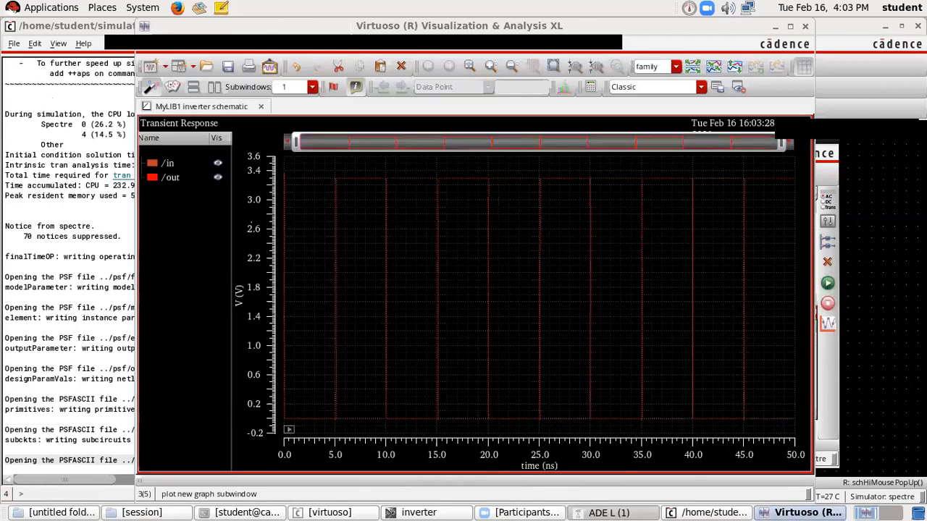
{"action": "mouse_move", "coordinate": [488, 408]}
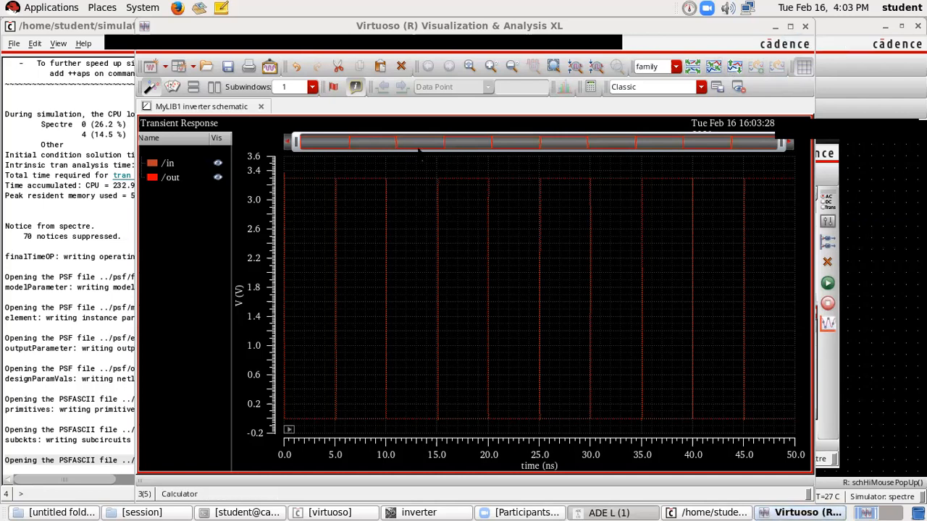
- Change the colour of the /in trace to yellow in the transient response plot
{"action": "left_click_drag", "start_coordinate": [170, 178], "coordinate": [172, 178]}
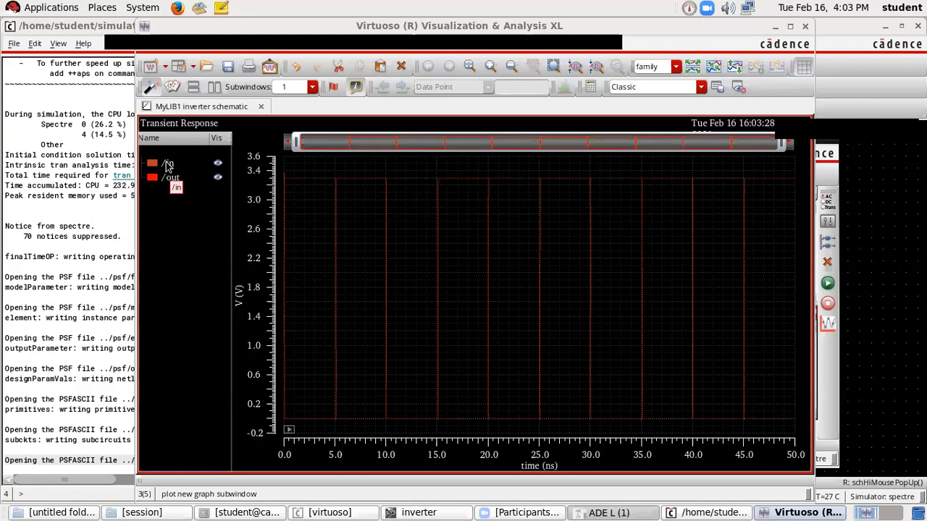
{"action": "left_click", "coordinate": [167, 165]}
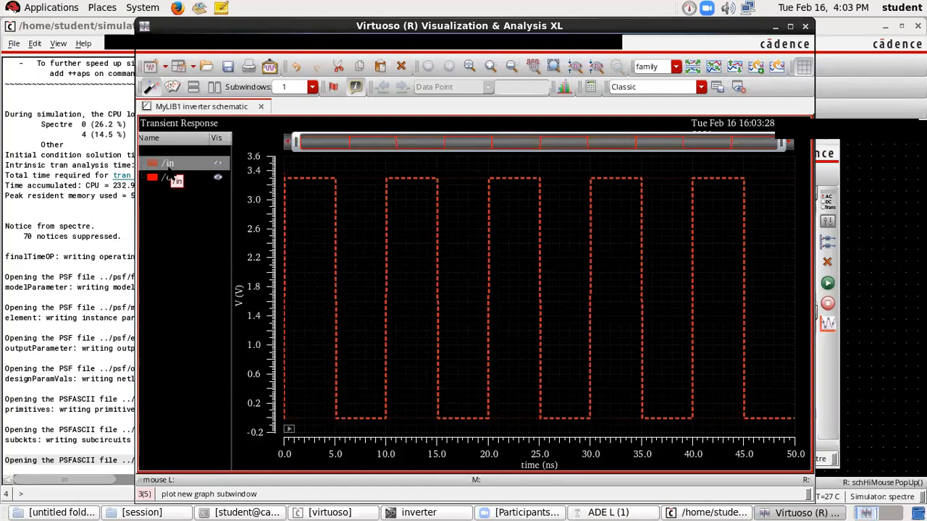
{"action": "left_click", "coordinate": [169, 179]}
{"action": "right_click", "coordinate": [171, 165]}
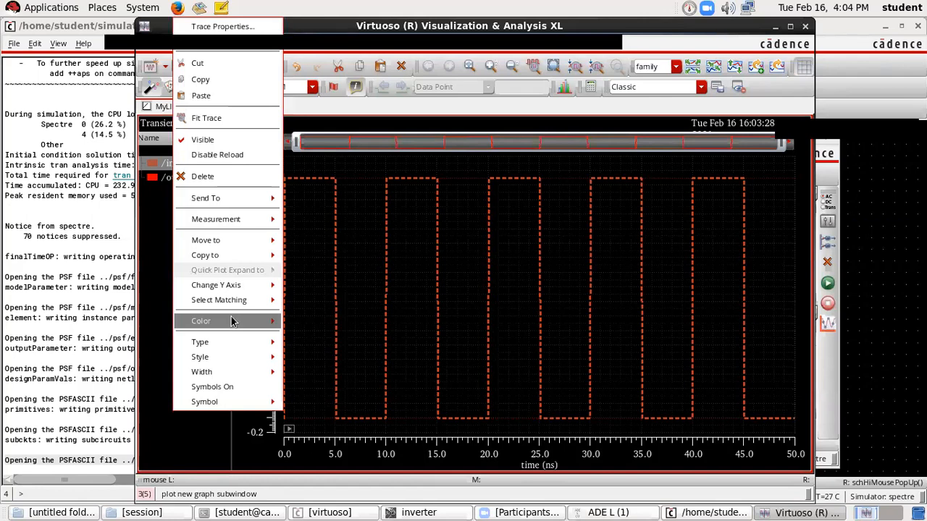
{"action": "mouse_move", "coordinate": [231, 317]}
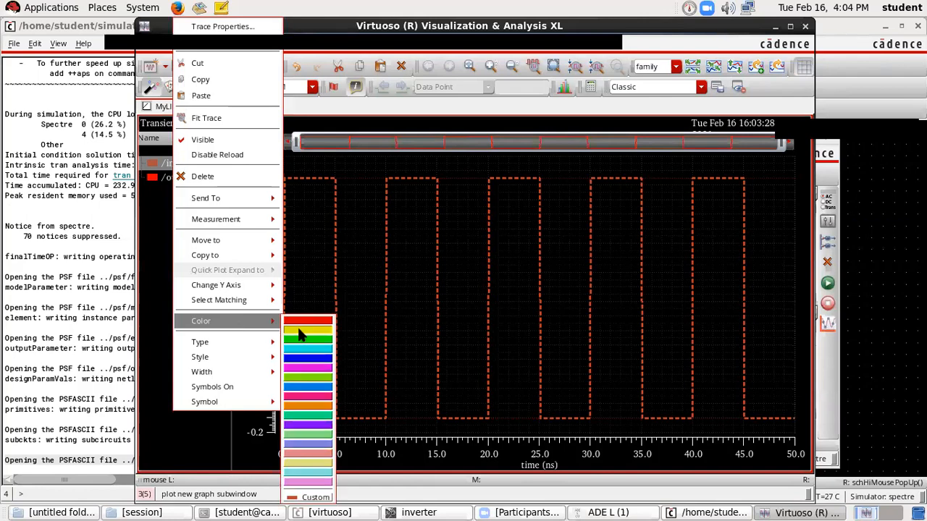
{"action": "left_click", "coordinate": [302, 332]}
{"action": "left_click", "coordinate": [369, 201]}
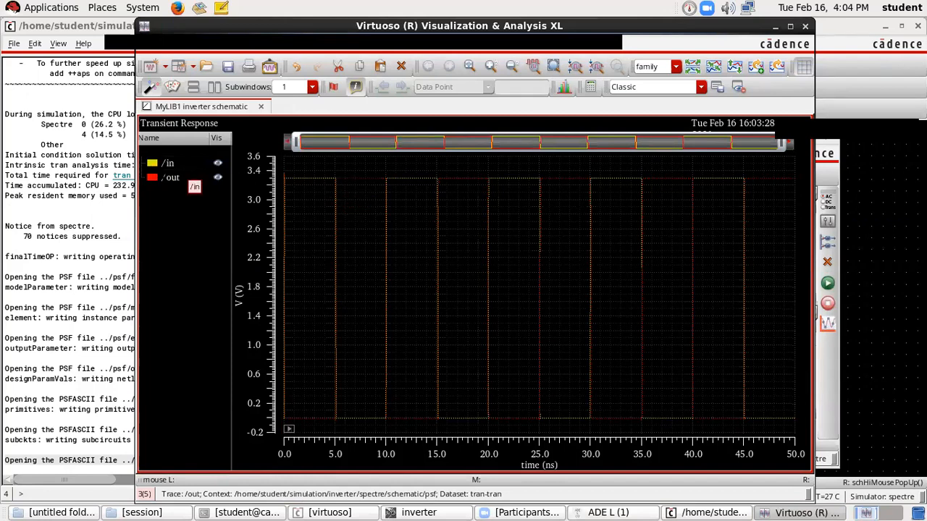
- Highlight the /in and /out traces together and narrow the time axis to about the first 14 ns
{"action": "left_click", "coordinate": [168, 163]}
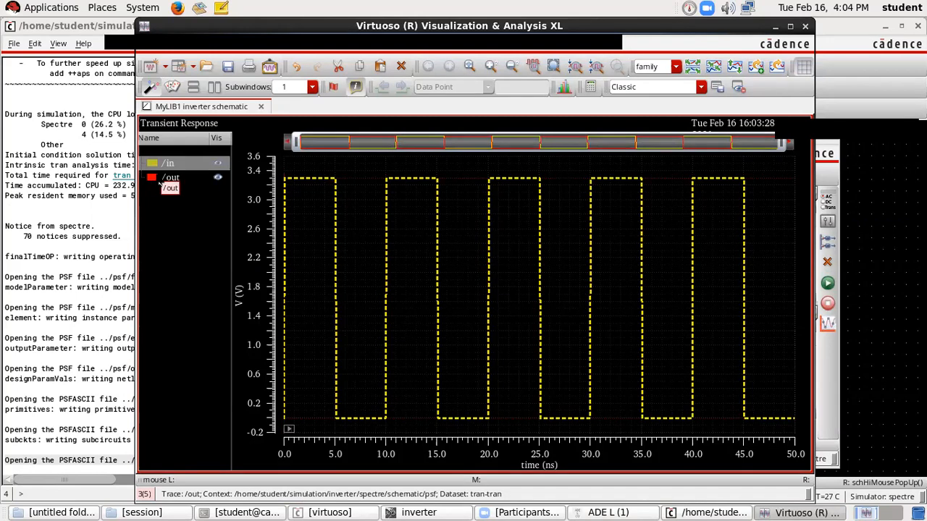
{"action": "left_click", "coordinate": [162, 179], "text": "ctrl"}
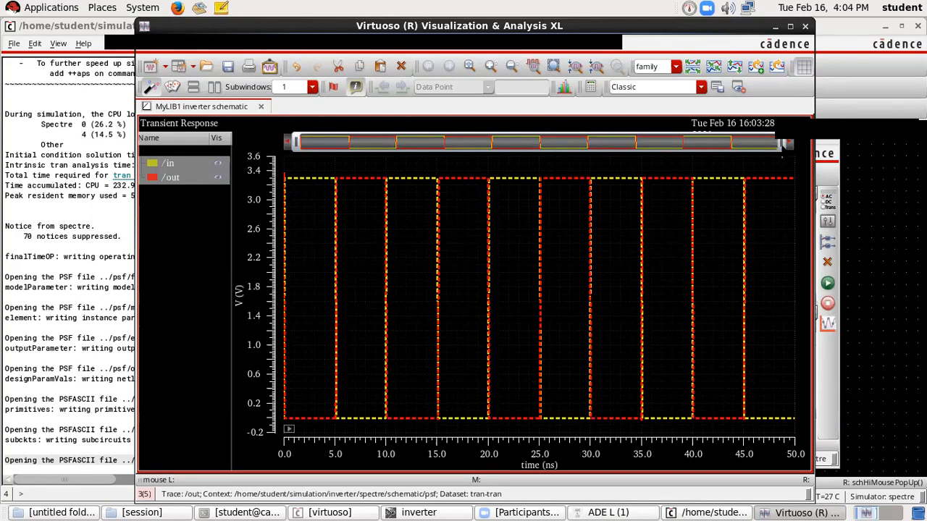
{"action": "left_click_drag", "start_coordinate": [771, 145], "coordinate": [440, 145]}
{"action": "left_click", "coordinate": [414, 254]}
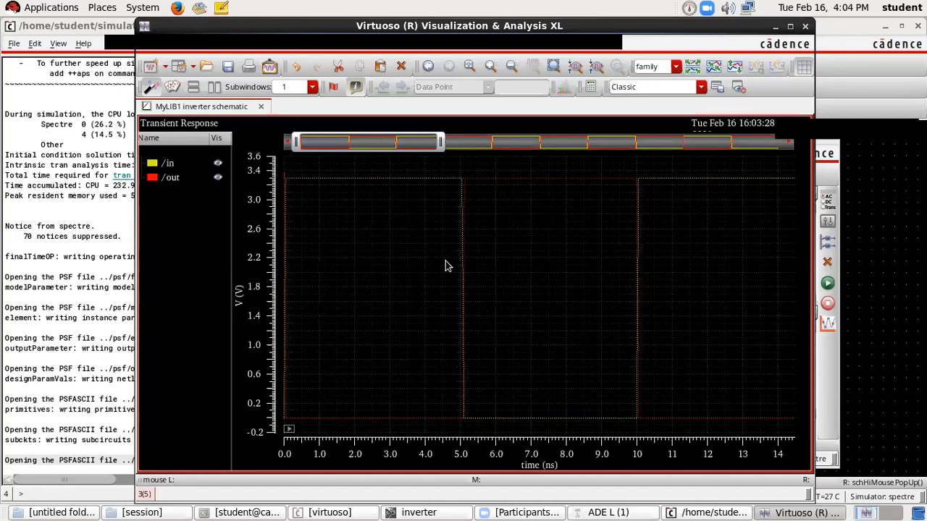
- Set the line style of the /out trace to Solid in the transient response plot
{"action": "left_click", "coordinate": [173, 180]}
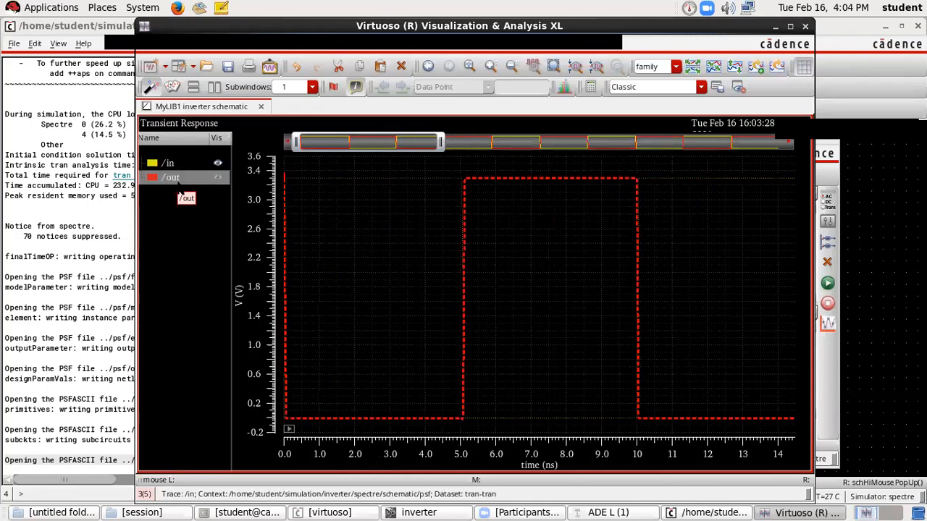
{"action": "right_click", "coordinate": [179, 183]}
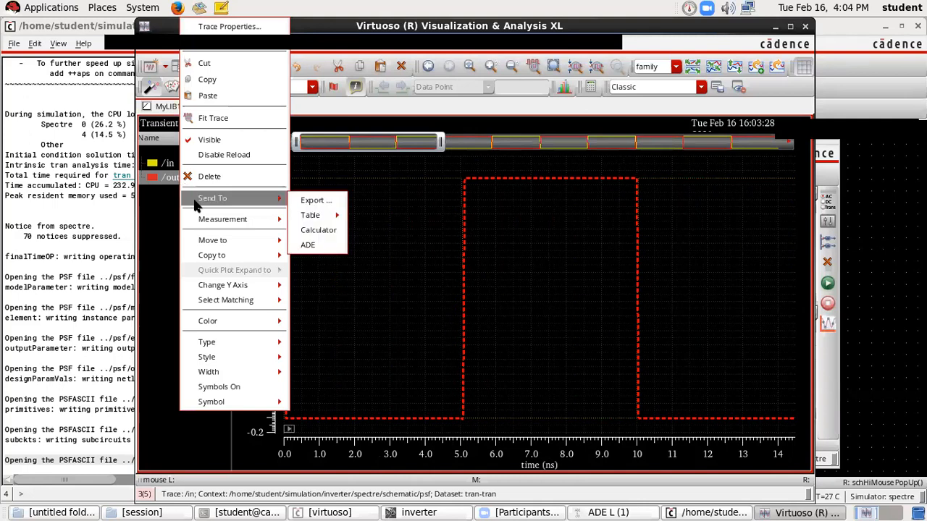
{"action": "mouse_move", "coordinate": [236, 357]}
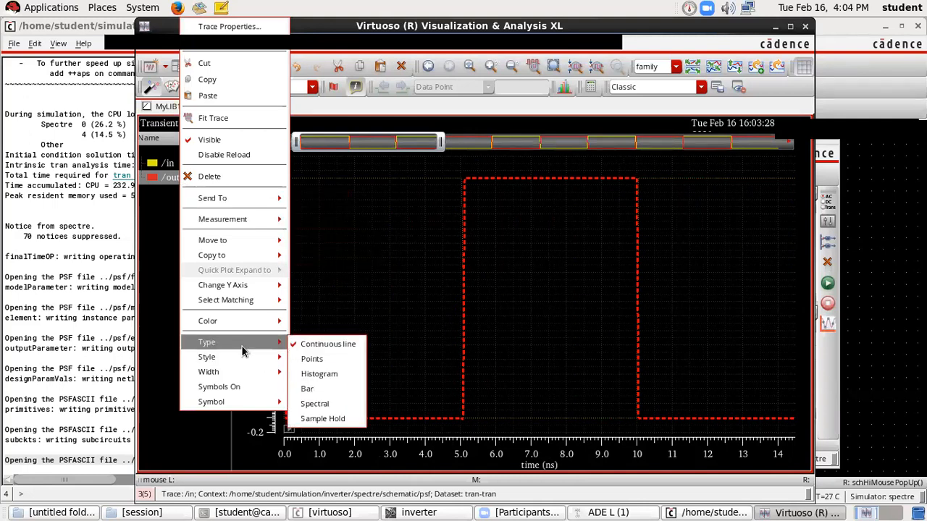
{"action": "mouse_move", "coordinate": [264, 363]}
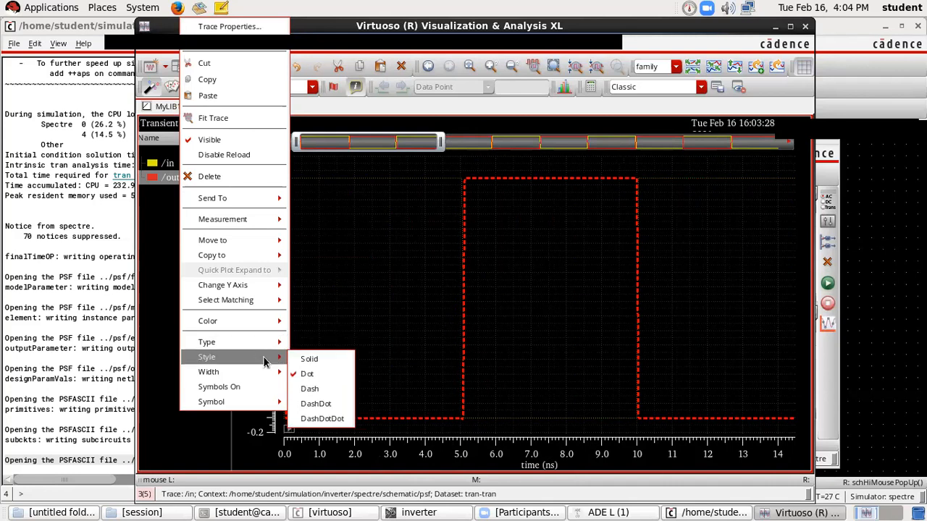
{"action": "left_click", "coordinate": [308, 359]}
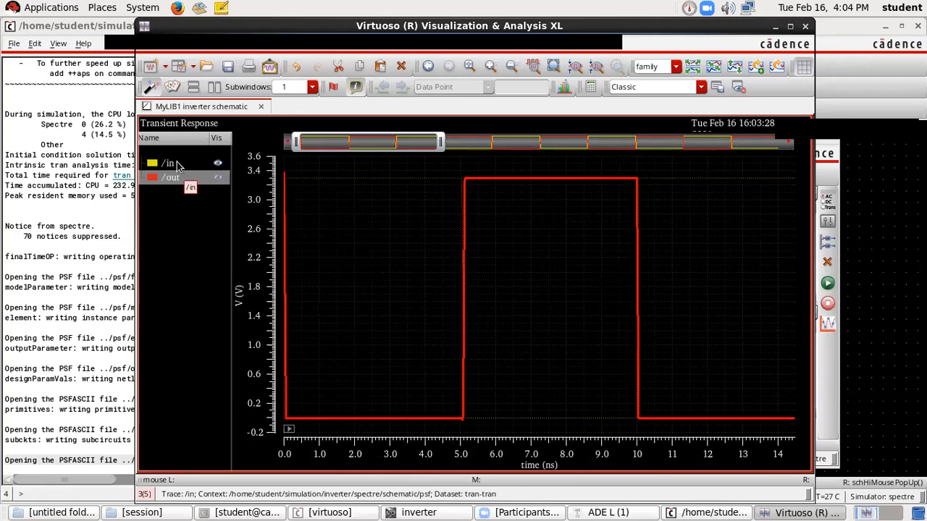
- Give the /in trace a Thin width and a Solid line style in the transient response plot
{"action": "left_click", "coordinate": [179, 165]}
{"action": "right_click", "coordinate": [179, 166]}
{"action": "mouse_move", "coordinate": [239, 369]}
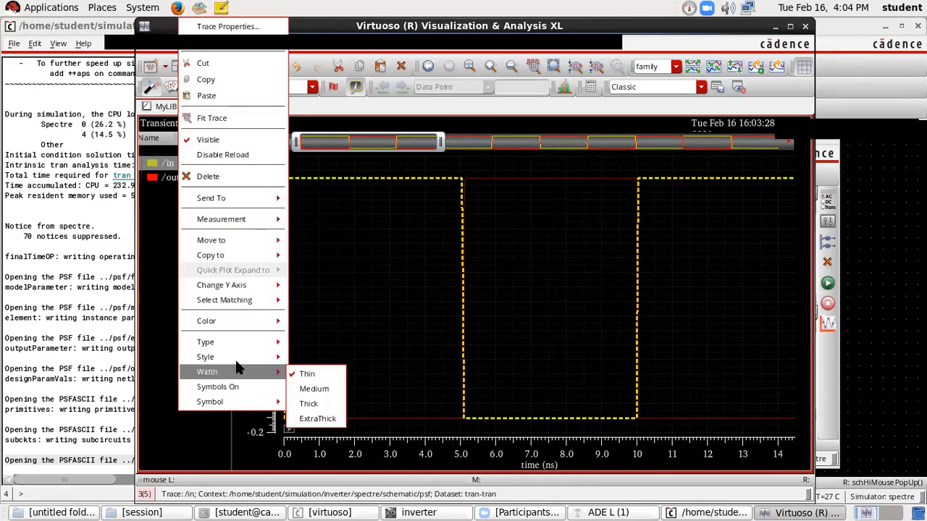
{"action": "left_click", "coordinate": [307, 374]}
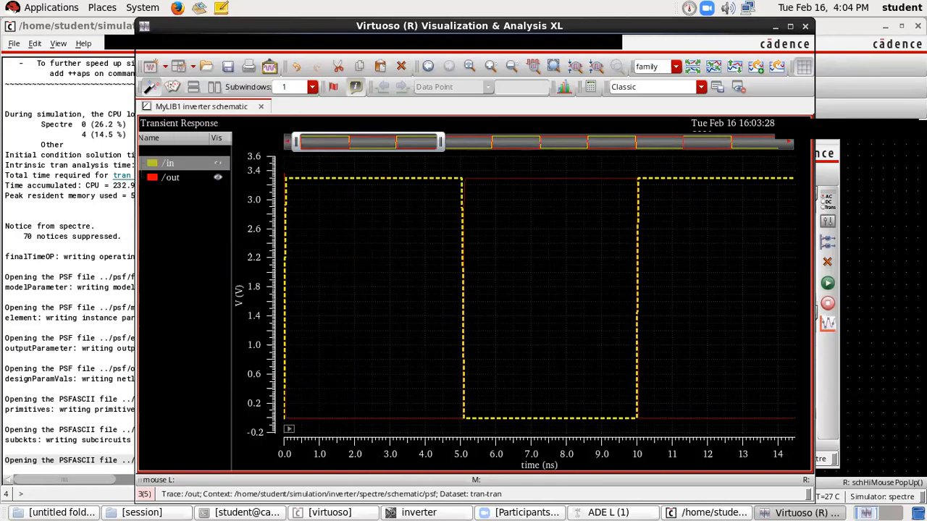
{"action": "right_click", "coordinate": [189, 181]}
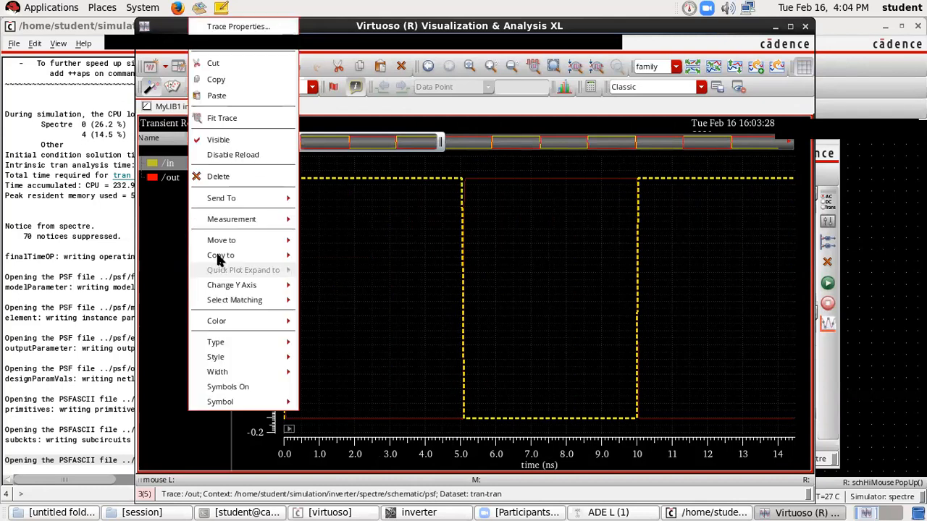
{"action": "mouse_move", "coordinate": [259, 362]}
{"action": "left_click", "coordinate": [318, 359]}
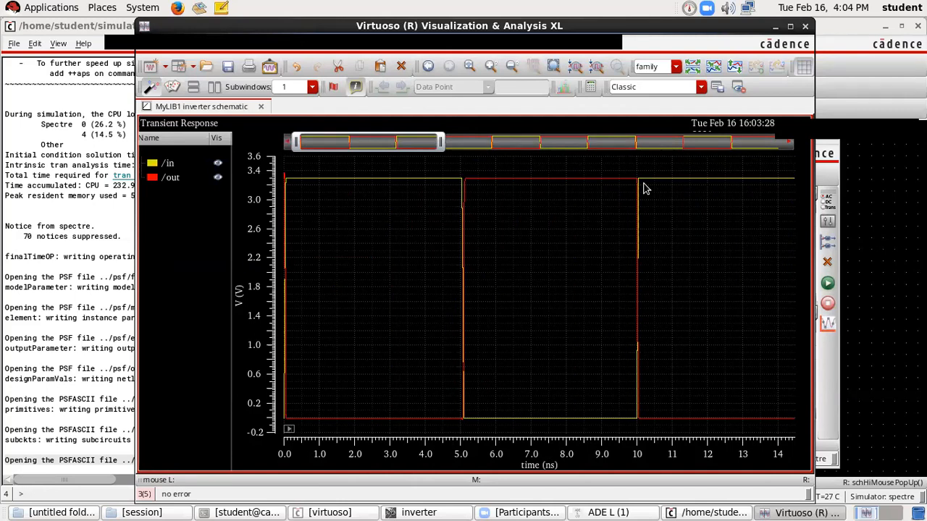
- Examine the /in and /out switching edges by narrowing the time axis to about 6.7 ns and widening it to about 15.7 ns
{"action": "left_click_drag", "start_coordinate": [440, 143], "coordinate": [367, 143]}
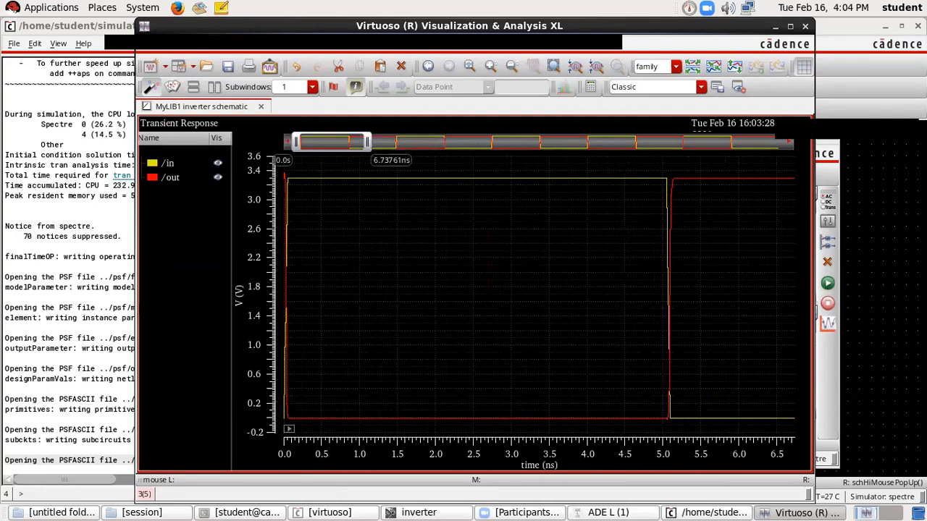
{"action": "mouse_move", "coordinate": [664, 230]}
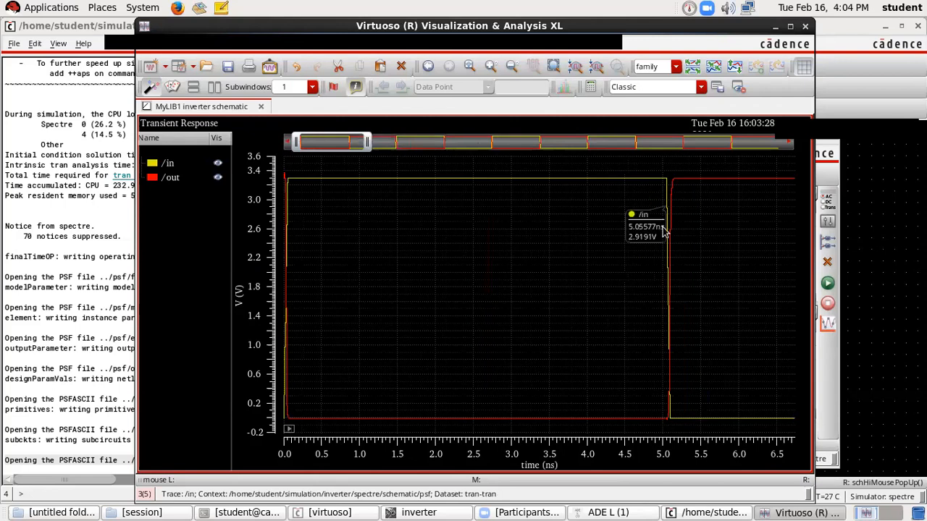
{"action": "mouse_move", "coordinate": [672, 318]}
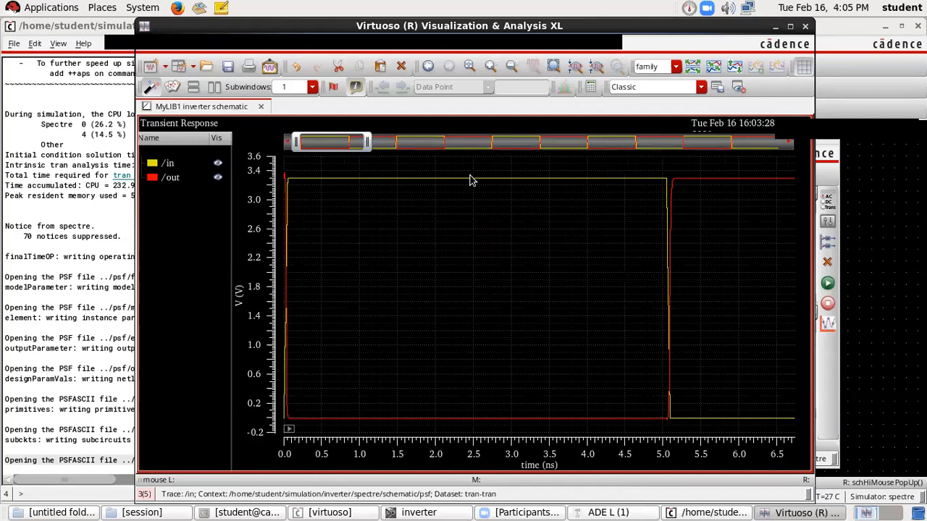
{"action": "left_click_drag", "start_coordinate": [366, 141], "coordinate": [453, 141]}
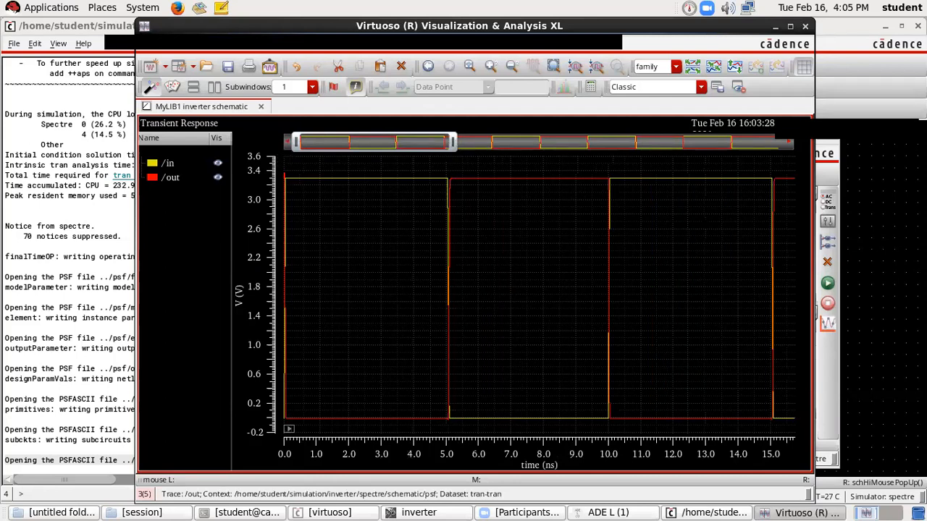
- Split the /in and /out traces into separate strips over the full 50 ns and close the waveform window
{"action": "left_click", "coordinate": [734, 66]}
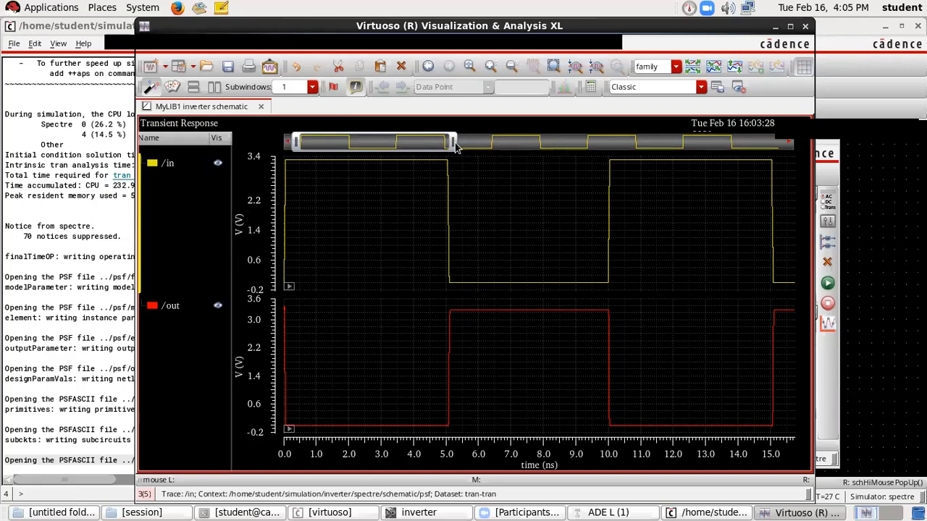
{"action": "left_click_drag", "start_coordinate": [449, 144], "coordinate": [782, 142]}
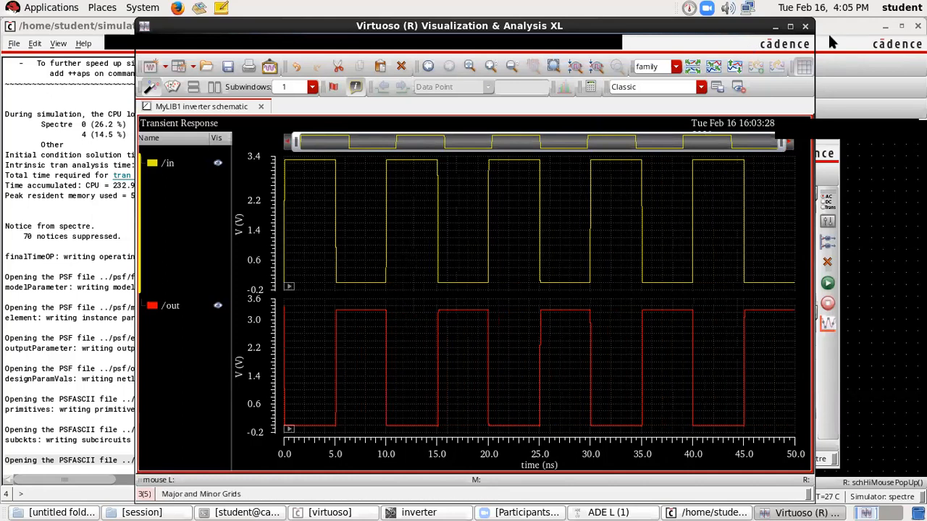
{"action": "left_click", "coordinate": [805, 26]}
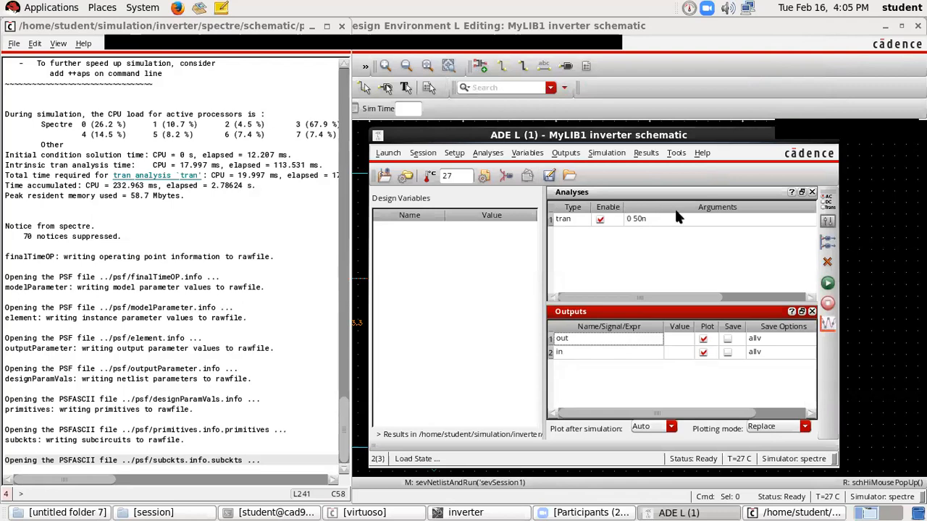
- Save the ADE L session state as state1 in the ~/.artist_states directory and close the ADE L window
{"action": "left_click_drag", "start_coordinate": [624, 135], "coordinate": [570, 119]}
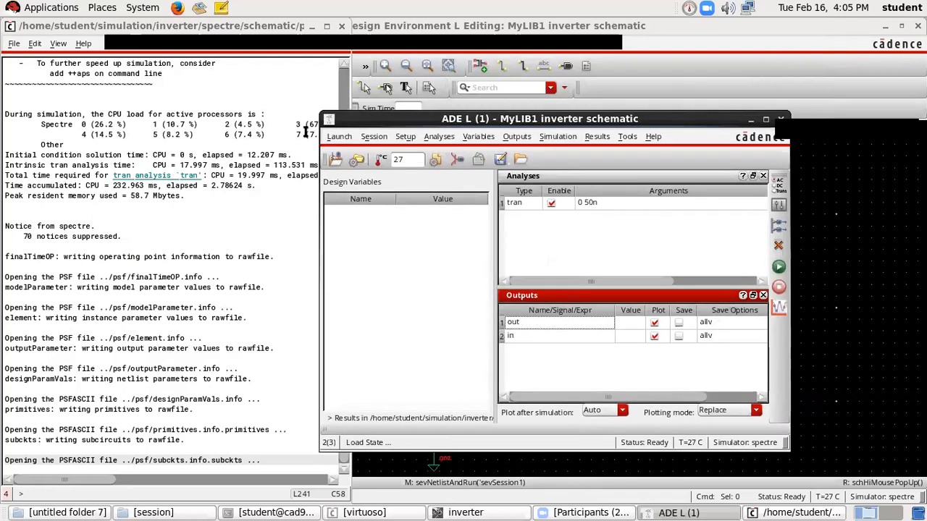
{"action": "left_click", "coordinate": [369, 137]}
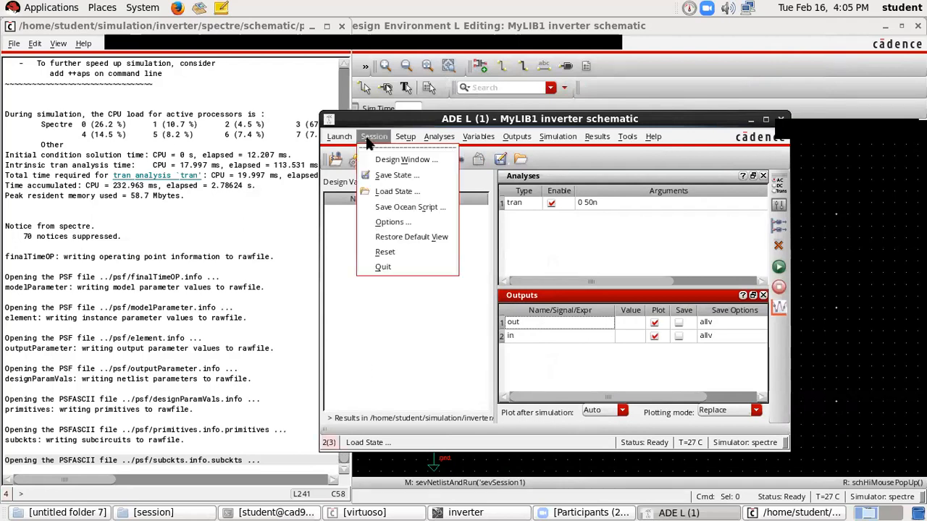
{"action": "left_click", "coordinate": [378, 176]}
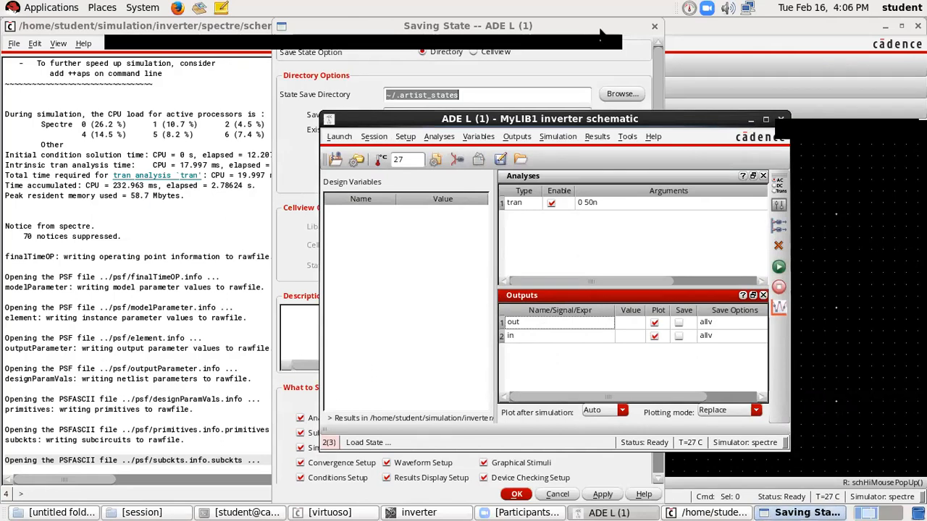
{"action": "left_click", "coordinate": [311, 156]}
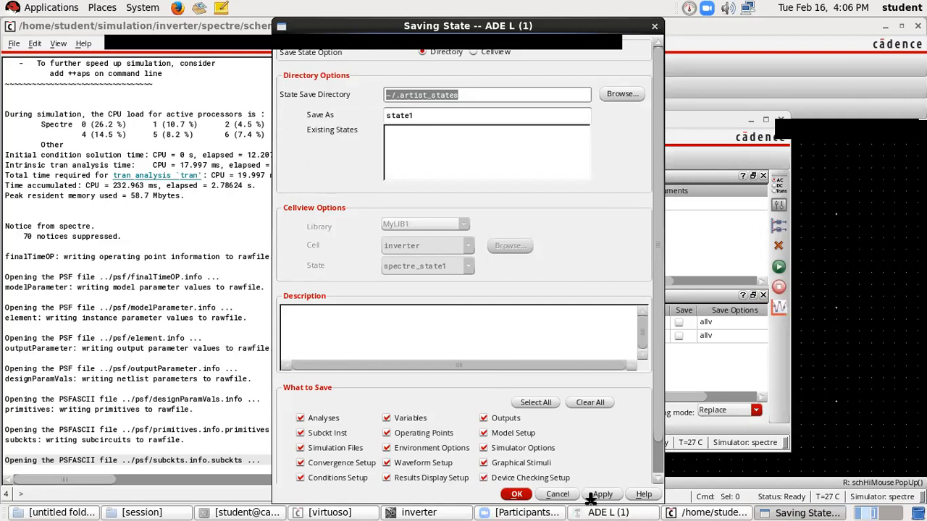
{"action": "left_click", "coordinate": [512, 494]}
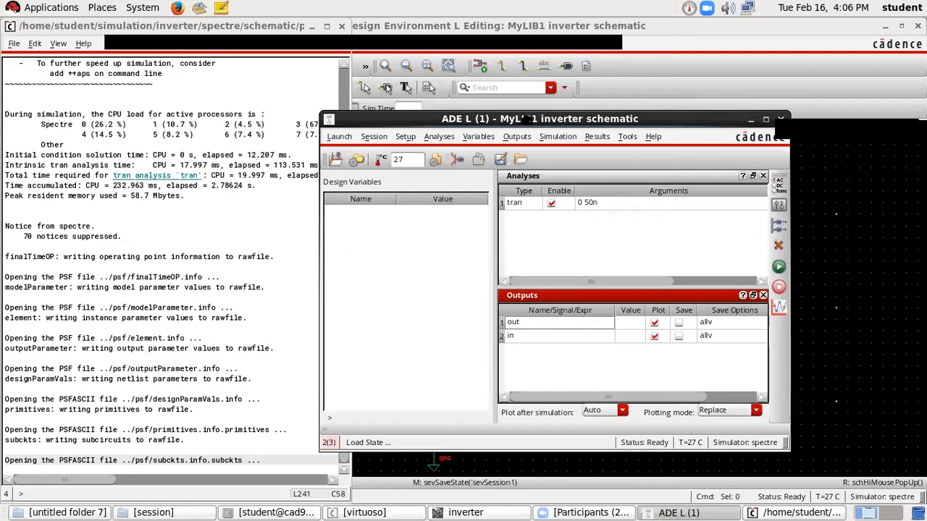
{"action": "left_click_drag", "start_coordinate": [528, 118], "coordinate": [404, 106]}
{"action": "left_click", "coordinate": [655, 105]}
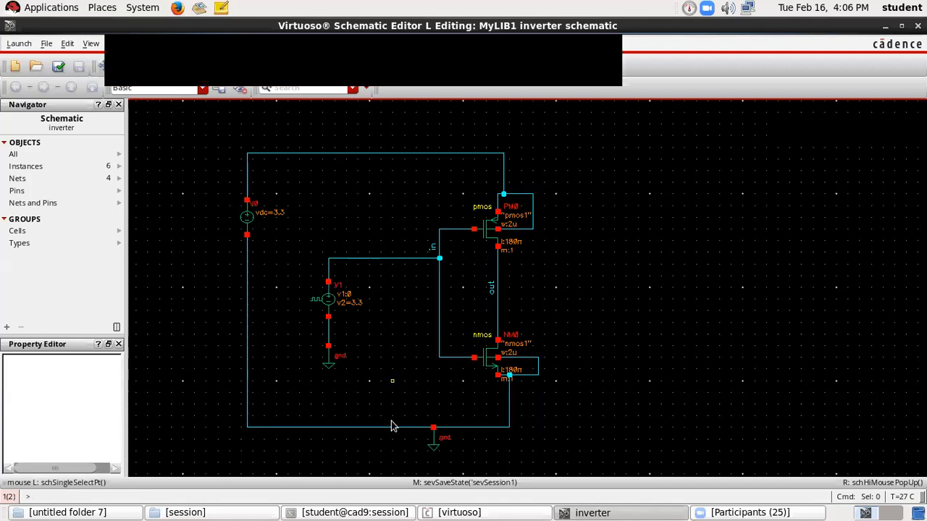
{"action": "left_click", "coordinate": [761, 512]}
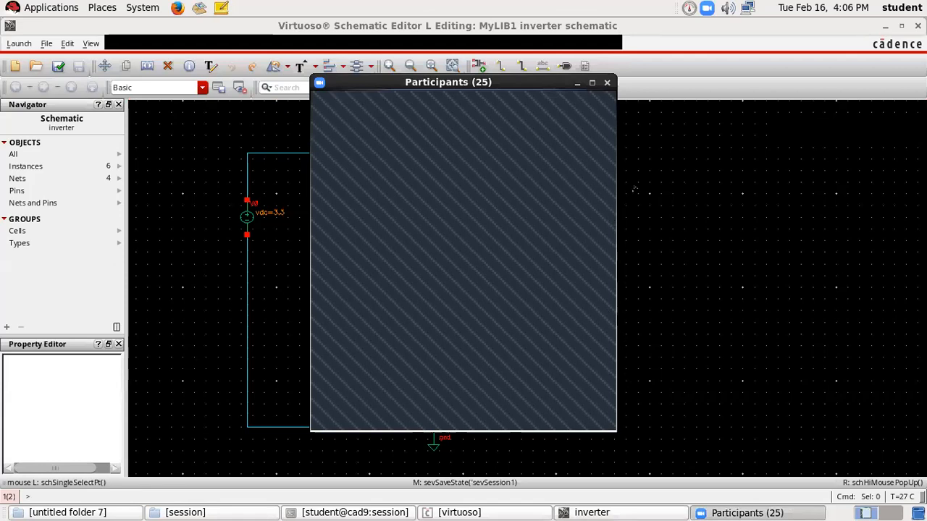
{"action": "left_click", "coordinate": [578, 82]}
{"action": "left_click", "coordinate": [336, 294]}
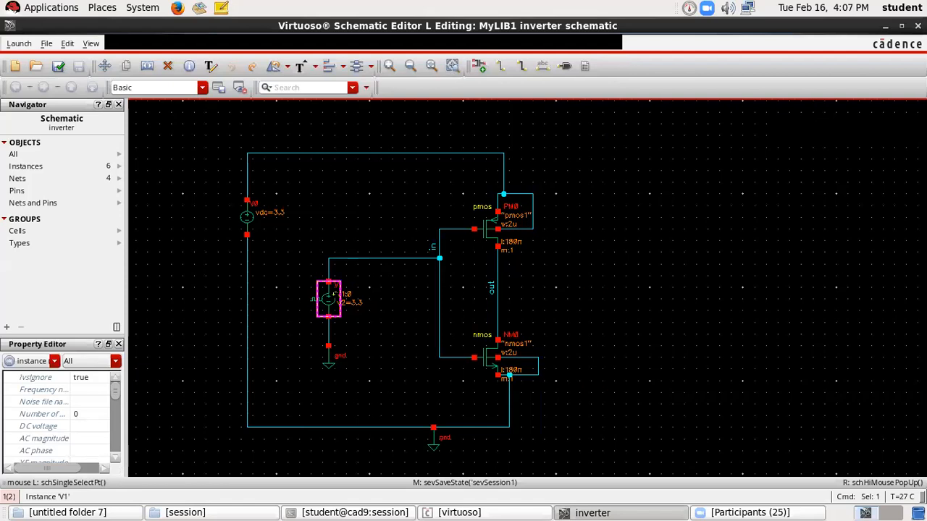
{"action": "left_click", "coordinate": [583, 311]}
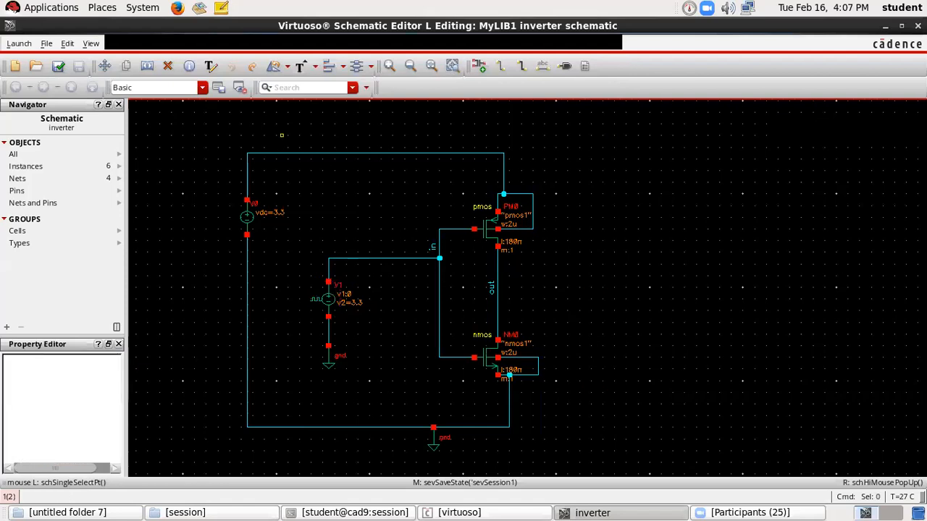
- Launch a new ADE L session for the inverter schematic and choose a dc analysis with a component parameter sweep
{"action": "left_click", "coordinate": [19, 43]}
{"action": "left_click", "coordinate": [20, 58]}
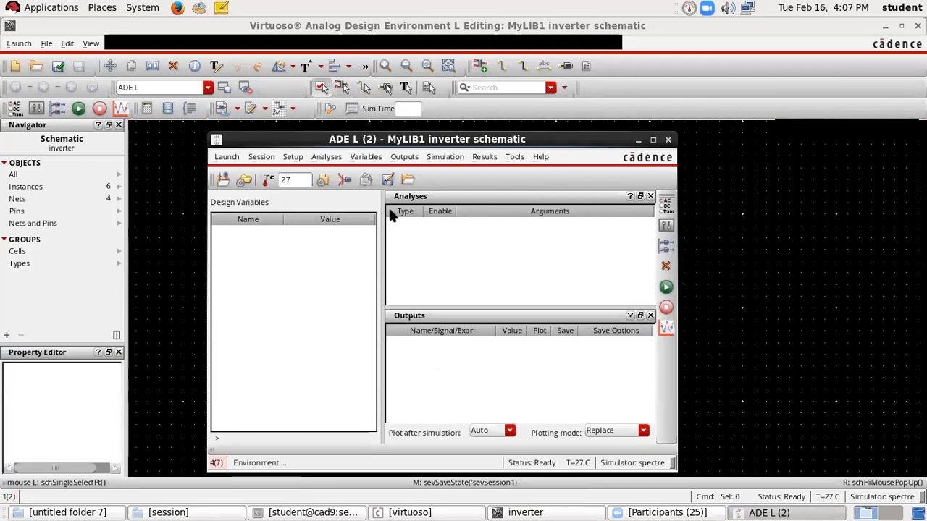
{"action": "left_click", "coordinate": [326, 156]}
{"action": "left_click", "coordinate": [334, 180]}
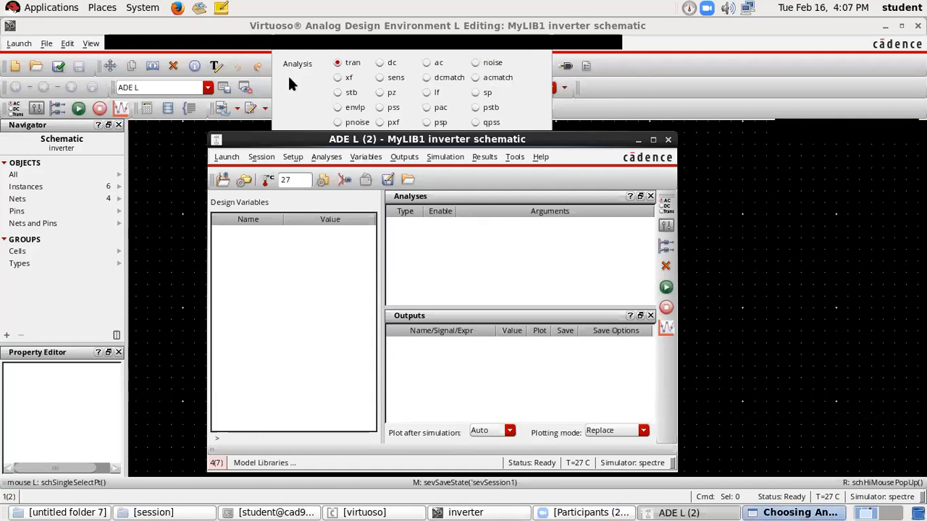
{"action": "left_click", "coordinate": [381, 64]}
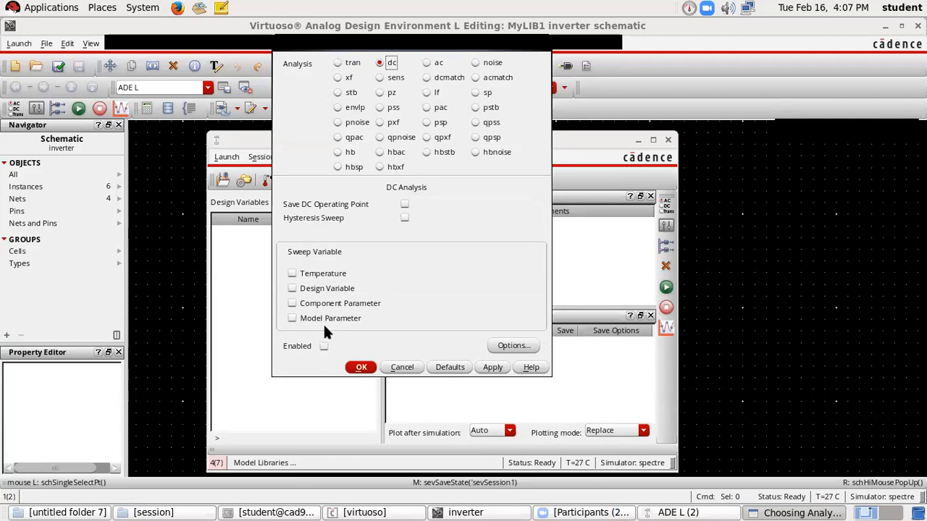
{"action": "left_click", "coordinate": [292, 304]}
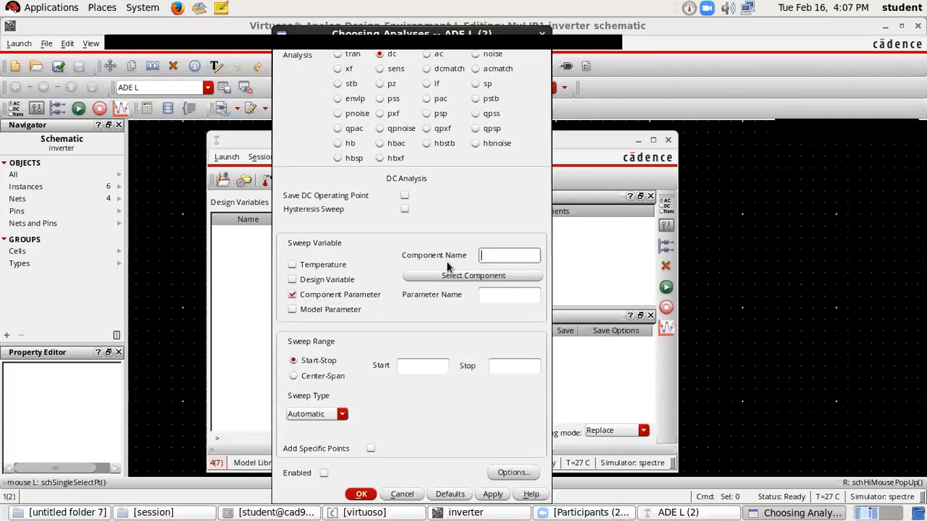
- Pick the pulse source V1 on the schematic as the component for the dc sweep
{"action": "left_click", "coordinate": [449, 281]}
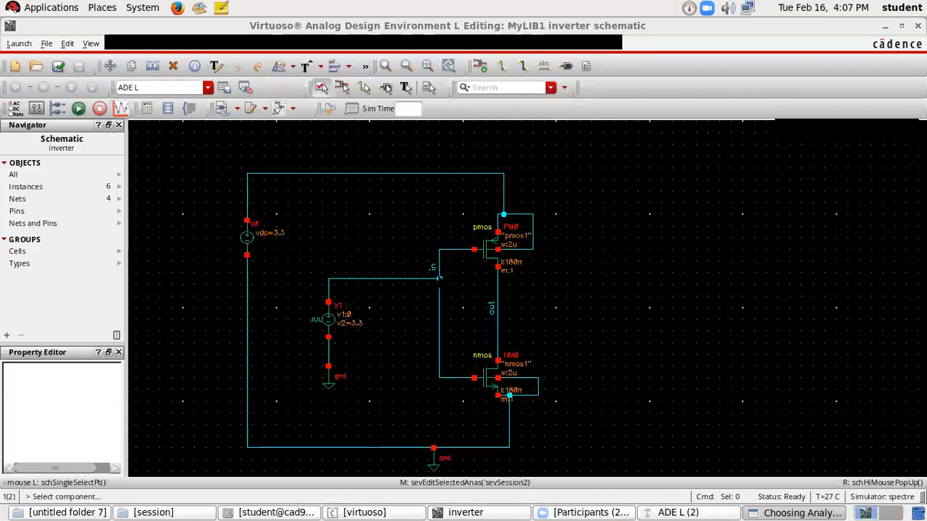
{"action": "left_click", "coordinate": [329, 316]}
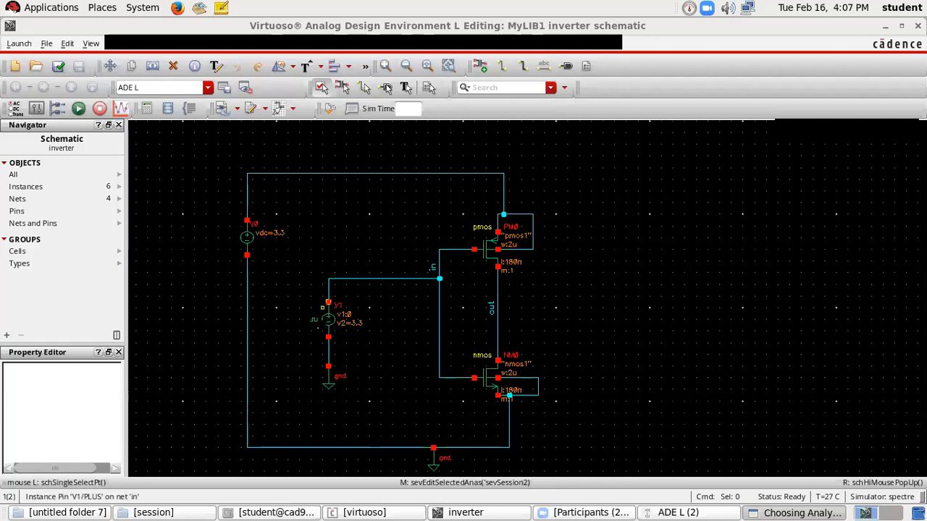
{"action": "left_click", "coordinate": [323, 320]}
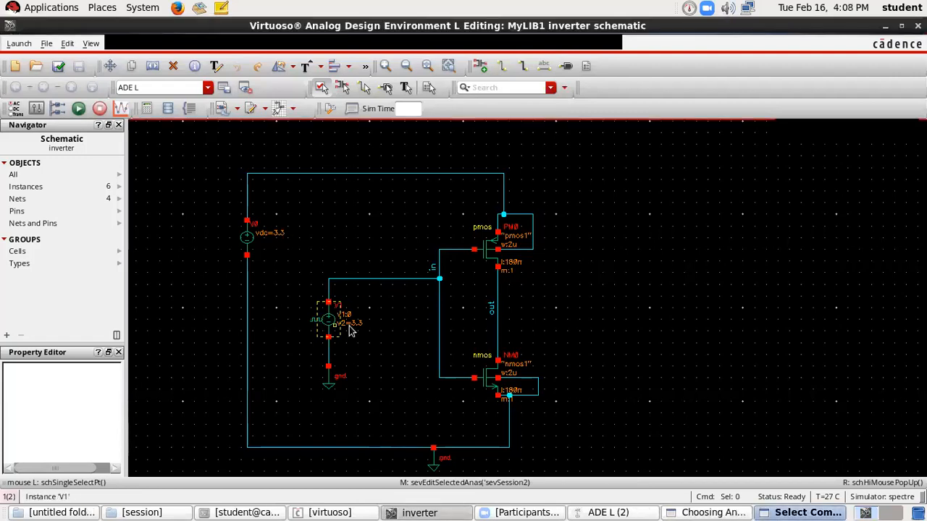
{"action": "left_click", "coordinate": [712, 512]}
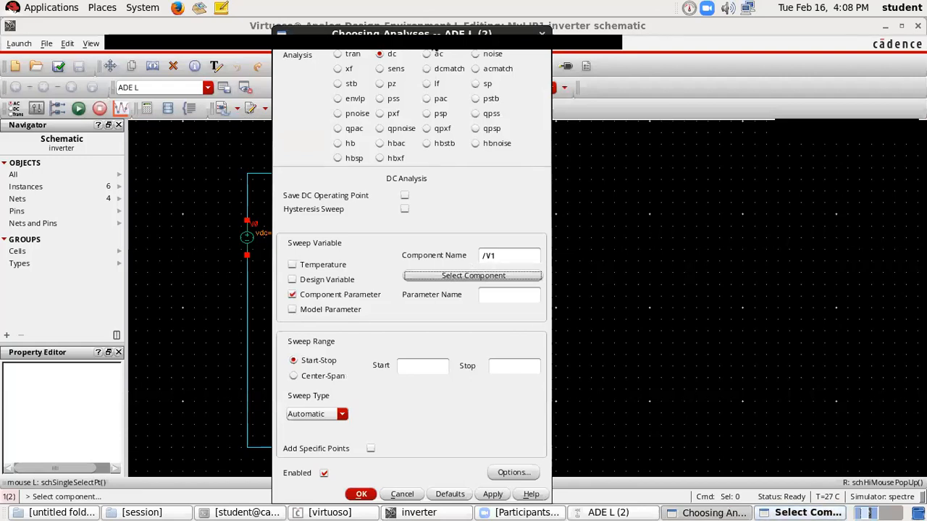
{"action": "left_click_drag", "start_coordinate": [493, 33], "coordinate": [642, 82]}
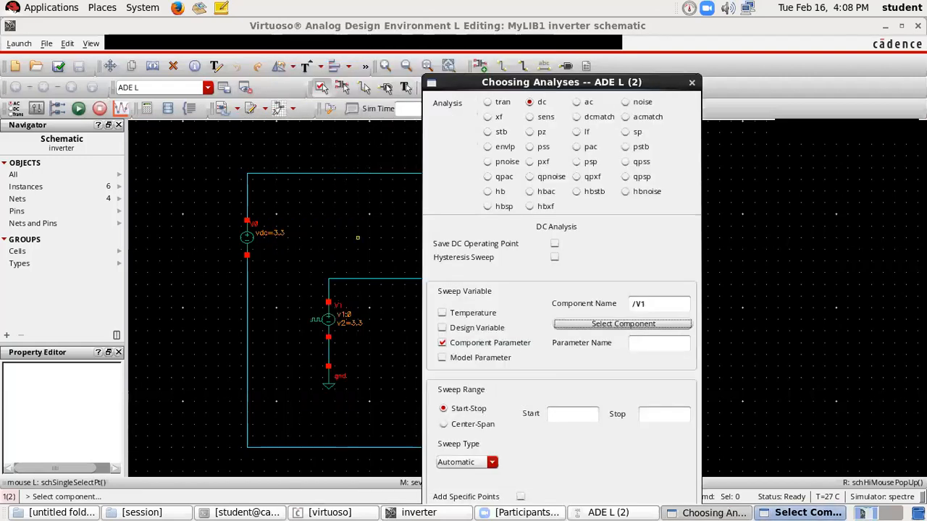
- Examine V1's instance properties in an enlarged Property Editor, down to its DC voltage entry
{"action": "left_click", "coordinate": [647, 344]}
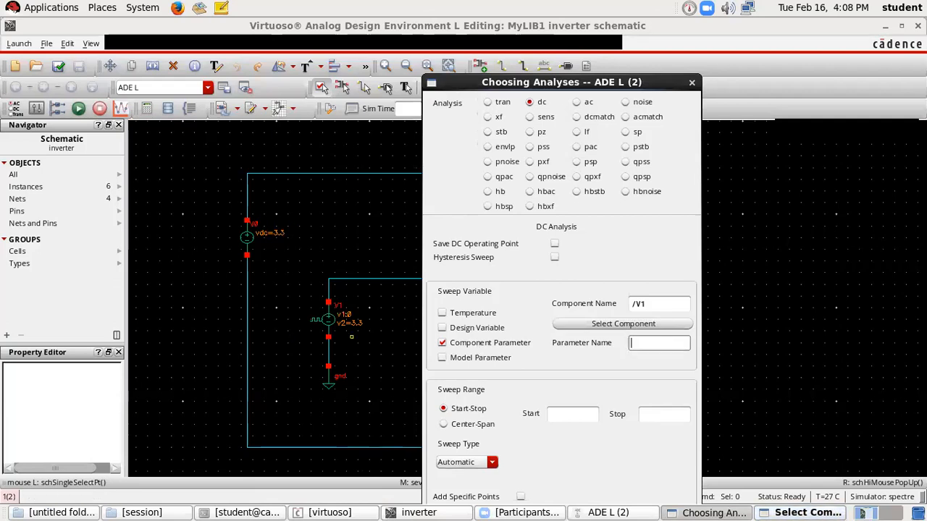
{"action": "left_click", "coordinate": [328, 318]}
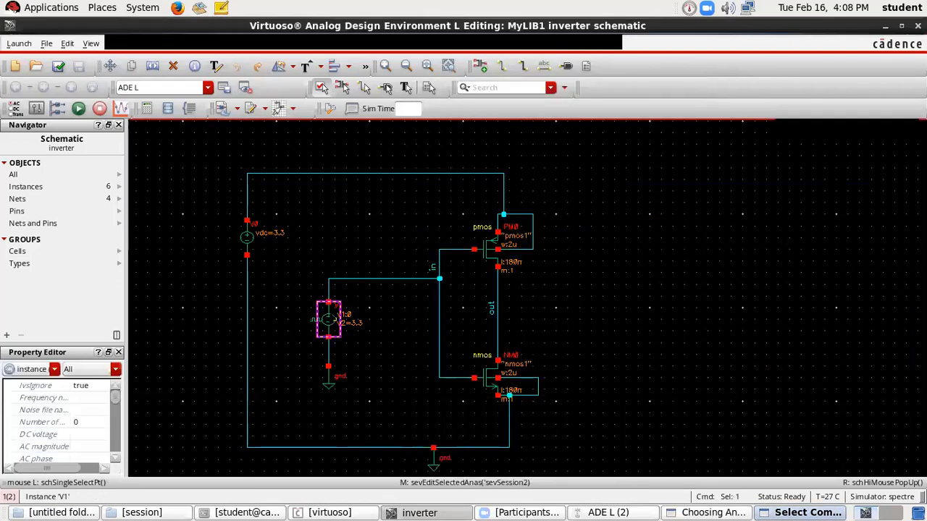
{"action": "left_click", "coordinate": [115, 398]}
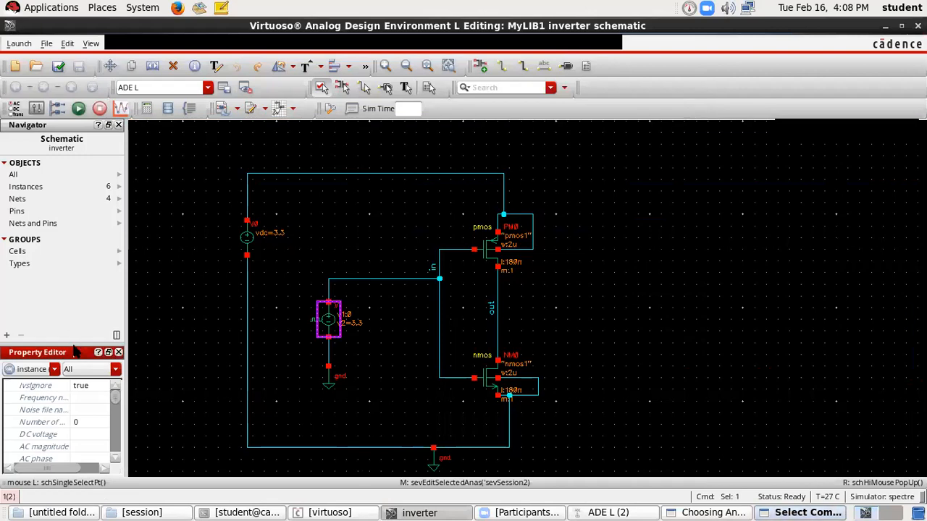
{"action": "left_click_drag", "start_coordinate": [72, 345], "coordinate": [73, 276]}
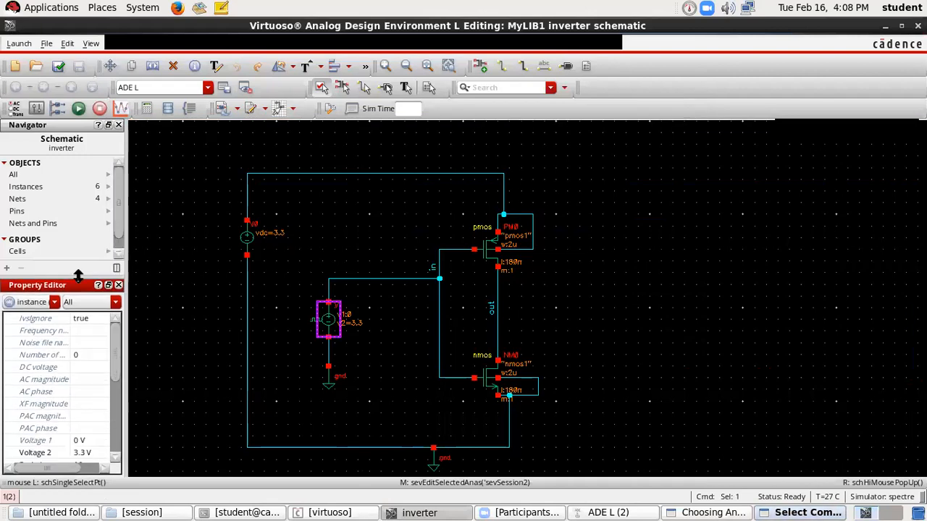
{"action": "scroll", "coordinate": [116, 360], "scroll_direction": "down", "scroll_amount": 1}
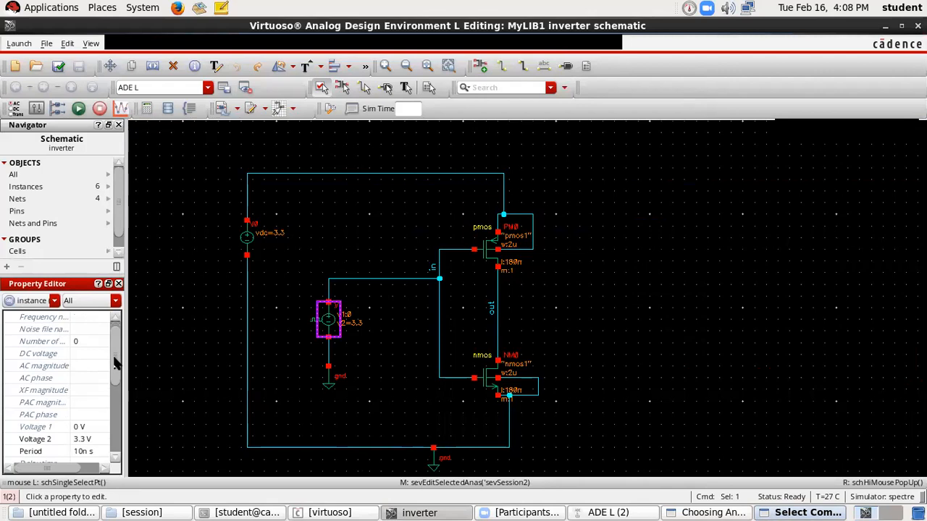
{"action": "left_click", "coordinate": [39, 353]}
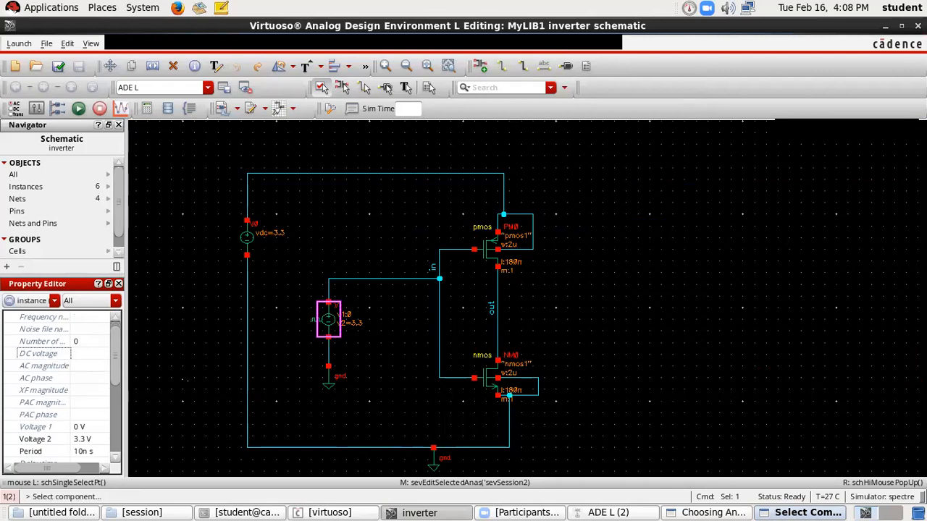
- Choose V1's dc (DC voltage) parameter as the sweep parameter and return to the analysis setup
{"action": "left_click", "coordinate": [800, 513]}
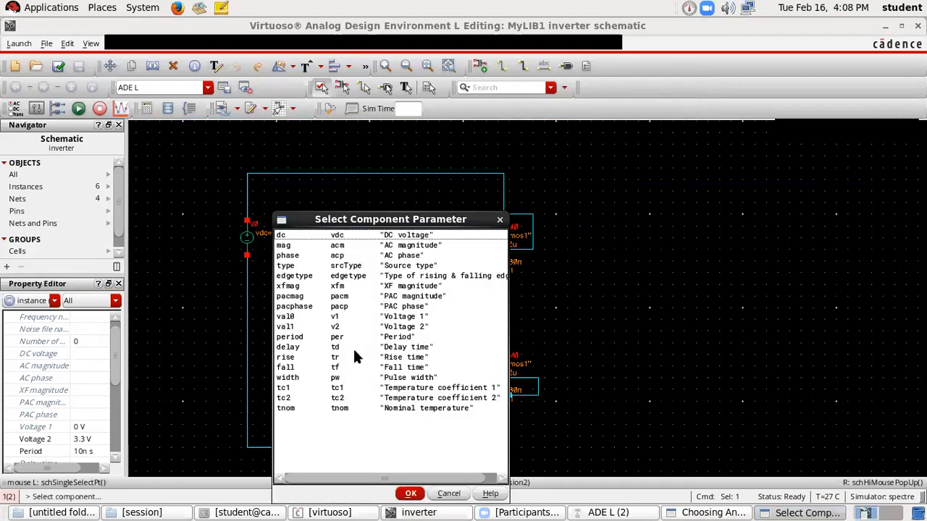
{"action": "left_click", "coordinate": [325, 236]}
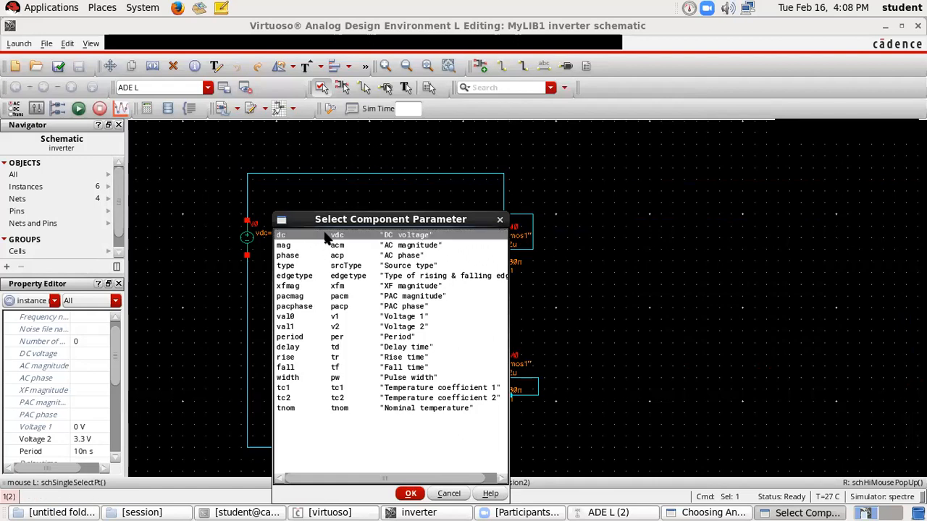
{"action": "left_click", "coordinate": [410, 493]}
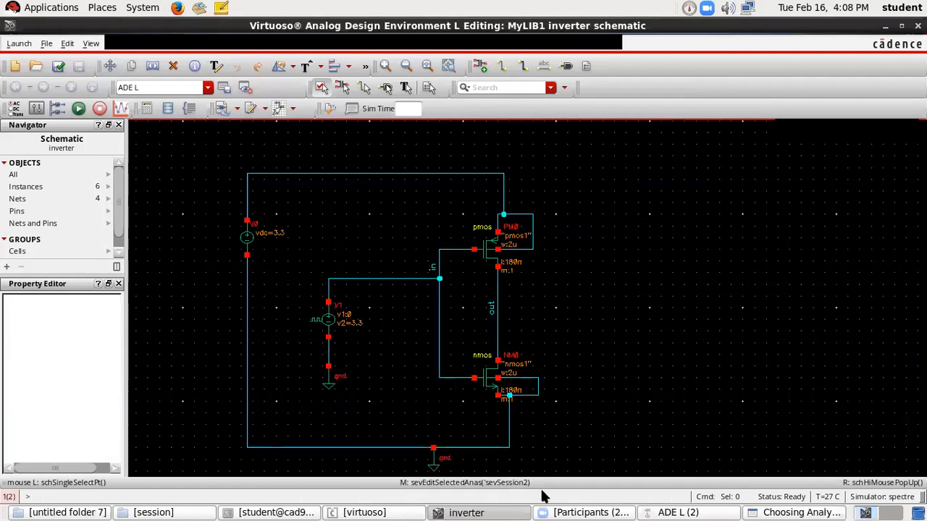
{"action": "left_click", "coordinate": [775, 513]}
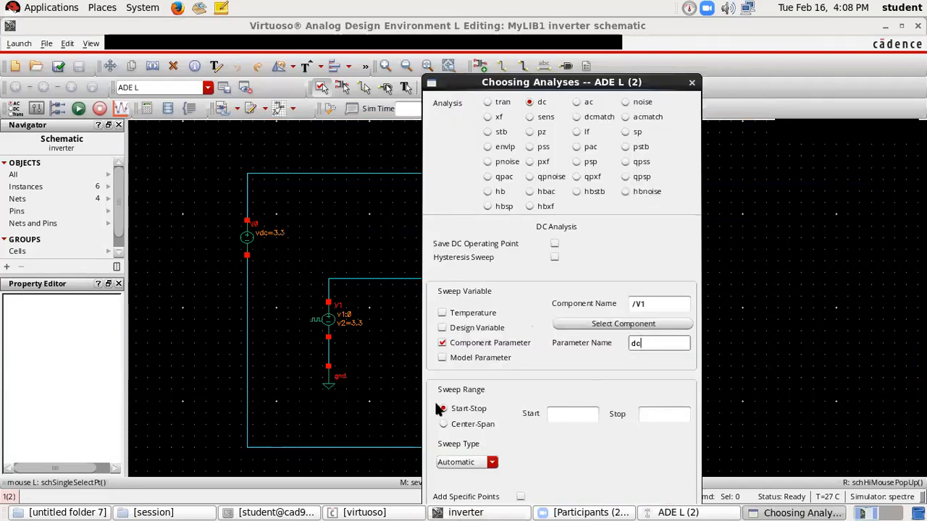
- Set the dc sweep range to start at 0 and stop at 3.3
{"action": "left_click", "coordinate": [590, 418]}
{"action": "left_click", "coordinate": [573, 418]}
{"action": "type", "text": "0"}
{"action": "left_click", "coordinate": [642, 414]}
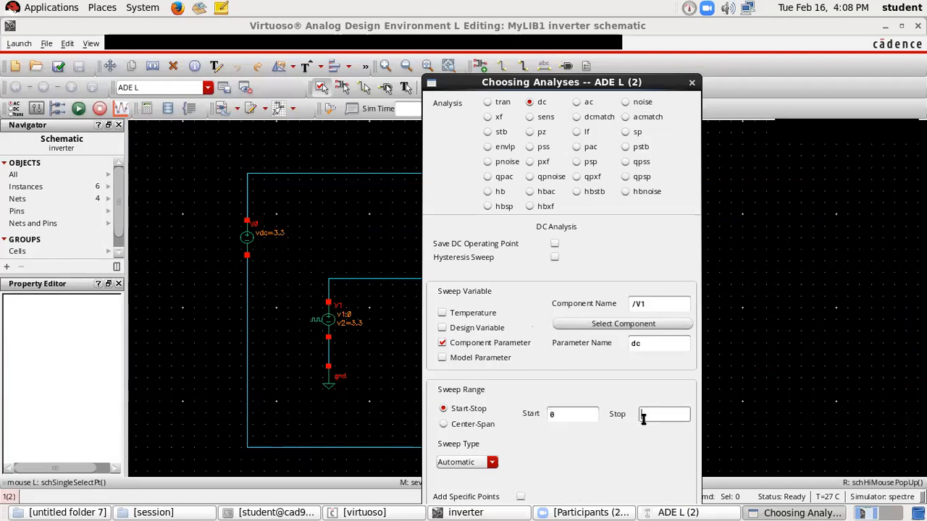
{"action": "type", "text": "3.3"}
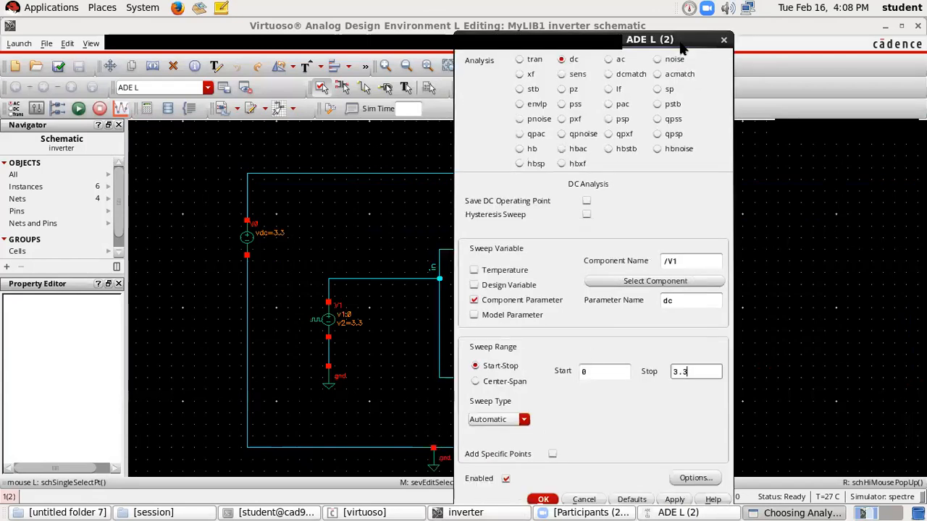
- Make the sweep linear with a step size of 0.01 and accept the dc analysis
{"action": "left_click", "coordinate": [525, 423]}
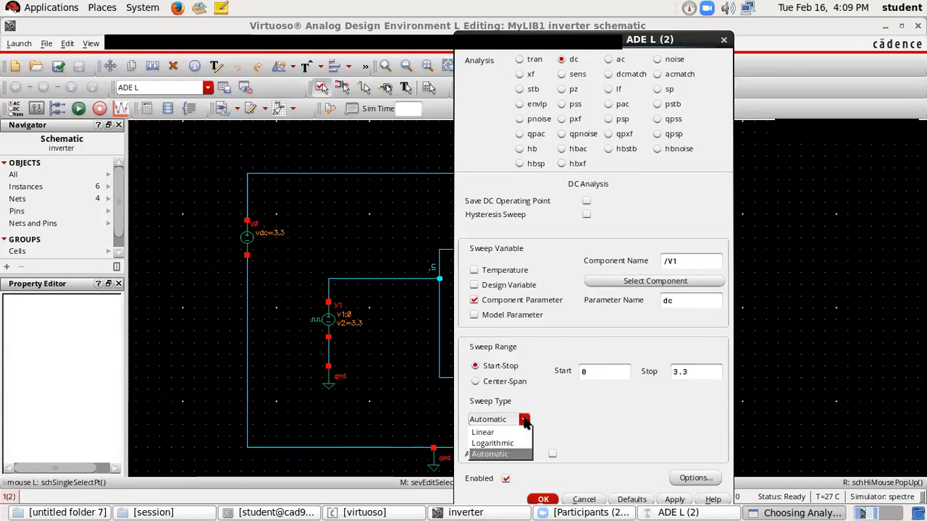
{"action": "left_click", "coordinate": [501, 433]}
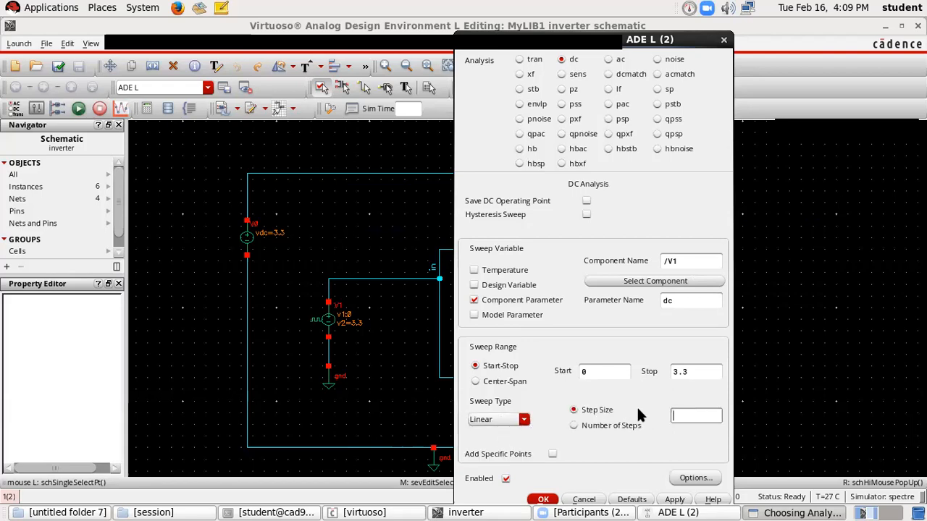
{"action": "type", "text": "0.01"}
{"action": "left_click", "coordinate": [673, 499]}
{"action": "left_click", "coordinate": [673, 500]}
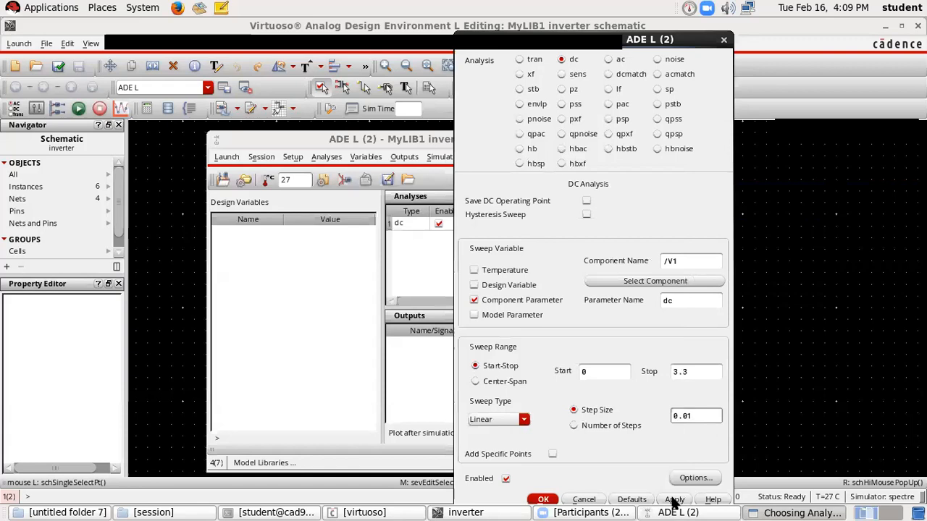
{"action": "left_click", "coordinate": [536, 501]}
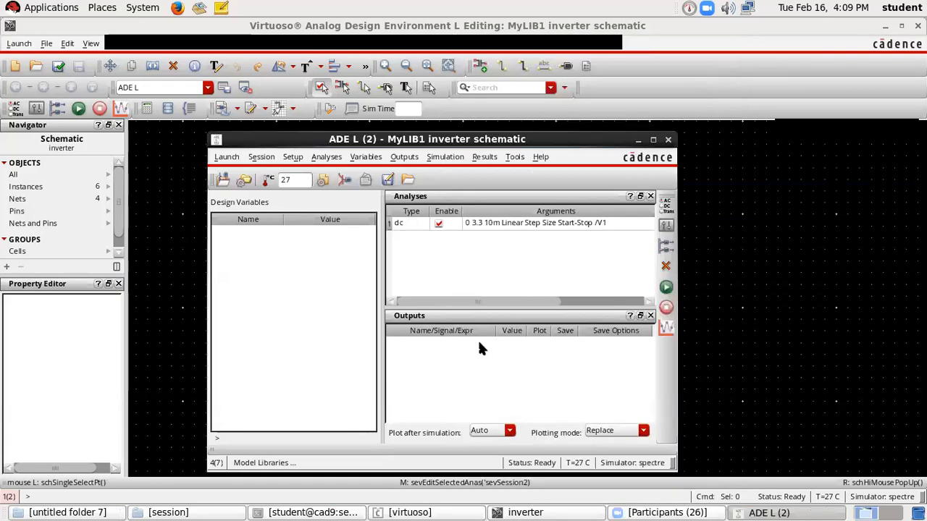
- Select the out and in nets on the schematic as the outputs for plotting and return to the ADE L window
{"action": "left_click", "coordinate": [406, 160]}
{"action": "mouse_move", "coordinate": [429, 270]}
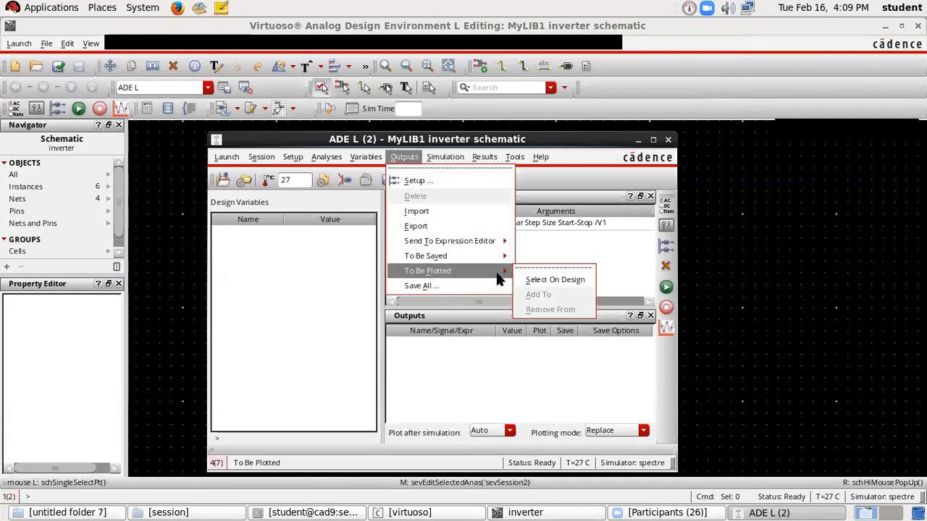
{"action": "left_click", "coordinate": [553, 280]}
{"action": "left_click", "coordinate": [497, 312]}
{"action": "left_click", "coordinate": [439, 288]}
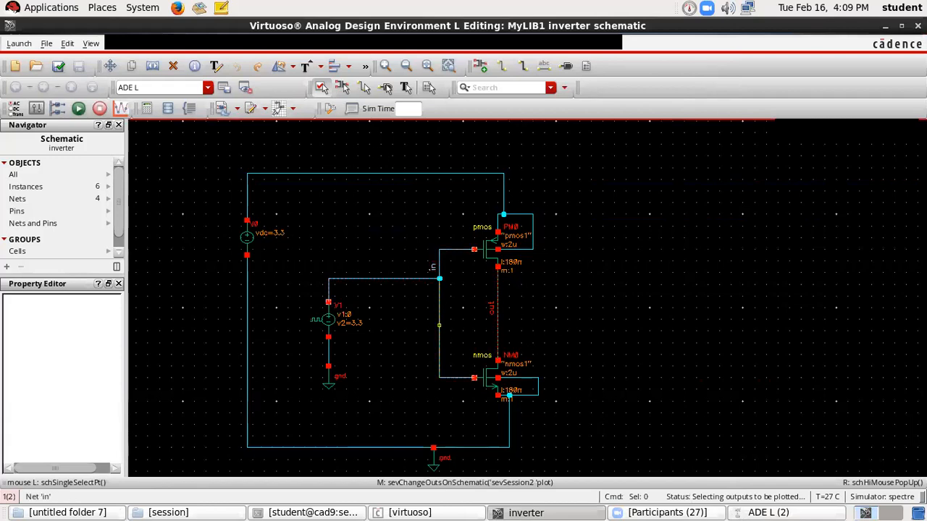
{"action": "left_click", "coordinate": [395, 279]}
{"action": "left_click", "coordinate": [768, 512]}
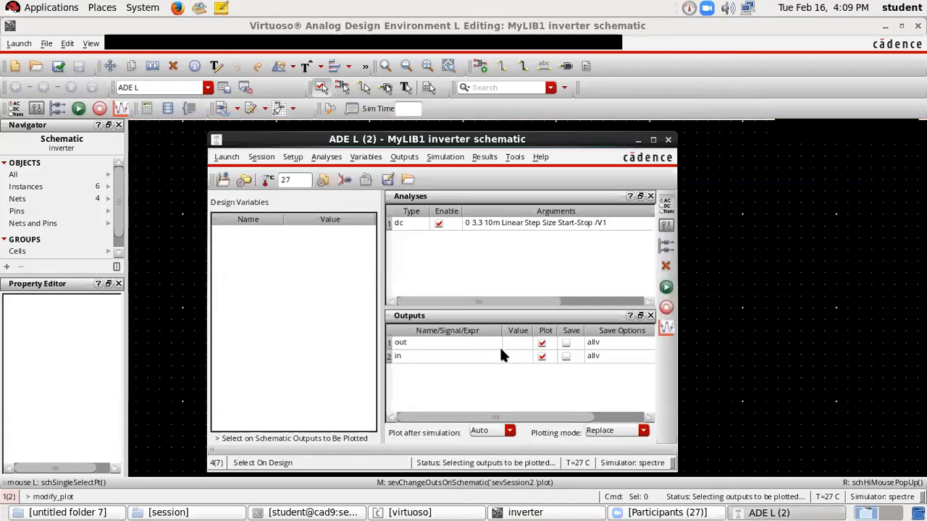
- Run the dc simulation and highlight the /out curve in the DC Response plot before closing the waveform window
{"action": "left_click", "coordinate": [666, 287]}
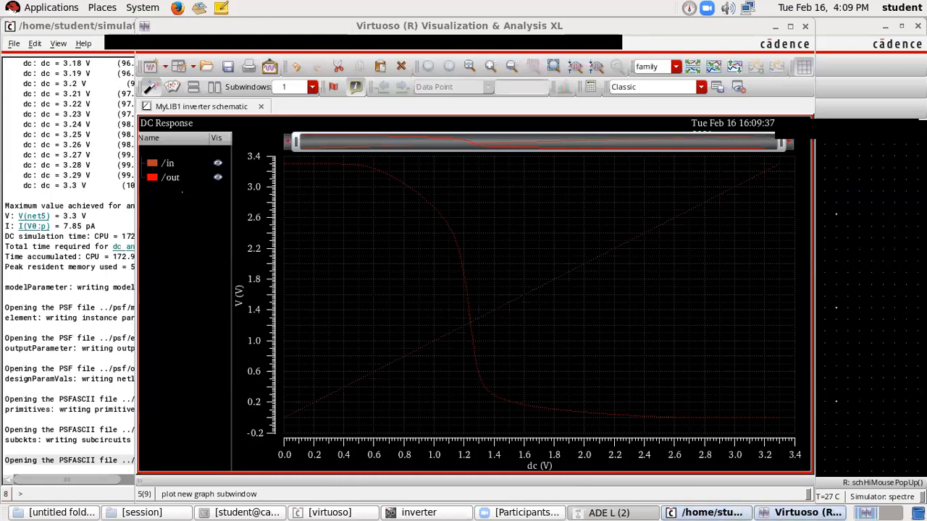
{"action": "left_click", "coordinate": [181, 180]}
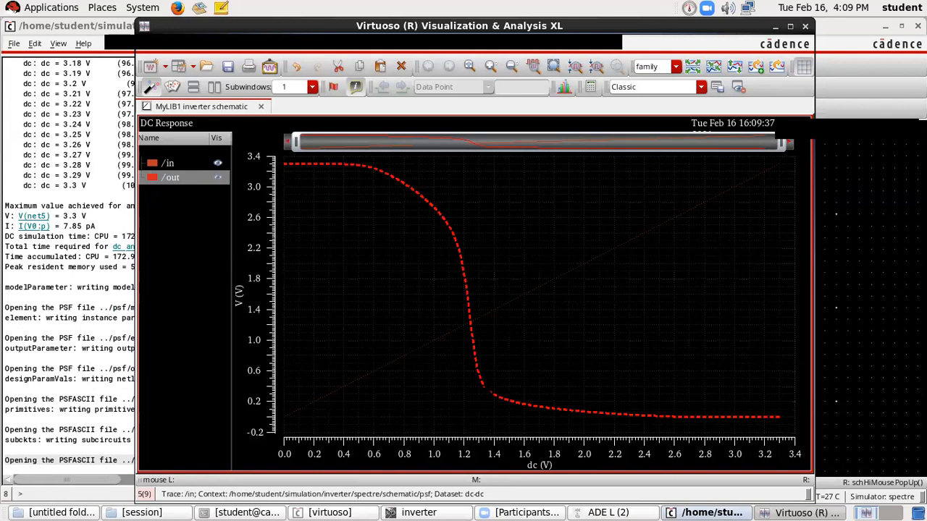
{"action": "mouse_move", "coordinate": [472, 314]}
{"action": "mouse_move", "coordinate": [556, 281]}
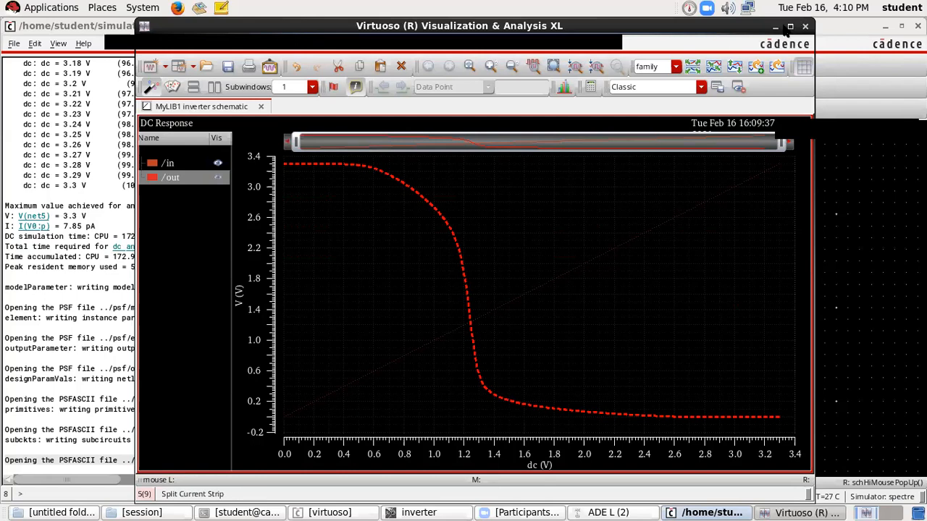
{"action": "left_click", "coordinate": [805, 27]}
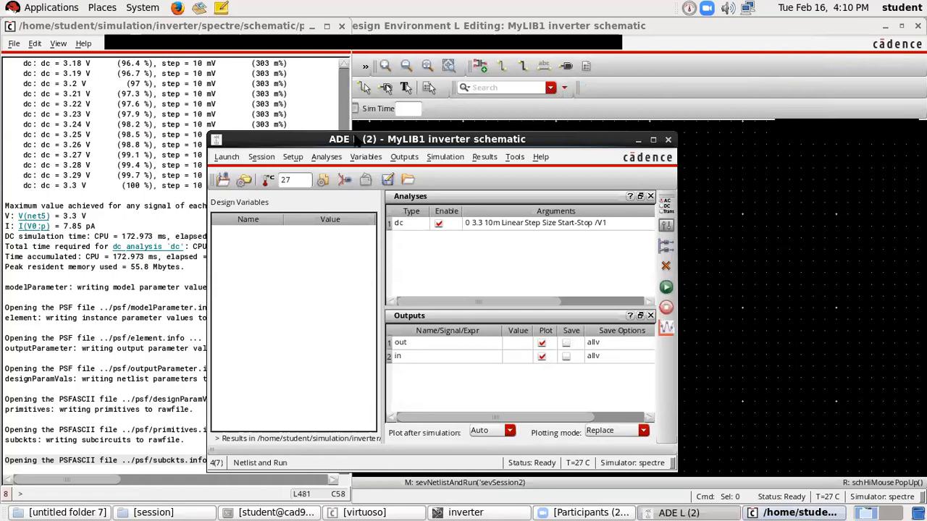
- Save the ADE L session state as state2 in ~/.artist_states, allowing overwriting, and close the ADE L window
{"action": "left_click", "coordinate": [271, 158]}
{"action": "left_click", "coordinate": [284, 195]}
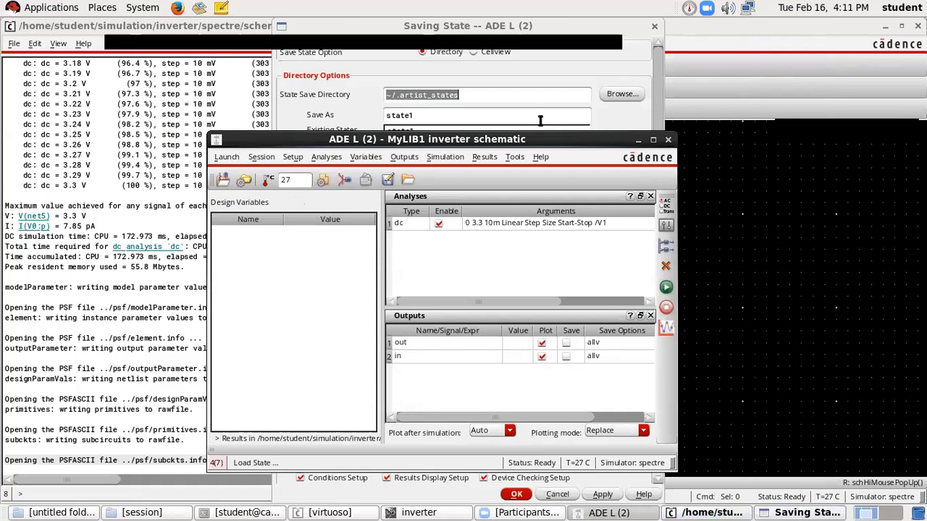
{"action": "left_click", "coordinate": [454, 113]}
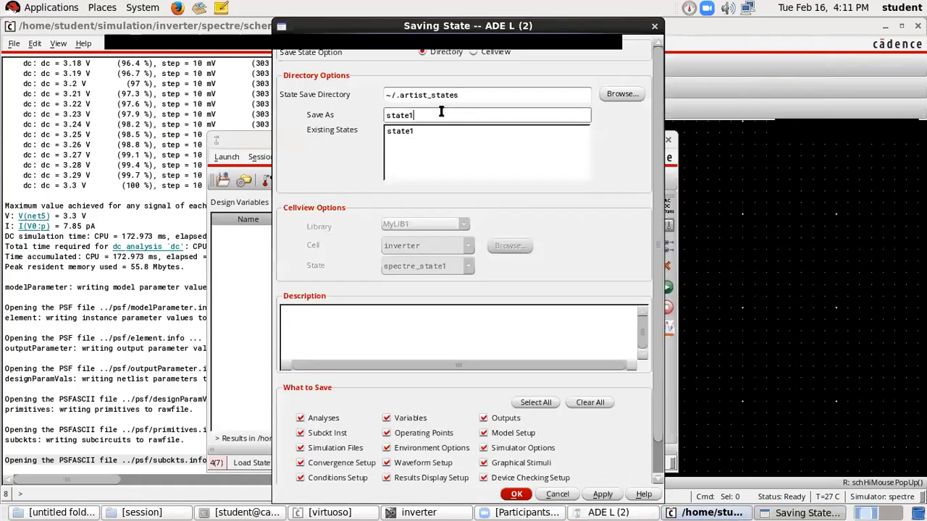
{"action": "key", "text": "BackSpace"}
{"action": "type", "text": "2"}
{"action": "left_click", "coordinate": [517, 494]}
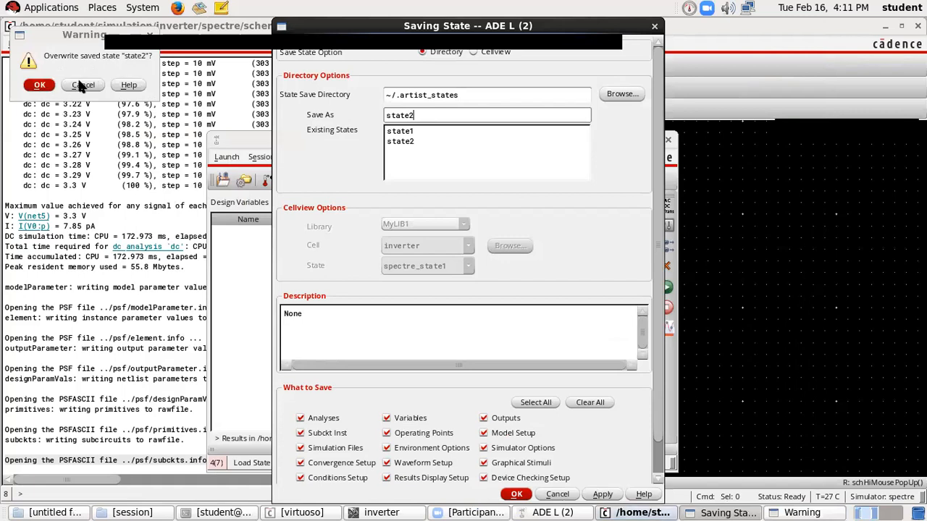
{"action": "left_click", "coordinate": [39, 84]}
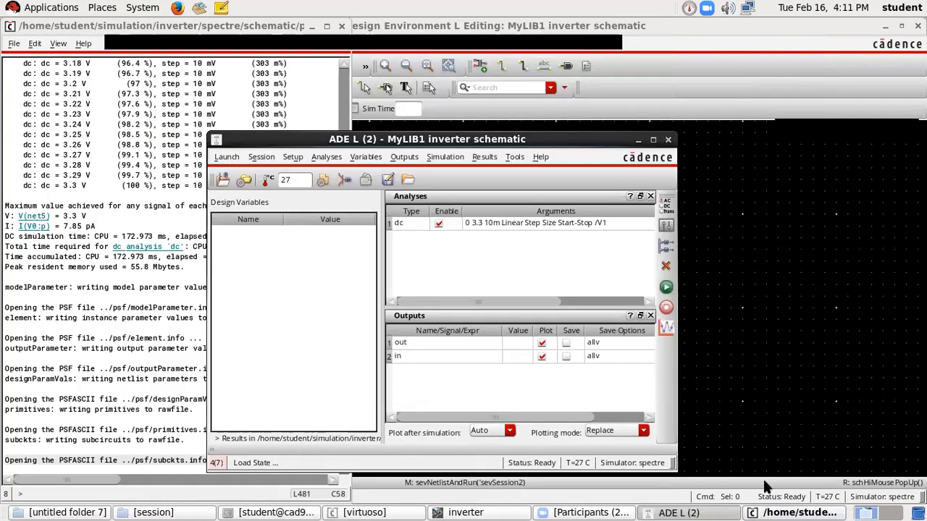
{"action": "left_click", "coordinate": [667, 140]}
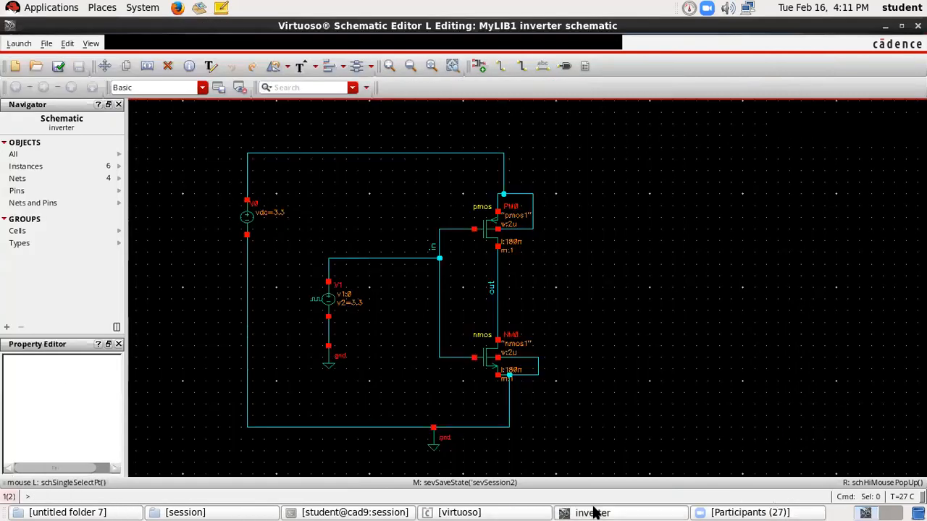
{"action": "left_click", "coordinate": [732, 512]}
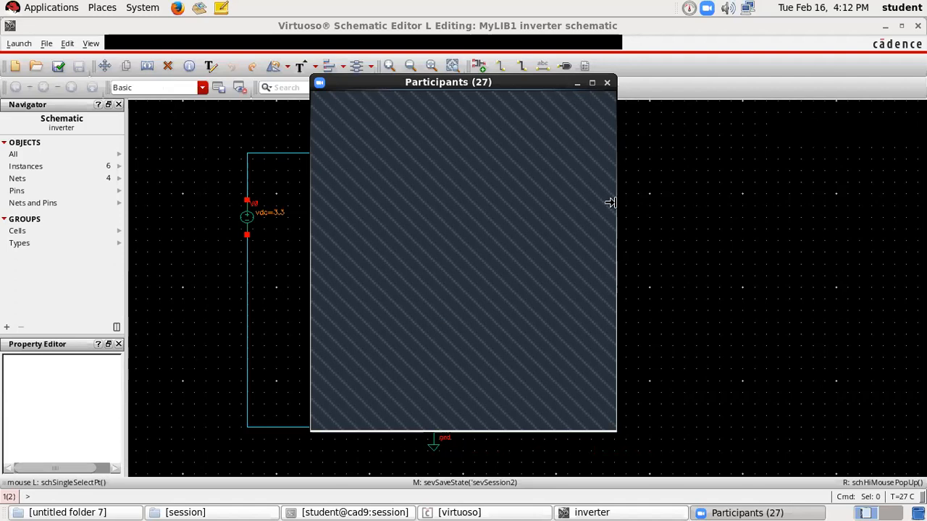
{"action": "left_click", "coordinate": [577, 83]}
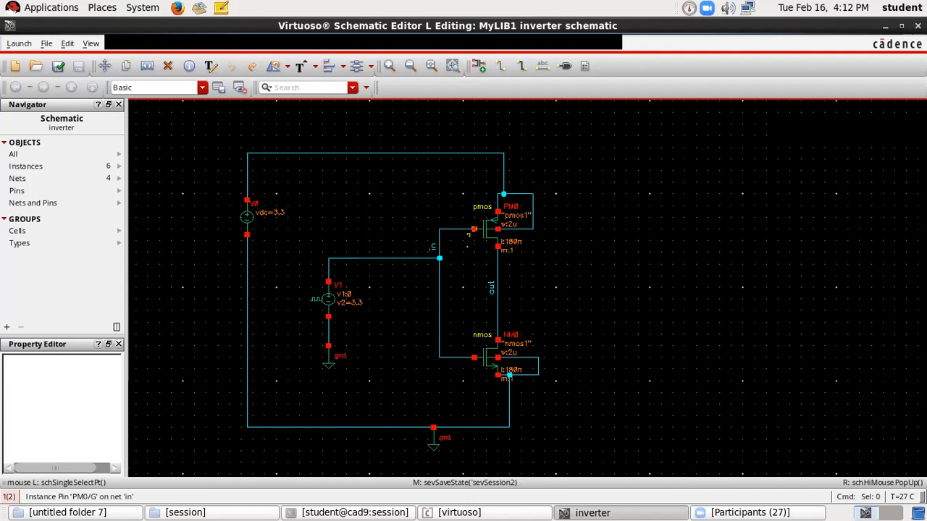
{"action": "left_click", "coordinate": [505, 513]}
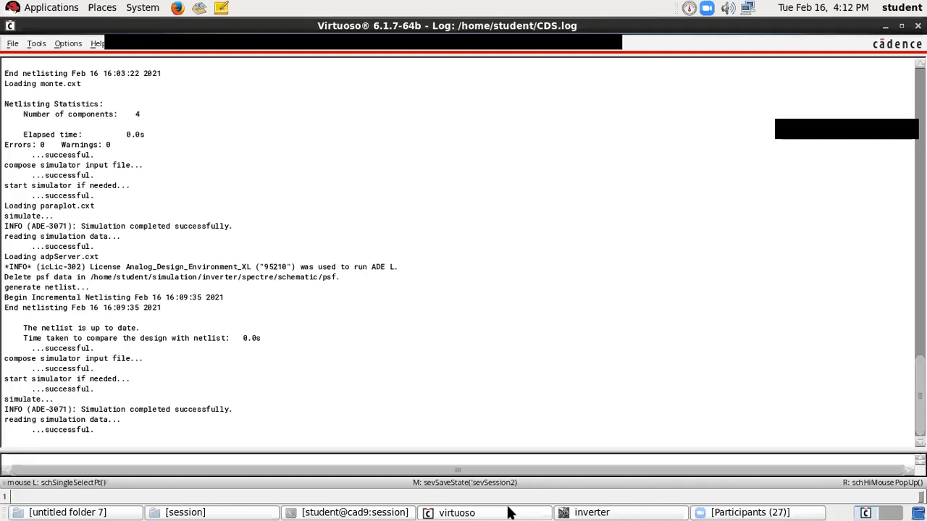
{"action": "left_click", "coordinate": [554, 511]}
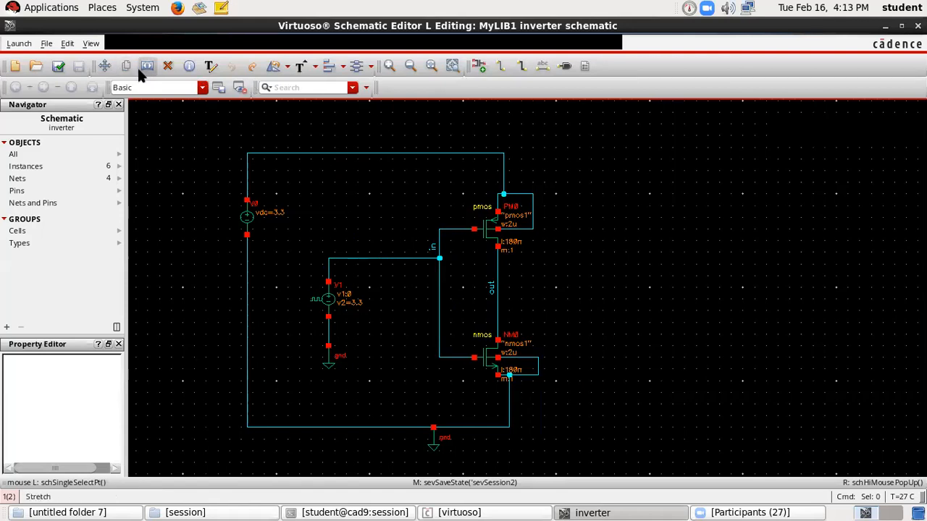
- Delete the V0 and V1 voltage sources, both gnd symbols, and the leftover horizontal wires on the input, supply and ground sides of the inverter schematic
{"action": "left_click", "coordinate": [167, 66]}
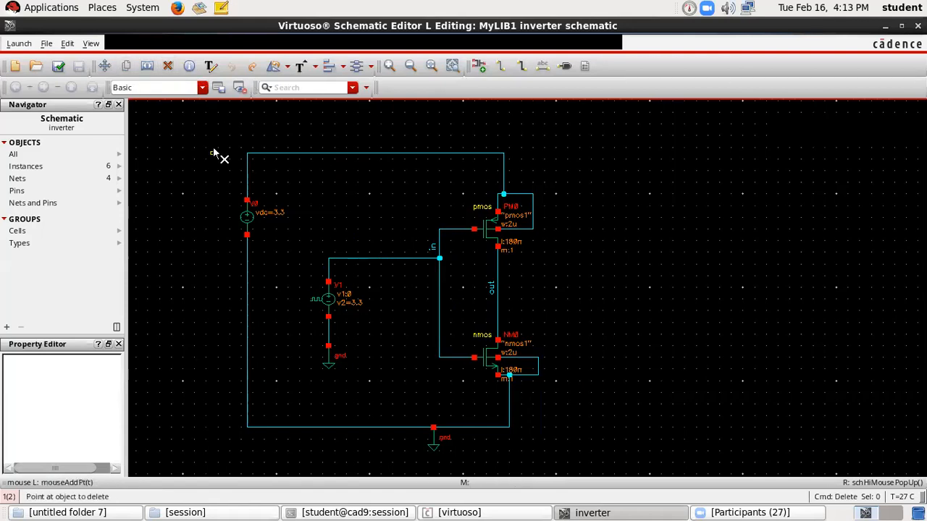
{"action": "left_click_drag", "start_coordinate": [217, 141], "coordinate": [384, 447]}
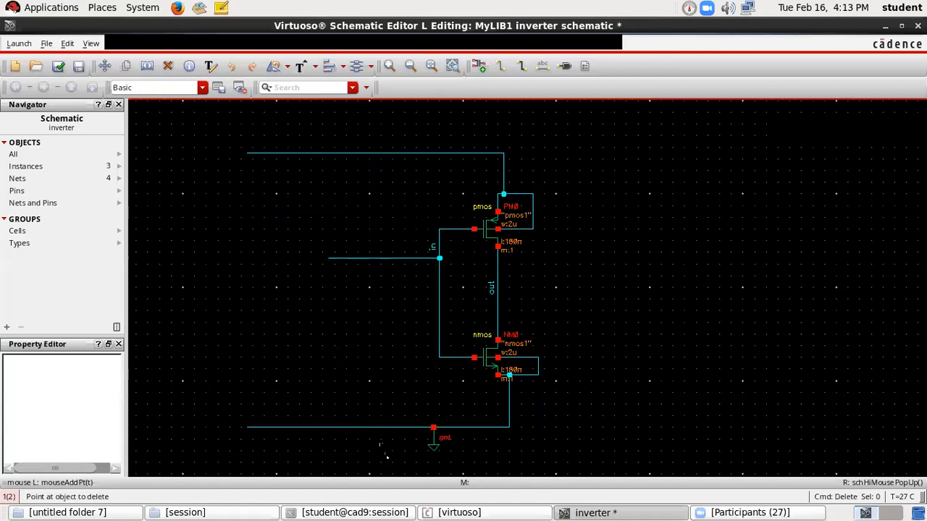
{"action": "left_click", "coordinate": [375, 258]}
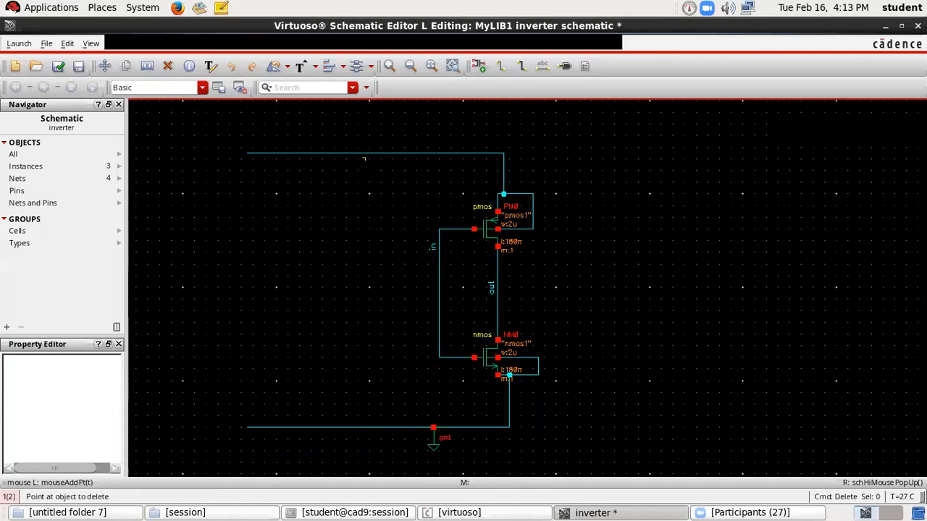
{"action": "left_click", "coordinate": [364, 153]}
{"action": "left_click", "coordinate": [351, 427]}
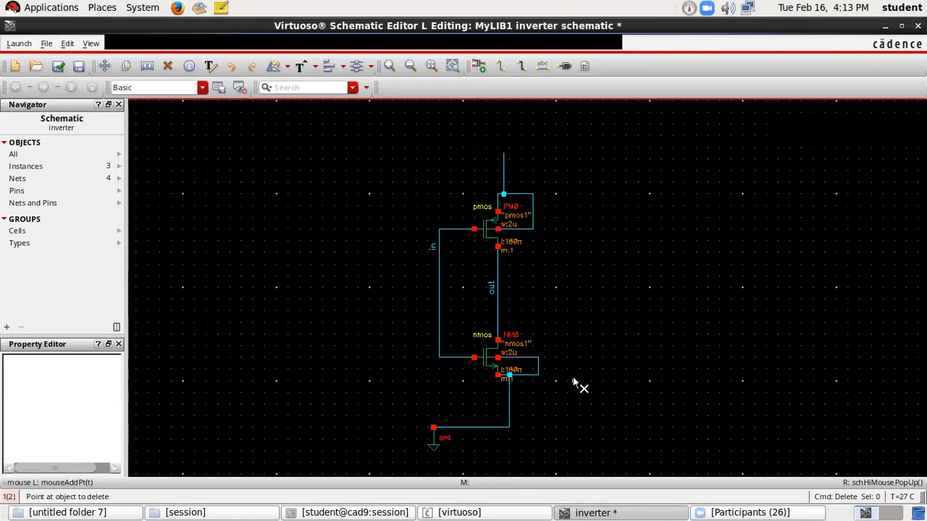
{"action": "key", "text": "Escape"}
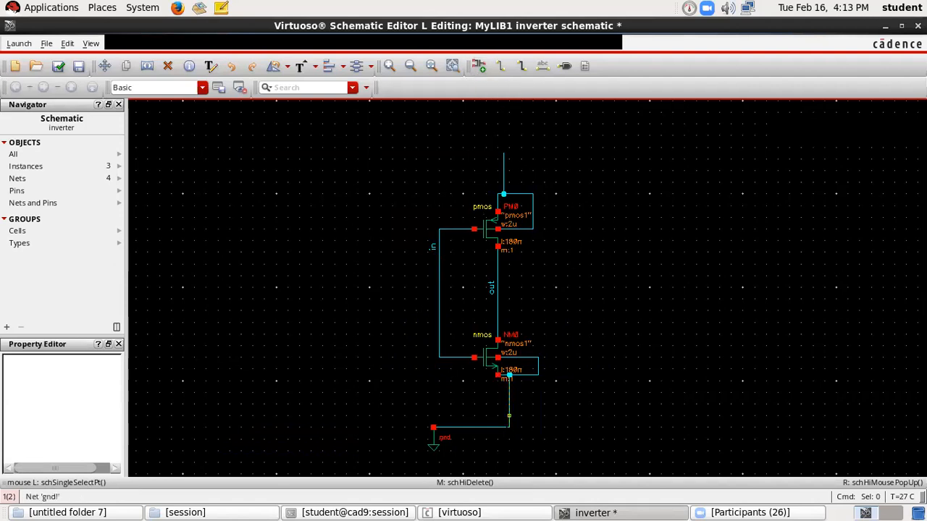
{"action": "left_click", "coordinate": [167, 65]}
{"action": "left_click", "coordinate": [433, 438]}
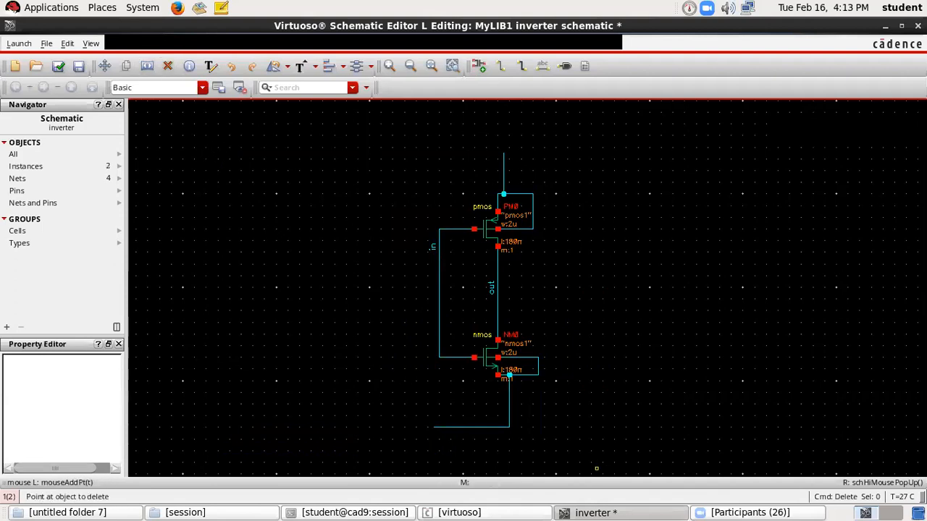
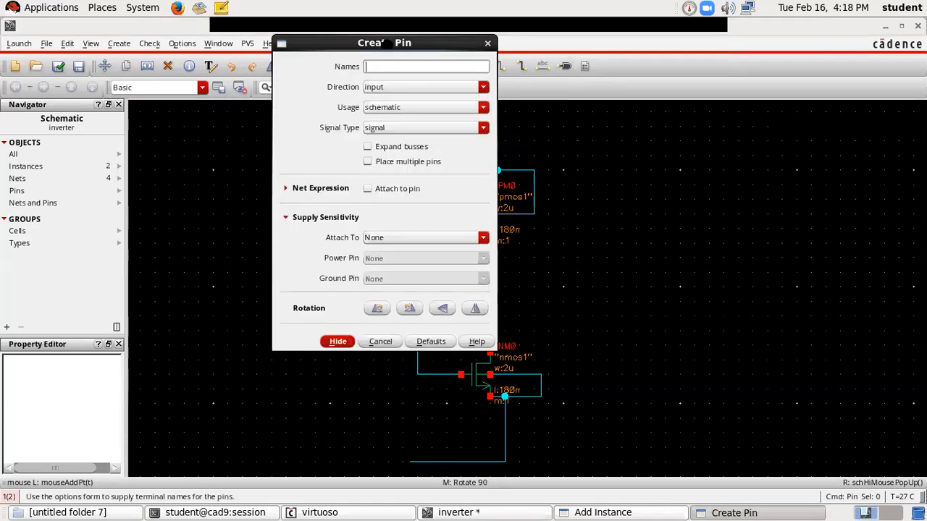
- Create an input pin named IN and place it on the wire joining the two transistor gates
{"action": "left_click_drag", "start_coordinate": [389, 48], "coordinate": [519, 158]}
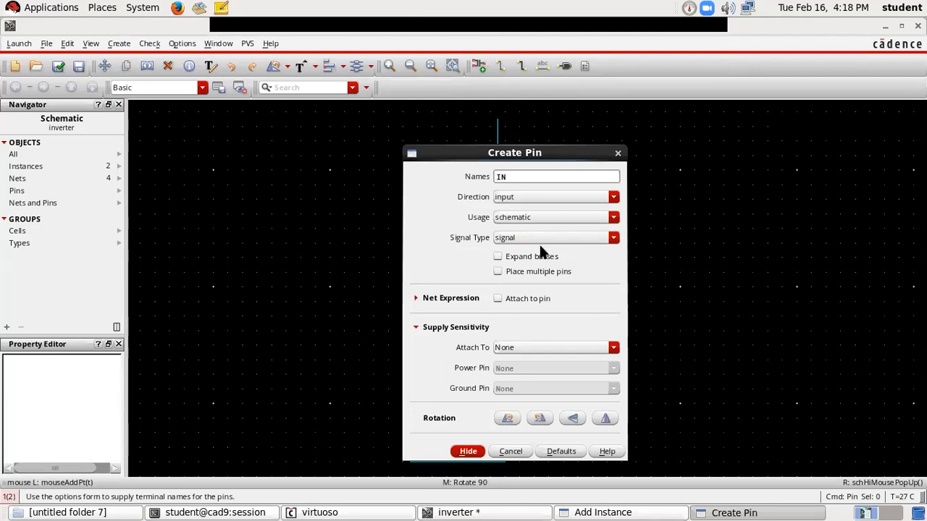
{"action": "key", "text": "Return"}
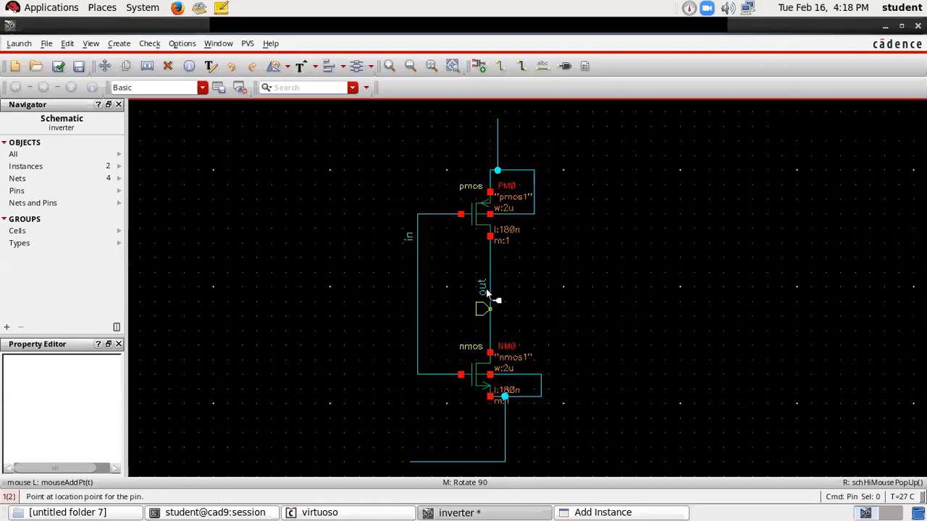
{"action": "left_click", "coordinate": [410, 272]}
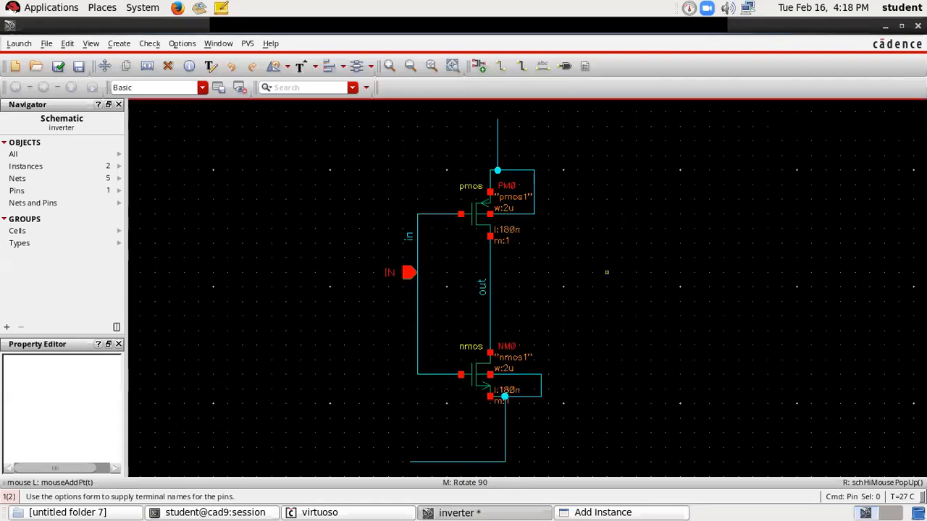
{"action": "left_click", "coordinate": [565, 66]}
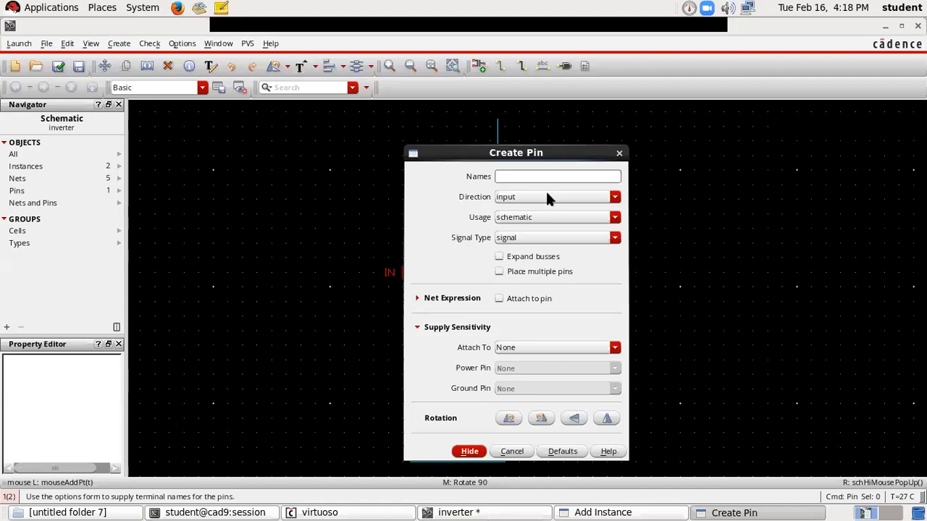
{"action": "type", "text": "OUT"}
{"action": "left_click", "coordinate": [478, 452]}
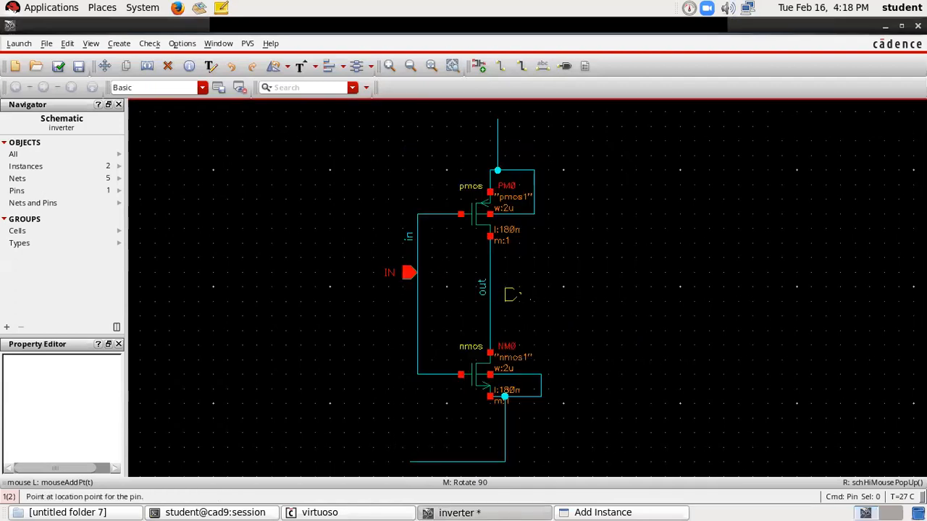
{"action": "left_click", "coordinate": [507, 283]}
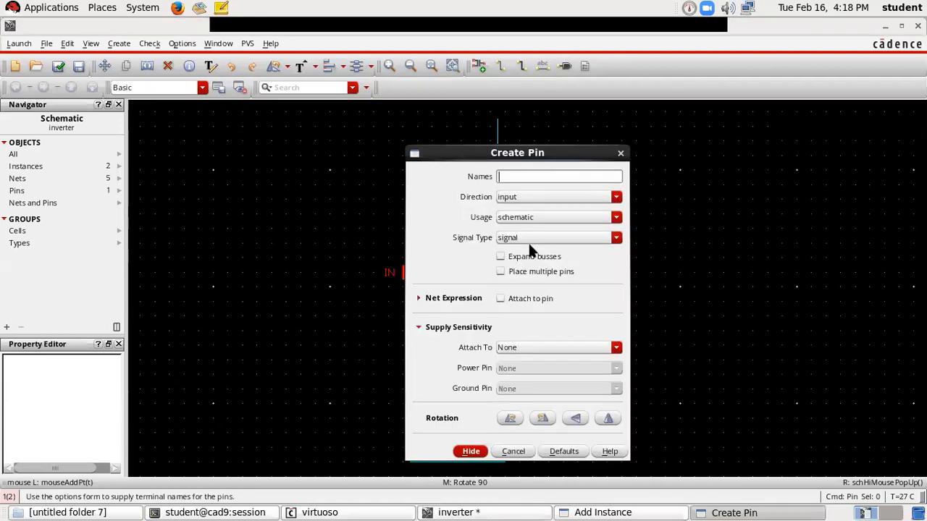
- Create a pin named OUT with output direction and place it on the out net between the pmos and nmos drains
{"action": "type", "text": "OUT"}
{"action": "left_click", "coordinate": [536, 196]}
{"action": "left_click", "coordinate": [533, 220]}
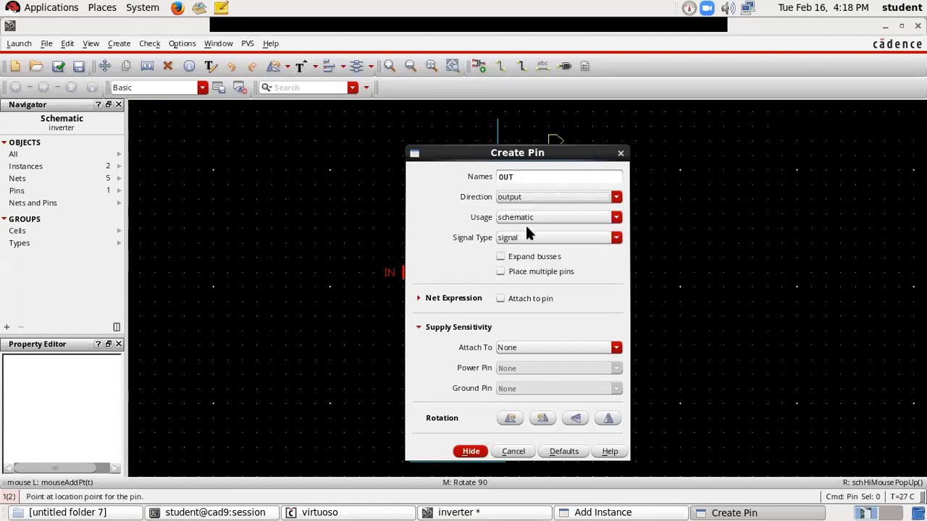
{"action": "left_click", "coordinate": [509, 452]}
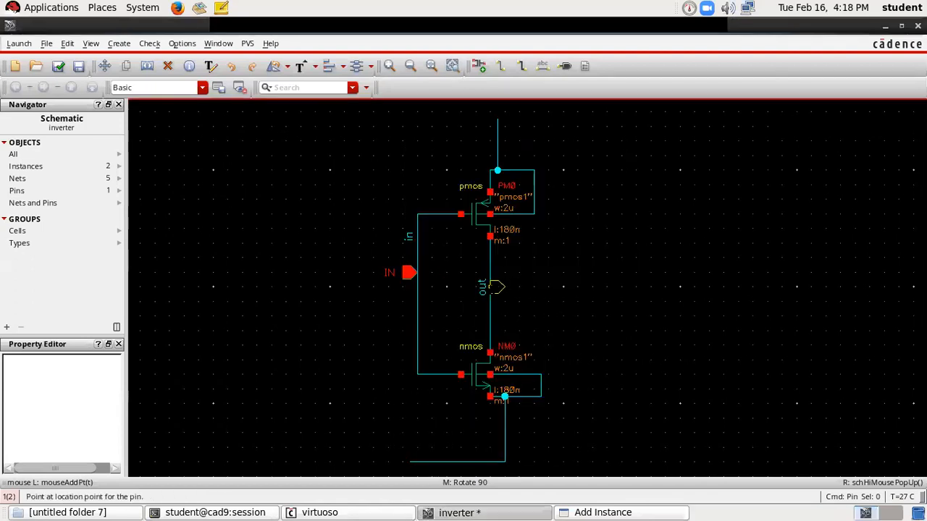
{"action": "left_click", "coordinate": [497, 288]}
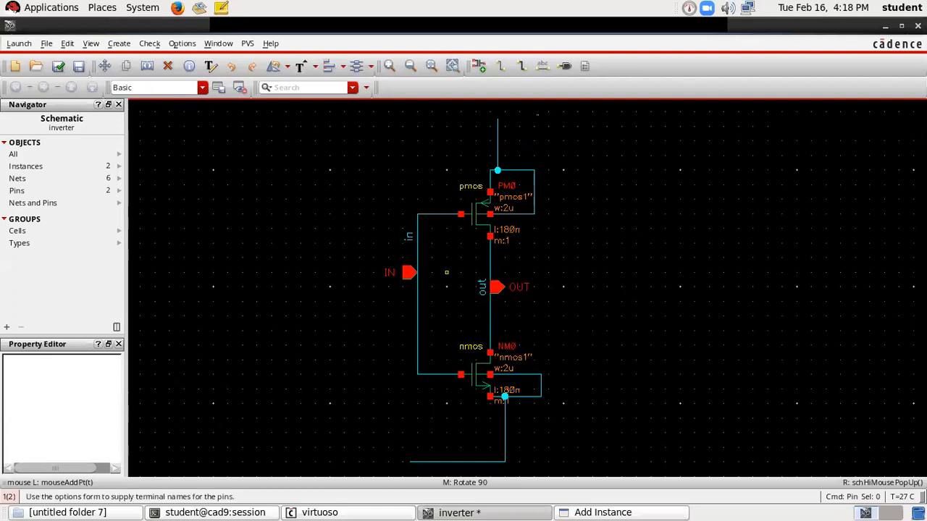
{"action": "left_click", "coordinate": [559, 73]}
{"action": "left_click", "coordinate": [601, 512]}
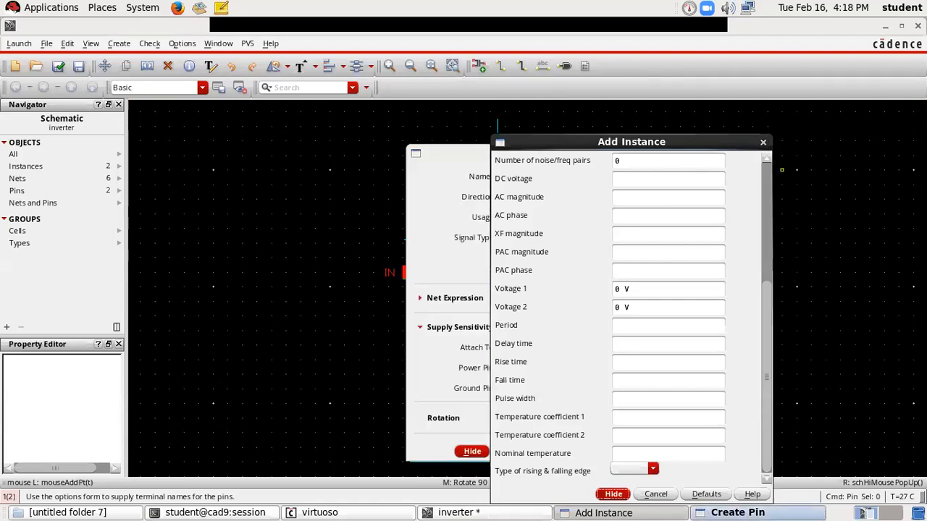
{"action": "left_click", "coordinate": [762, 142]}
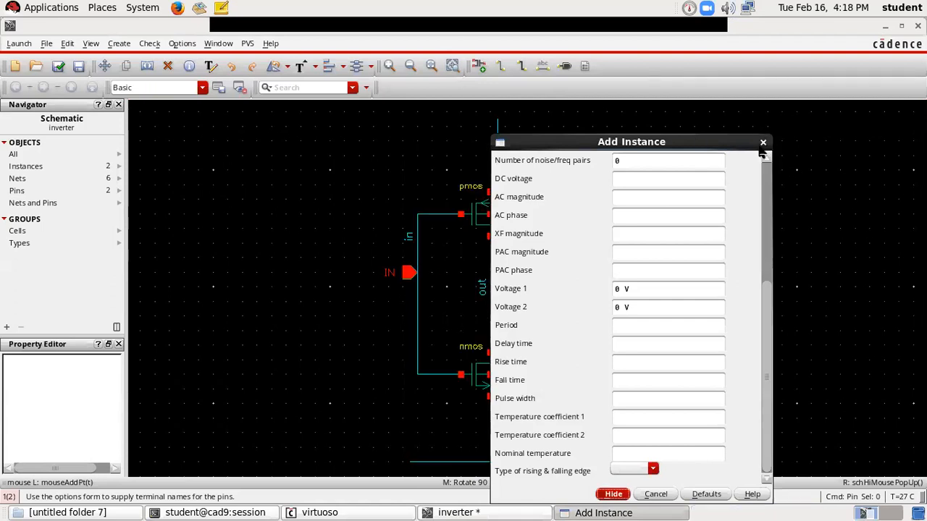
{"action": "left_click", "coordinate": [762, 145]}
{"action": "left_click", "coordinate": [866, 300]}
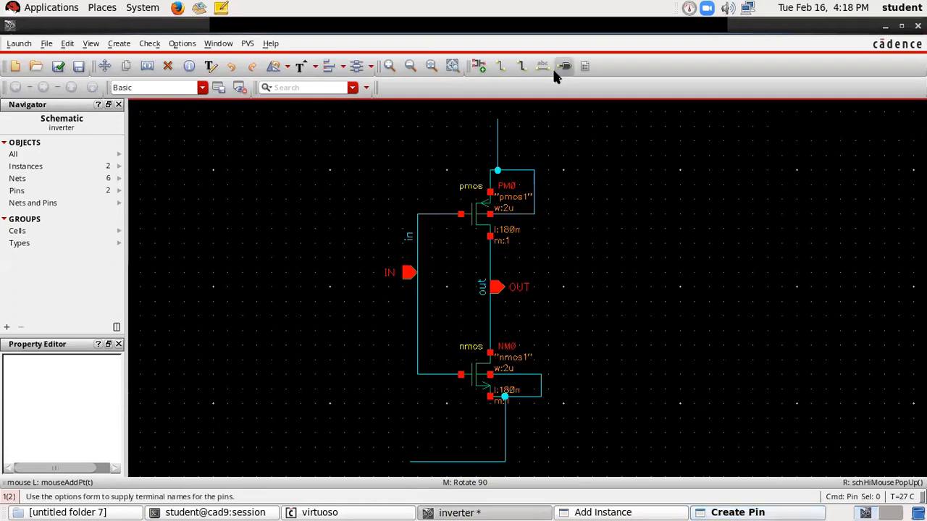
- Create a pin named VDD with inputOutput direction and place it at the upper end of the pmos supply wire
{"action": "left_click", "coordinate": [701, 510]}
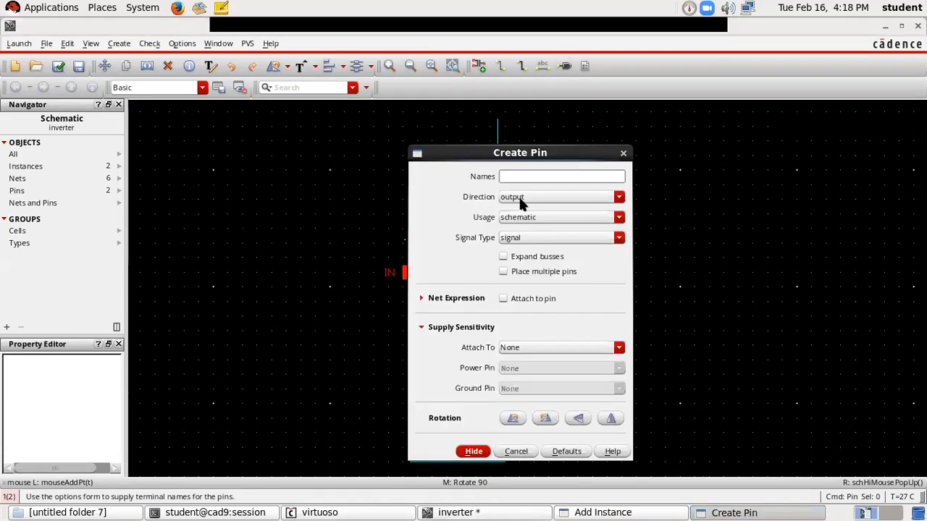
{"action": "type", "text": "VDD"}
{"action": "left_click", "coordinate": [617, 197]}
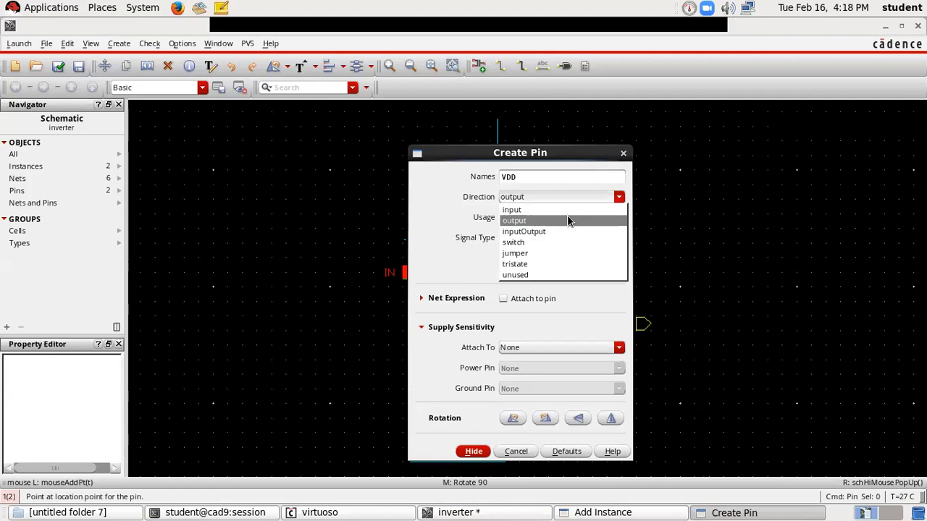
{"action": "left_click", "coordinate": [558, 232]}
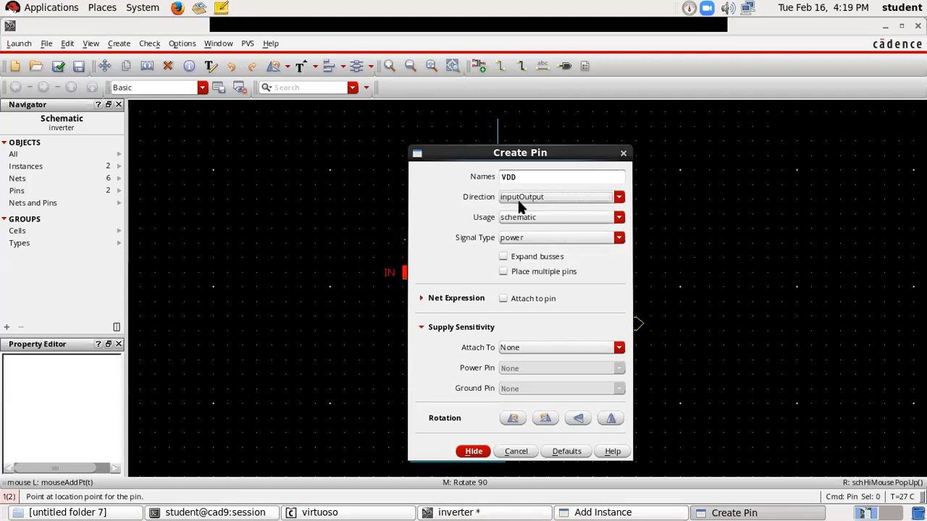
{"action": "left_click", "coordinate": [473, 451]}
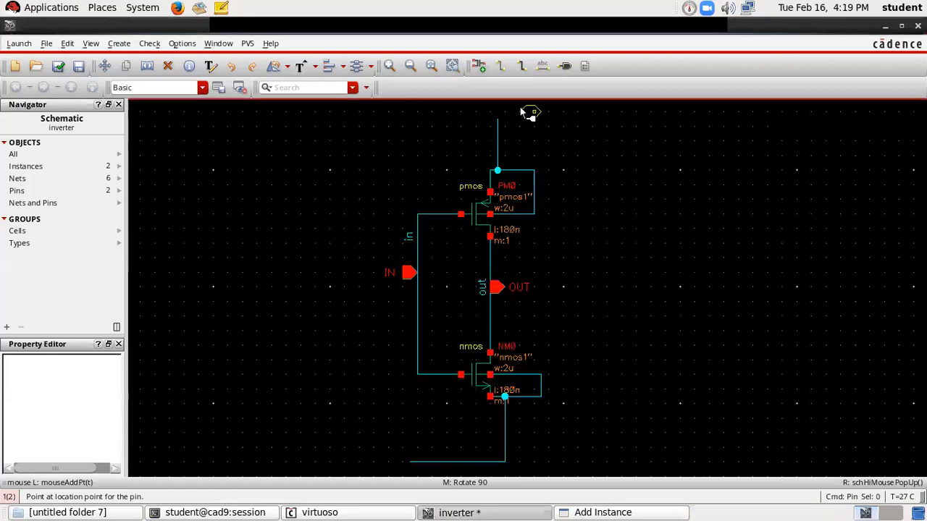
{"action": "left_click", "coordinate": [497, 119]}
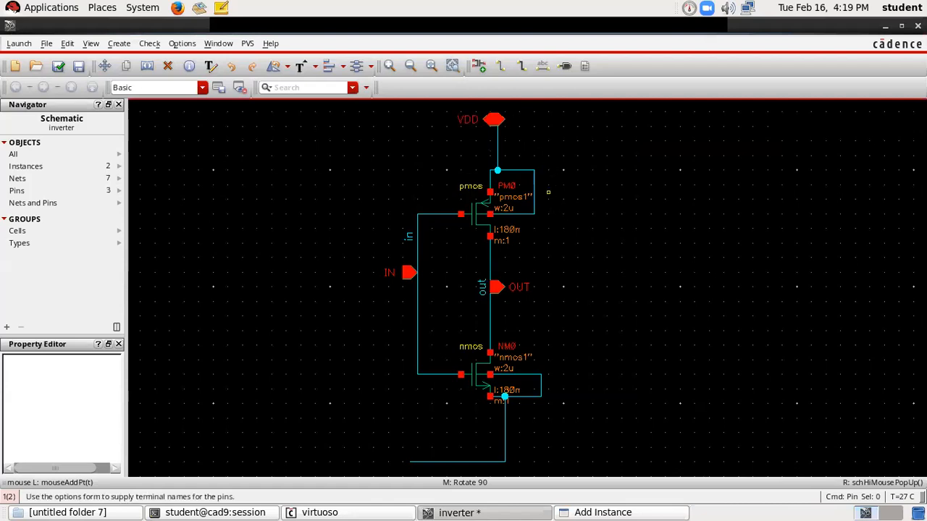
- Create an inputOutput pin named GND and place it at the free end of the nmos source wire
{"action": "left_click", "coordinate": [565, 66]}
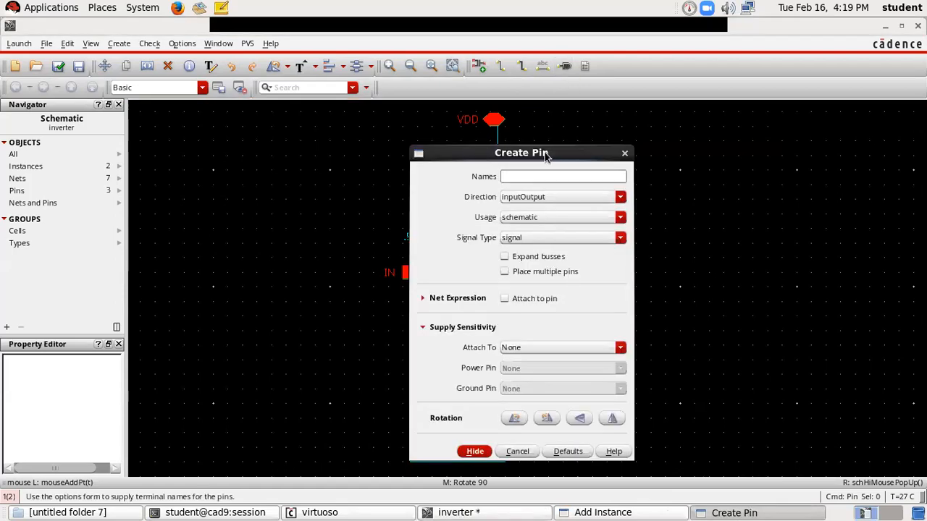
{"action": "type", "text": "GND"}
{"action": "left_click", "coordinate": [477, 452]}
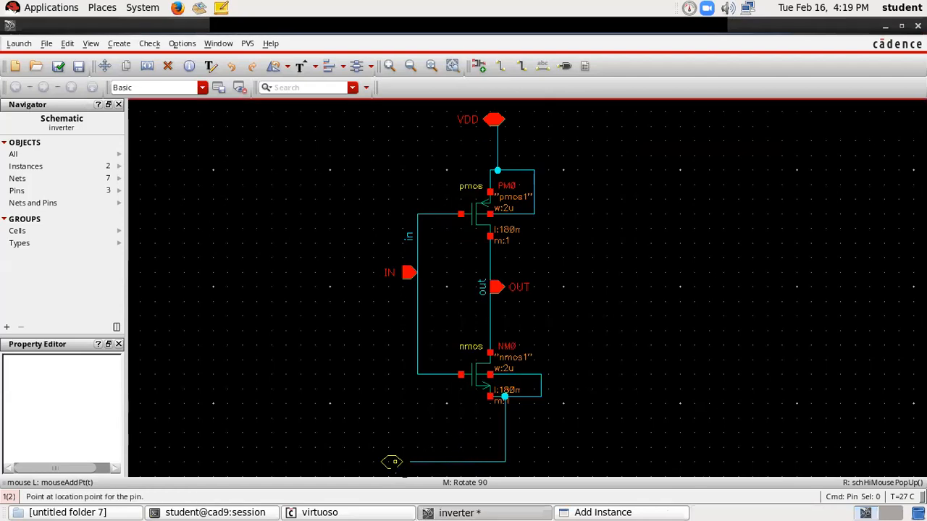
{"action": "left_click", "coordinate": [406, 462]}
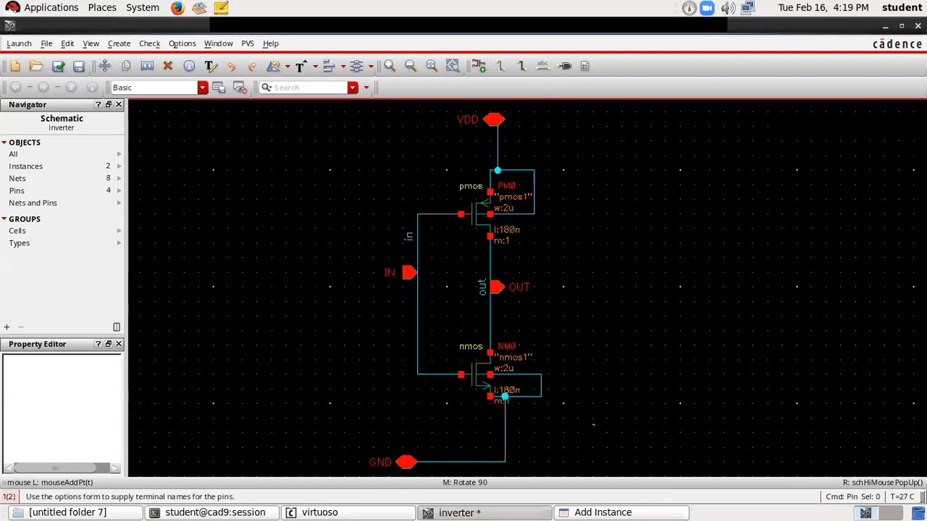
- Check and save the inverter schematic, and leave the pin creation command
{"action": "left_click", "coordinate": [58, 66]}
{"action": "left_click", "coordinate": [116, 44]}
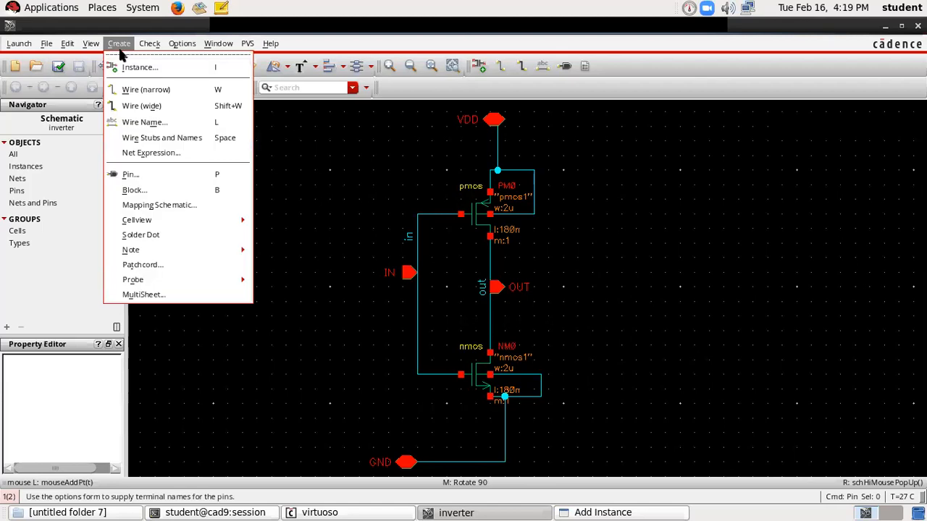
{"action": "left_click", "coordinate": [272, 155]}
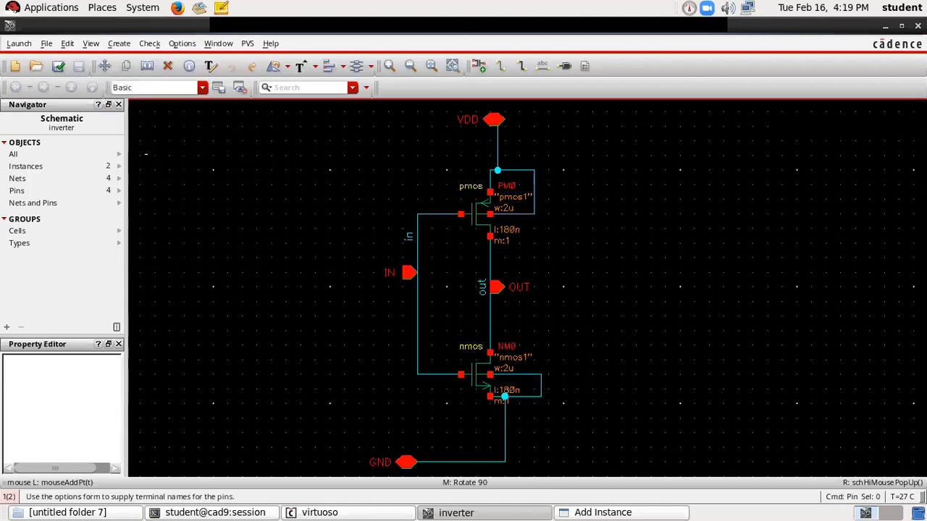
{"action": "key", "text": "Escape"}
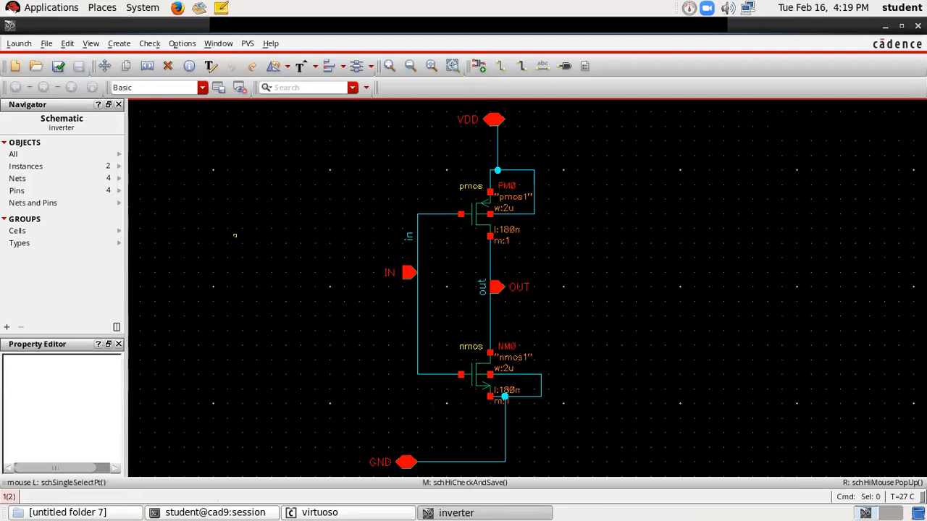
- Start creating a symbol cellview from the inverter schematic in MyLIB1, with view name symbol and type schematicSymbol
{"action": "left_click", "coordinate": [116, 45]}
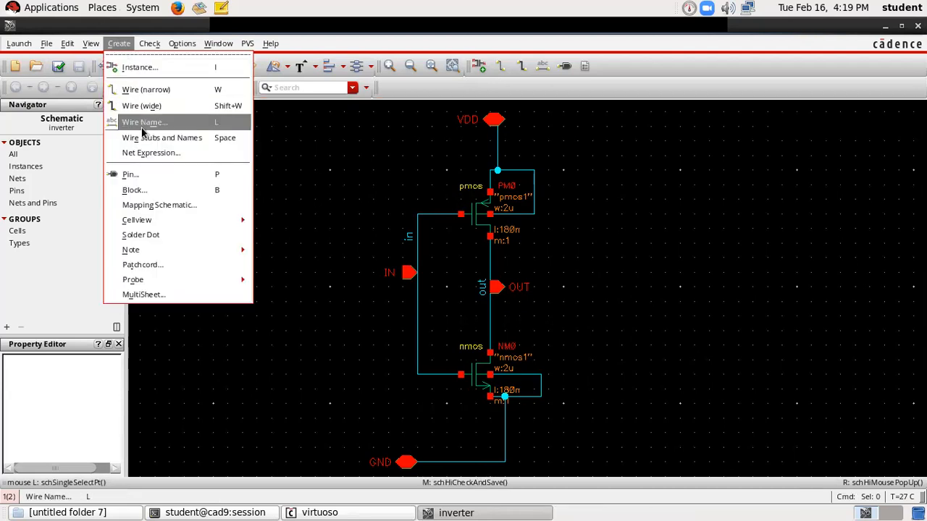
{"action": "mouse_move", "coordinate": [153, 225]}
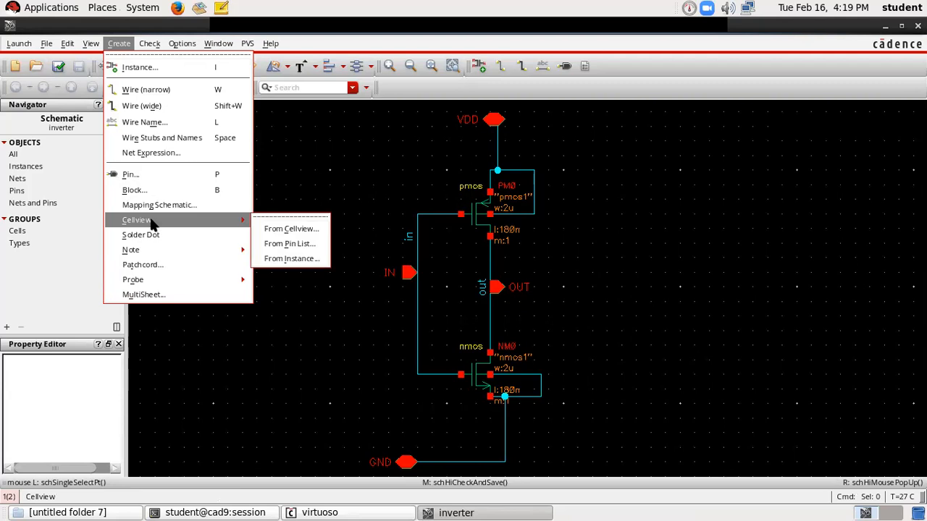
{"action": "left_click", "coordinate": [284, 229]}
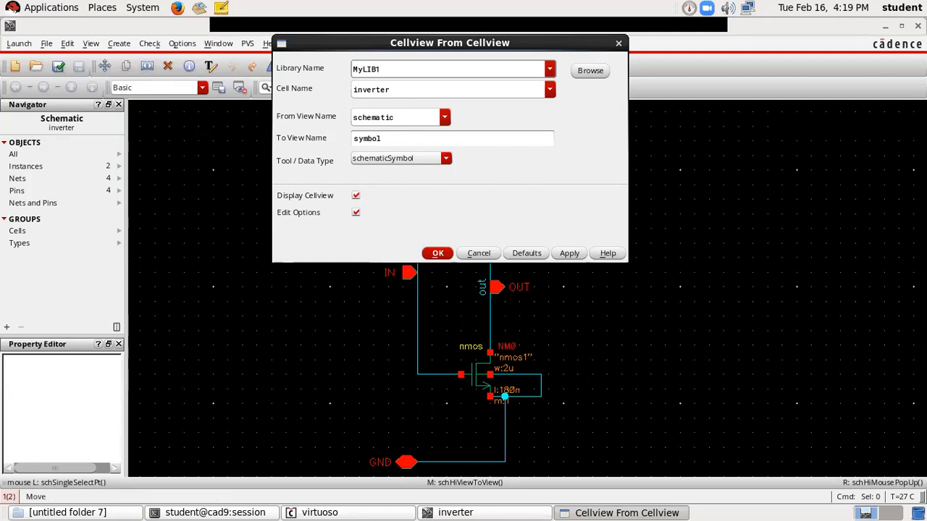
{"action": "left_click", "coordinate": [438, 253]}
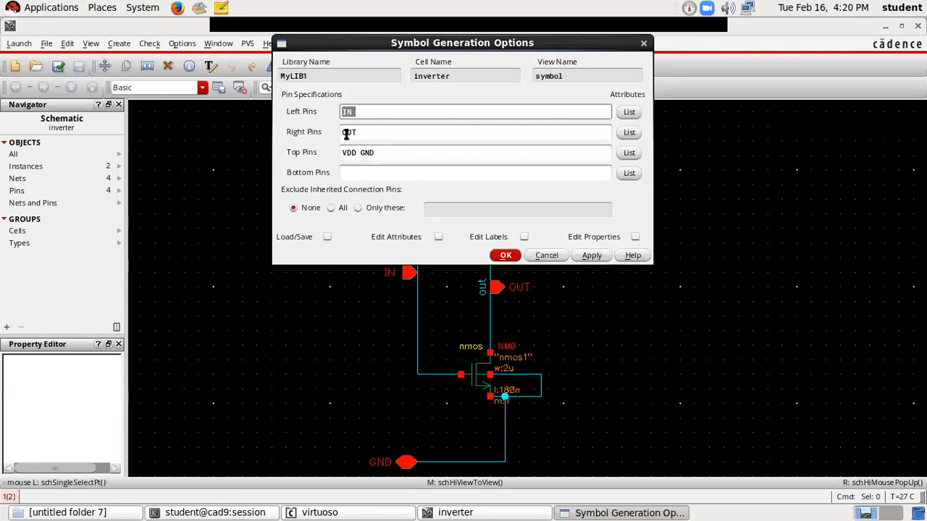
- Reassign GND from the top pins to the bottom pins, generate the symbol, and maximize its editor window
{"action": "left_click", "coordinate": [371, 152]}
{"action": "left_click_drag", "start_coordinate": [360, 153], "coordinate": [410, 156]}
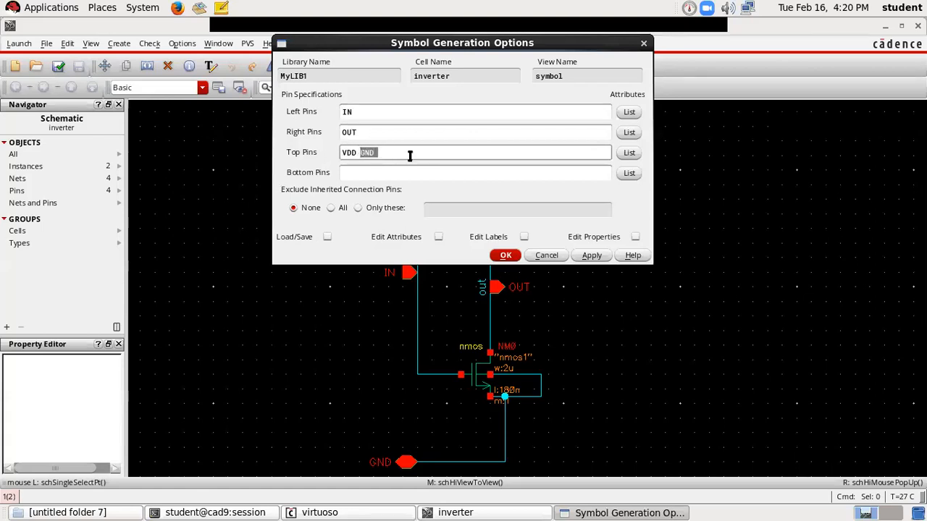
{"action": "key", "text": "BackSpace"}
{"action": "left_click", "coordinate": [364, 171]}
{"action": "type", "text": "GND"}
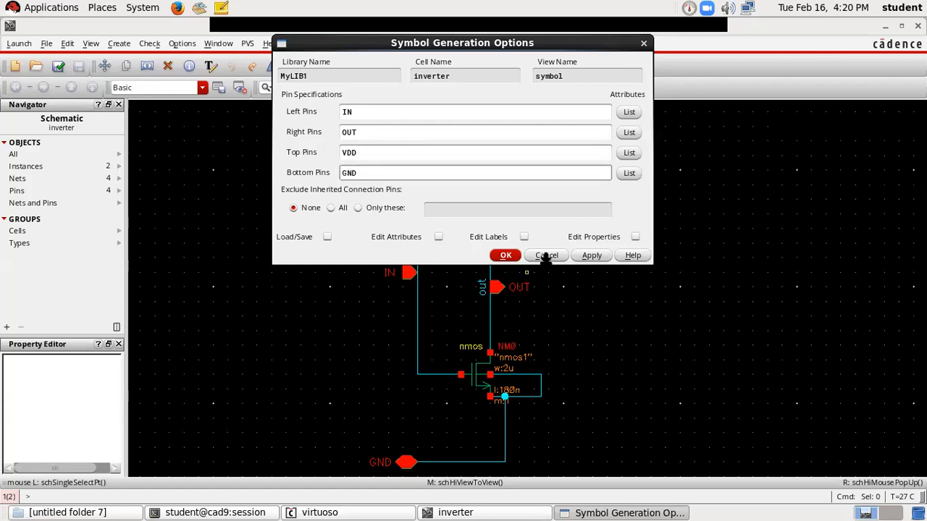
{"action": "left_click", "coordinate": [511, 257]}
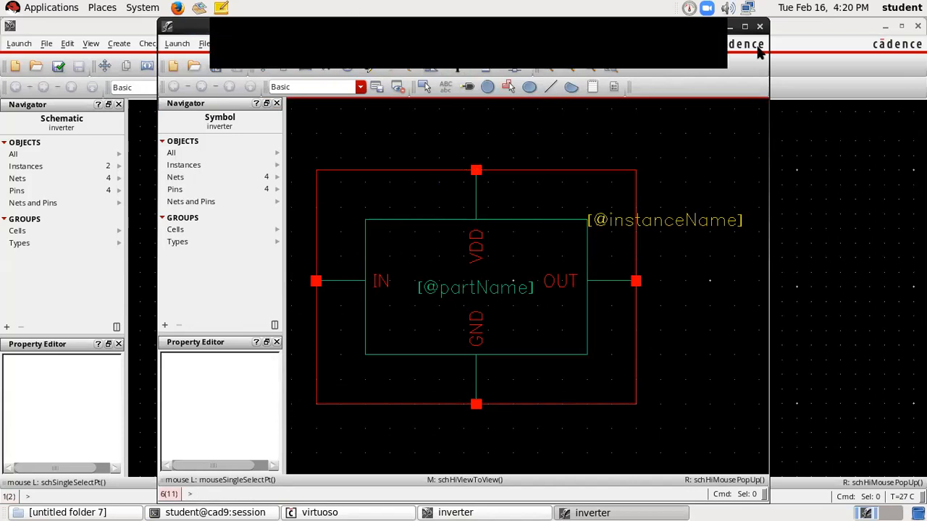
{"action": "left_click", "coordinate": [745, 27]}
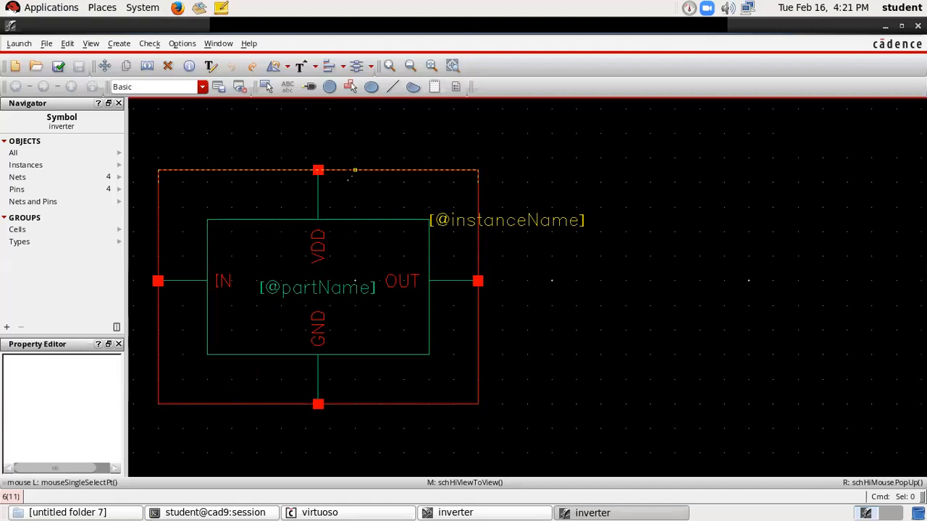
- Delete the red selection box and the green body rectangle from the inverter symbol
{"action": "left_click", "coordinate": [167, 65]}
{"action": "left_click", "coordinate": [478, 230]}
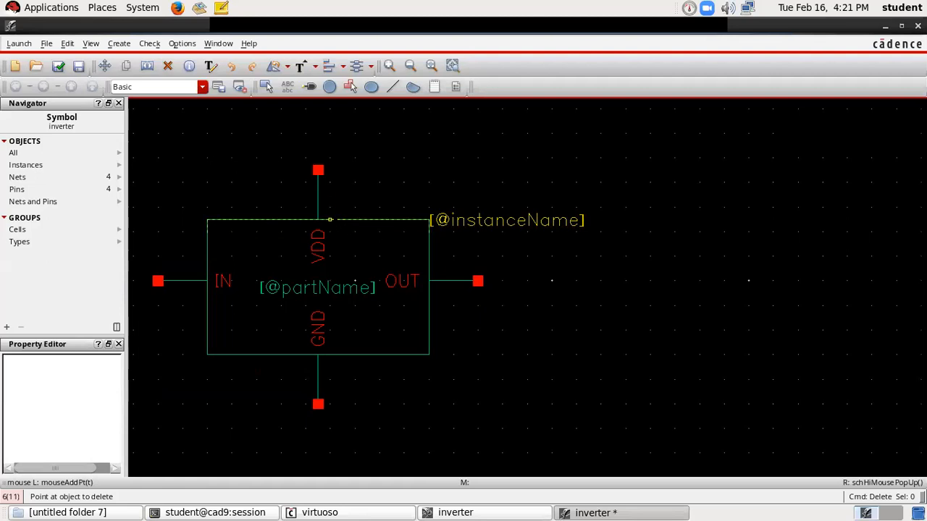
{"action": "left_click", "coordinate": [239, 220]}
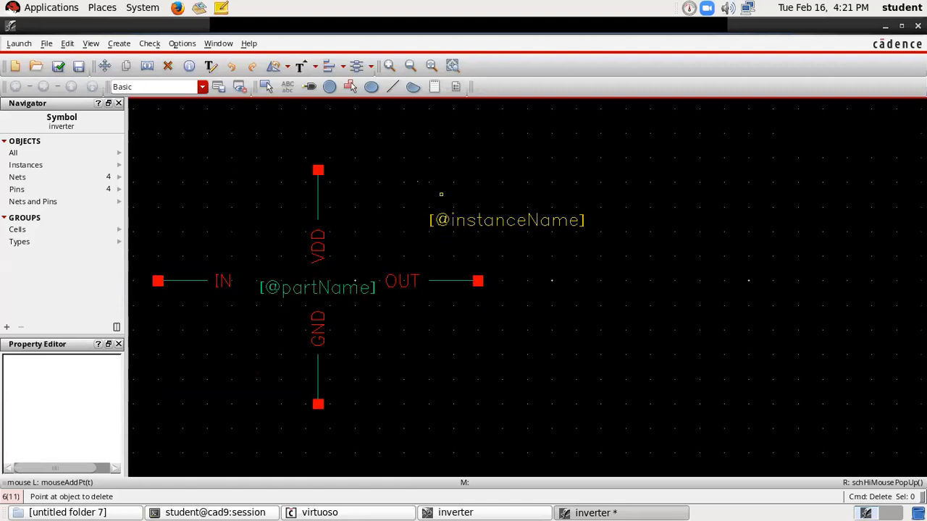
{"action": "key", "text": "Escape"}
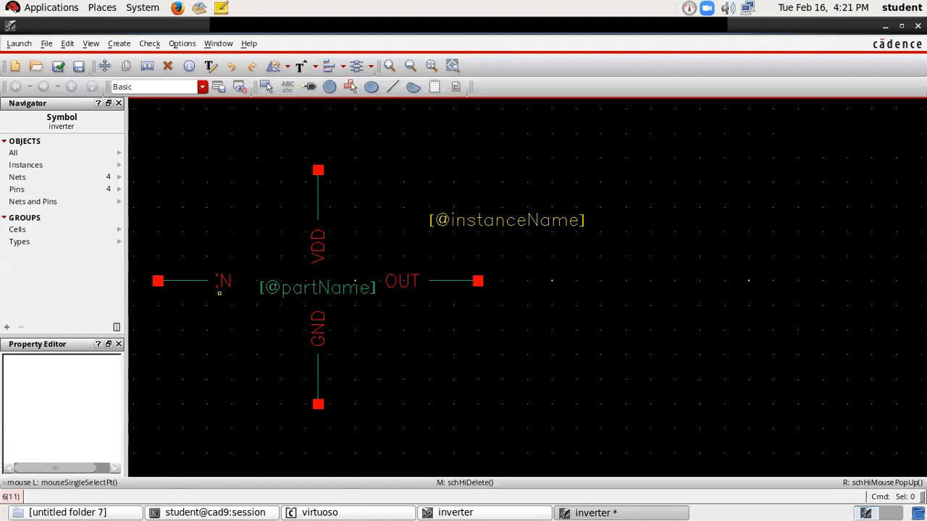
- Draw a closed triangle with lines between the IN and OUT labels, its tip pointing toward the OUT pin
{"action": "left_click", "coordinate": [393, 87]}
{"action": "left_click", "coordinate": [393, 86]}
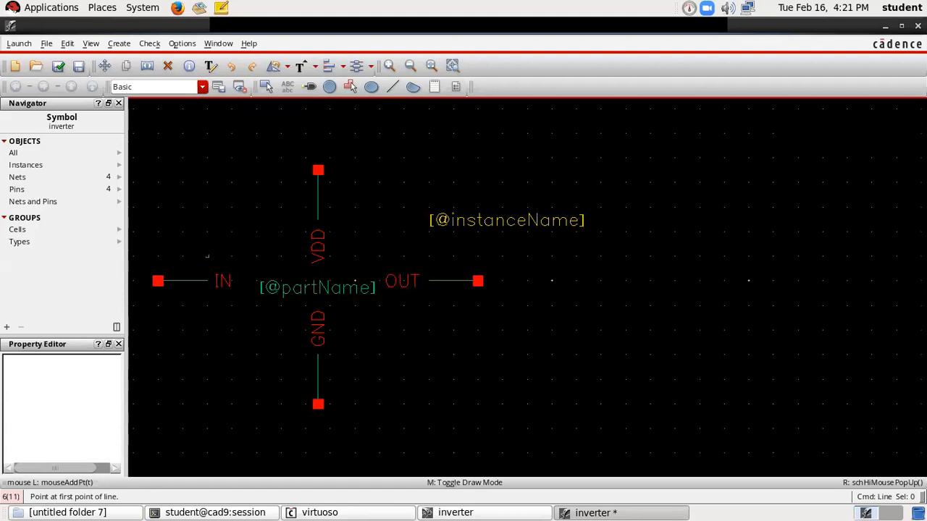
{"action": "left_click", "coordinate": [244, 232]}
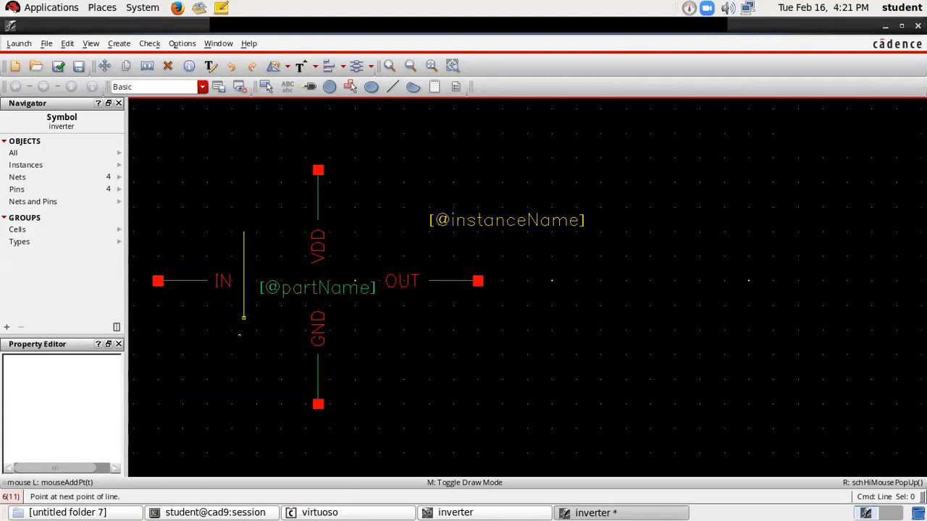
{"action": "left_click", "coordinate": [243, 331]}
{"action": "left_click", "coordinate": [378, 281]}
{"action": "left_click", "coordinate": [243, 231]}
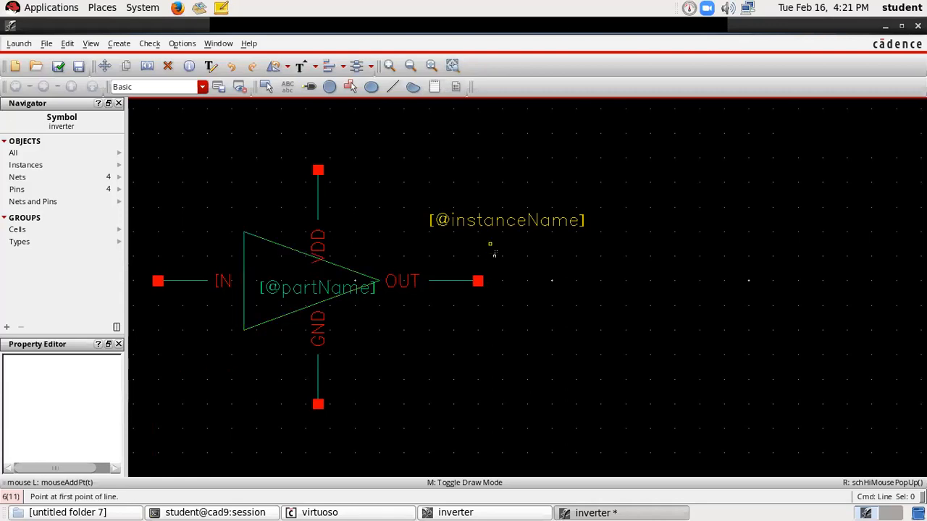
{"action": "key", "text": "Escape"}
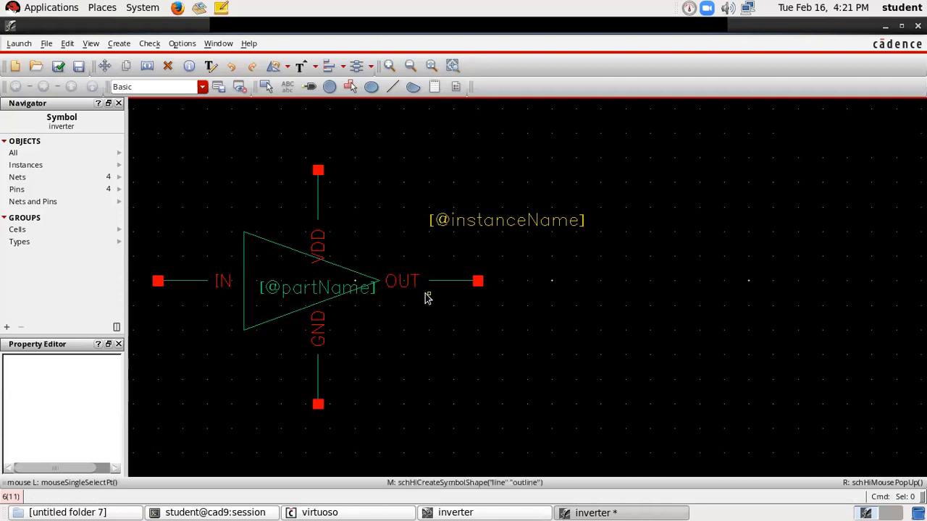
- Move the OUT label up and inward, and bring the OUT stub and pin in toward the triangle's tip
{"action": "left_click_drag", "start_coordinate": [400, 280], "coordinate": [377, 255]}
{"action": "left_click_drag", "start_coordinate": [437, 283], "coordinate": [379, 281]}
{"action": "left_click_drag", "start_coordinate": [478, 282], "coordinate": [404, 281]}
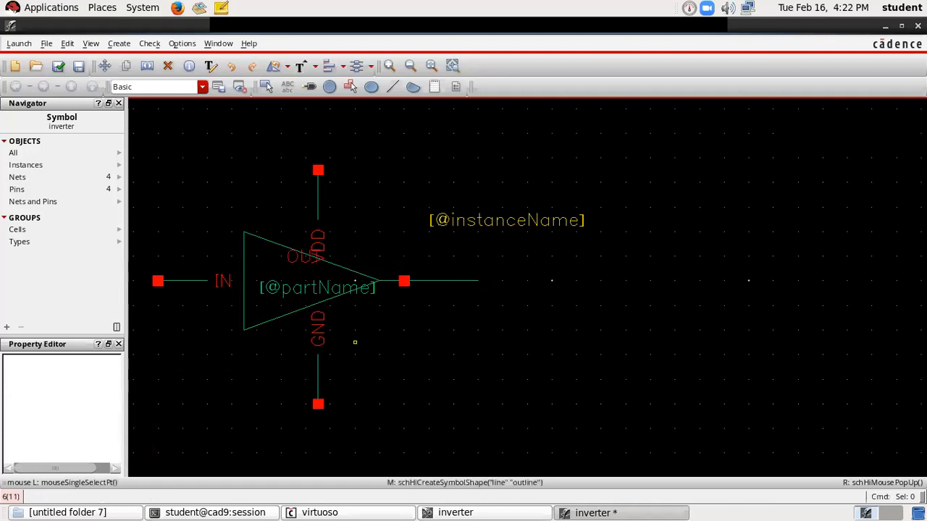
- Replace the overlong OUT stub with a short line from the triangle's tip to the OUT pin
{"action": "left_click", "coordinate": [454, 281]}
{"action": "key", "text": "Delete"}
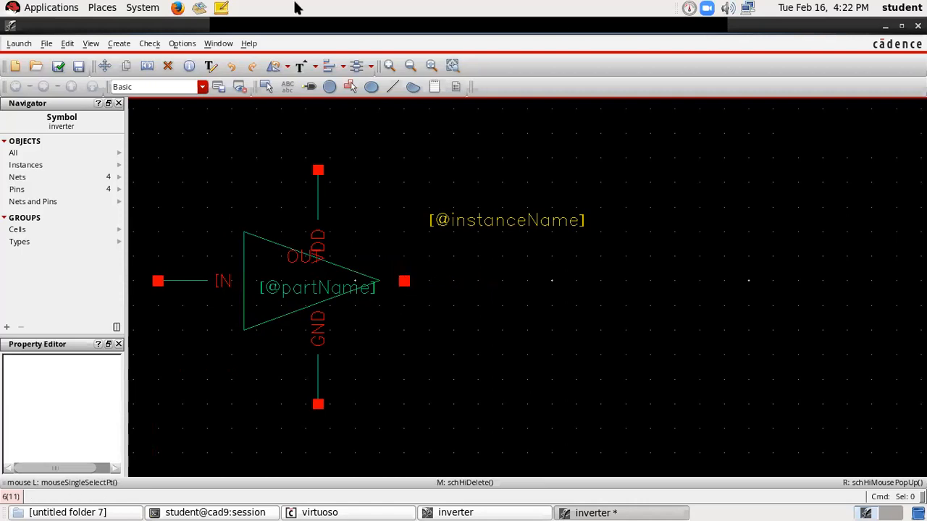
{"action": "left_click", "coordinate": [392, 87]}
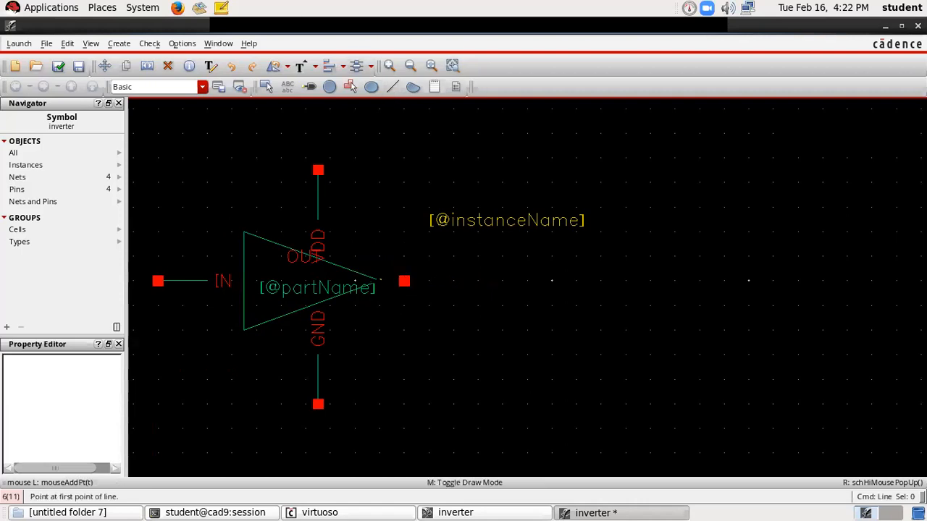
{"action": "left_click", "coordinate": [379, 281]}
{"action": "double_click", "coordinate": [404, 281]}
{"action": "key", "text": "Escape"}
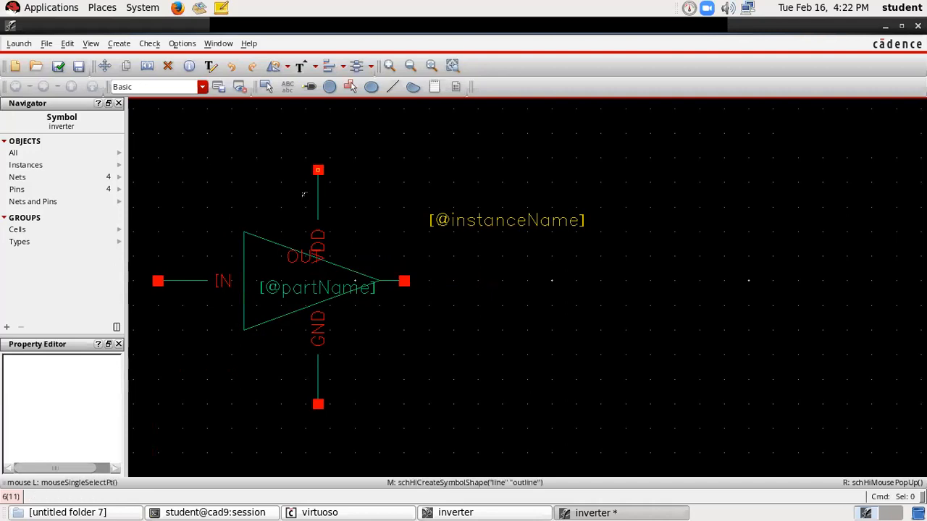
- Move the OUT and VDD labels clear of their lines, and lower the VDD pin with its stub onto the triangle's upper edge
{"action": "left_click_drag", "start_coordinate": [293, 257], "coordinate": [377, 271]}
{"action": "left_click_drag", "start_coordinate": [318, 247], "coordinate": [343, 246]}
{"action": "left_click_drag", "start_coordinate": [305, 134], "coordinate": [343, 243]}
{"action": "left_click_drag", "start_coordinate": [318, 170], "coordinate": [318, 207]}
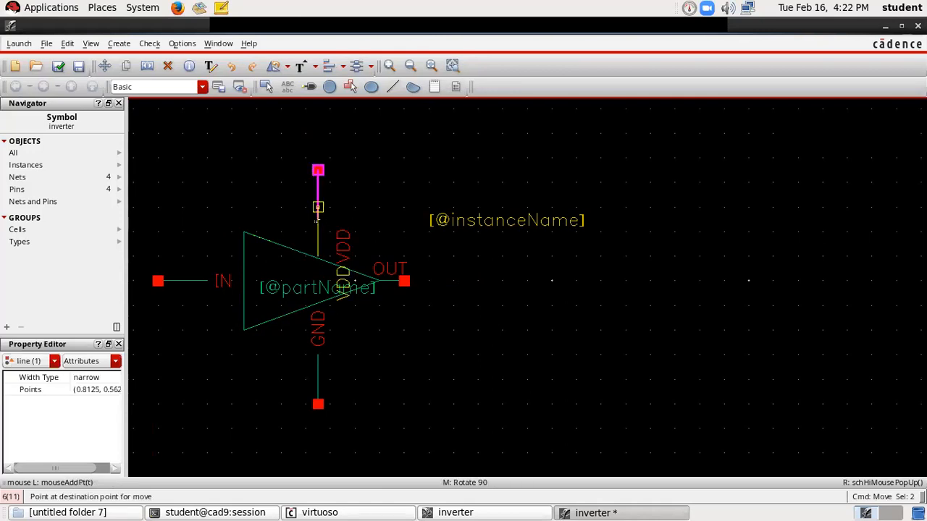
{"action": "left_click", "coordinate": [318, 208]}
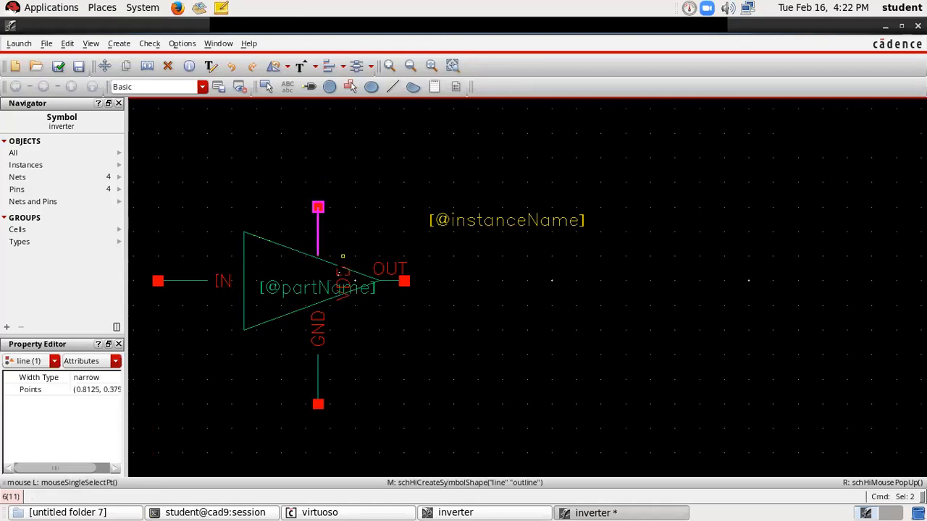
- Try to move the VDD label up out of the triangle, and undo the accidental shift of the triangle's upper edge
{"action": "left_click", "coordinate": [343, 269]}
{"action": "left_click", "coordinate": [347, 317]}
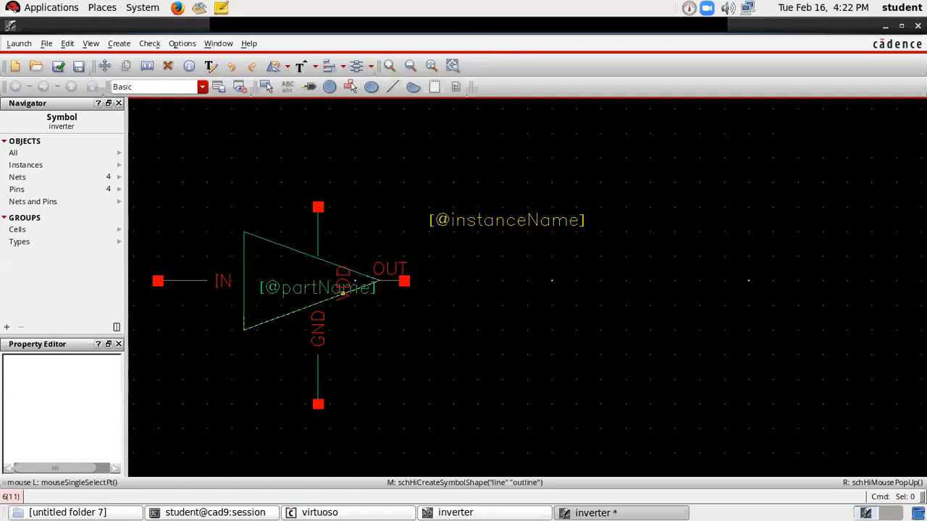
{"action": "left_click", "coordinate": [343, 293]}
{"action": "left_click", "coordinate": [343, 272]}
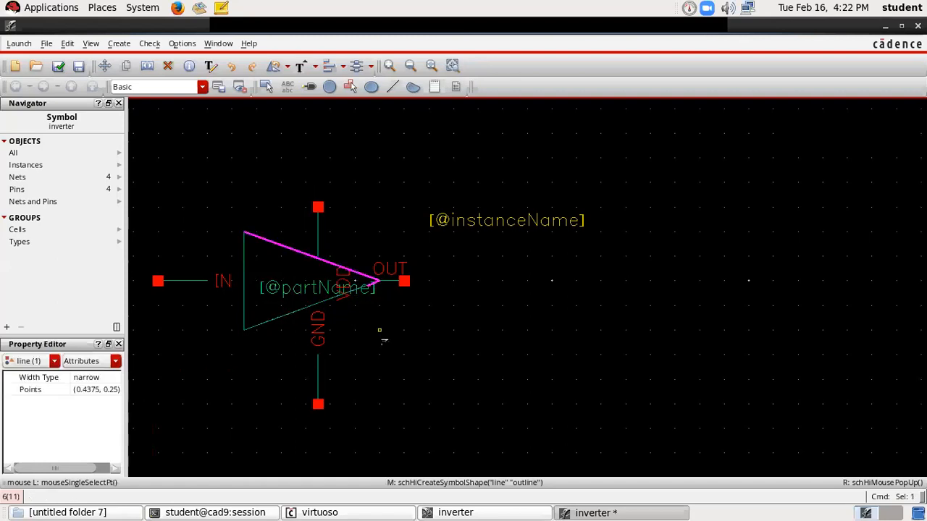
{"action": "left_click", "coordinate": [357, 320]}
{"action": "left_click_drag", "start_coordinate": [357, 319], "coordinate": [328, 245]}
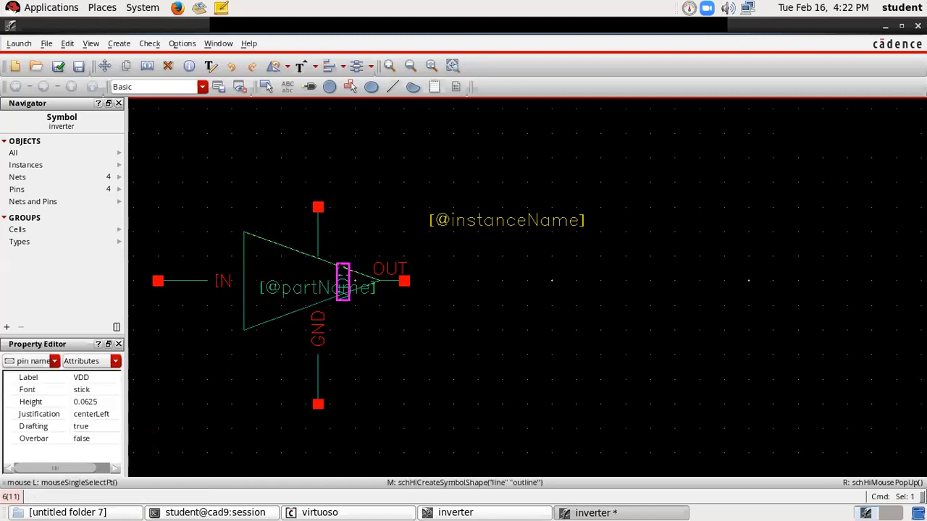
{"action": "key", "text": "m"}
{"action": "left_click", "coordinate": [329, 231]}
{"action": "key", "text": "ctrl+z"}
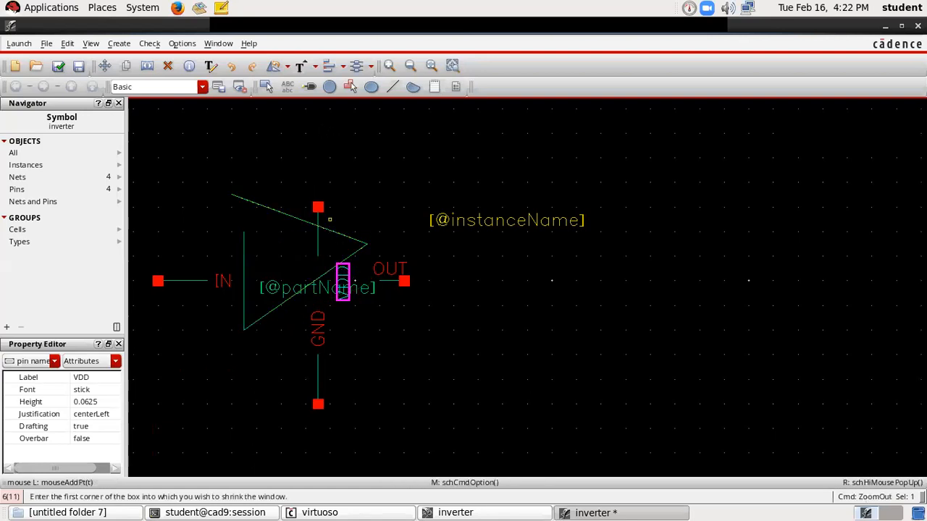
{"action": "left_click", "coordinate": [229, 64]}
{"action": "left_click", "coordinate": [368, 354]}
{"action": "key", "text": "Escape"}
- Select the VDD label again and retry moving it above the triangle's upper edge, beside the VDD stub
{"action": "left_click_drag", "start_coordinate": [343, 255], "coordinate": [365, 231]}
{"action": "left_click", "coordinate": [346, 290]}
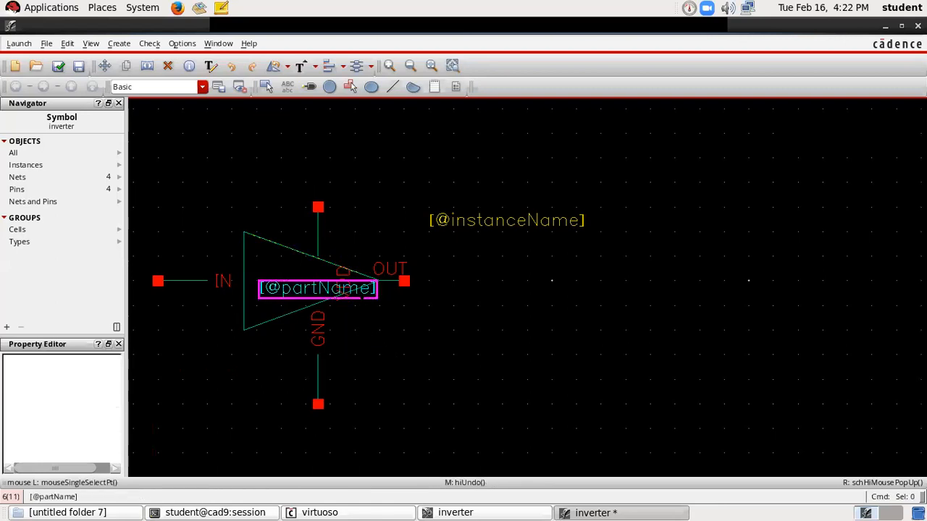
{"action": "left_click", "coordinate": [364, 327]}
{"action": "left_click", "coordinate": [345, 292]}
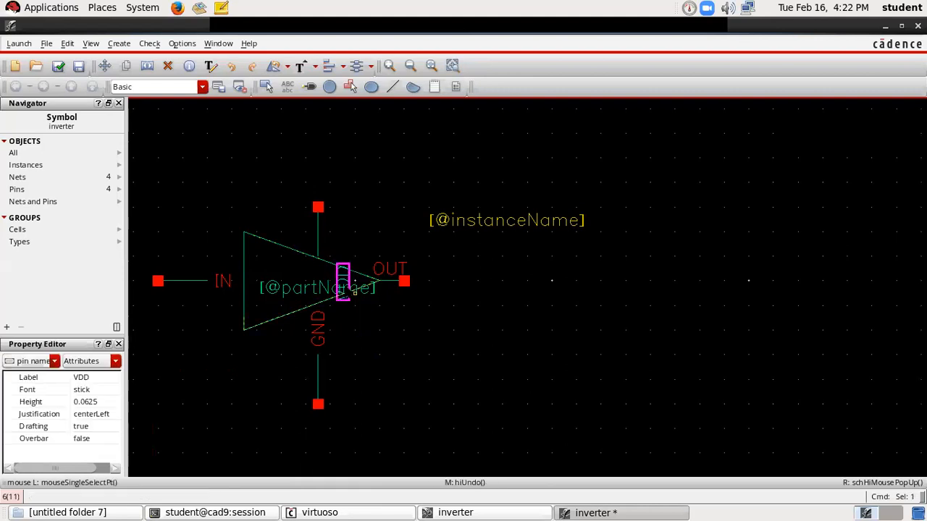
{"action": "left_click_drag", "start_coordinate": [345, 268], "coordinate": [345, 233]}
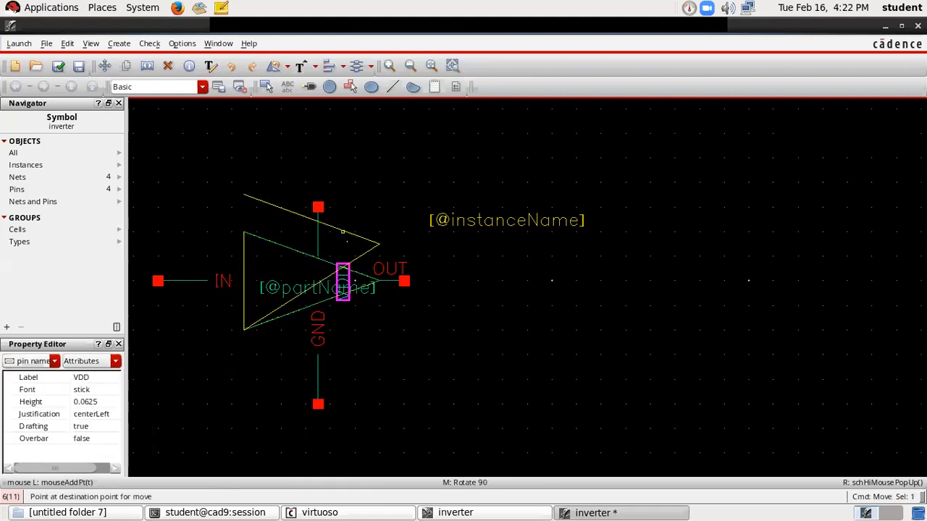
{"action": "left_click", "coordinate": [343, 233]}
{"action": "key", "text": "shift+z"}
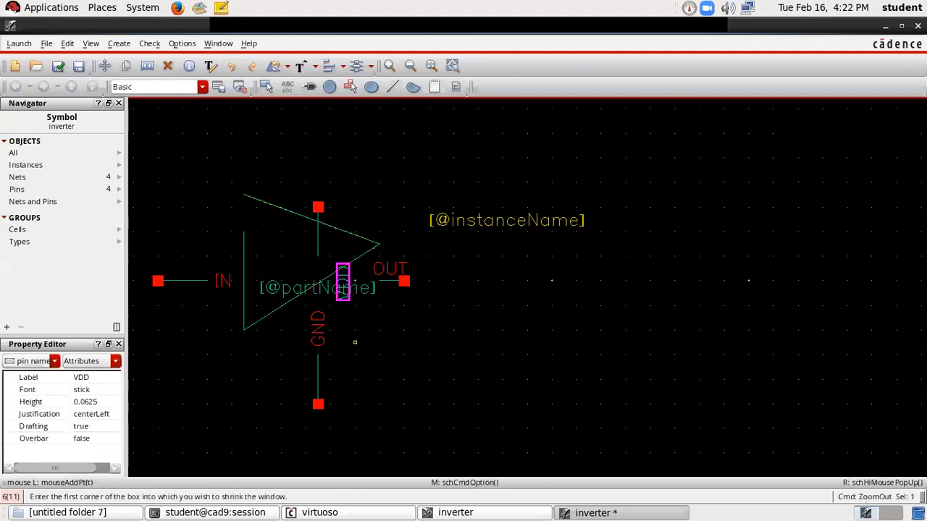
- Undo the last moves of the triangle's upper edge and of the VDD pin with its label
{"action": "left_click", "coordinate": [232, 66]}
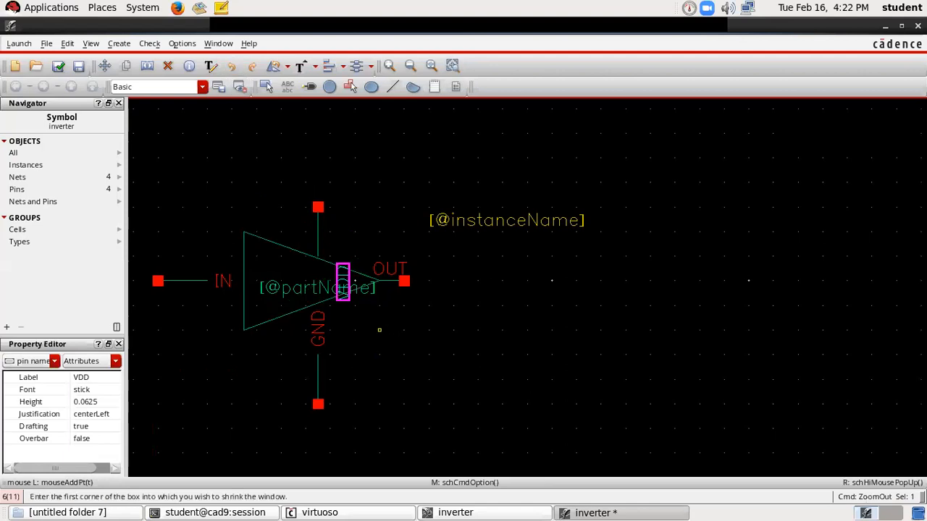
{"action": "left_click", "coordinate": [379, 330]}
{"action": "key", "text": "Escape"}
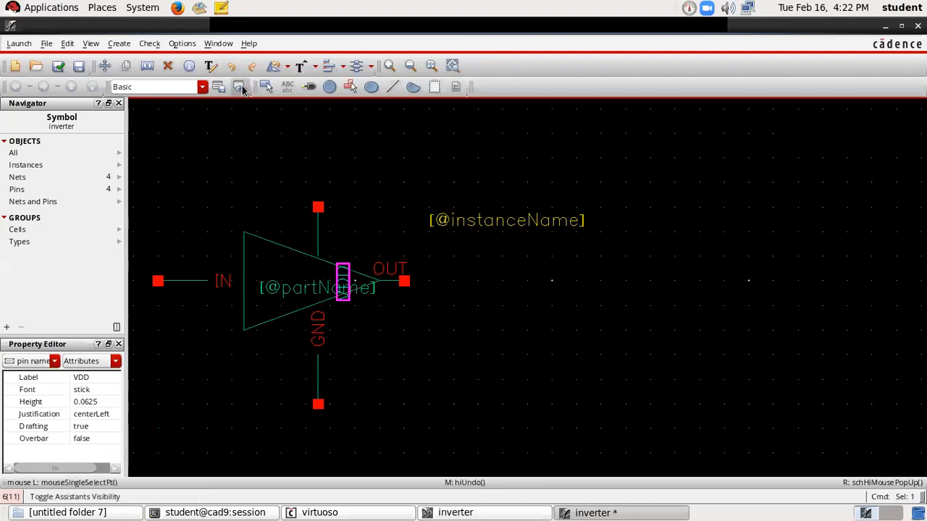
{"action": "left_click", "coordinate": [232, 66]}
{"action": "left_click", "coordinate": [381, 218]}
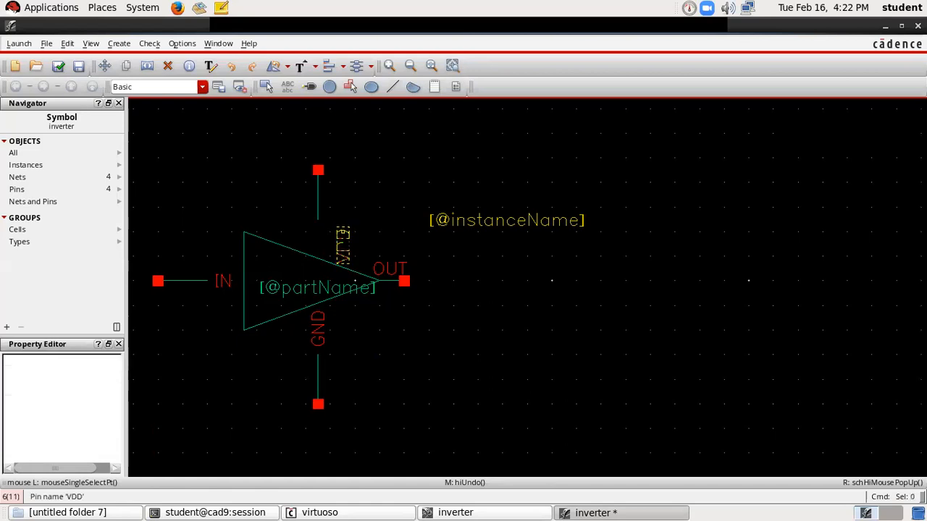
- Move the VDD label beside its pin line, and shift the VDD pin, line and label down to the triangle's upper edge
{"action": "left_click_drag", "start_coordinate": [344, 231], "coordinate": [330, 181]}
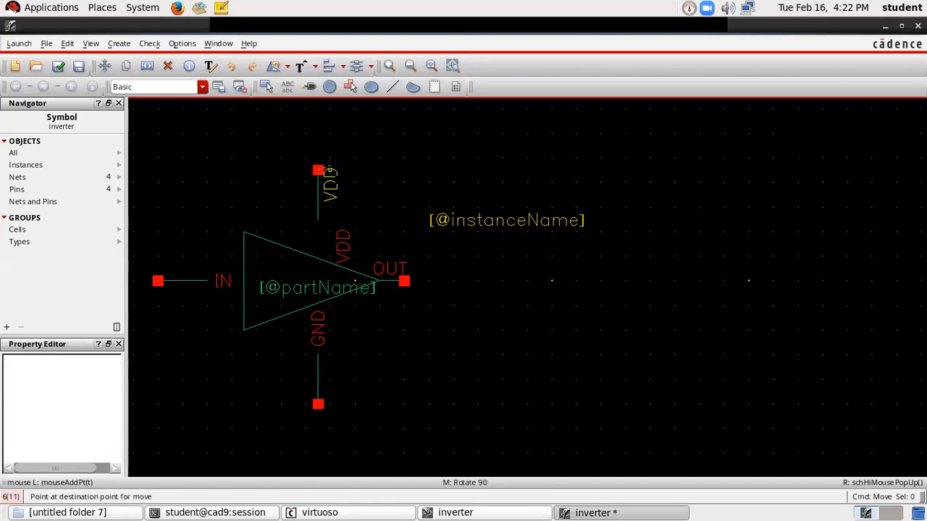
{"action": "left_click", "coordinate": [334, 187]}
{"action": "left_click_drag", "start_coordinate": [281, 146], "coordinate": [352, 234]}
{"action": "key", "text": "m"}
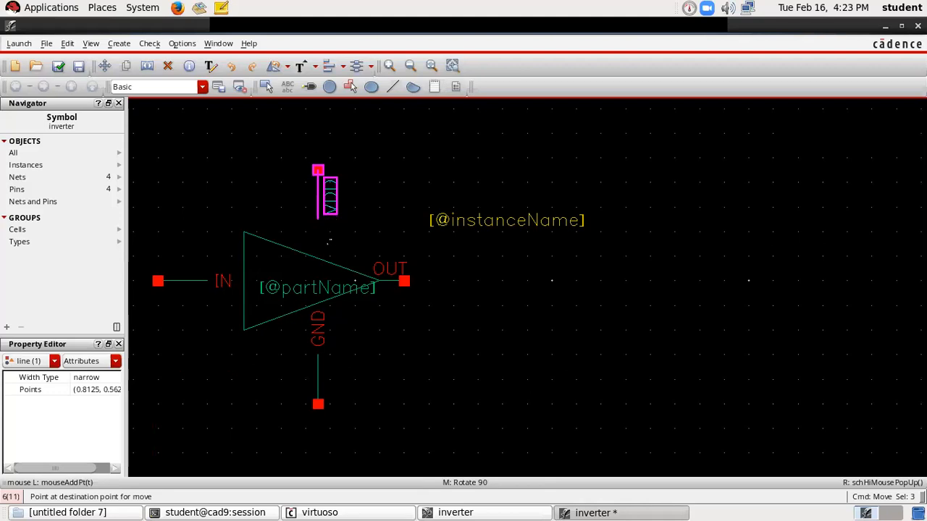
{"action": "left_click", "coordinate": [330, 234]}
{"action": "left_click", "coordinate": [342, 421]}
- Move the GND label beside its pin line, and shift the GND pin, line and label up to the triangle's lower edge
{"action": "left_click", "coordinate": [319, 331]}
{"action": "key", "text": "m"}
{"action": "left_click", "coordinate": [330, 378]}
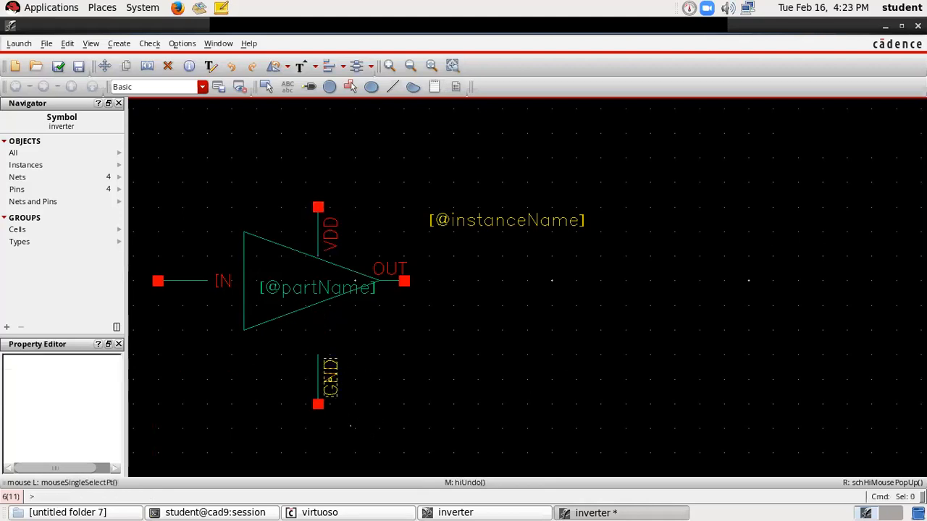
{"action": "left_click_drag", "start_coordinate": [393, 430], "coordinate": [303, 328]}
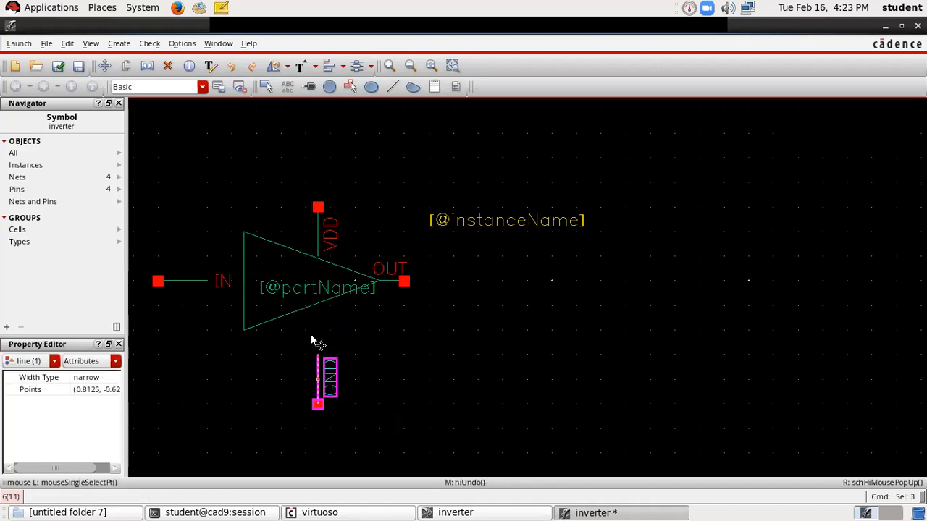
{"action": "key", "text": "m"}
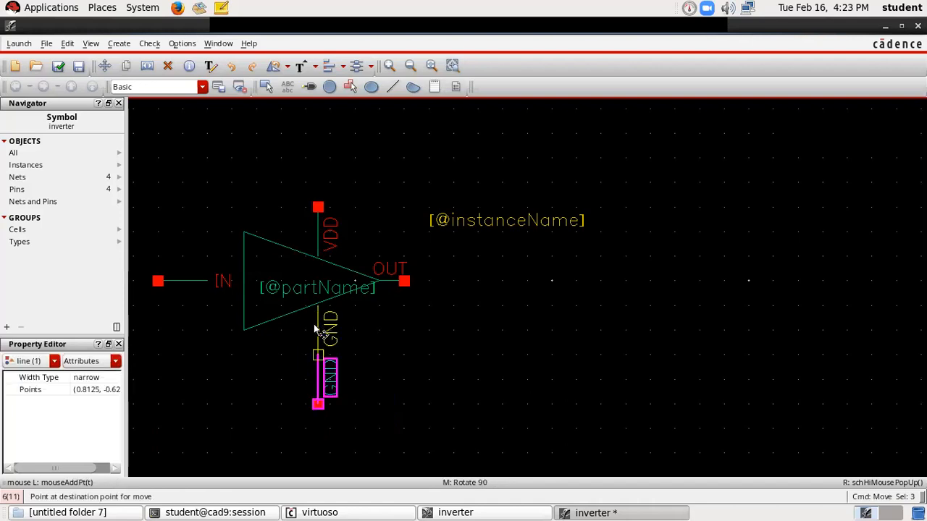
{"action": "left_click", "coordinate": [314, 323]}
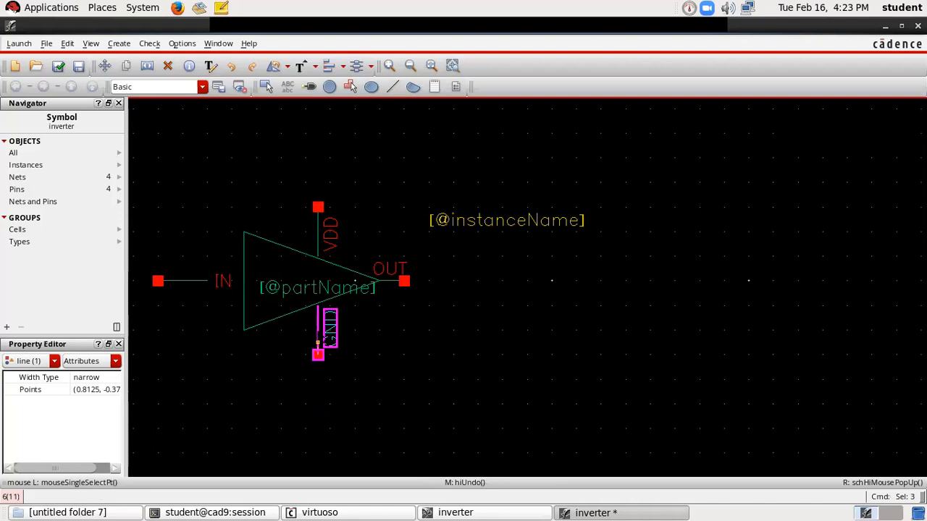
{"action": "key", "text": "m"}
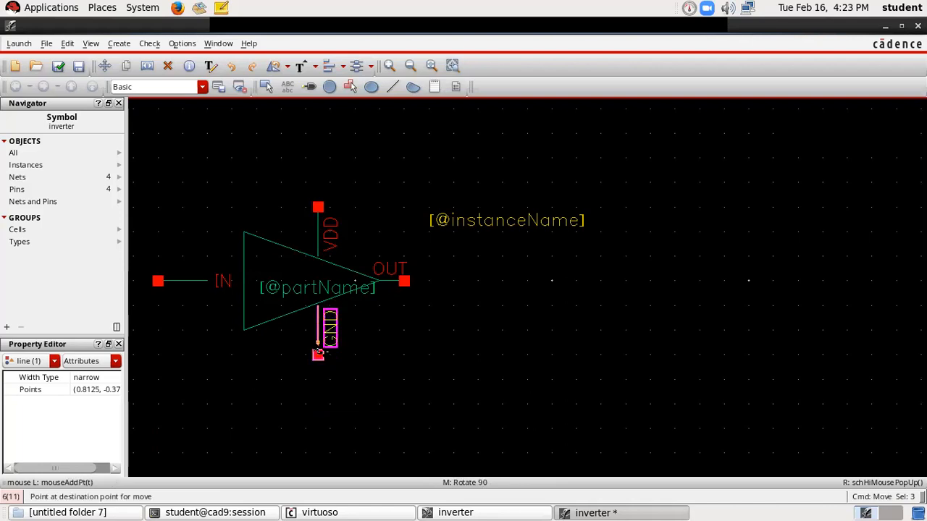
{"action": "left_click", "coordinate": [317, 353]}
{"action": "left_click", "coordinate": [379, 366]}
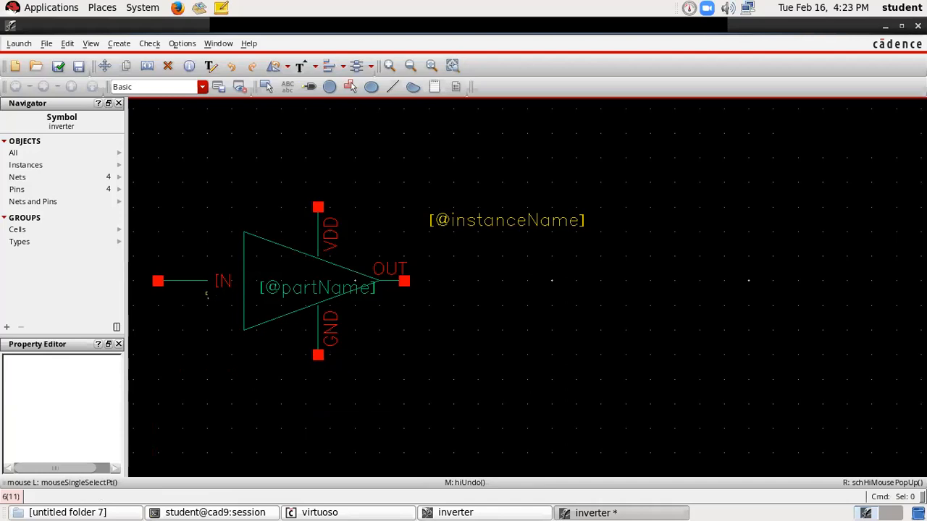
- Move the IN label above its pin line, and shift the IN pin, line and label against the triangle's left edge
{"action": "left_click", "coordinate": [223, 281]}
{"action": "key", "text": "m"}
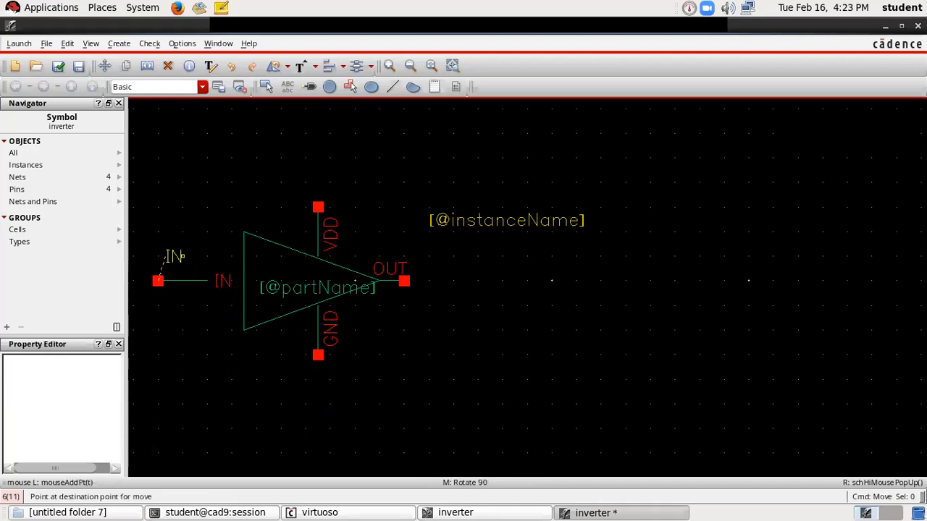
{"action": "left_click", "coordinate": [182, 256]}
{"action": "left_click_drag", "start_coordinate": [144, 230], "coordinate": [208, 307]}
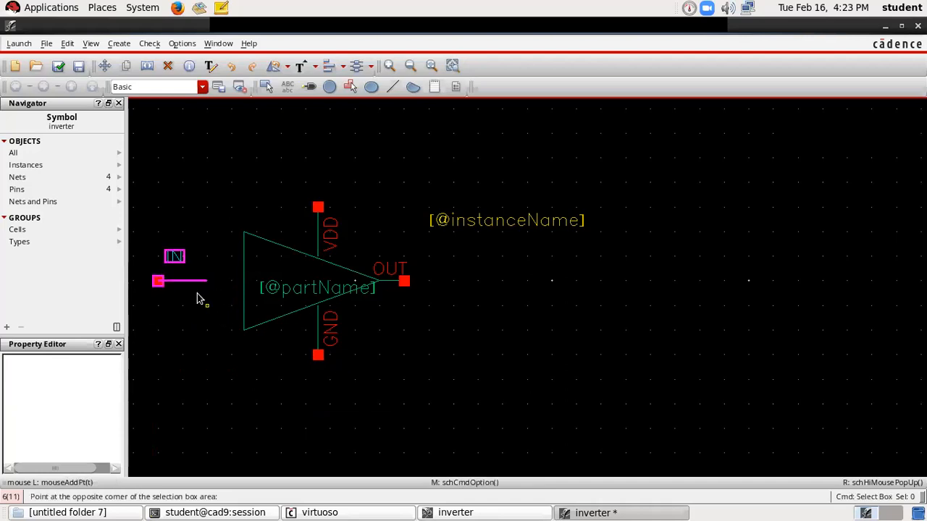
{"action": "key", "text": "m"}
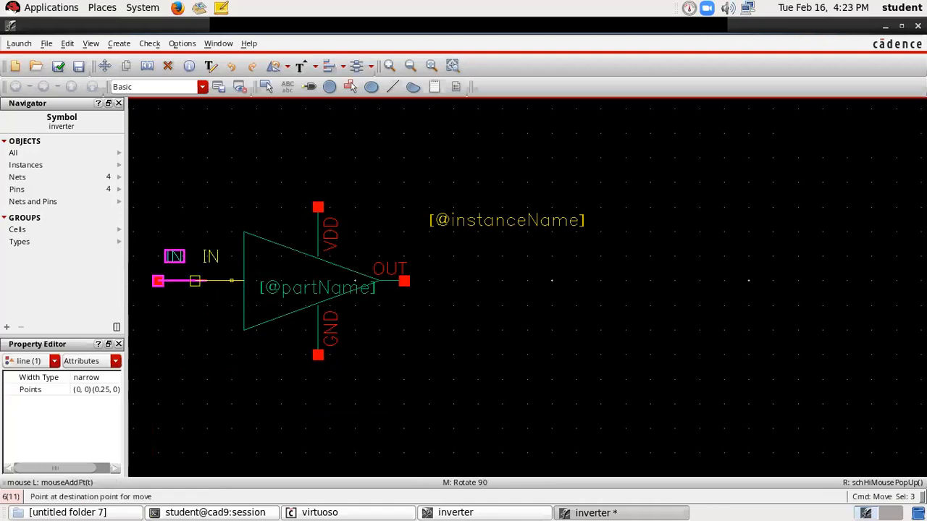
{"action": "left_click", "coordinate": [231, 280]}
{"action": "left_click", "coordinate": [243, 367]}
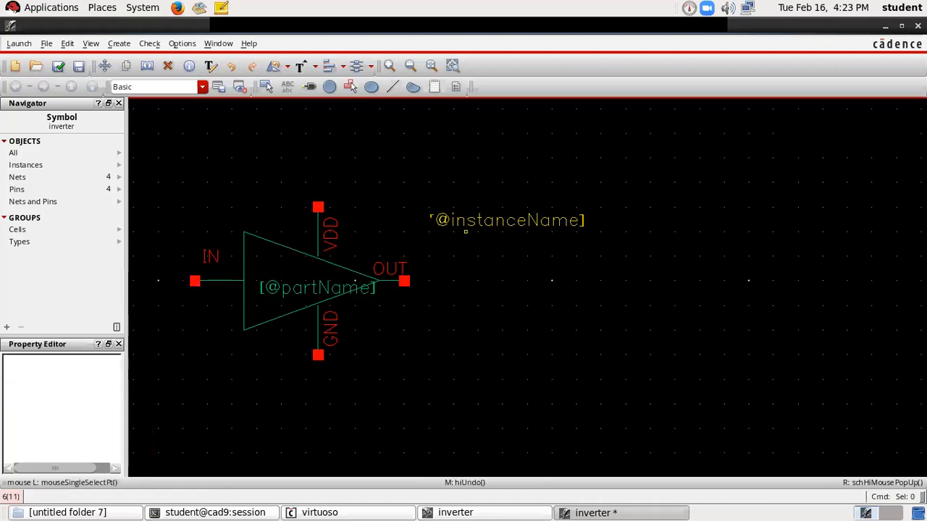
{"action": "left_click_drag", "start_coordinate": [414, 198], "coordinate": [589, 258]}
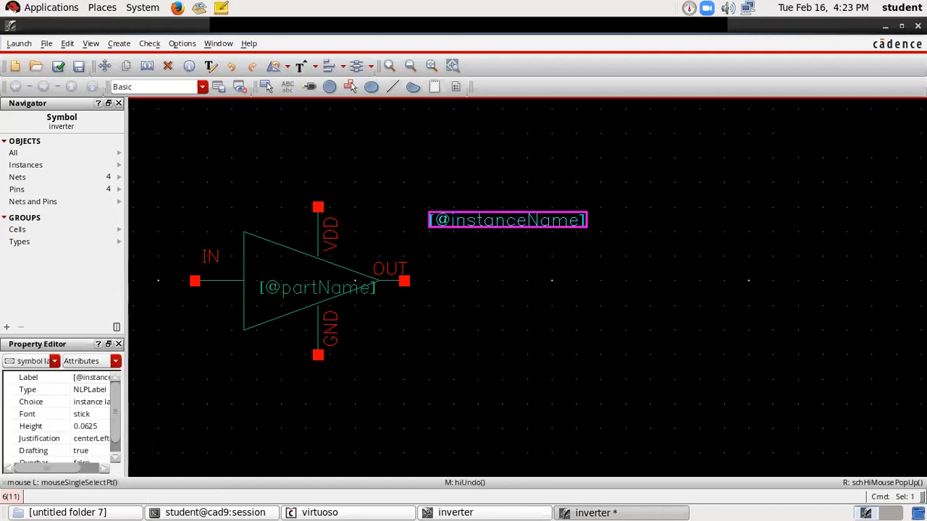
{"action": "key", "text": "m"}
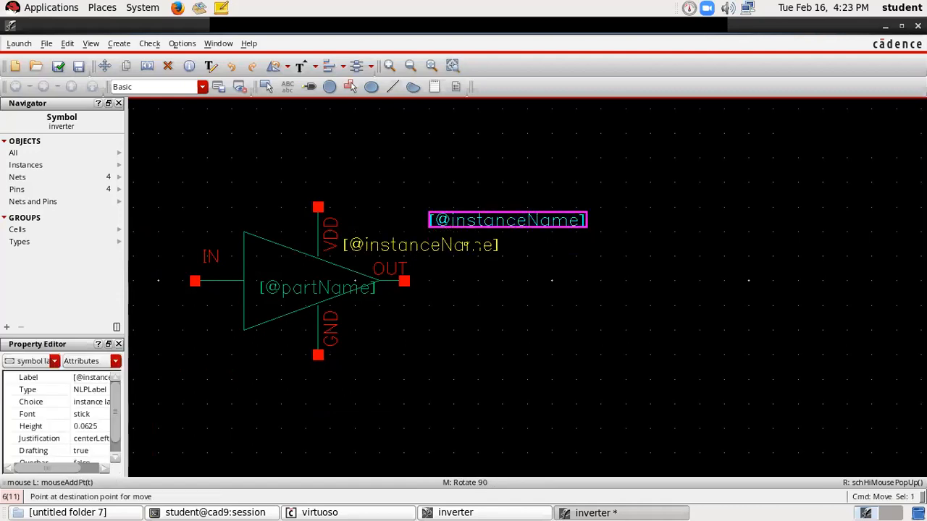
{"action": "left_click", "coordinate": [460, 329]}
{"action": "key", "text": "Escape"}
{"action": "left_click", "coordinate": [453, 368]}
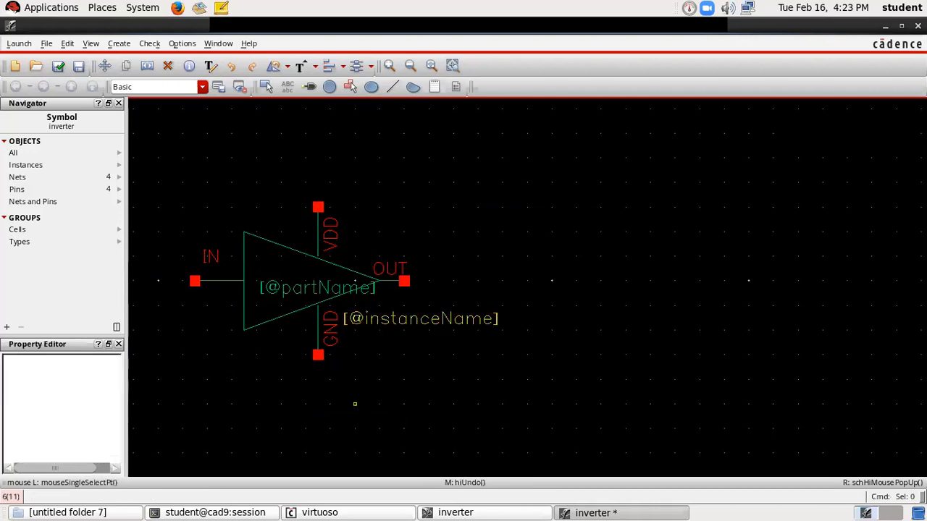
{"action": "key", "text": "m"}
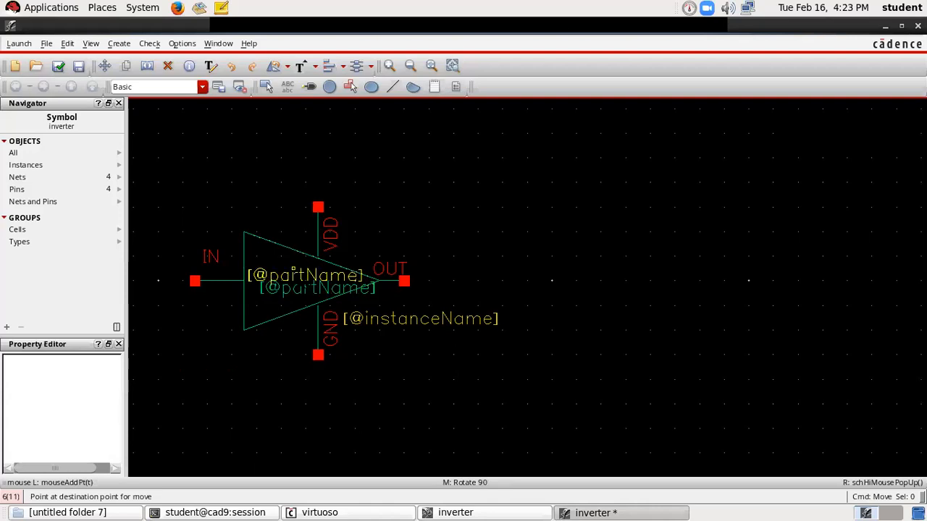
{"action": "key", "text": "Escape"}
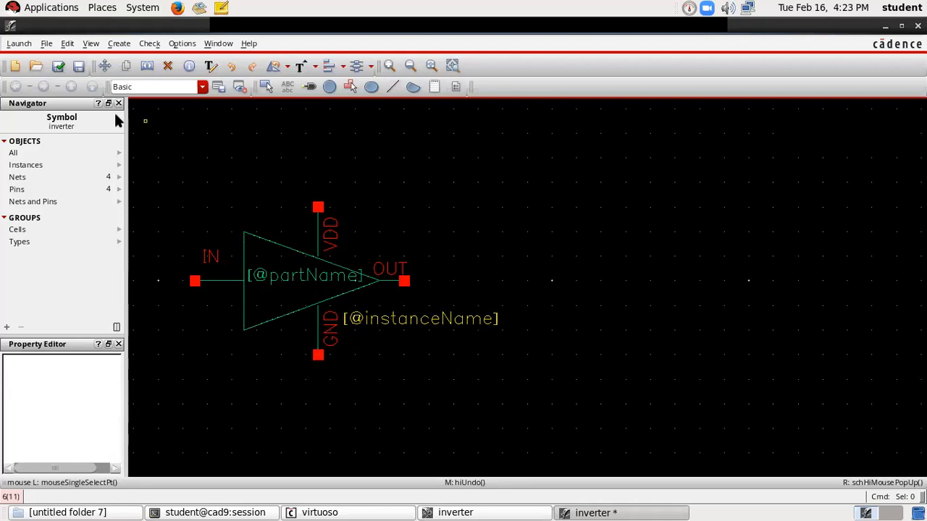
- Check and save the inverter symbol and close its window
{"action": "left_click", "coordinate": [56, 68]}
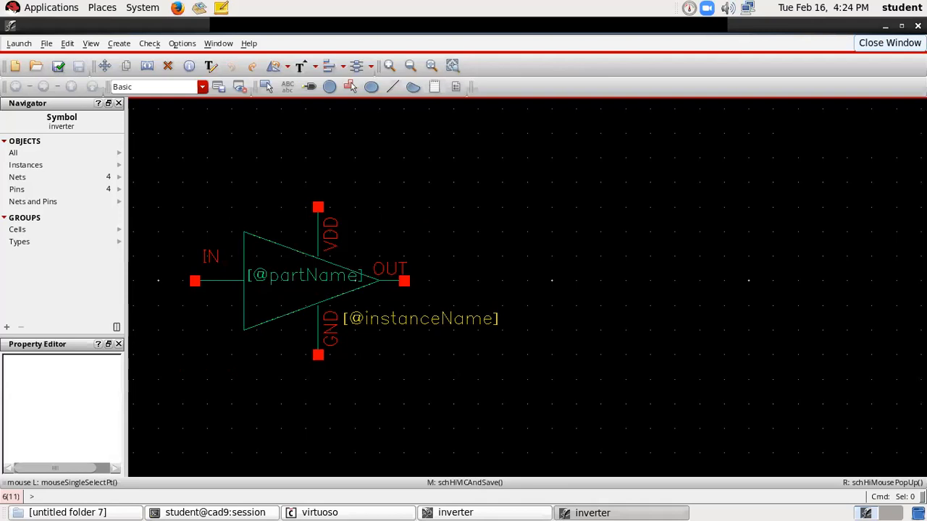
{"action": "left_click", "coordinate": [918, 25]}
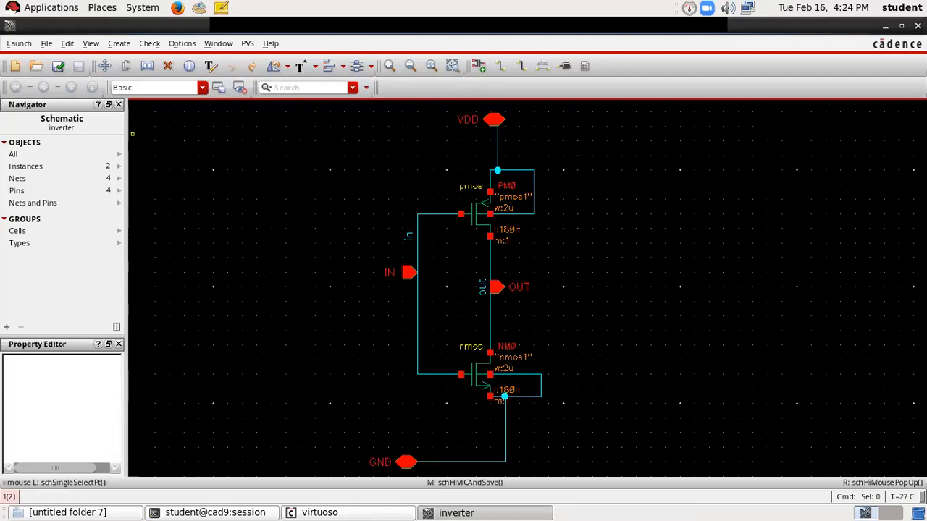
- Create a new schematic cell named test_inverter in library MyLIB1, opened in a new tab
{"action": "left_click", "coordinate": [46, 43]}
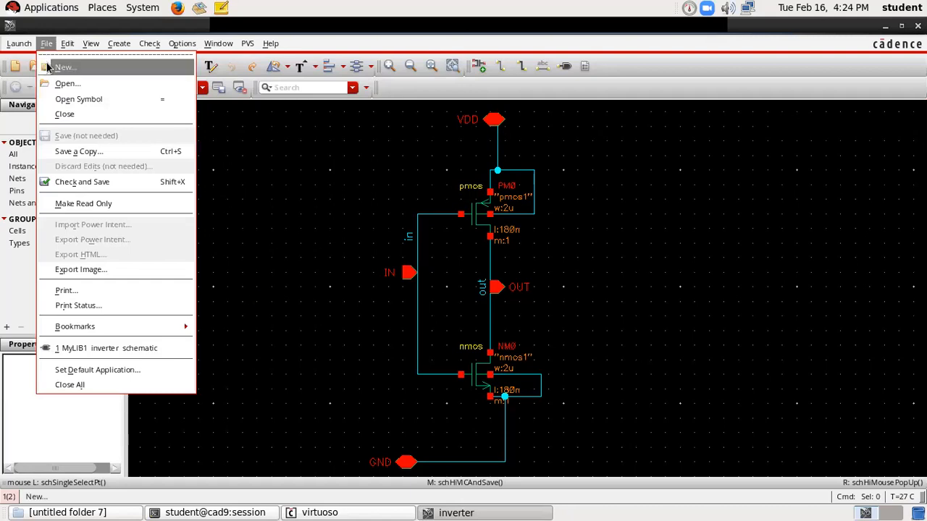
{"action": "left_click", "coordinate": [63, 67]}
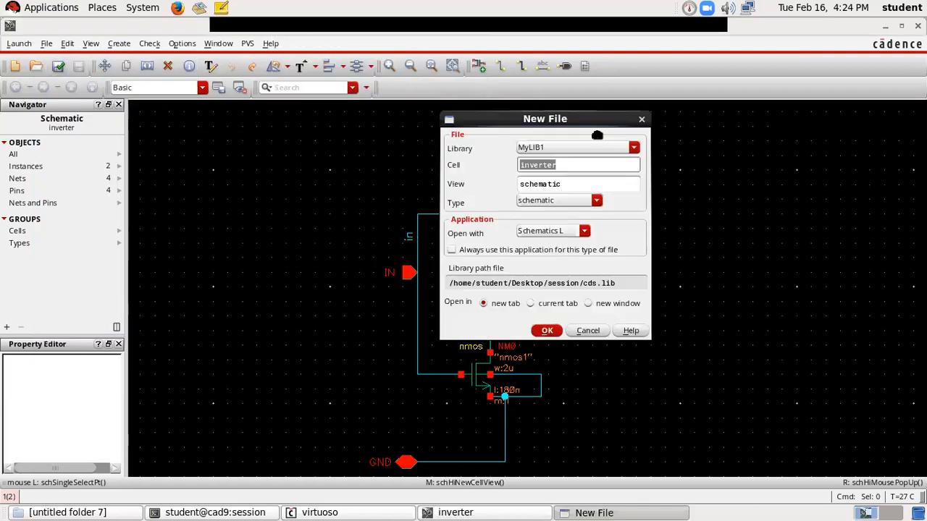
{"action": "left_click", "coordinate": [669, 179]}
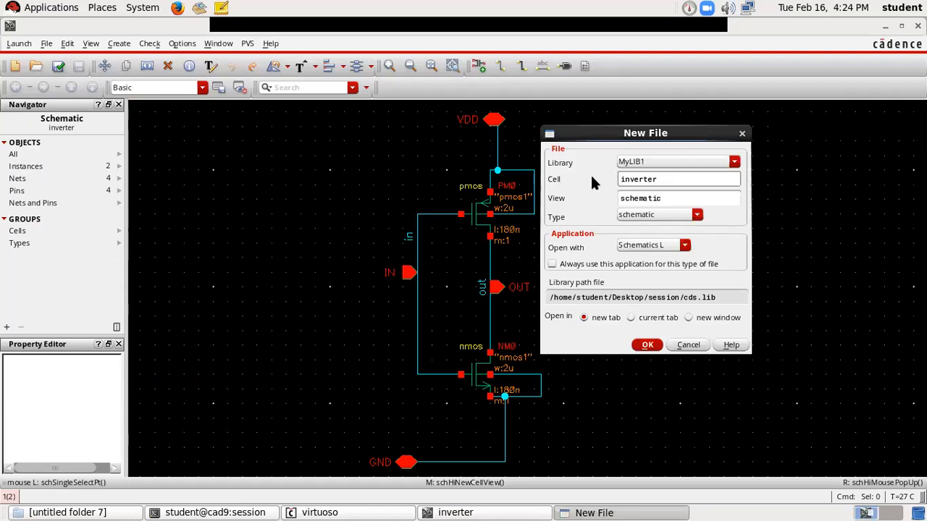
{"action": "key", "text": "Home"}
{"action": "type", "text": "test_"}
{"action": "left_click", "coordinate": [645, 345]}
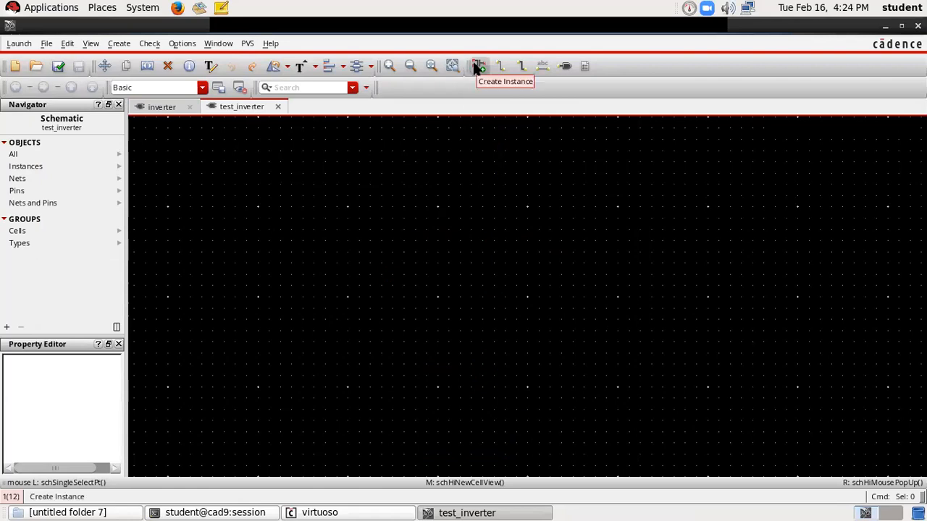
{"action": "left_click", "coordinate": [148, 107]}
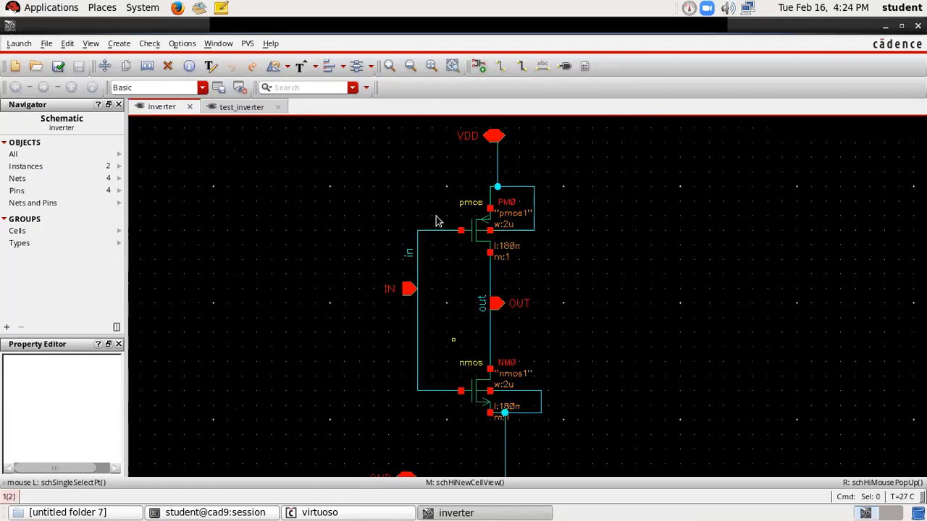
{"action": "left_click", "coordinate": [239, 107]}
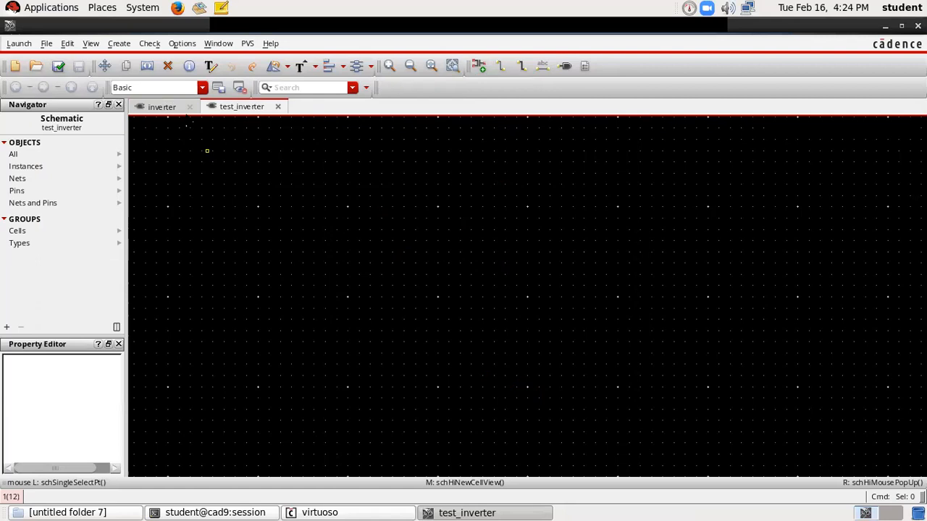
{"action": "left_click", "coordinate": [170, 107]}
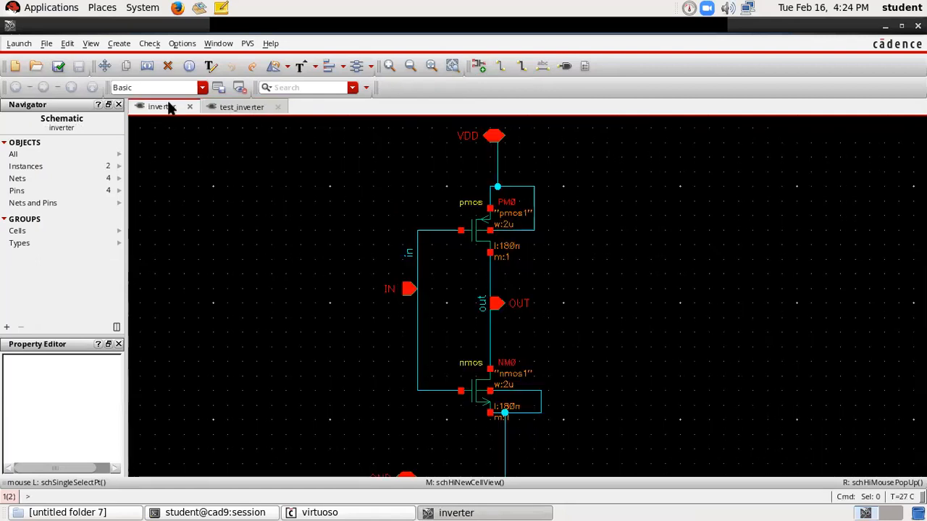
{"action": "left_click", "coordinate": [223, 108]}
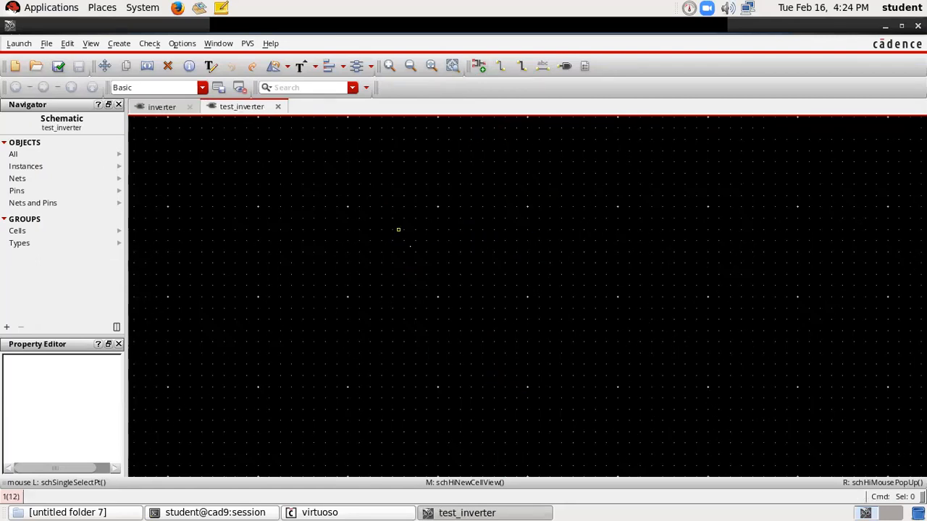
- Place one instance of the inverter cell's symbol view from library MyLIB1 in the upper middle of the test_inverter schematic
{"action": "left_click", "coordinate": [479, 67]}
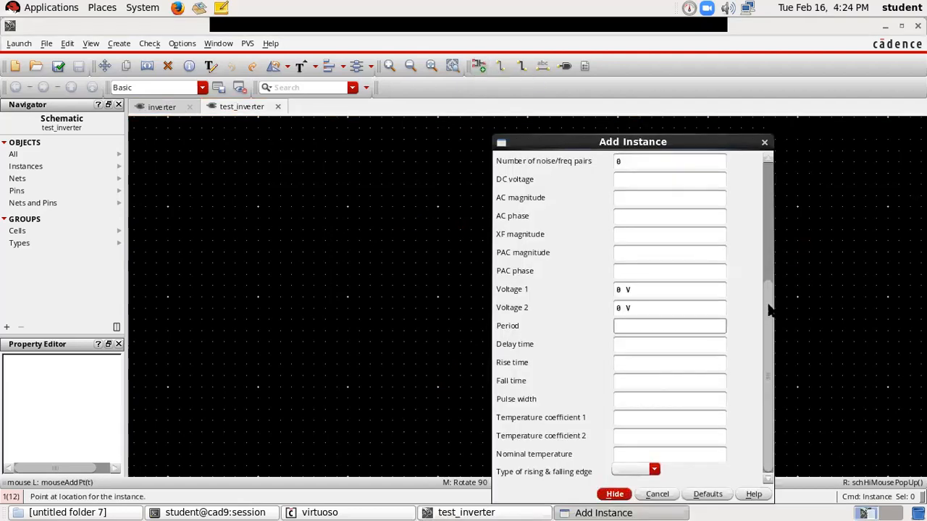
{"action": "scroll", "coordinate": [761, 196], "scroll_direction": "up", "scroll_amount": 6}
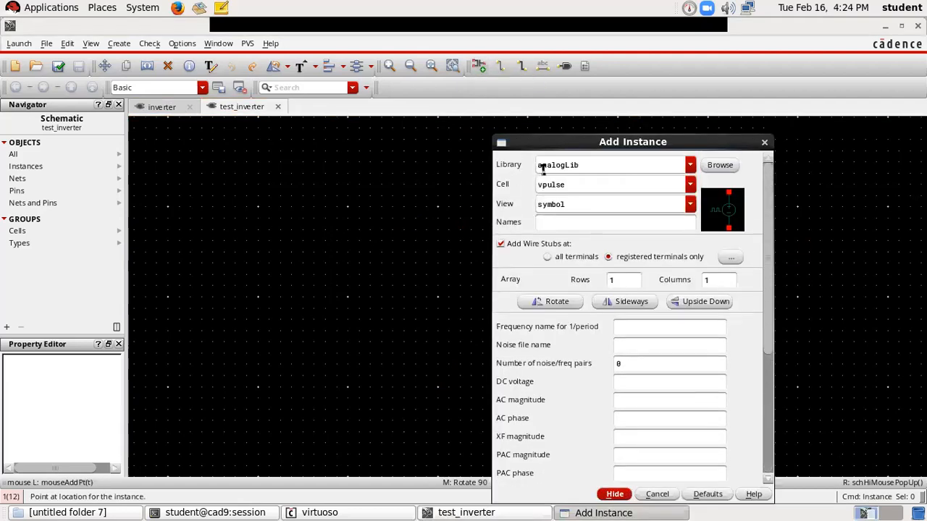
{"action": "left_click", "coordinate": [690, 166]}
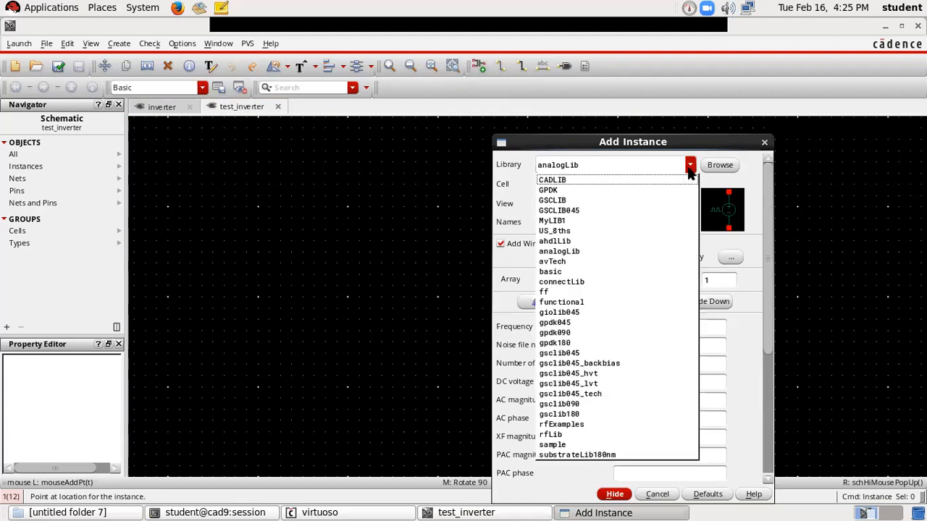
{"action": "left_click", "coordinate": [621, 220]}
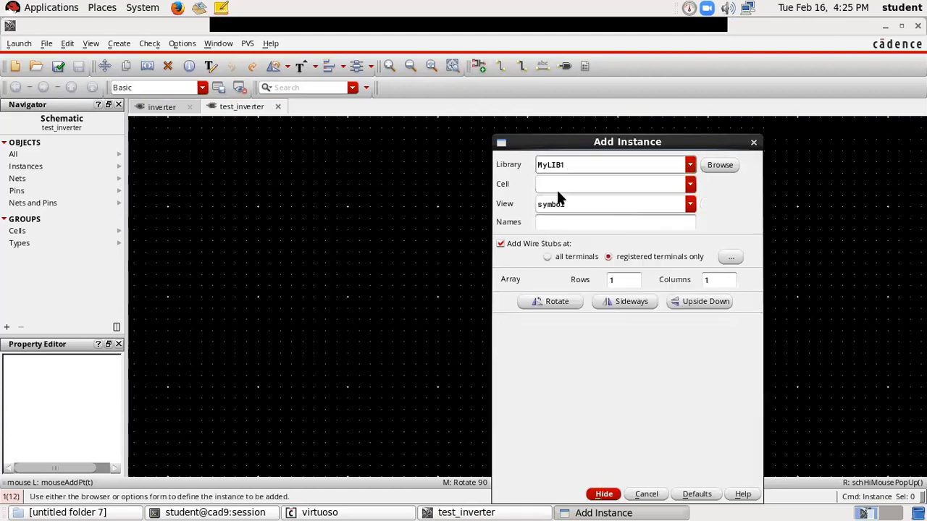
{"action": "left_click", "coordinate": [690, 186]}
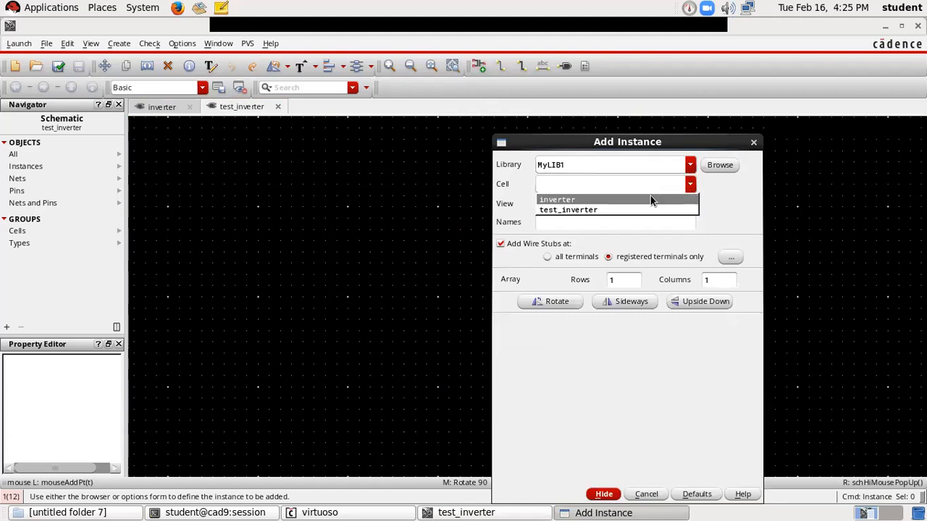
{"action": "left_click", "coordinate": [650, 199]}
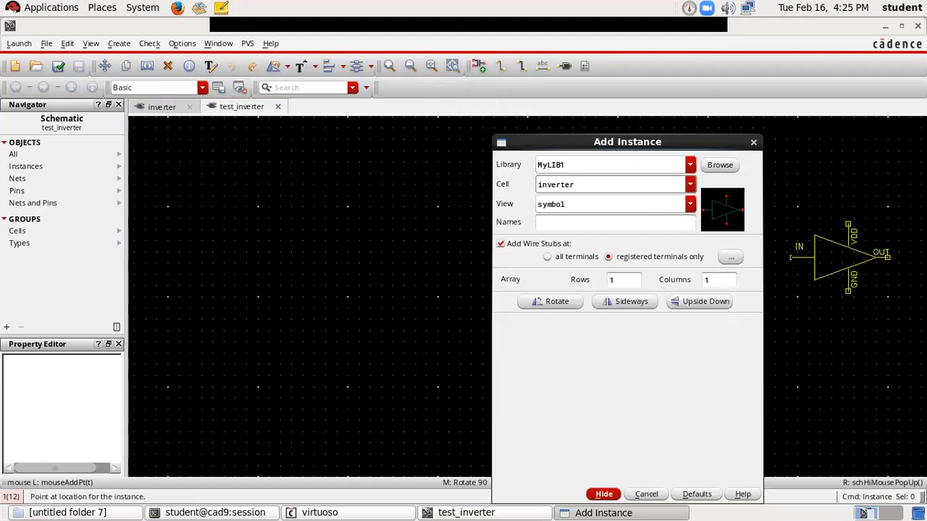
{"action": "left_click", "coordinate": [603, 495]}
{"action": "left_click", "coordinate": [399, 238]}
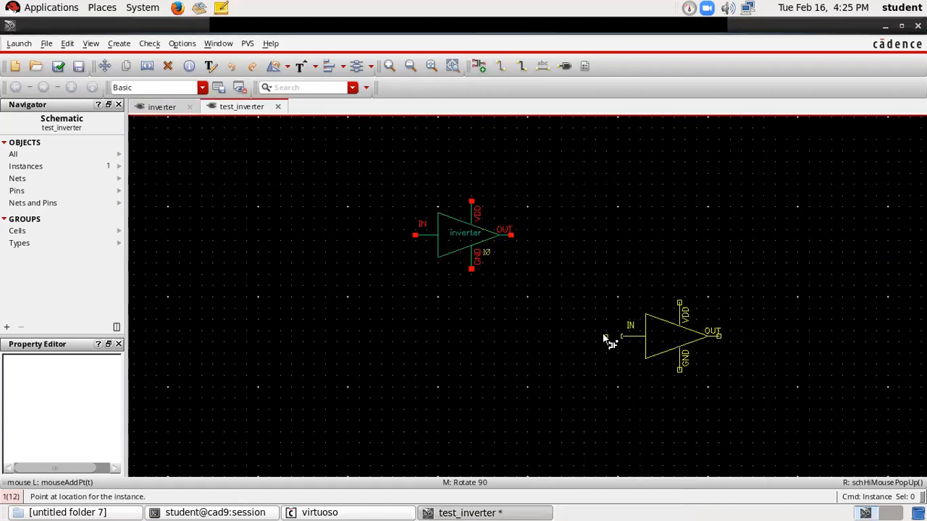
{"action": "key", "text": "Escape"}
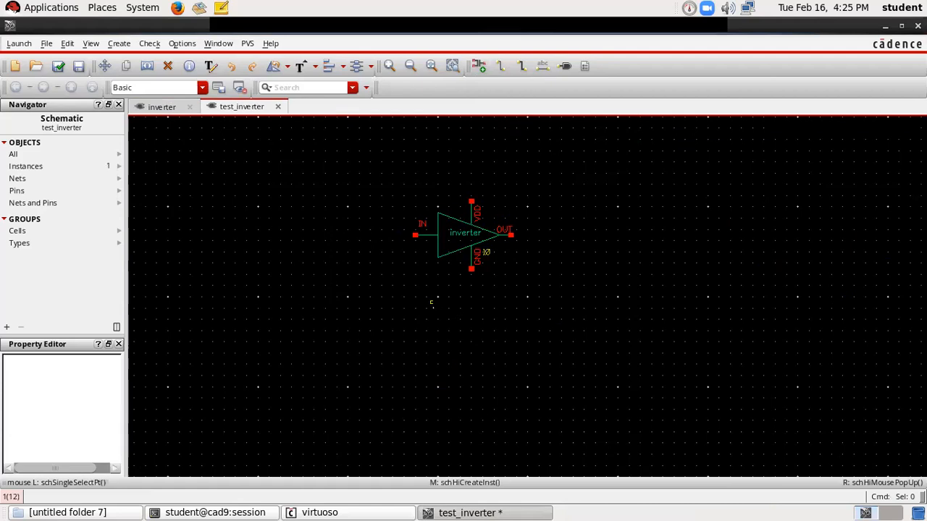
- Place a vdc source from analogLib above and to the left of the inverter instance
{"action": "left_click", "coordinate": [478, 65]}
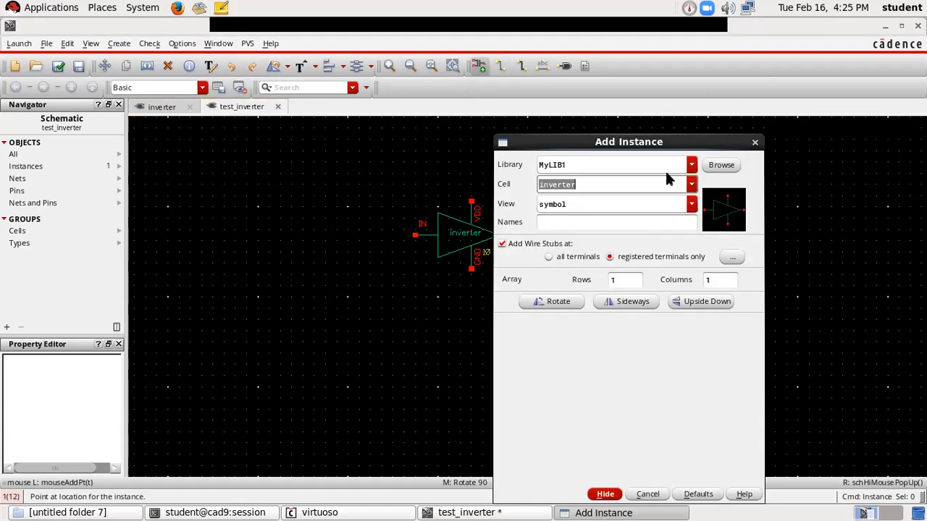
{"action": "left_click", "coordinate": [691, 165]}
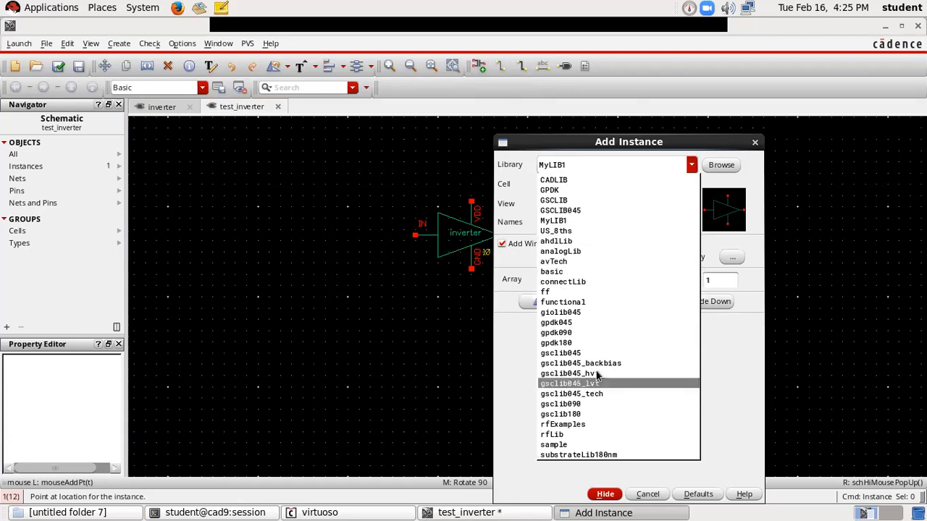
{"action": "left_click", "coordinate": [731, 148]}
{"action": "left_click_drag", "start_coordinate": [731, 149], "coordinate": [738, 148]}
{"action": "left_click", "coordinate": [652, 168]}
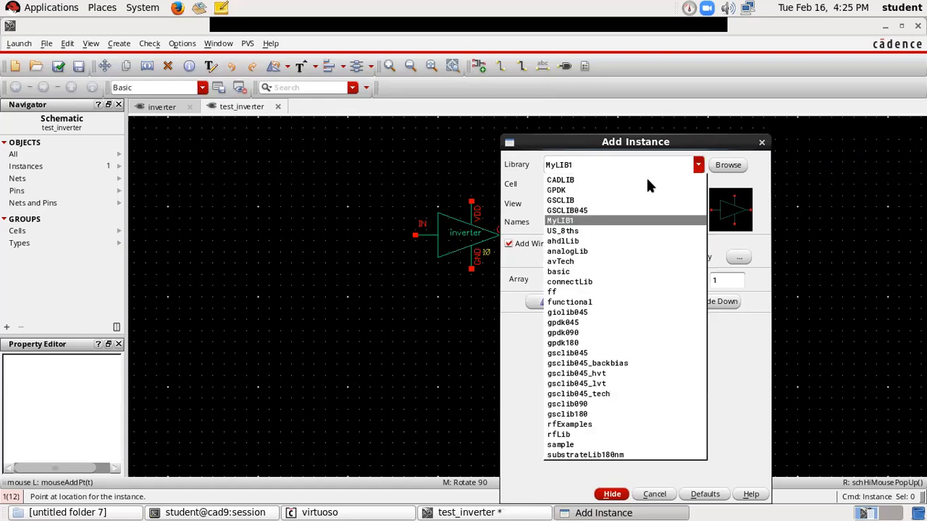
{"action": "left_click", "coordinate": [572, 251]}
{"action": "left_click", "coordinate": [698, 186]}
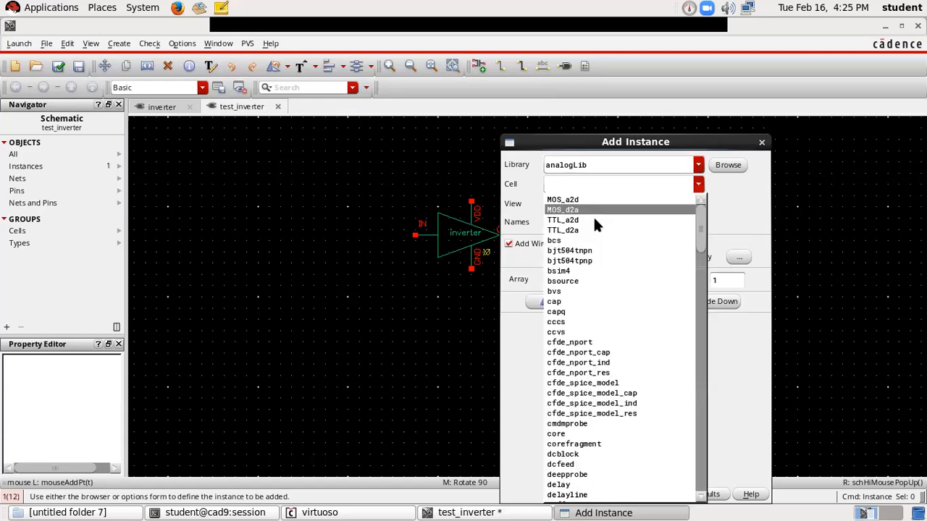
{"action": "left_click_drag", "start_coordinate": [698, 228], "coordinate": [697, 470]}
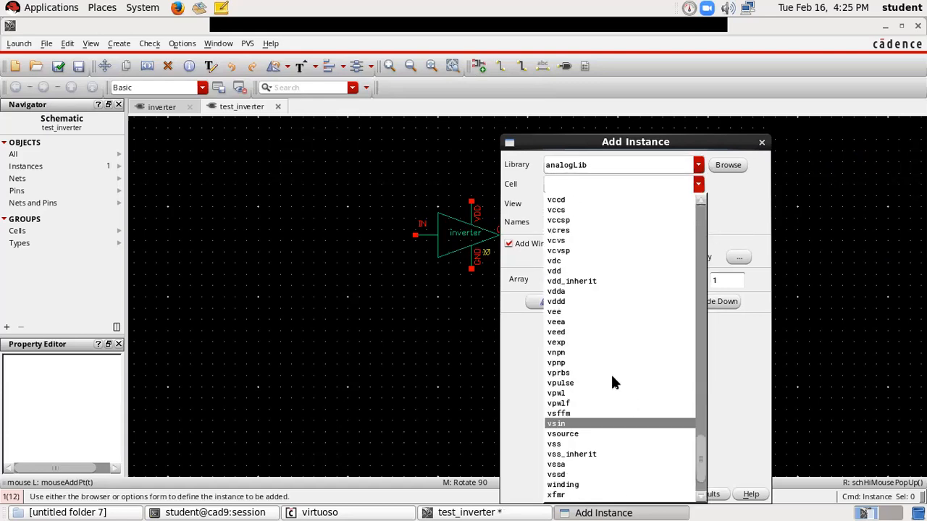
{"action": "left_click", "coordinate": [590, 261]}
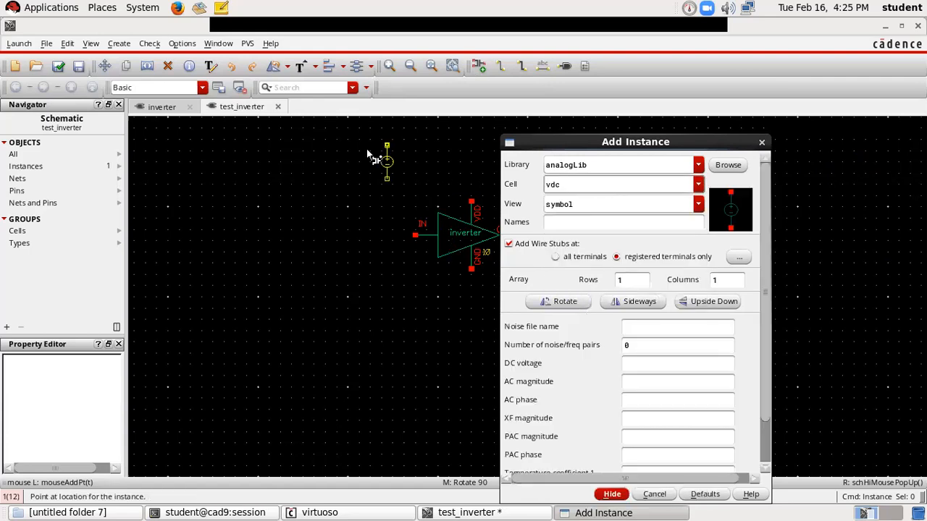
{"action": "left_click", "coordinate": [297, 168]}
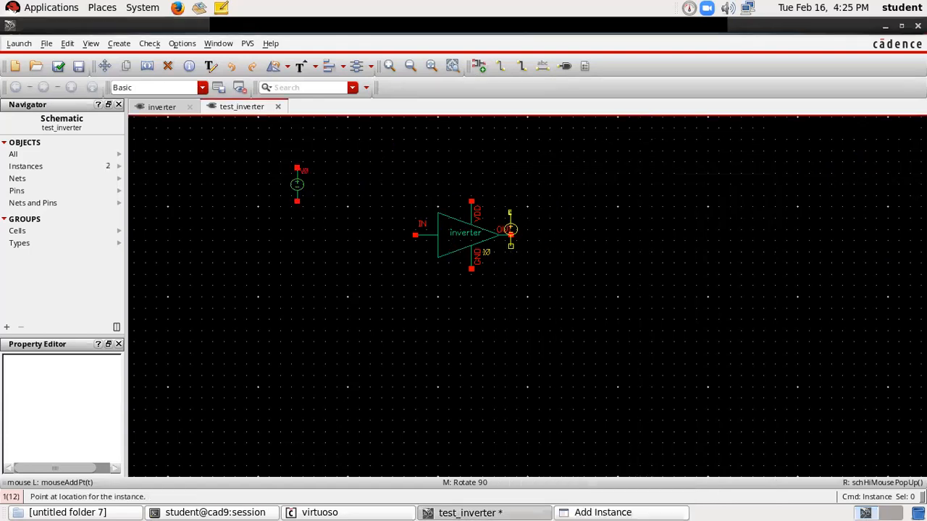
{"action": "key", "text": "Escape"}
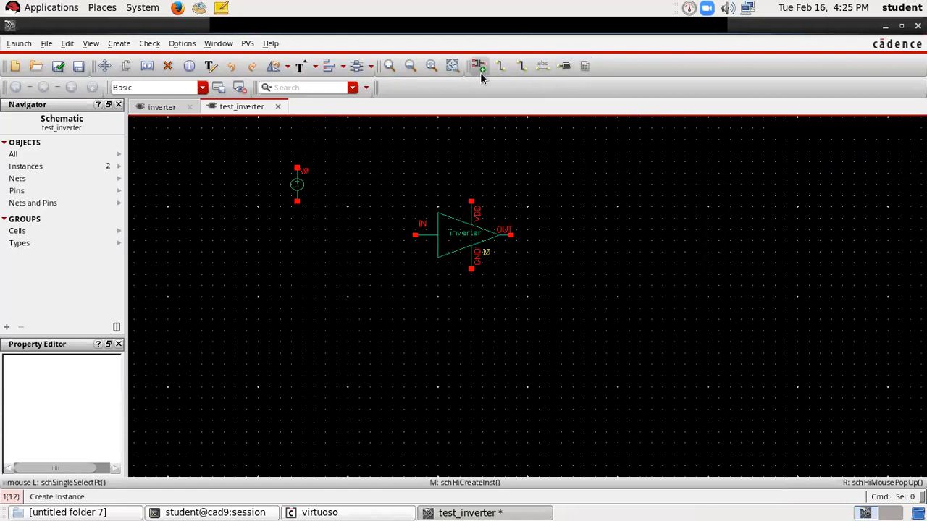
- Select the vpulse cell from analogLib as the instance to add, and set its Voltage 2 to 3.3 V
{"action": "left_click", "coordinate": [478, 66]}
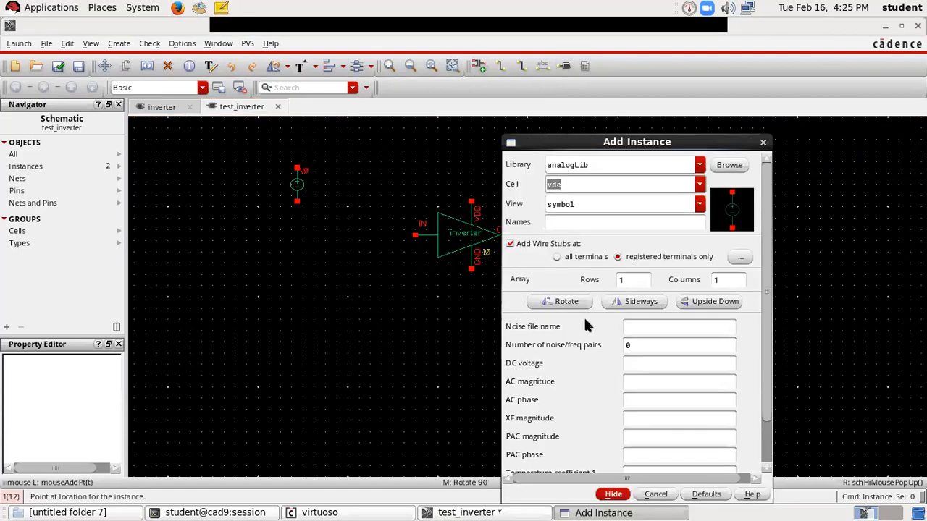
{"action": "left_click", "coordinate": [699, 184]}
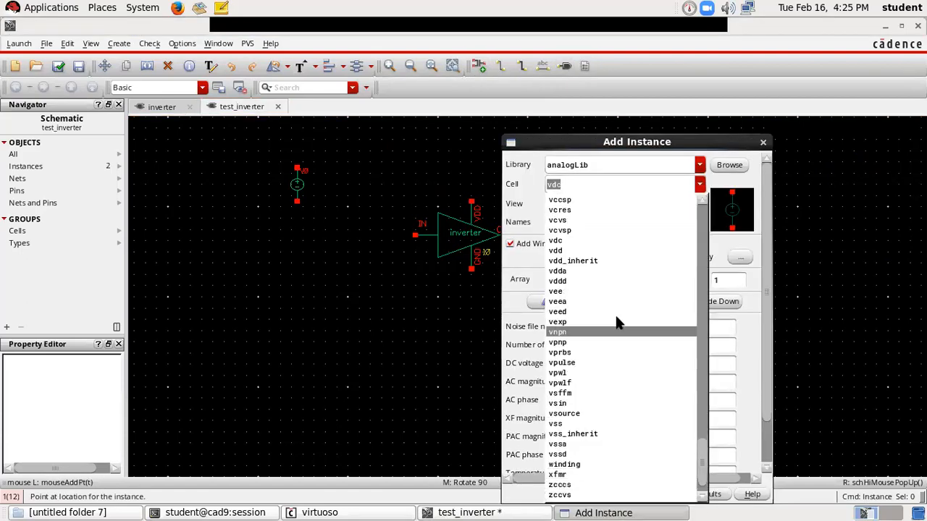
{"action": "left_click", "coordinate": [580, 363]}
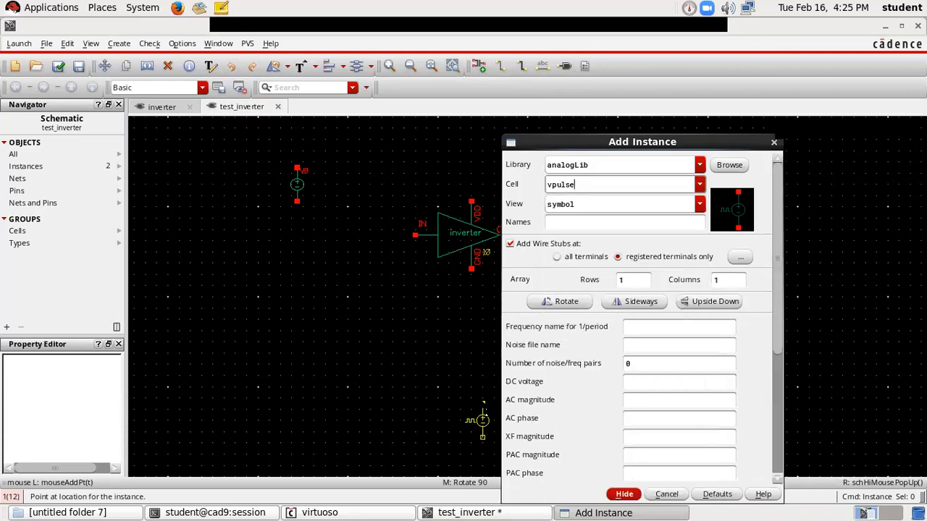
{"action": "scroll", "coordinate": [631, 373], "scroll_direction": "down", "scroll_amount": 3}
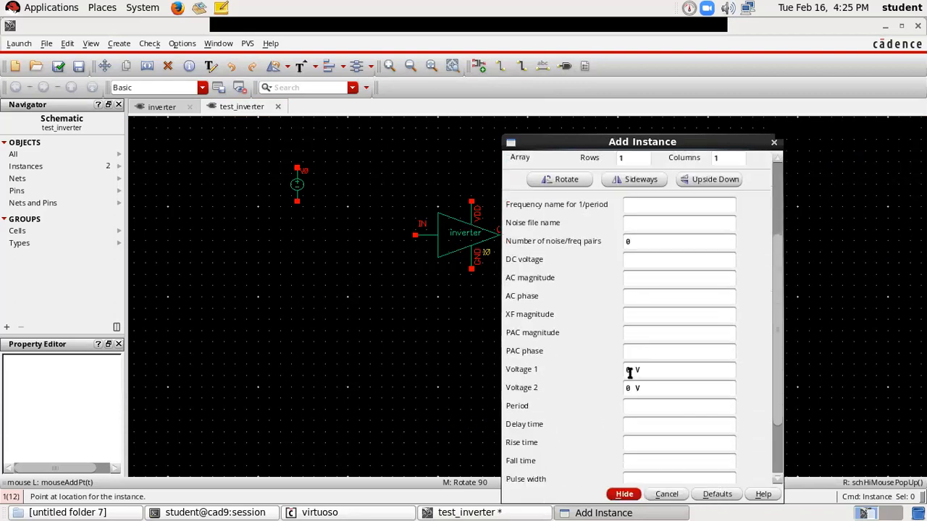
{"action": "left_click", "coordinate": [629, 373]}
{"action": "left_click", "coordinate": [628, 387]}
{"action": "type", "text": "3.3"}
- Set the vpulse period to 1n and pulse width to 0.5n, and place the source between the vdc source and the inverter, slightly lower
{"action": "scroll", "coordinate": [611, 382], "scroll_direction": "down", "scroll_amount": 2}
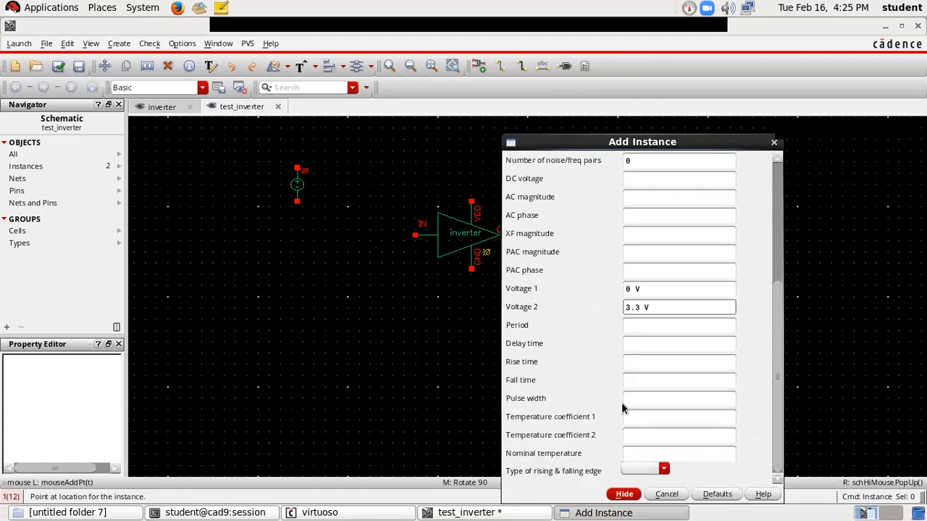
{"action": "left_click", "coordinate": [645, 398]}
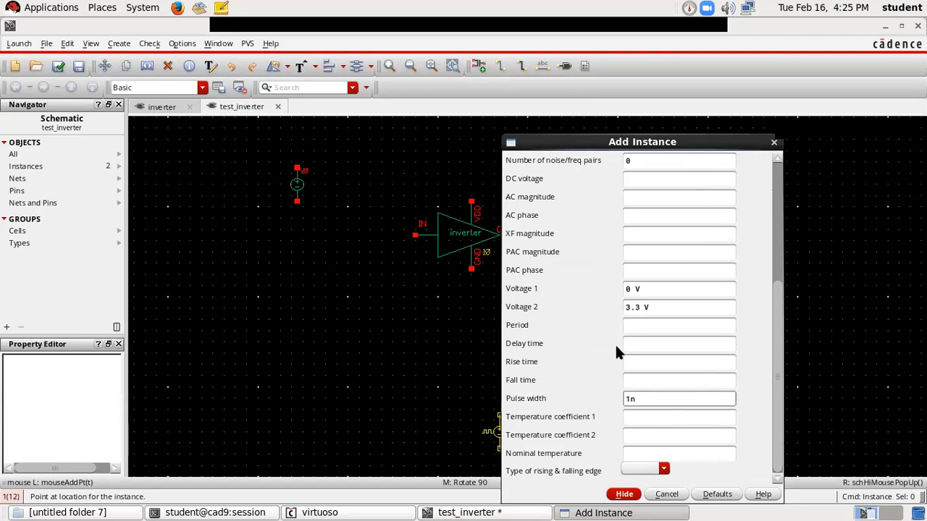
{"action": "left_click", "coordinate": [625, 327]}
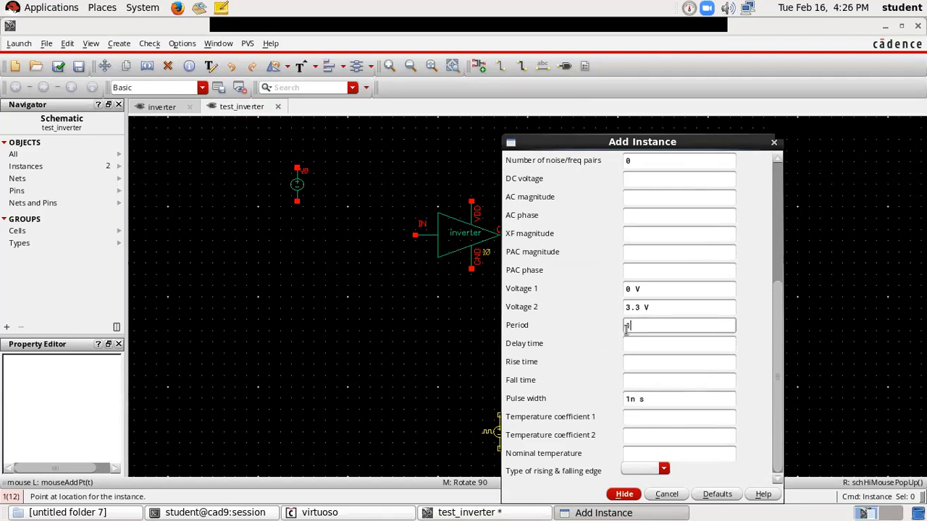
{"action": "type", "text": "1n"}
{"action": "left_click", "coordinate": [635, 399]}
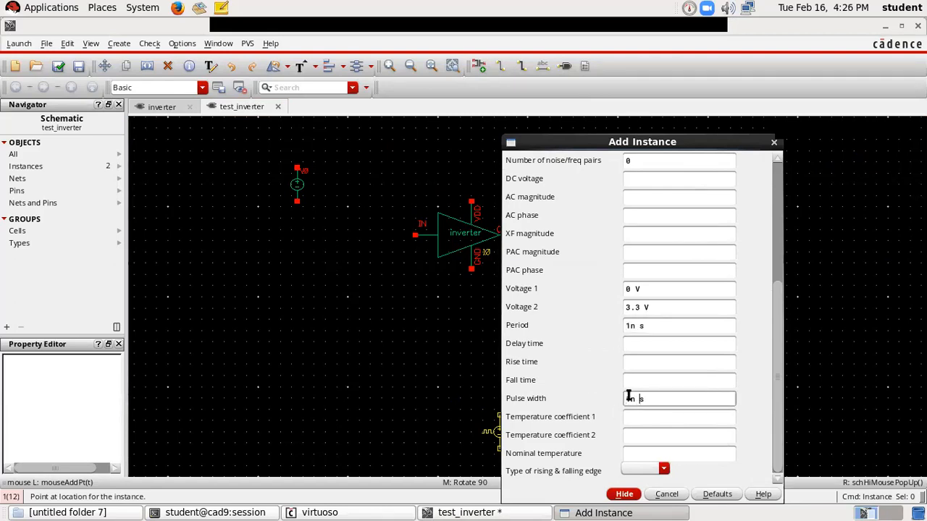
{"action": "type", "text": "0.3"}
{"action": "key", "text": "BackSpace"}
{"action": "type", "text": "5"}
{"action": "left_click", "coordinate": [624, 495]}
{"action": "left_click", "coordinate": [342, 249]}
{"action": "key", "text": "Escape"}
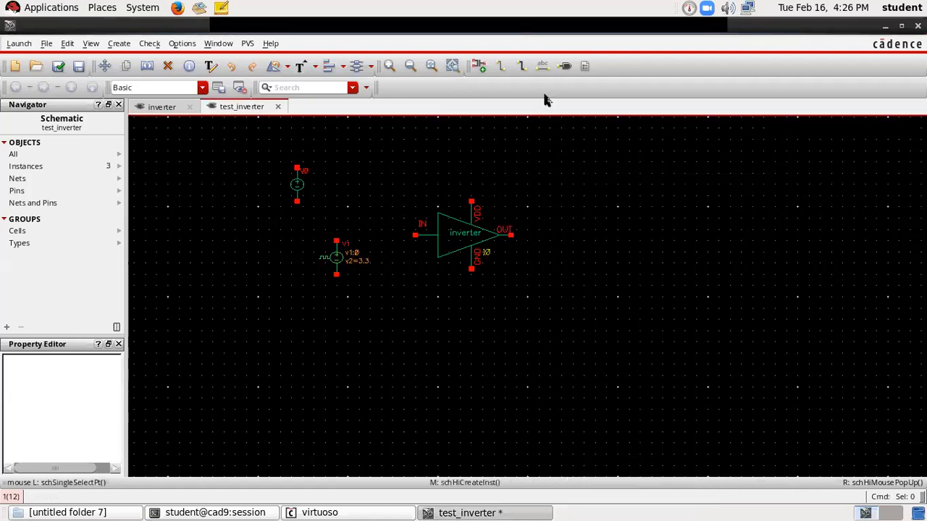
- Place a gnd symbol from analogLib just below the vpulse source and another just below the vdc source
{"action": "left_click", "coordinate": [479, 66]}
{"action": "scroll", "coordinate": [776, 290], "scroll_direction": "up", "scroll_amount": 5}
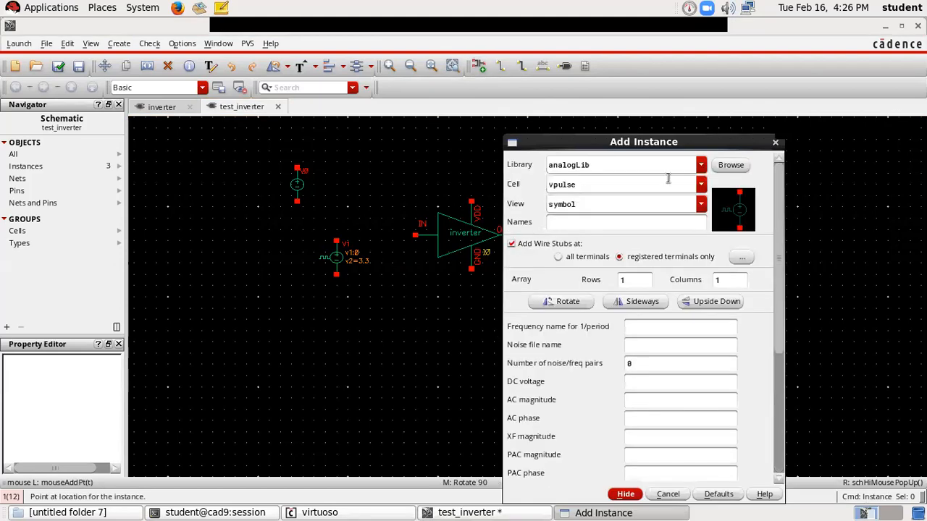
{"action": "left_click", "coordinate": [701, 184]}
{"action": "left_click", "coordinate": [589, 186]}
{"action": "double_click", "coordinate": [589, 185]}
{"action": "type", "text": "gnd"}
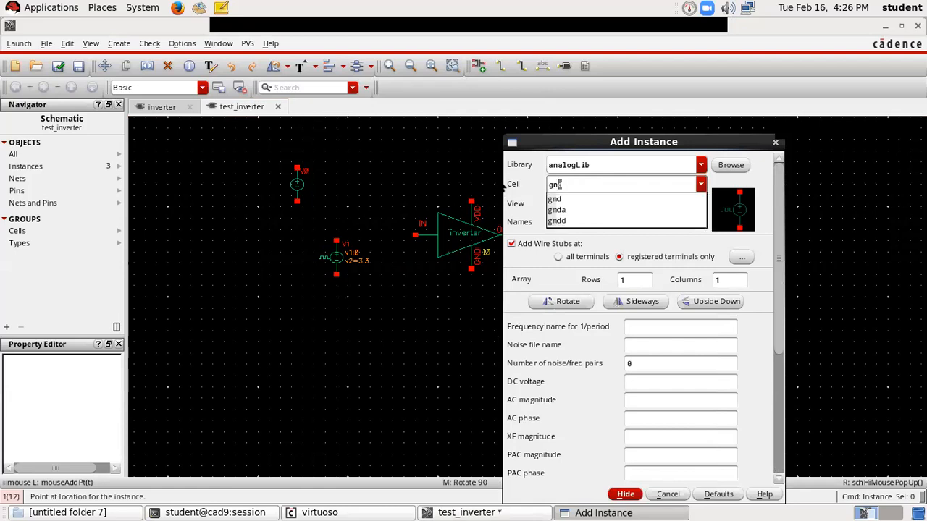
{"action": "left_click", "coordinate": [561, 199]}
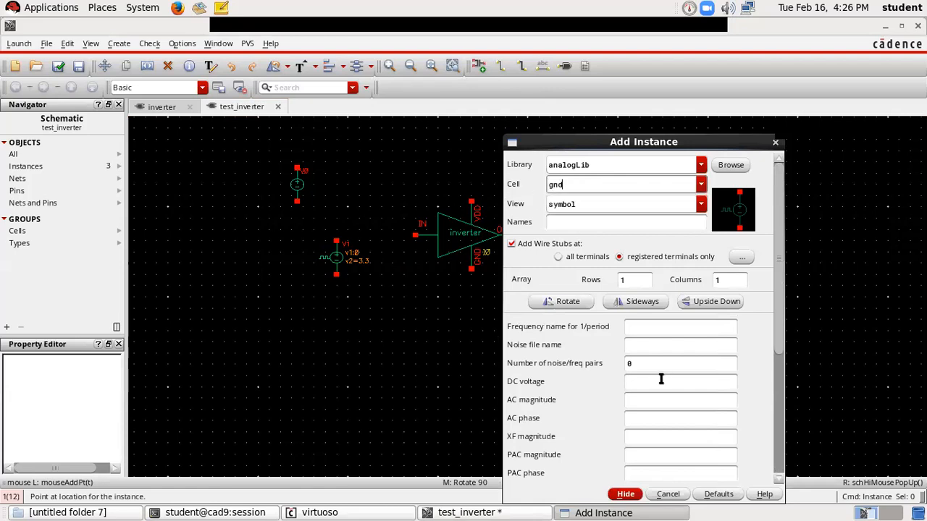
{"action": "left_click", "coordinate": [625, 494]}
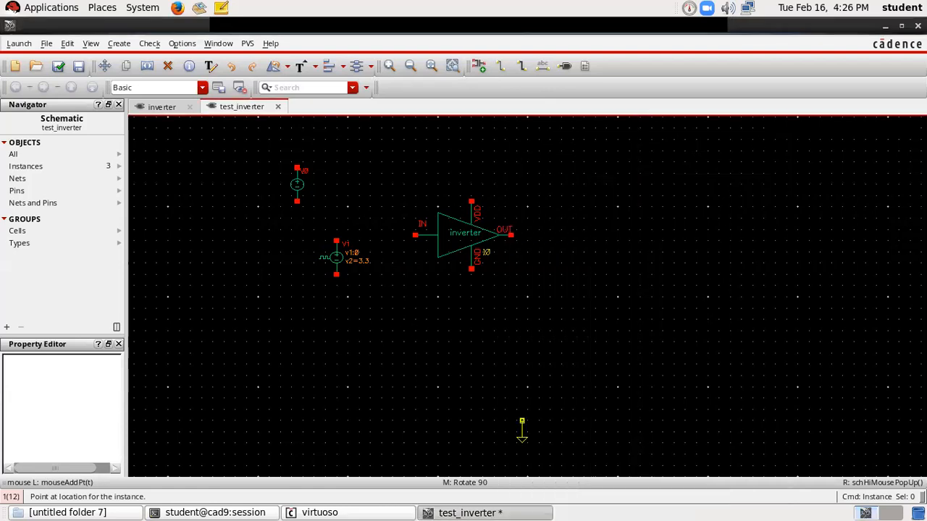
{"action": "left_click", "coordinate": [336, 286]}
{"action": "left_click", "coordinate": [297, 218]}
{"action": "key", "text": "Escape"}
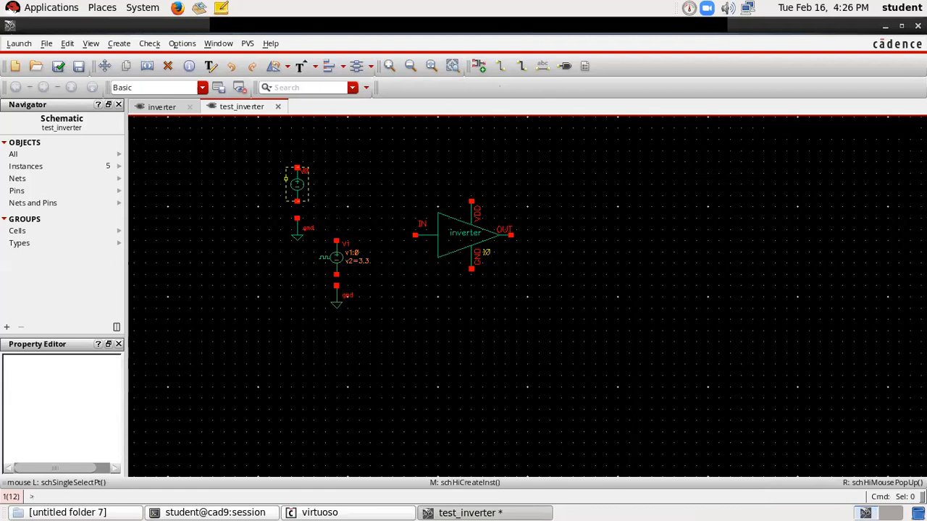
- Copy the gnd symbol under the vpulse source to just below the inverter's GND pin
{"action": "left_click", "coordinate": [126, 66]}
{"action": "left_click", "coordinate": [336, 302]}
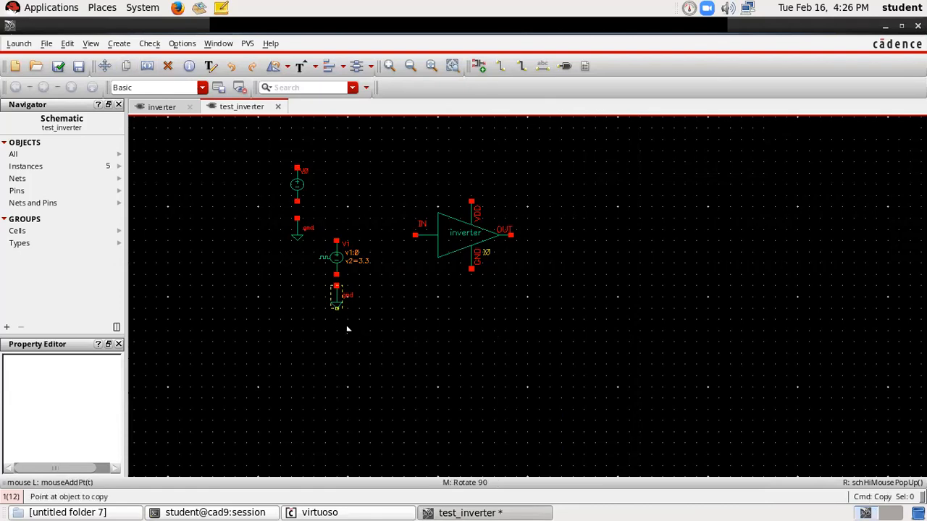
{"action": "left_click", "coordinate": [466, 307]}
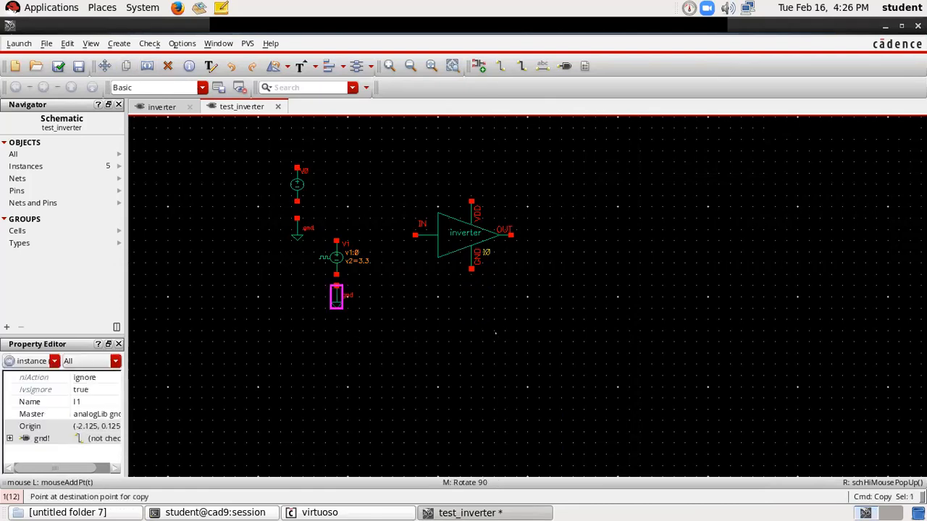
- Wire the vdc source's positive terminal to the inverter's VDD pin, and the inverter's GND pin to the gnd symbol beneath it
{"action": "left_click", "coordinate": [500, 66]}
{"action": "left_click", "coordinate": [297, 168]}
{"action": "left_click", "coordinate": [471, 201]}
{"action": "left_click", "coordinate": [472, 268]}
{"action": "left_click", "coordinate": [466, 291]}
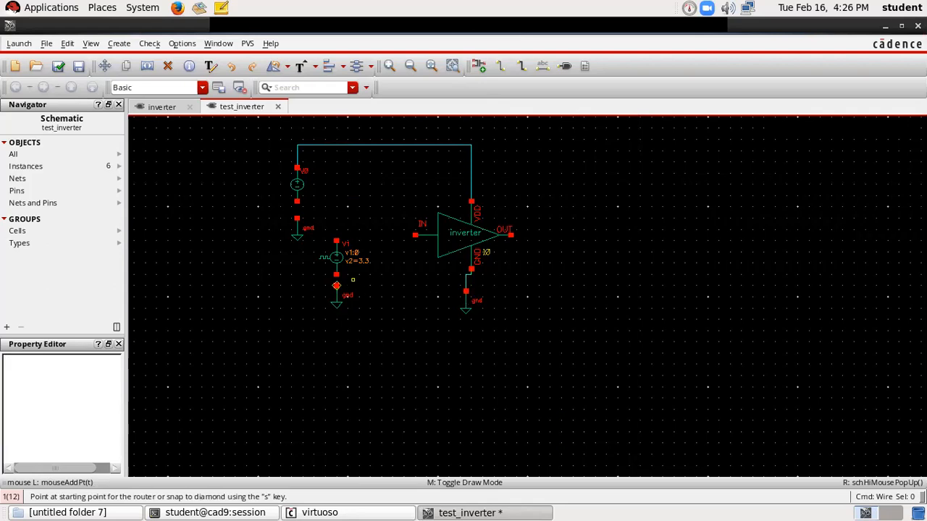
- Wire the lower terminals of both sources to their gnd symbols, and the vpulse source's upper terminal to the inverter's IN pin
{"action": "left_click", "coordinate": [336, 275]}
{"action": "left_click", "coordinate": [336, 286]}
{"action": "left_click", "coordinate": [297, 200]}
{"action": "left_click", "coordinate": [297, 218]}
{"action": "left_click", "coordinate": [337, 240]}
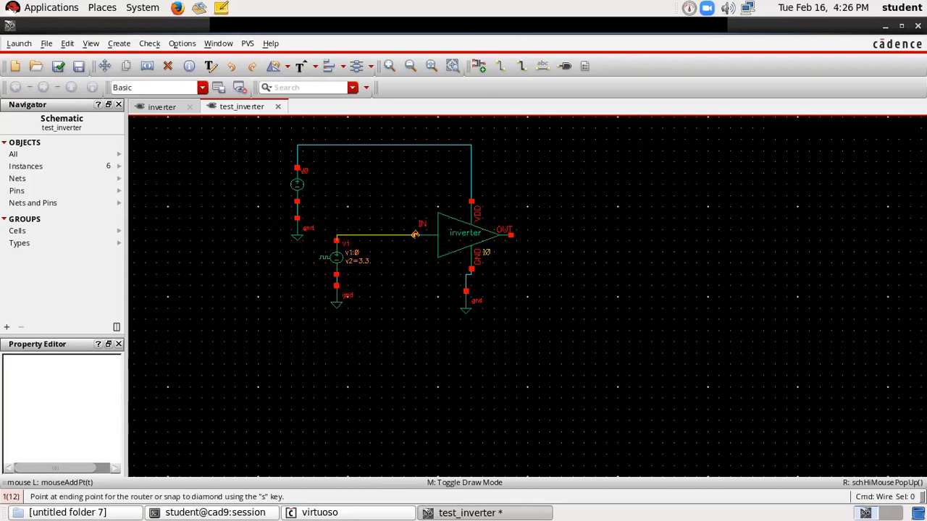
{"action": "left_click", "coordinate": [415, 235]}
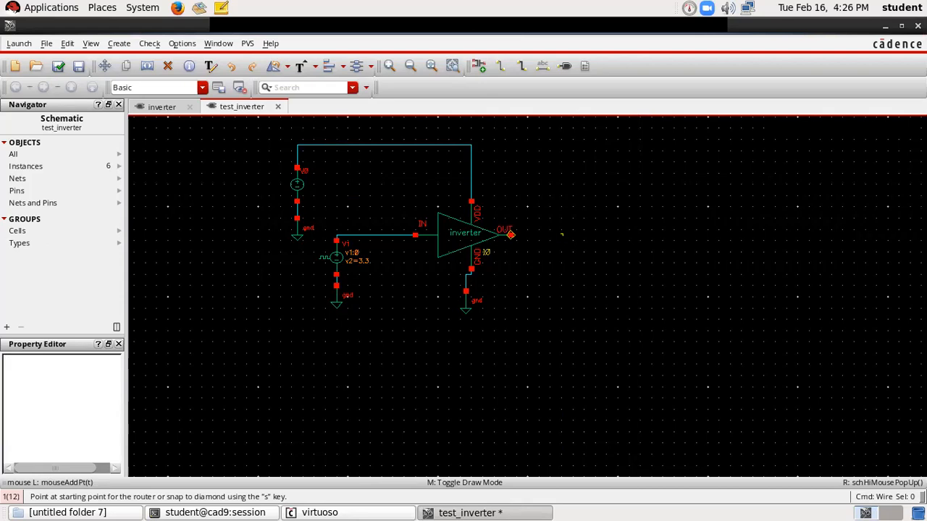
{"action": "key", "text": "Escape"}
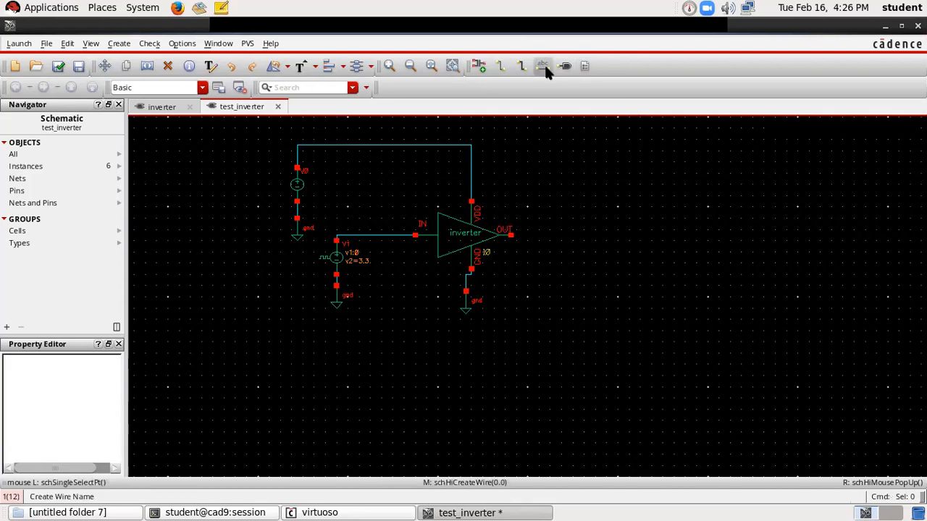
{"action": "left_click", "coordinate": [544, 66]}
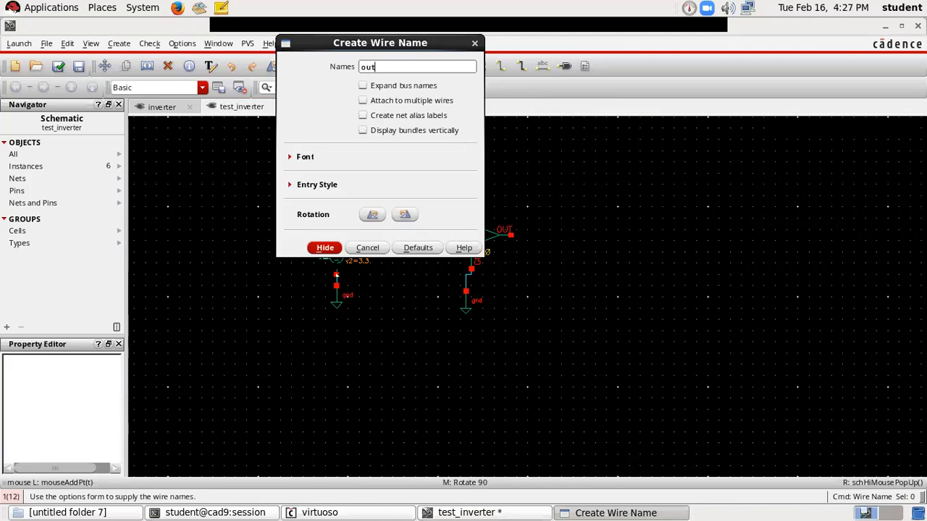
{"action": "left_click", "coordinate": [326, 248]}
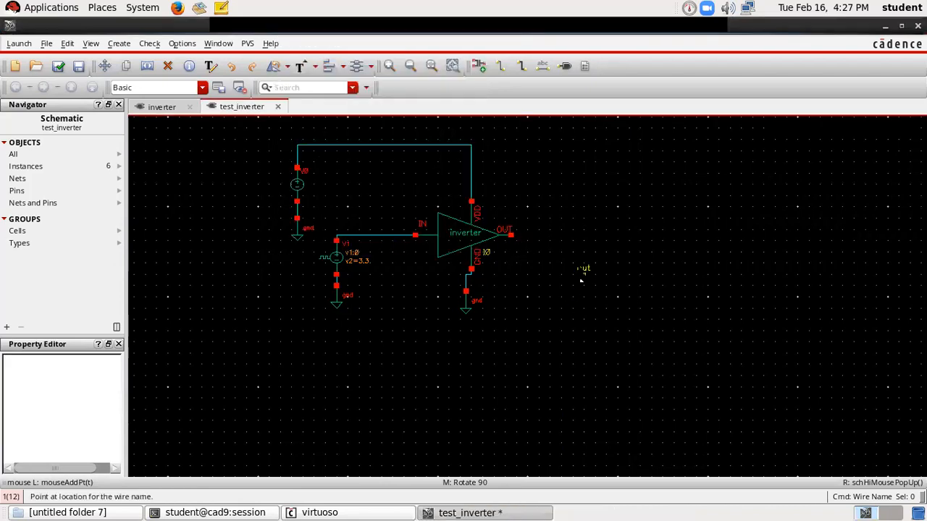
{"action": "left_click", "coordinate": [567, 234]}
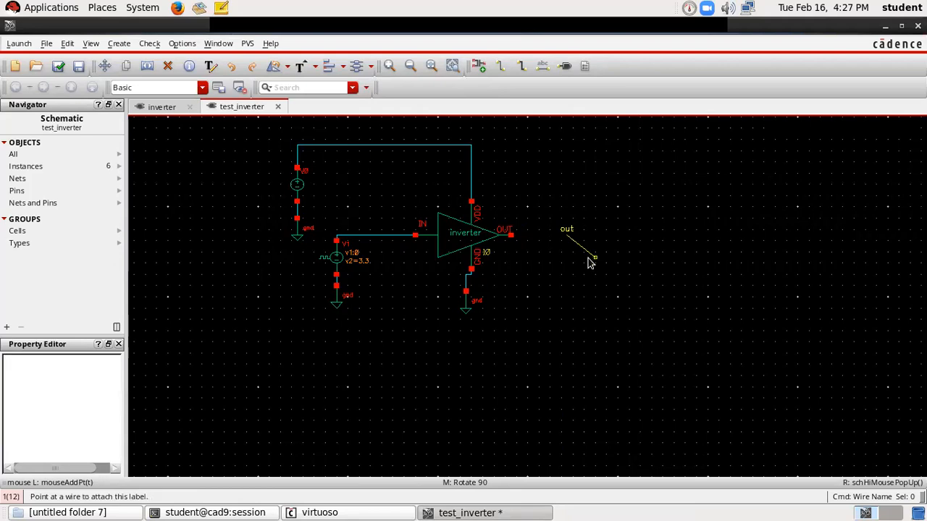
{"action": "key", "text": "Escape"}
{"action": "mouse_move", "coordinate": [436, 18]}
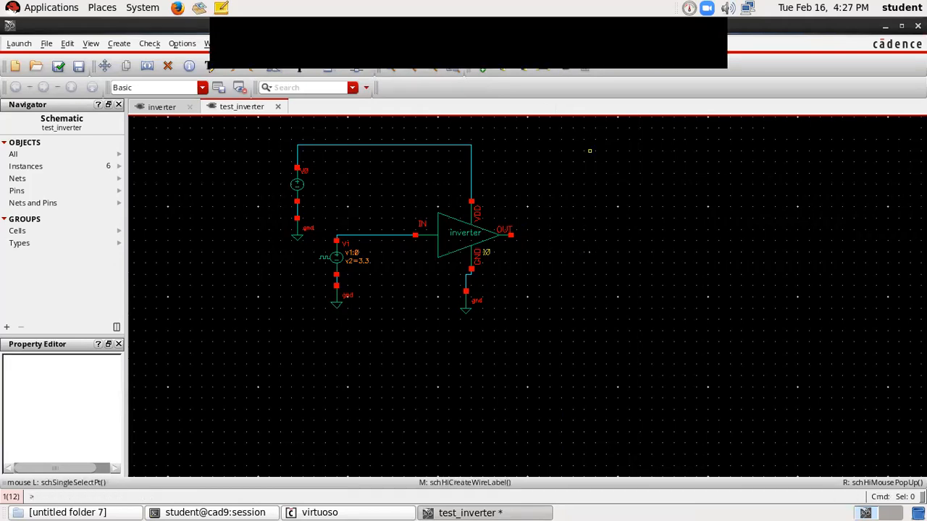
- Draw a short straight wire out from the inverter's OUT pin and attach the wire name out to it
{"action": "key", "text": "w"}
{"action": "left_click", "coordinate": [510, 234]}
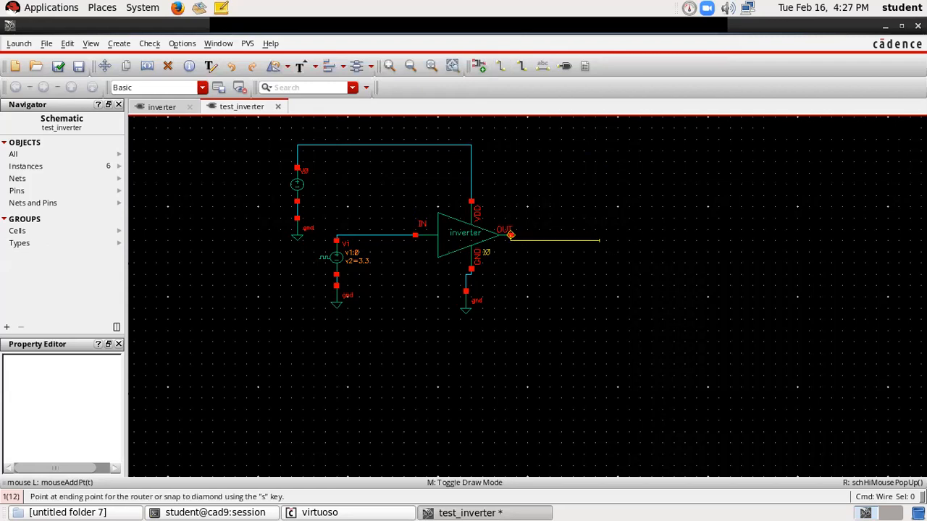
{"action": "double_click", "coordinate": [595, 236]}
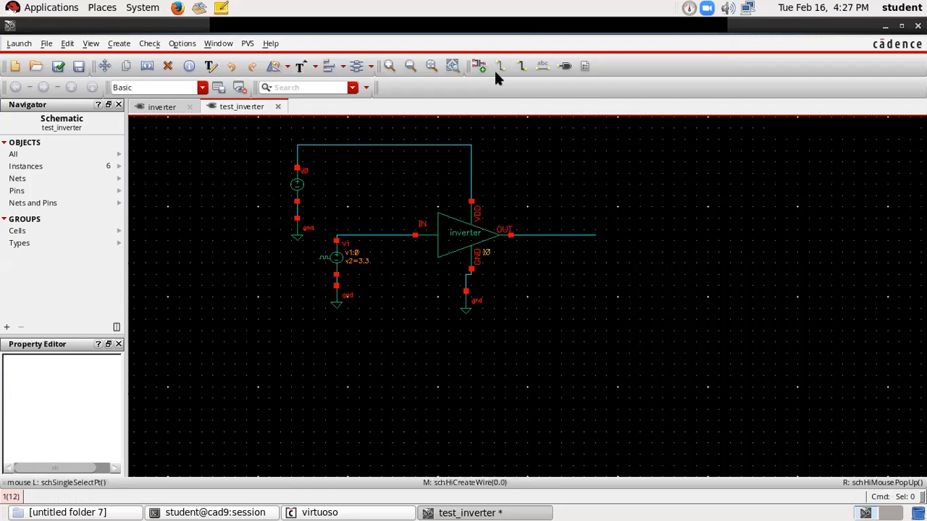
{"action": "left_click", "coordinate": [543, 65]}
{"action": "type", "text": "out"}
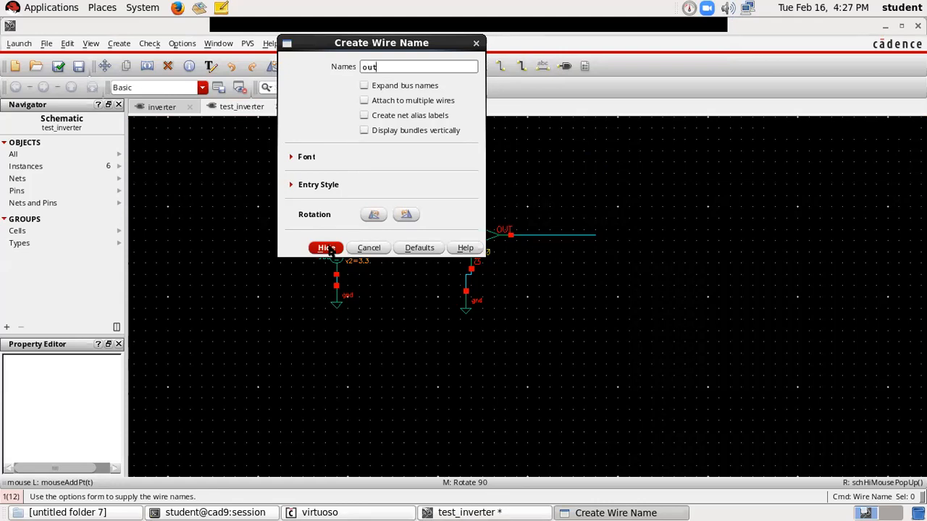
{"action": "left_click", "coordinate": [330, 249]}
{"action": "left_click", "coordinate": [554, 240]}
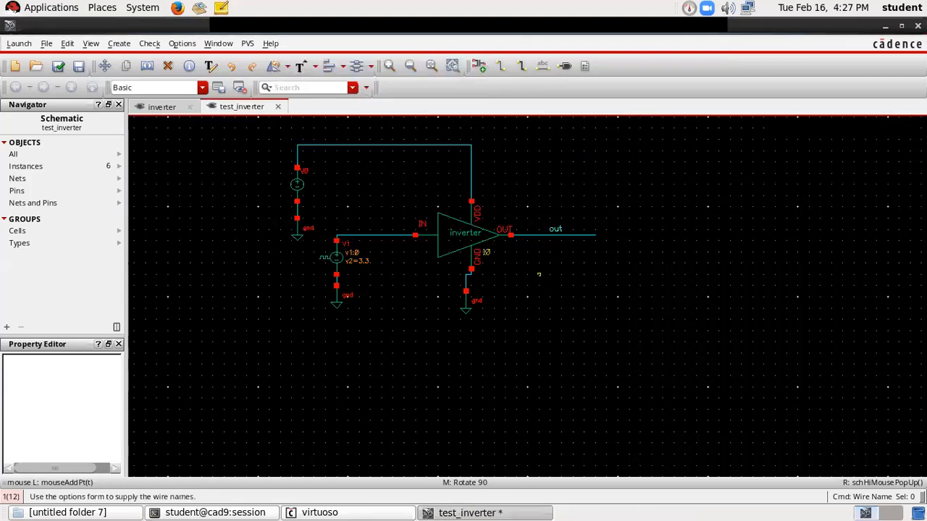
{"action": "key", "text": "Escape"}
- Set the vdc source's DC voltage to 3.3 V, and check and save the schematic
{"action": "left_click", "coordinate": [296, 181]}
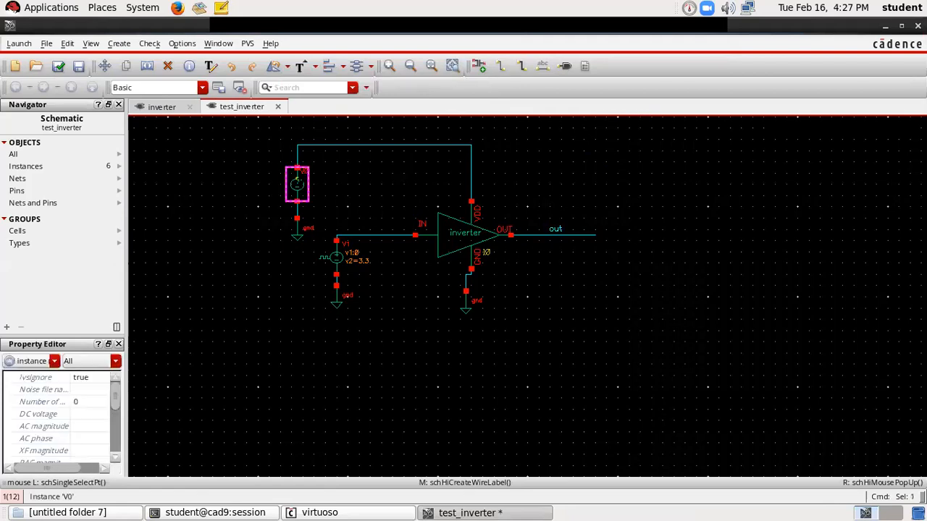
{"action": "left_click", "coordinate": [342, 184]}
{"action": "left_click", "coordinate": [297, 182]}
{"action": "left_click_drag", "start_coordinate": [60, 334], "coordinate": [59, 274]}
{"action": "left_click_drag", "start_coordinate": [116, 366], "coordinate": [114, 379]}
{"action": "scroll", "coordinate": [81, 363], "scroll_direction": "up", "scroll_amount": 1}
{"action": "left_click", "coordinate": [85, 352]}
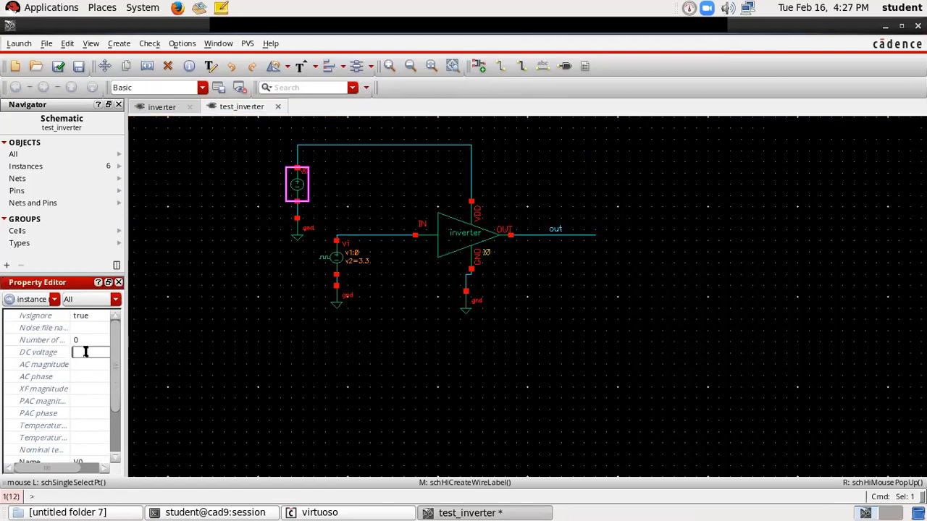
{"action": "type", "text": "3.3"}
{"action": "left_click_drag", "start_coordinate": [112, 366], "coordinate": [119, 478]}
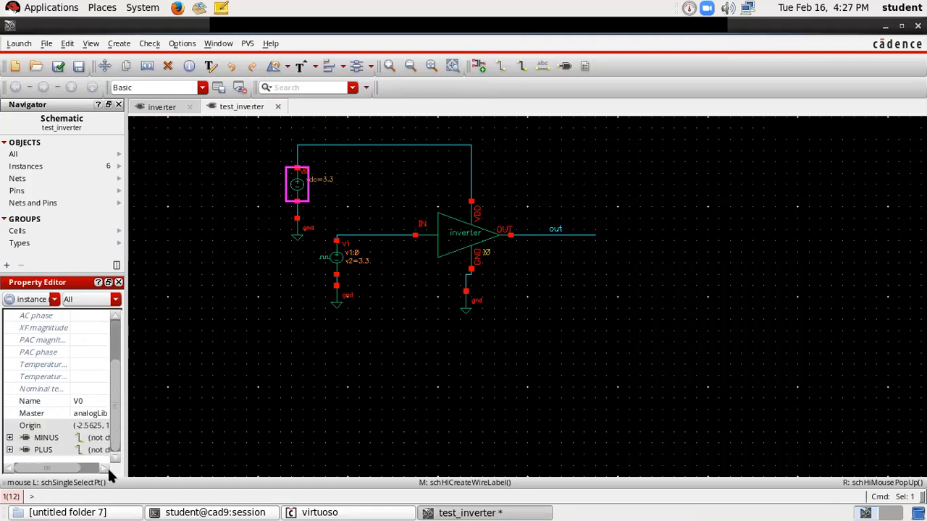
{"action": "scroll", "coordinate": [116, 382], "scroll_direction": "up", "scroll_amount": 2}
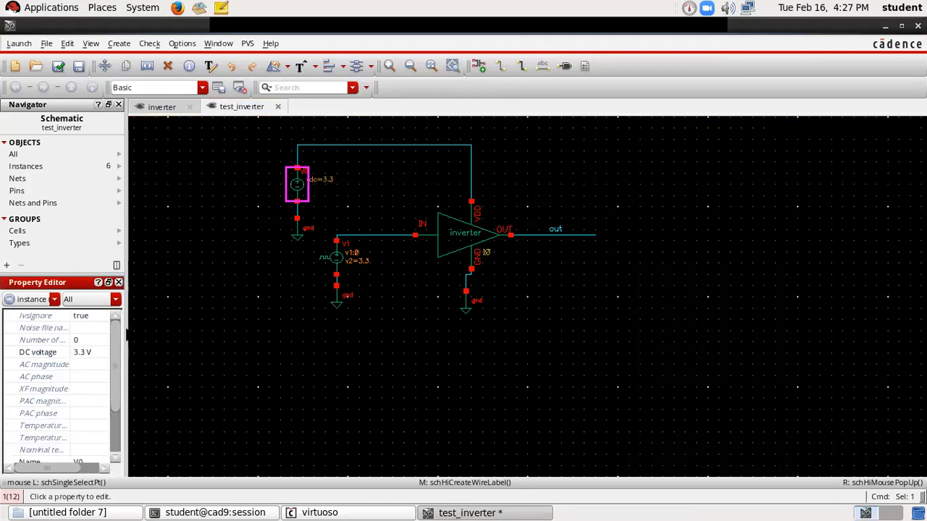
{"action": "left_click", "coordinate": [186, 409]}
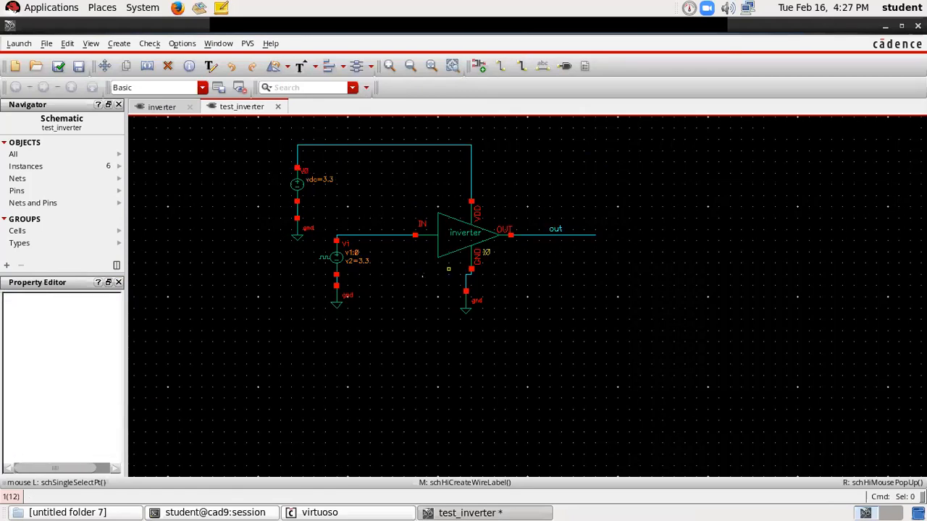
{"action": "left_click", "coordinate": [62, 65]}
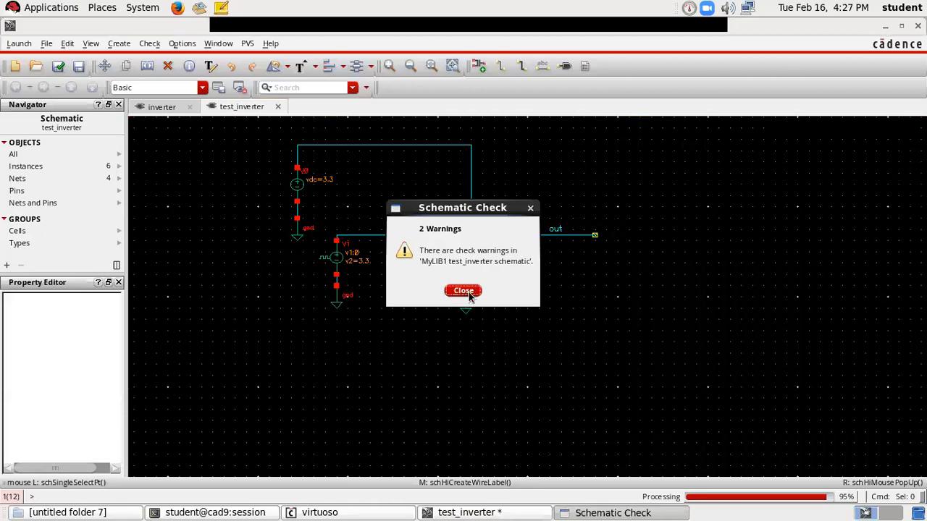
{"action": "left_click", "coordinate": [463, 292]}
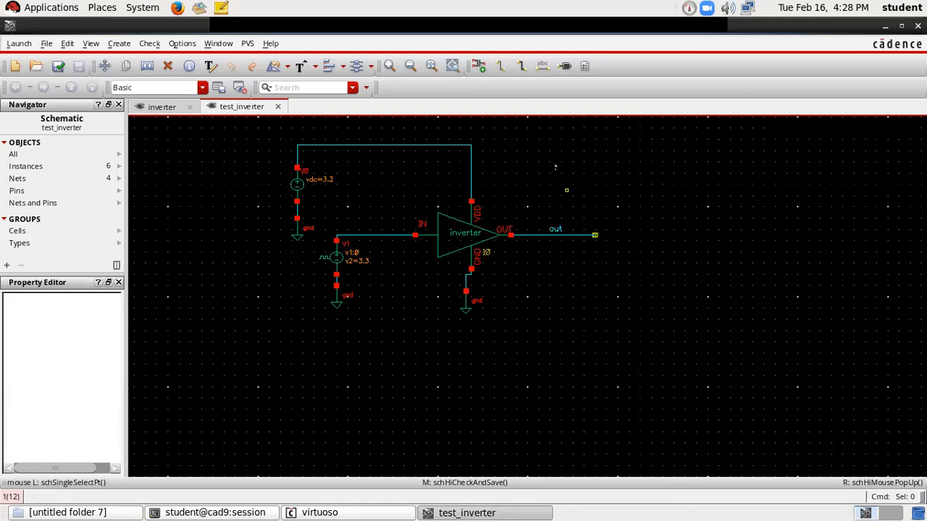
- Place an output pin named out at the free end of the out wire, and check and save the schematic
{"action": "left_click", "coordinate": [565, 66]}
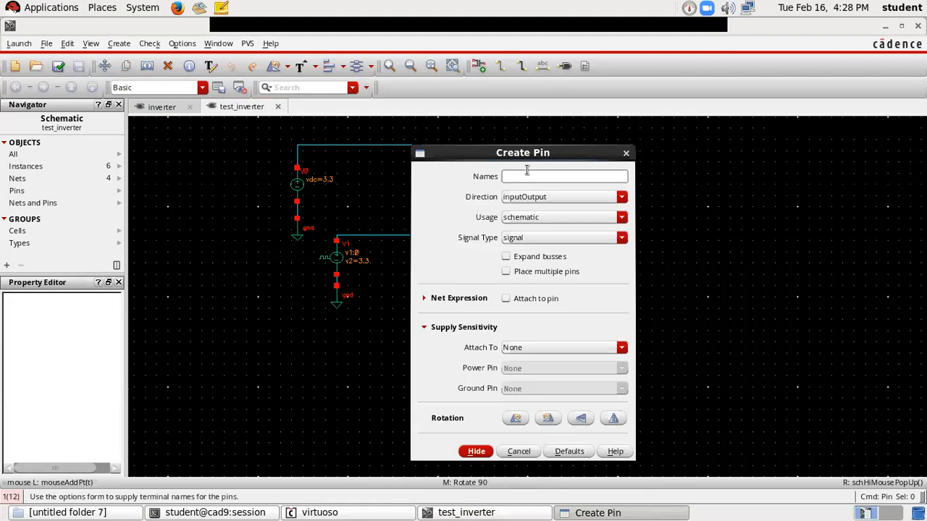
{"action": "type", "text": "out"}
{"action": "left_click", "coordinate": [556, 197]}
{"action": "left_click", "coordinate": [528, 220]}
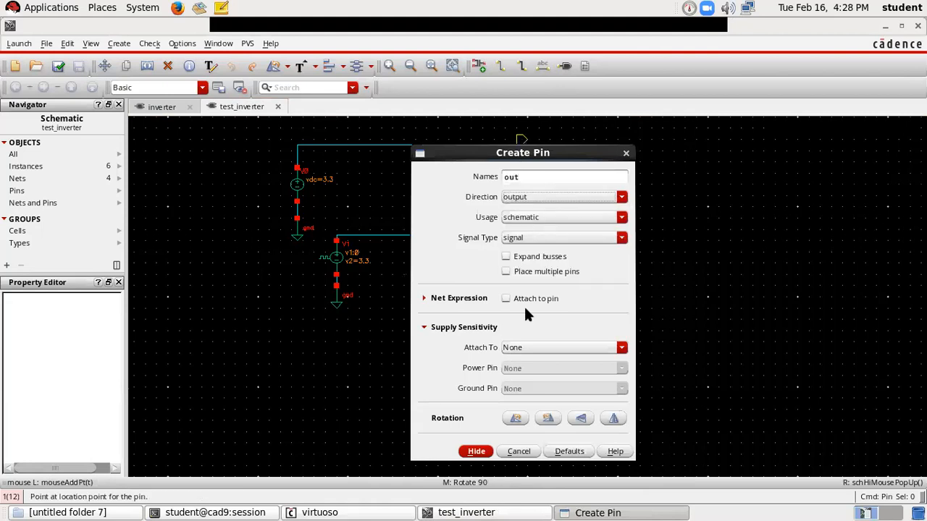
{"action": "left_click", "coordinate": [476, 451]}
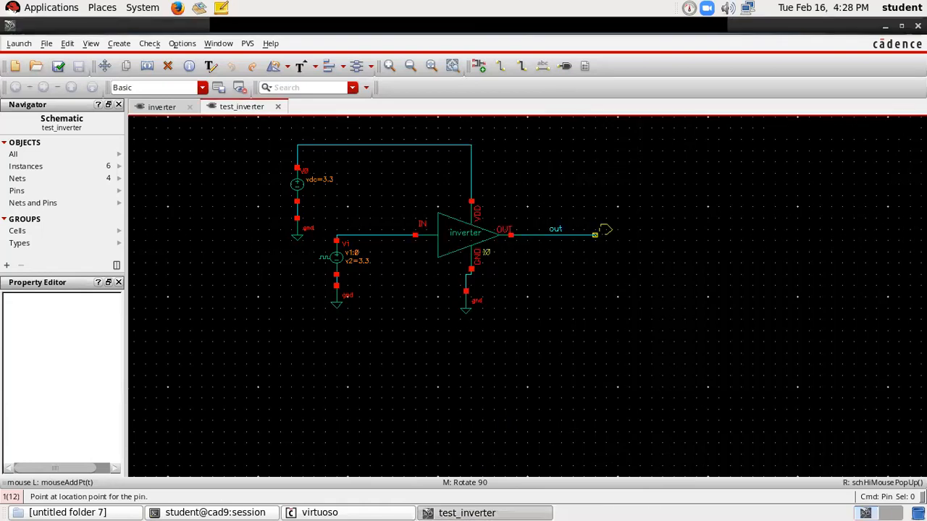
{"action": "left_click", "coordinate": [599, 235]}
{"action": "key", "text": "Escape"}
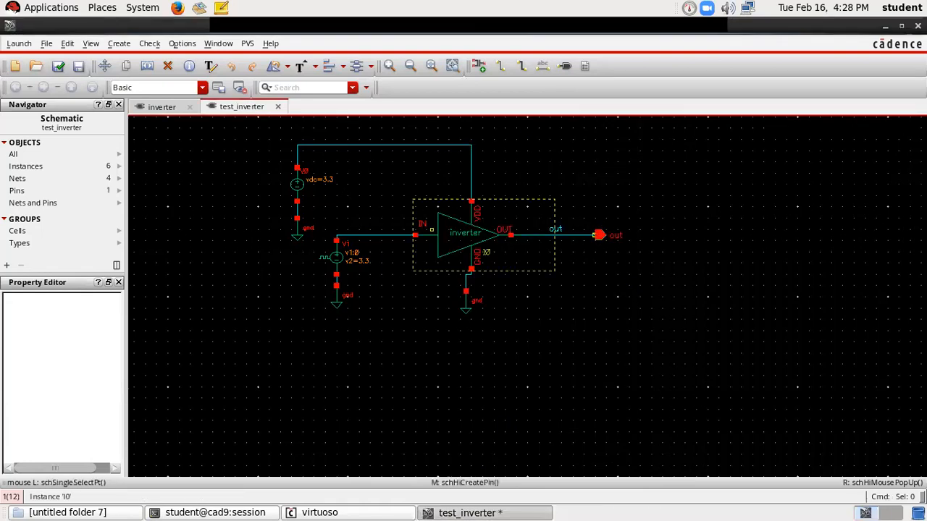
{"action": "left_click", "coordinate": [60, 67]}
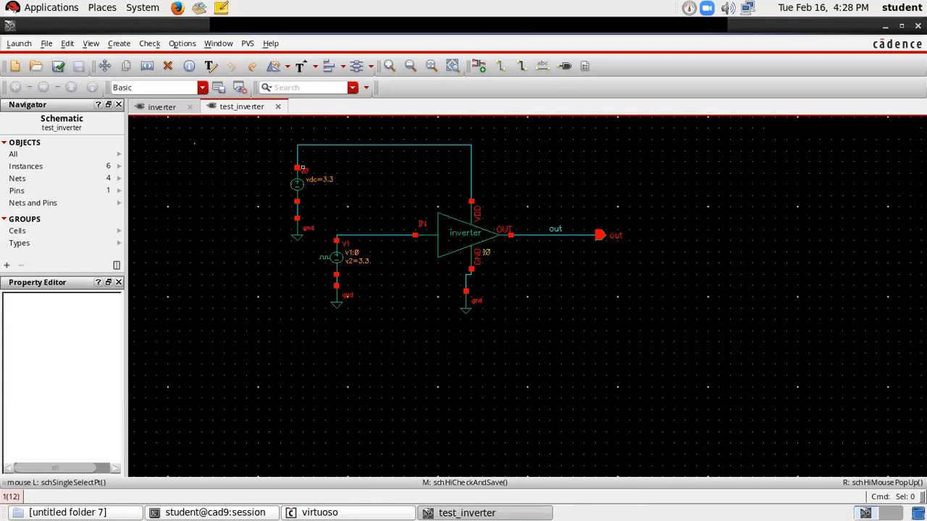
- Launch ADE L for the test_inverter schematic and add a transient analysis with a stop time of 5n
{"action": "left_click", "coordinate": [22, 44]}
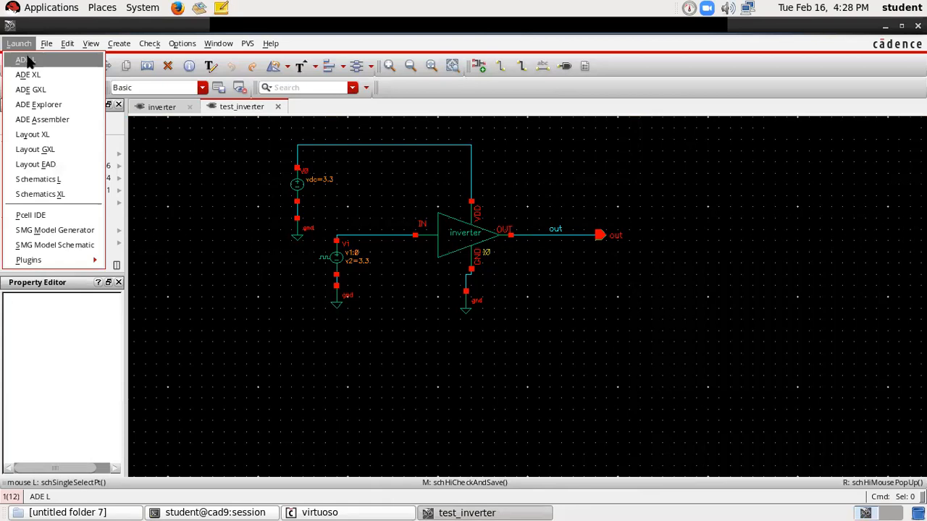
{"action": "left_click", "coordinate": [25, 60]}
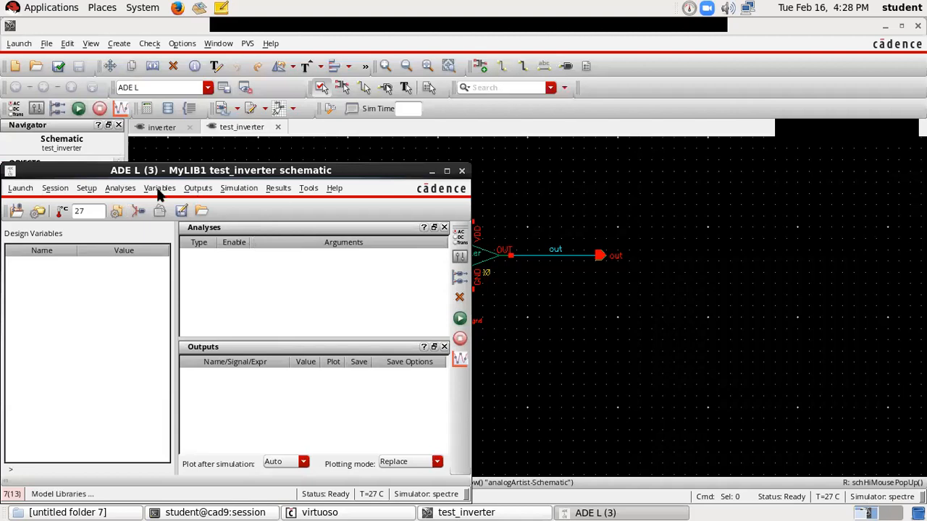
{"action": "left_click", "coordinate": [240, 188]}
{"action": "left_click", "coordinate": [168, 190]}
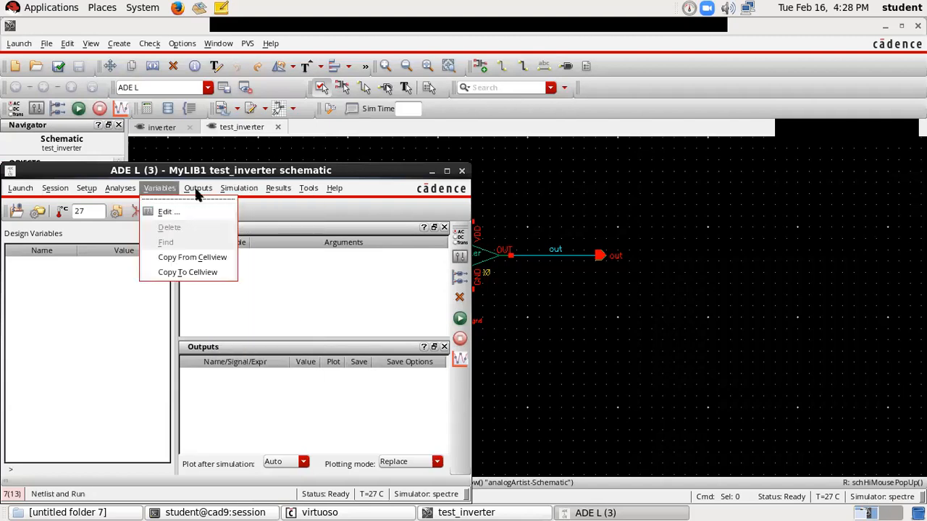
{"action": "left_click", "coordinate": [127, 189]}
{"action": "left_click", "coordinate": [127, 190]}
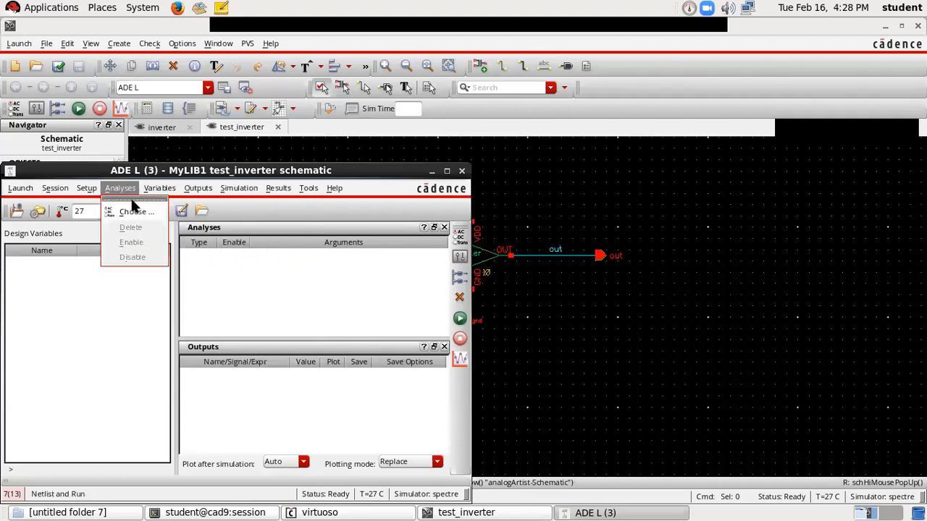
{"action": "left_click", "coordinate": [133, 208]}
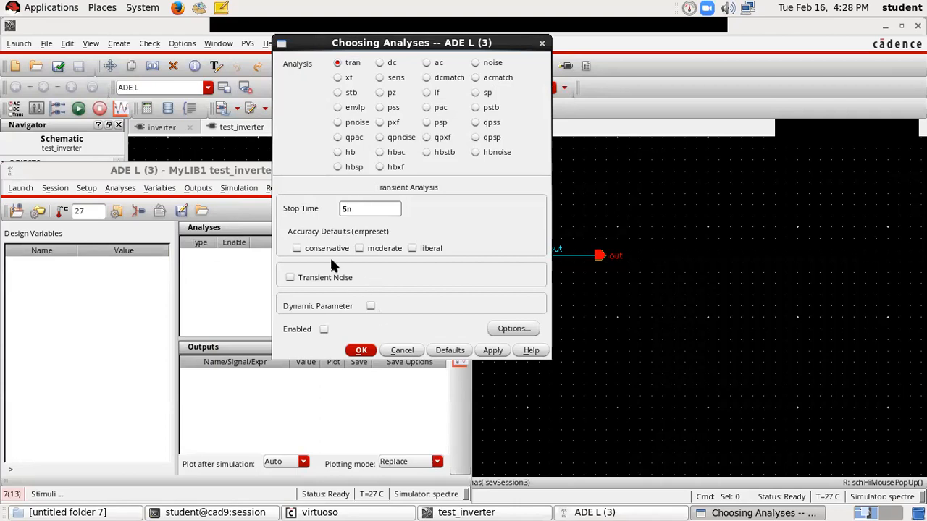
{"action": "left_click", "coordinate": [492, 351]}
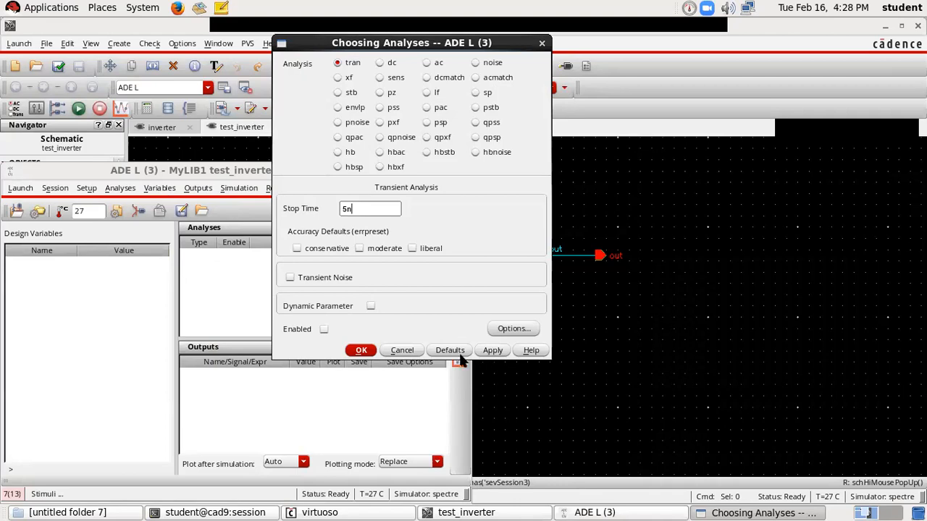
{"action": "left_click", "coordinate": [361, 350]}
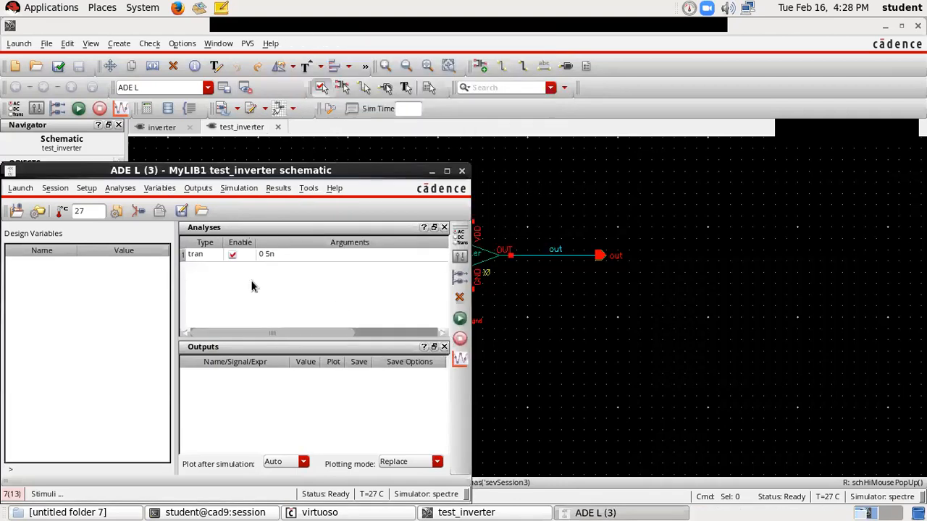
- Select the inverter's output and input nets on the schematic as outputs for plotting, and run the simulation
{"action": "left_click", "coordinate": [198, 188]}
{"action": "mouse_move", "coordinate": [225, 301]}
{"action": "left_click", "coordinate": [331, 309]}
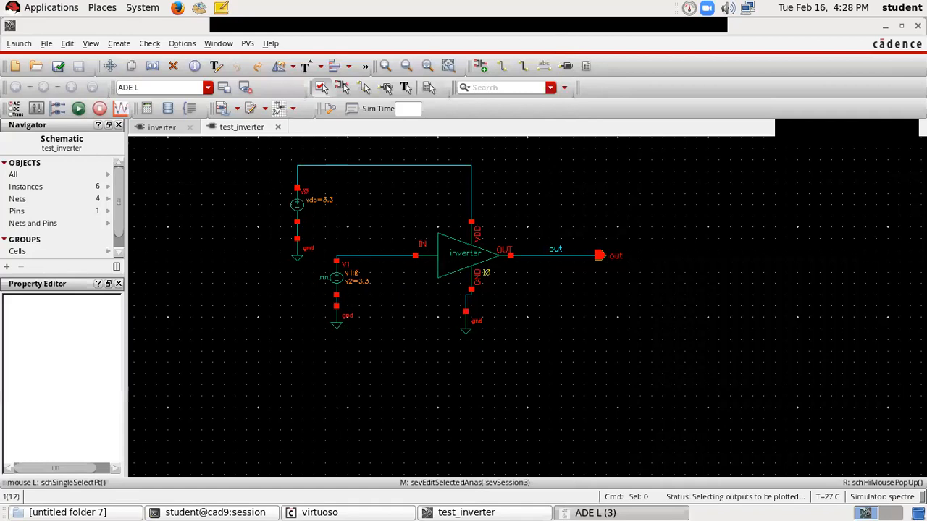
{"action": "left_click", "coordinate": [550, 255]}
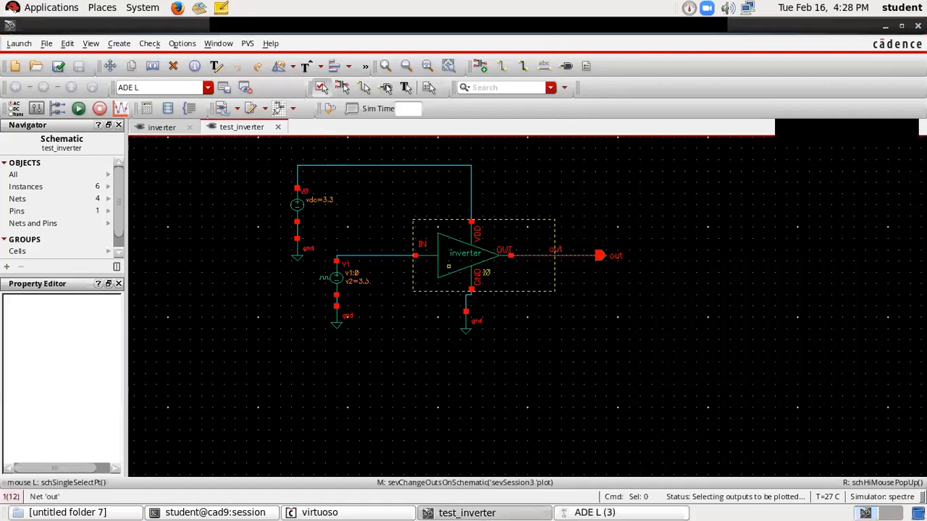
{"action": "left_click", "coordinate": [359, 255]}
{"action": "key", "text": "Escape"}
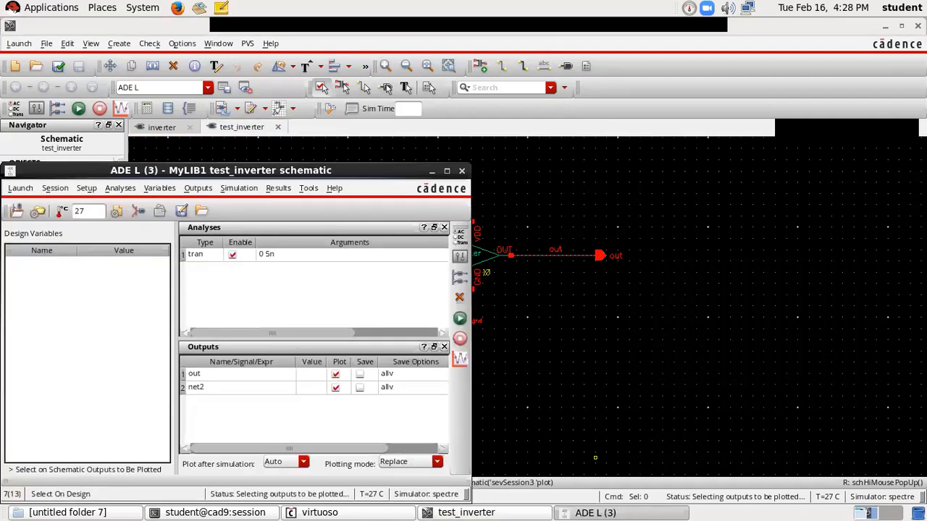
{"action": "left_click", "coordinate": [461, 324]}
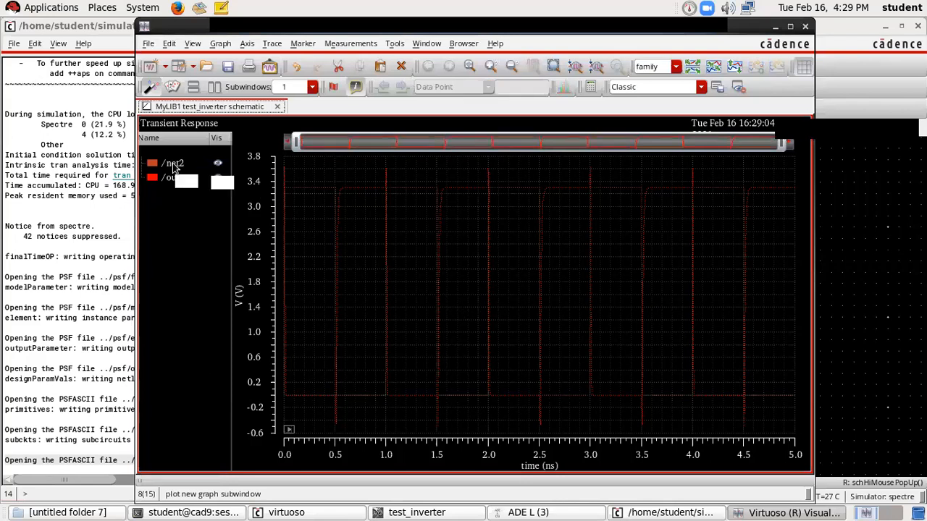
- Set the line style of both the /net2 and /out traces to Solid in the transient response plot
{"action": "left_click", "coordinate": [174, 165]}
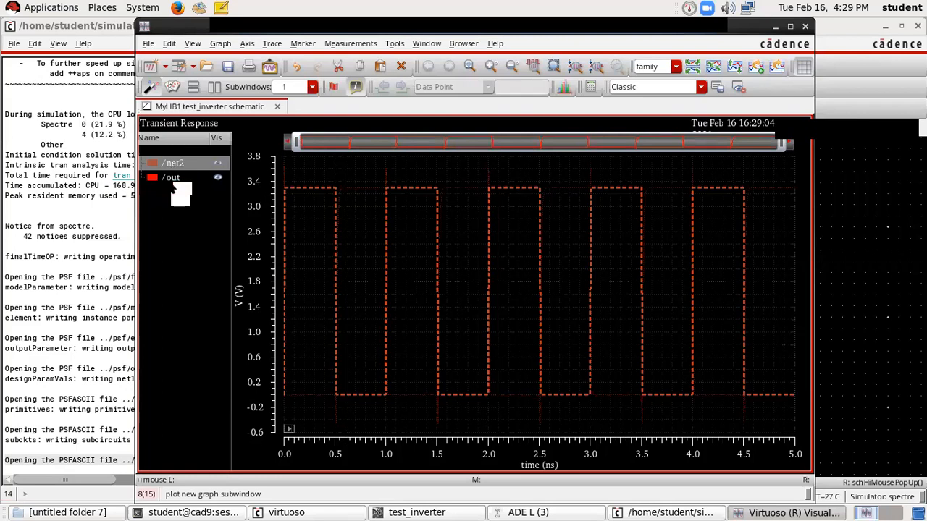
{"action": "left_click", "coordinate": [173, 177], "text": "ctrl"}
{"action": "right_click", "coordinate": [173, 178]}
{"action": "mouse_move", "coordinate": [217, 357]}
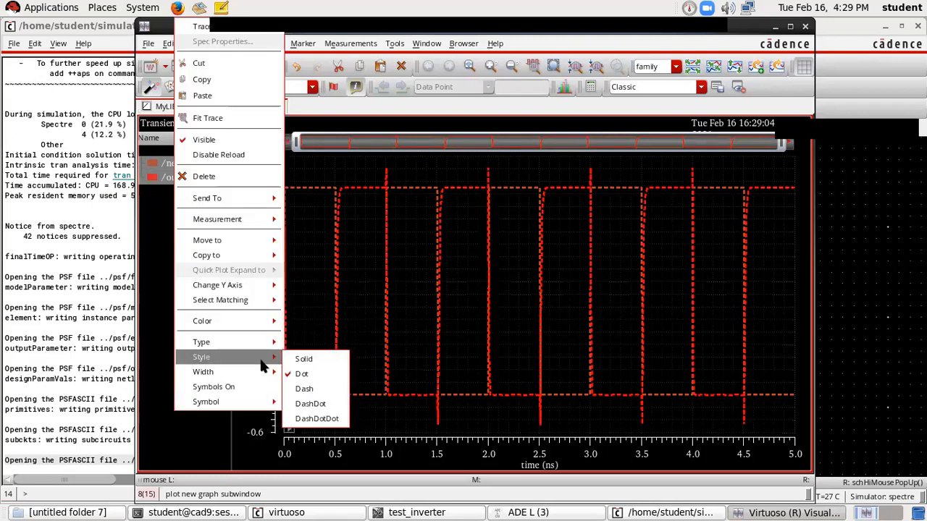
{"action": "left_click", "coordinate": [298, 360]}
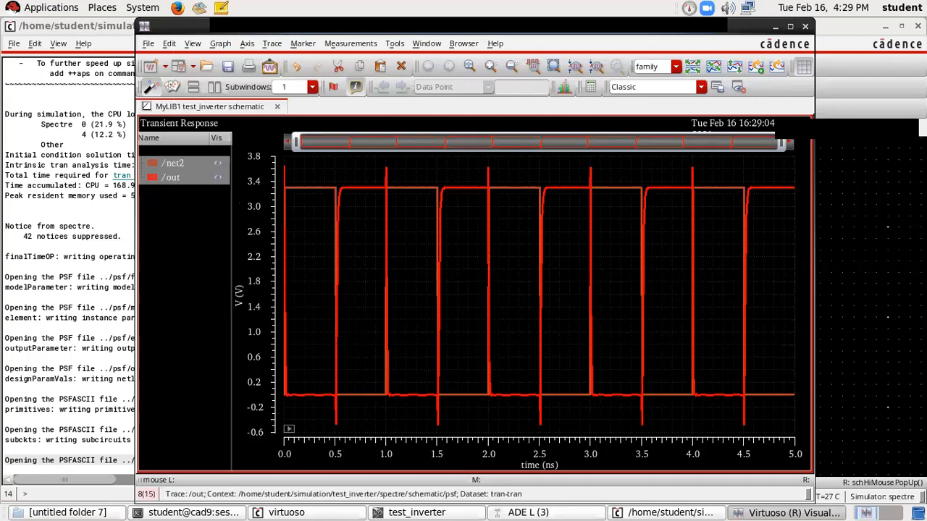
- Change the colour of the /net2 trace to yellow in the transient response plot
{"action": "right_click", "coordinate": [217, 163]}
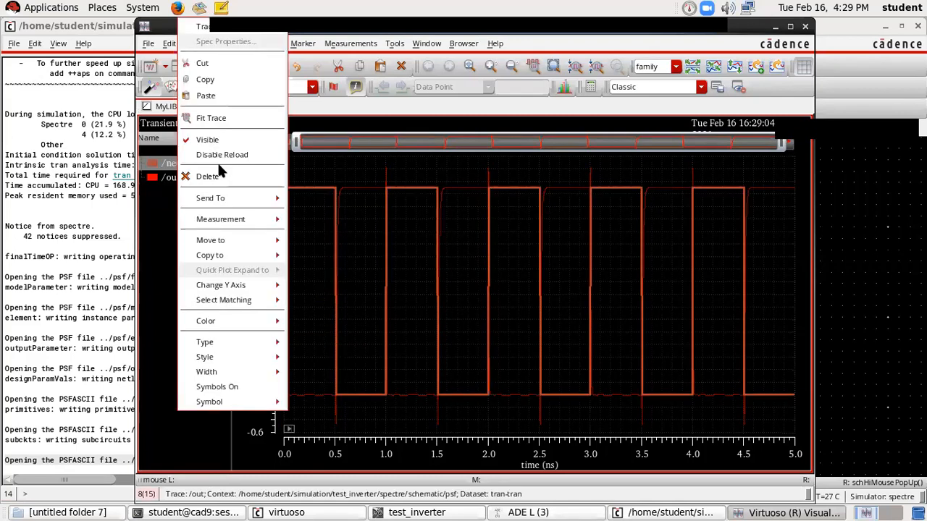
{"action": "mouse_move", "coordinate": [234, 327]}
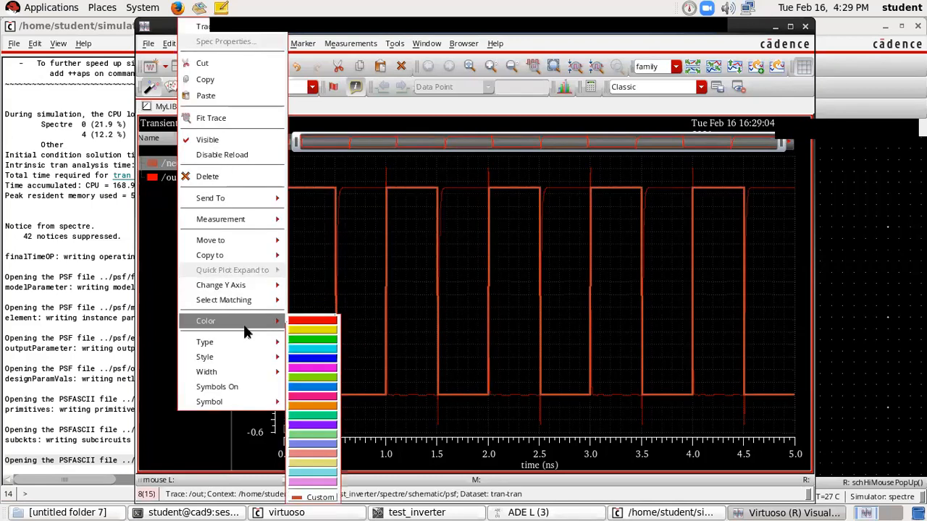
{"action": "left_click", "coordinate": [308, 330]}
{"action": "left_click", "coordinate": [201, 279]}
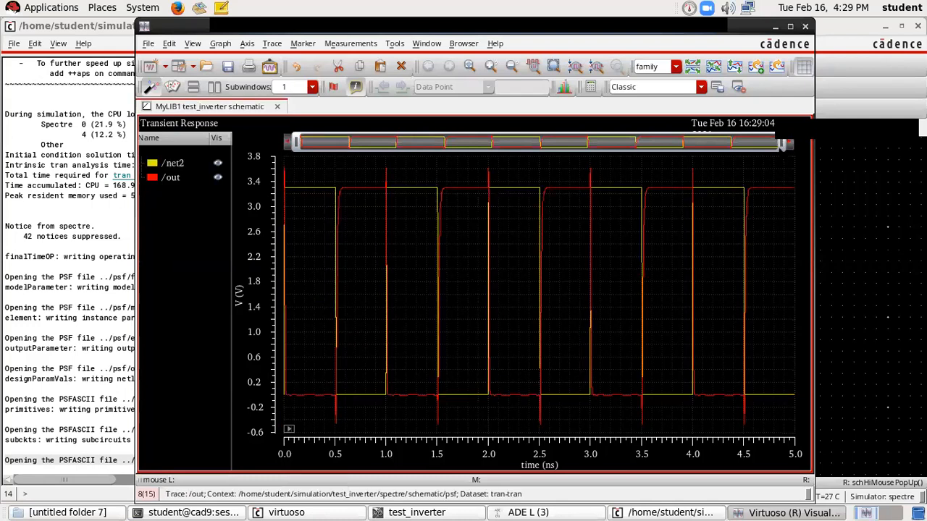
- Split the /net2 and /out traces into separate strips and limit the visible time range to about the first 1.5 ns
{"action": "left_click_drag", "start_coordinate": [787, 143], "coordinate": [404, 143]}
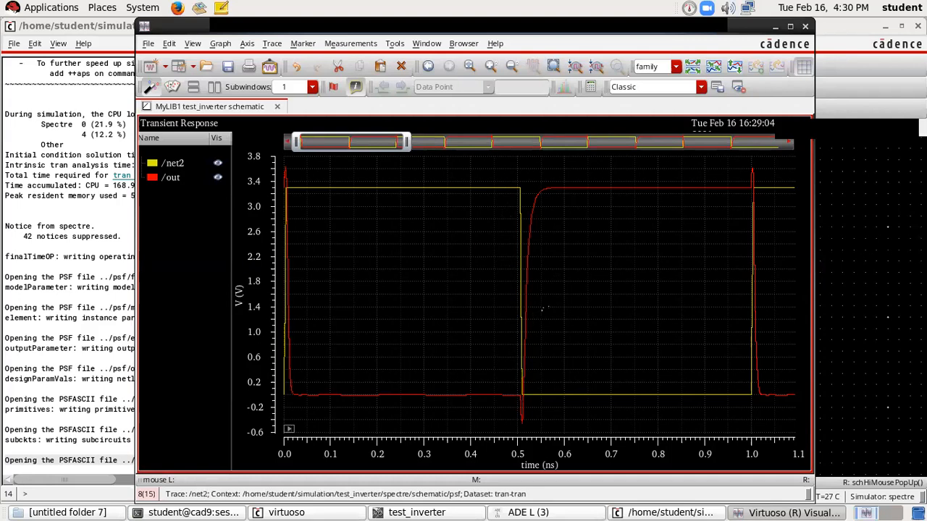
{"action": "mouse_move", "coordinate": [592, 198]}
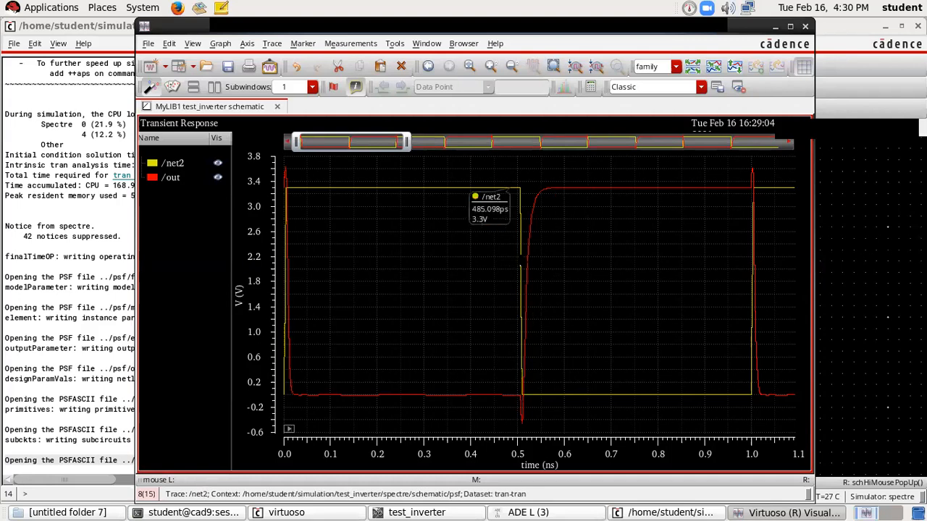
{"action": "mouse_move", "coordinate": [291, 188]}
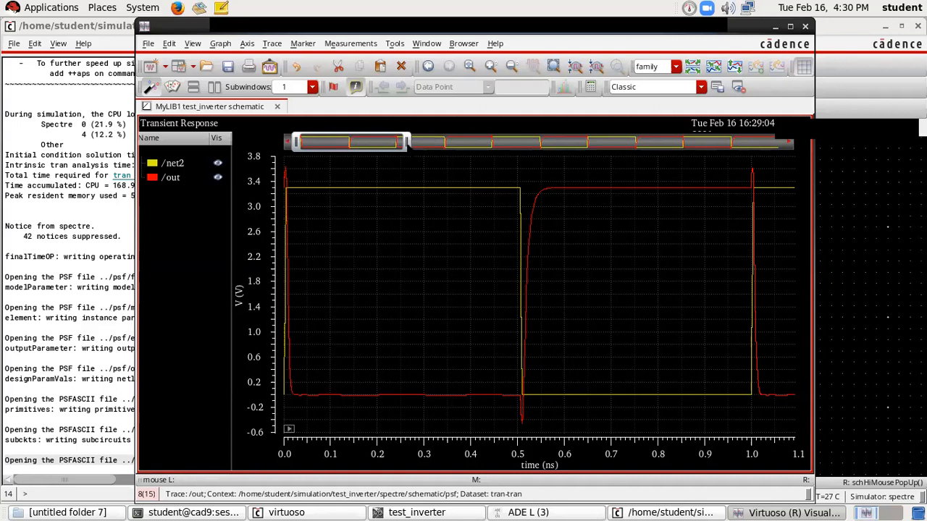
{"action": "left_click_drag", "start_coordinate": [405, 142], "coordinate": [383, 141]}
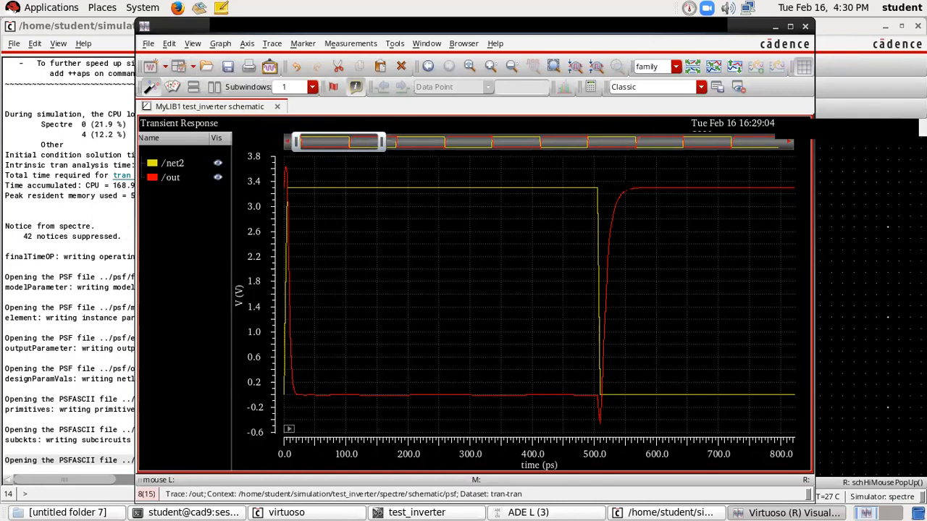
{"action": "left_click", "coordinate": [734, 66]}
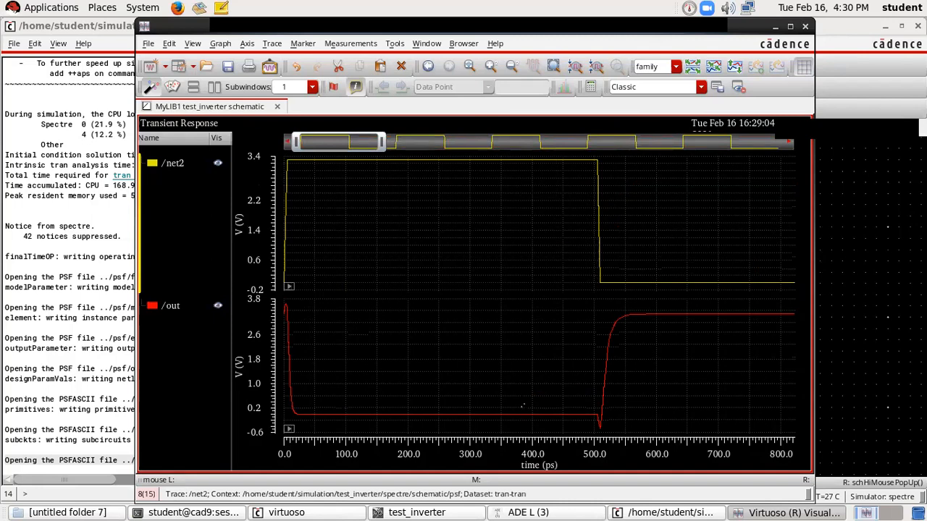
{"action": "left_click_drag", "start_coordinate": [382, 144], "coordinate": [451, 143]}
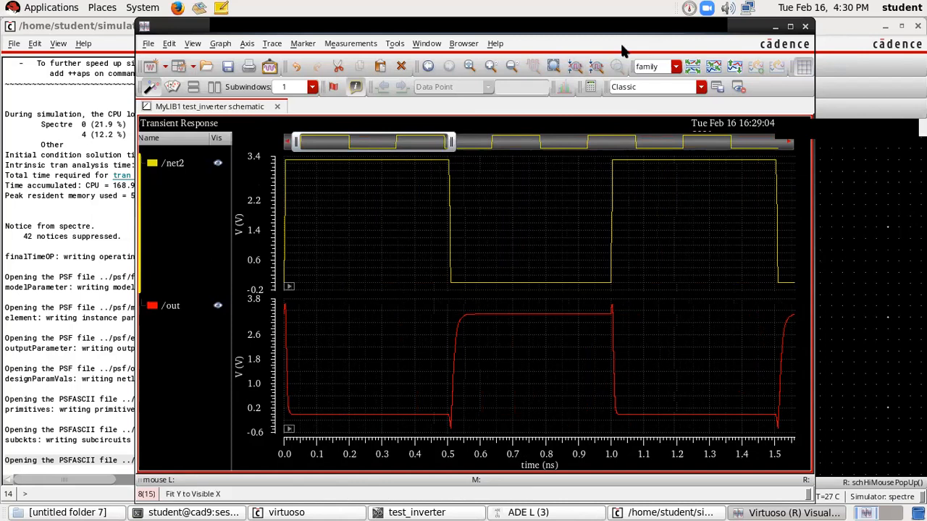
- Close the waveform window and the ADE L session, saving the simulation state as state1 in the ~/.artist_states directory
{"action": "left_click", "coordinate": [805, 28]}
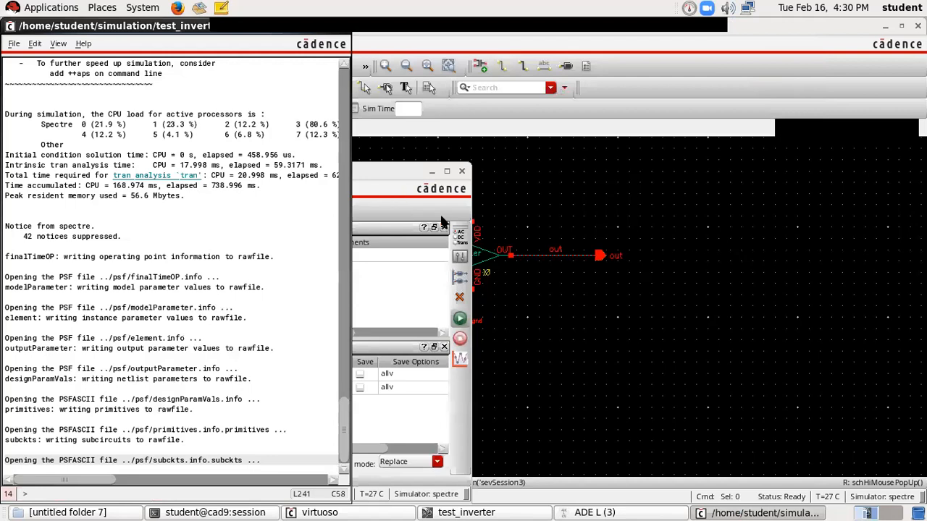
{"action": "left_click", "coordinate": [404, 172]}
{"action": "left_click", "coordinate": [461, 171]}
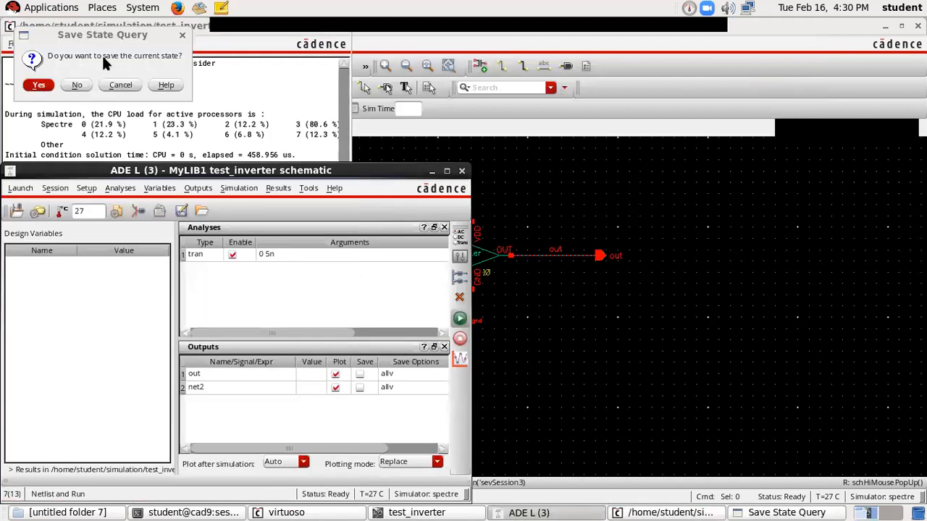
{"action": "left_click", "coordinate": [44, 85]}
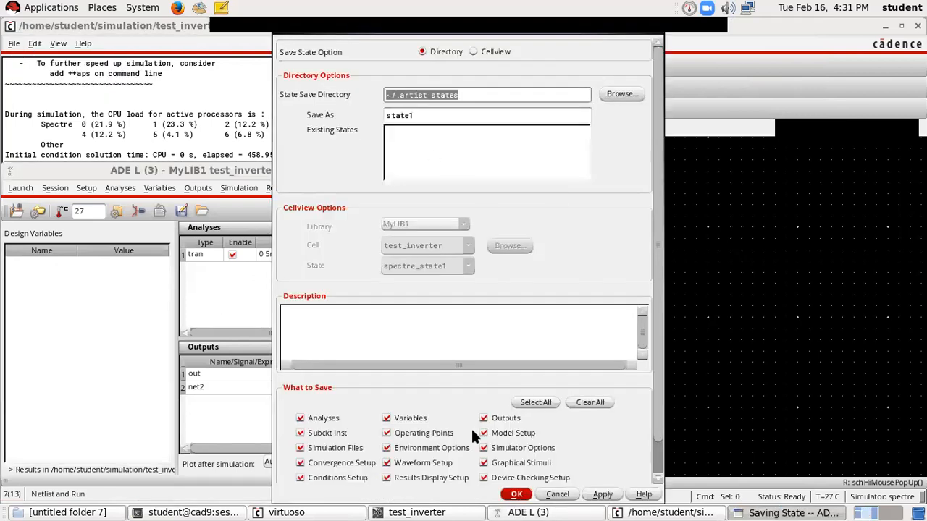
{"action": "left_click", "coordinate": [517, 494]}
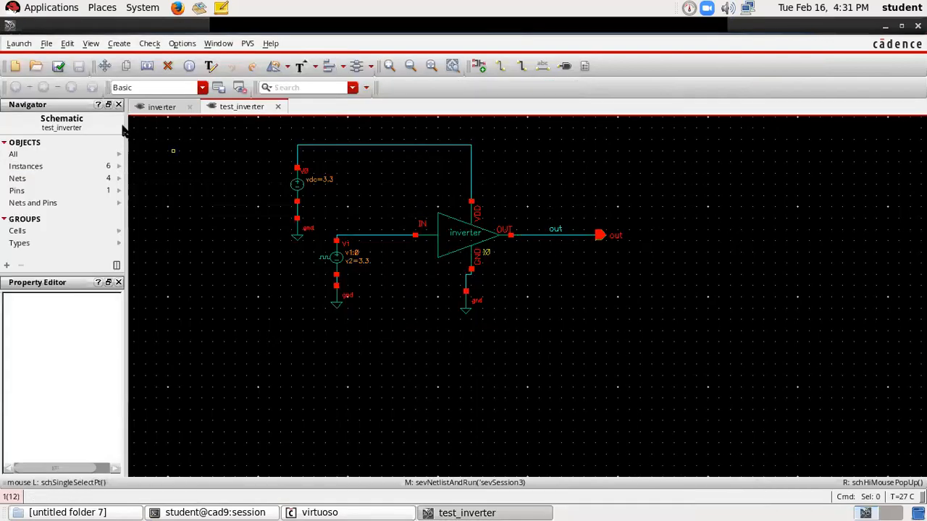
- Launch a new ADE L session for the test_inverter schematic and open the analysis selection dialog
{"action": "left_click", "coordinate": [21, 45]}
{"action": "left_click", "coordinate": [24, 62]}
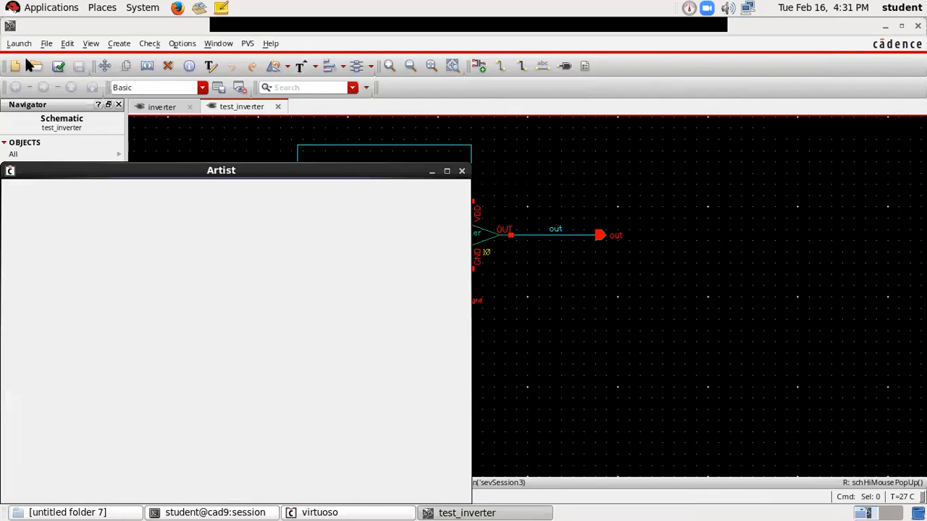
{"action": "left_click_drag", "start_coordinate": [232, 167], "coordinate": [372, 138]}
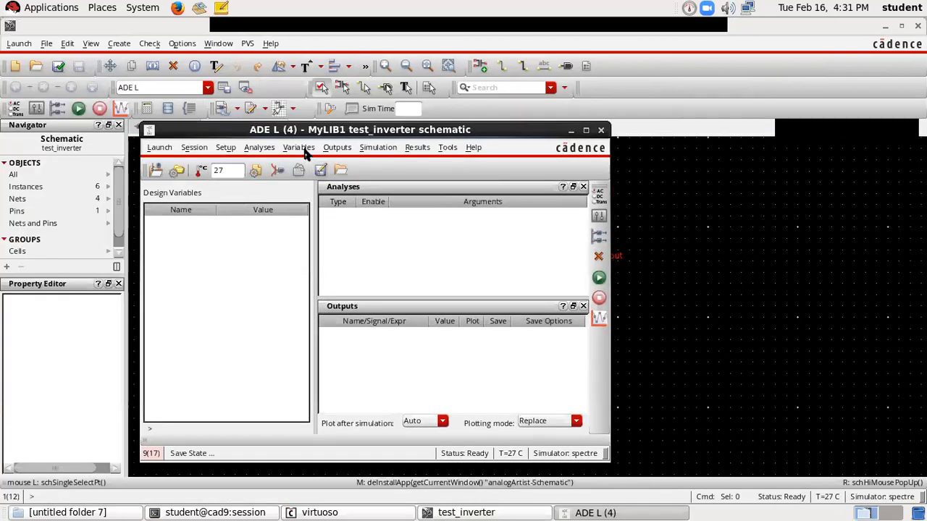
{"action": "left_click", "coordinate": [257, 150]}
{"action": "left_click", "coordinate": [269, 168]}
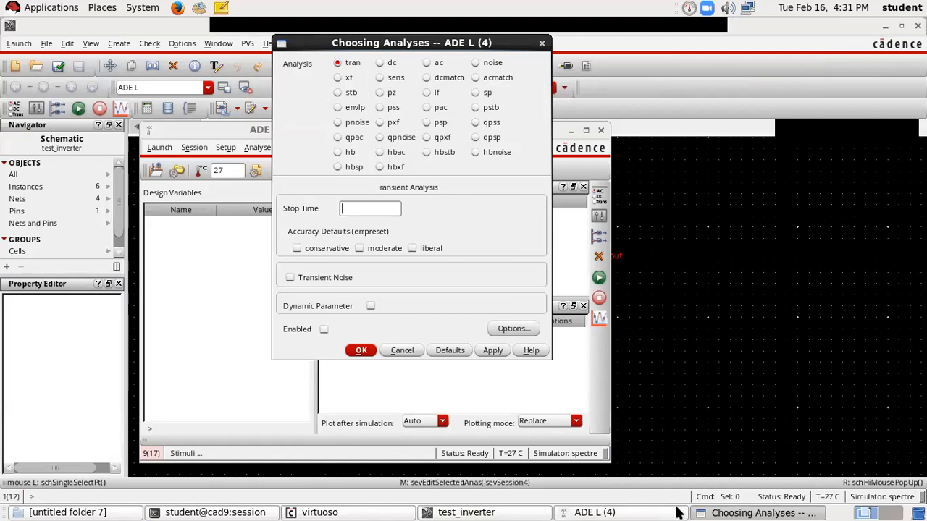
- Choose a dc analysis that sweeps a component parameter, using the DC voltage of the input pulse source V1
{"action": "left_click", "coordinate": [380, 63]}
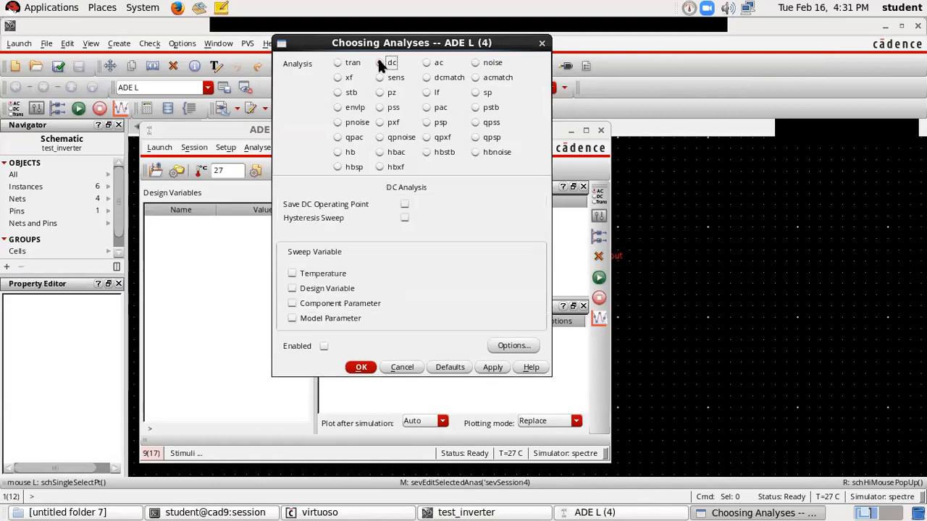
{"action": "left_click", "coordinate": [290, 303]}
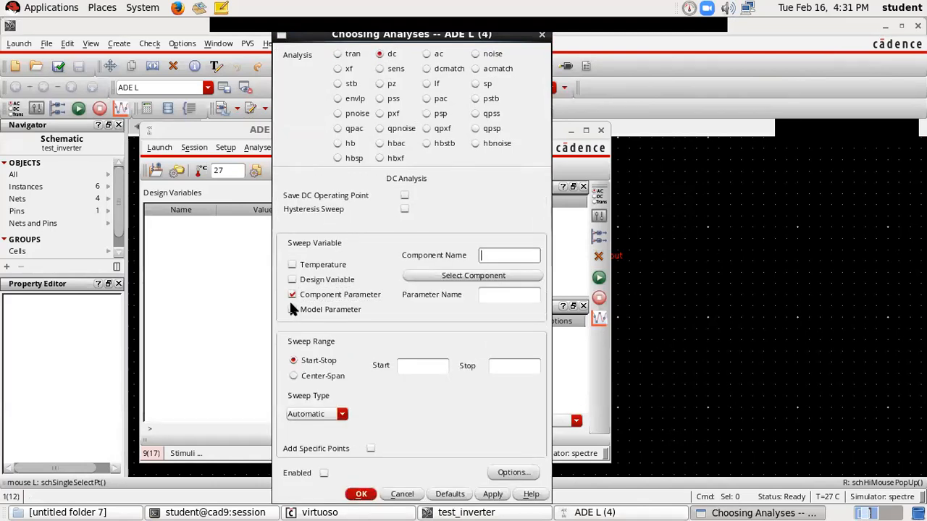
{"action": "left_click", "coordinate": [471, 276]}
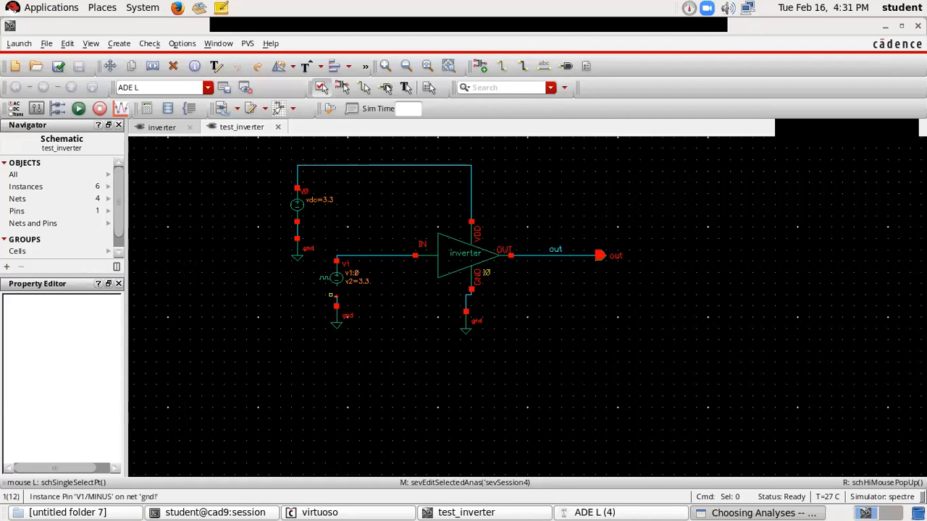
{"action": "left_click", "coordinate": [335, 277]}
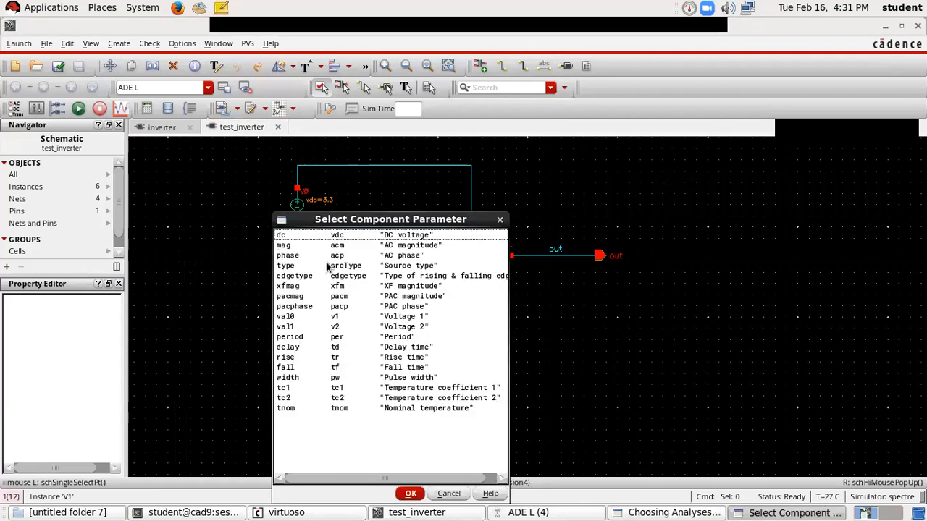
{"action": "left_click", "coordinate": [307, 233]}
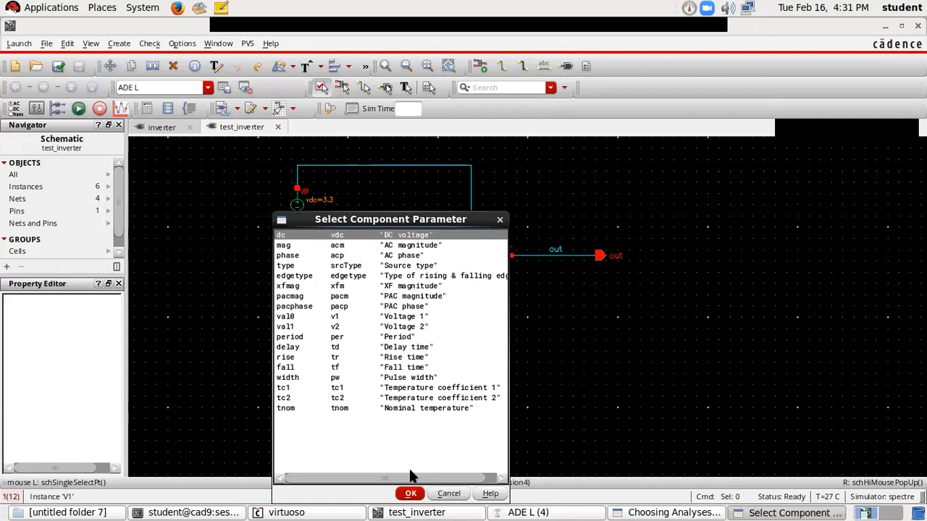
{"action": "left_click", "coordinate": [410, 494]}
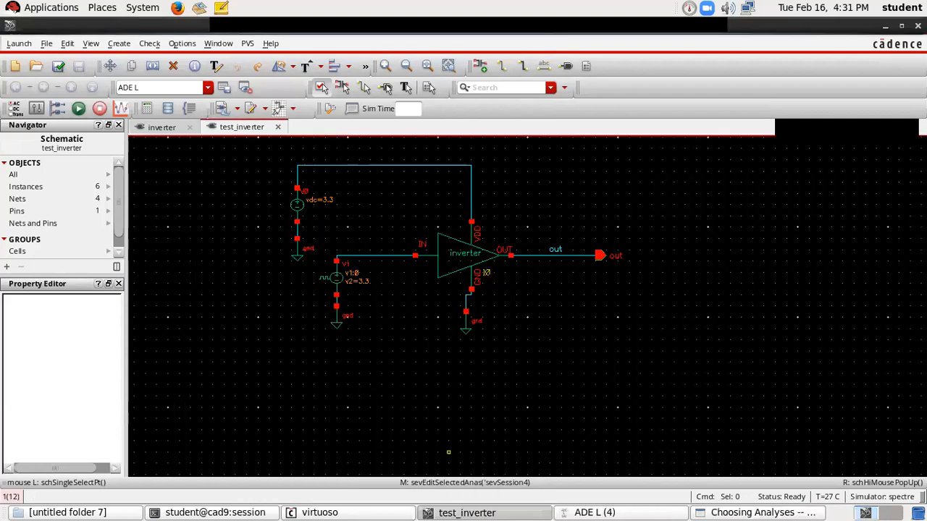
{"action": "left_click", "coordinate": [740, 513]}
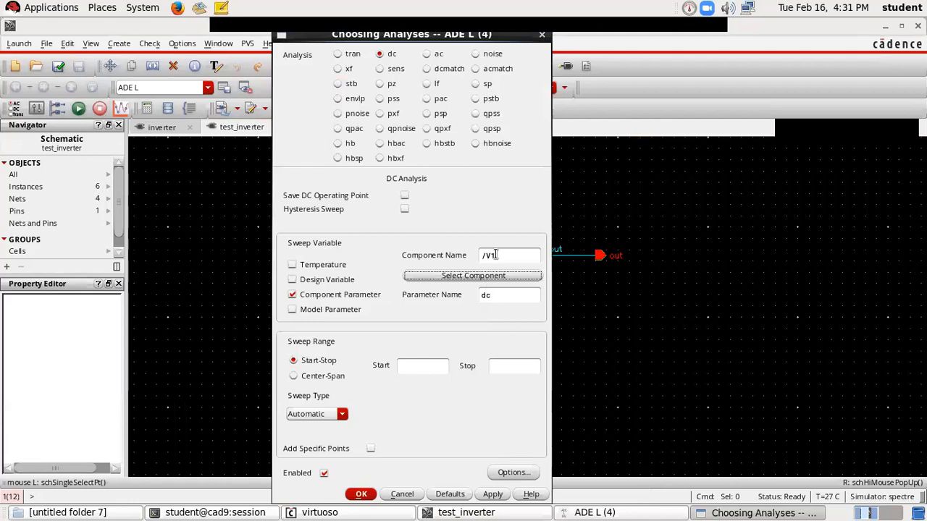
- Set the dc sweep range from 0 to 3.3 with a linear step size of 0.01, and accept the analysis
{"action": "left_click", "coordinate": [426, 367]}
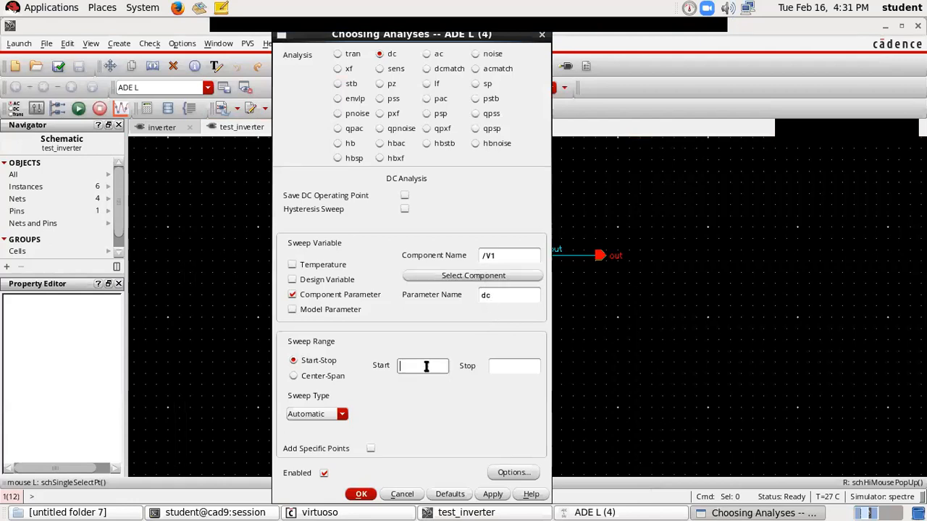
{"action": "type", "text": "0"}
{"action": "left_click", "coordinate": [503, 364]}
{"action": "type", "text": "3.3"}
{"action": "left_click", "coordinate": [342, 416]}
{"action": "left_click", "coordinate": [302, 426]}
{"action": "left_click", "coordinate": [513, 414]}
{"action": "type", "text": "0.01"}
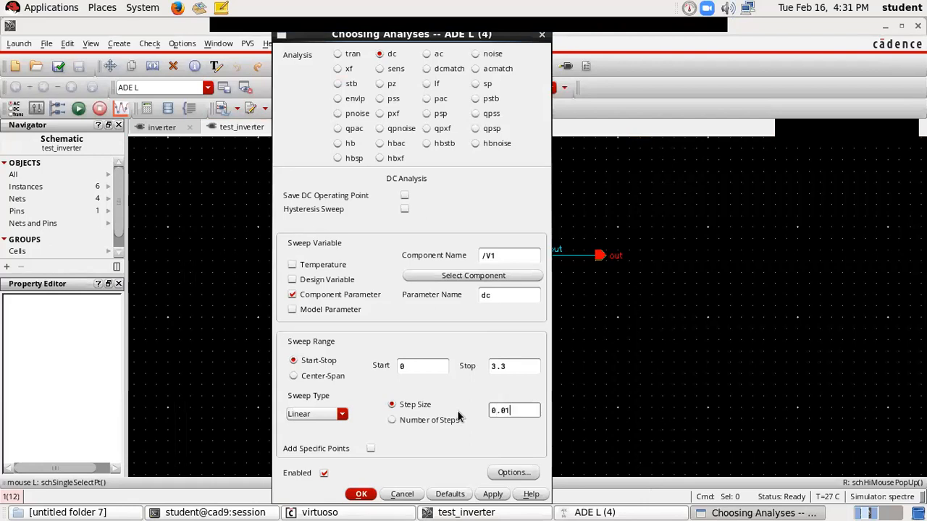
{"action": "left_click", "coordinate": [361, 494]}
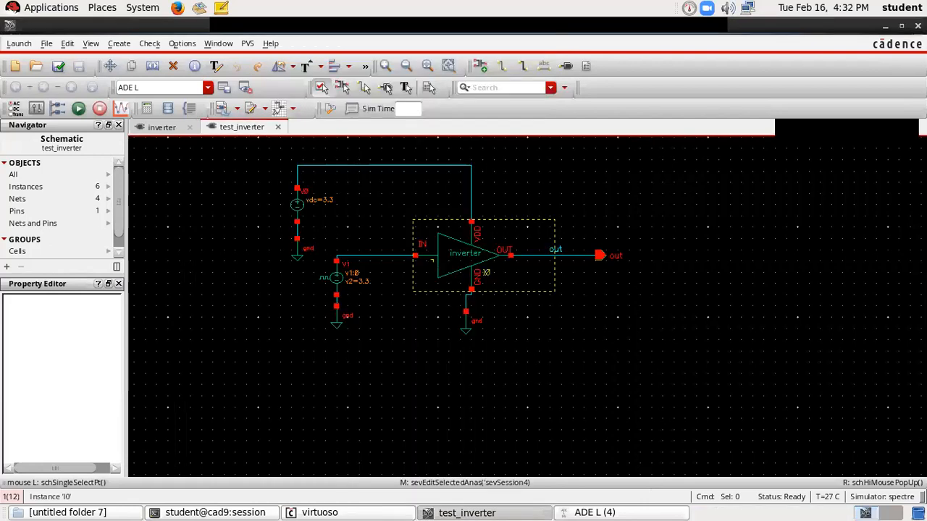
- Select the inverter's out net on the schematic as the output for plotting, and run the DC simulation
{"action": "left_click", "coordinate": [606, 511]}
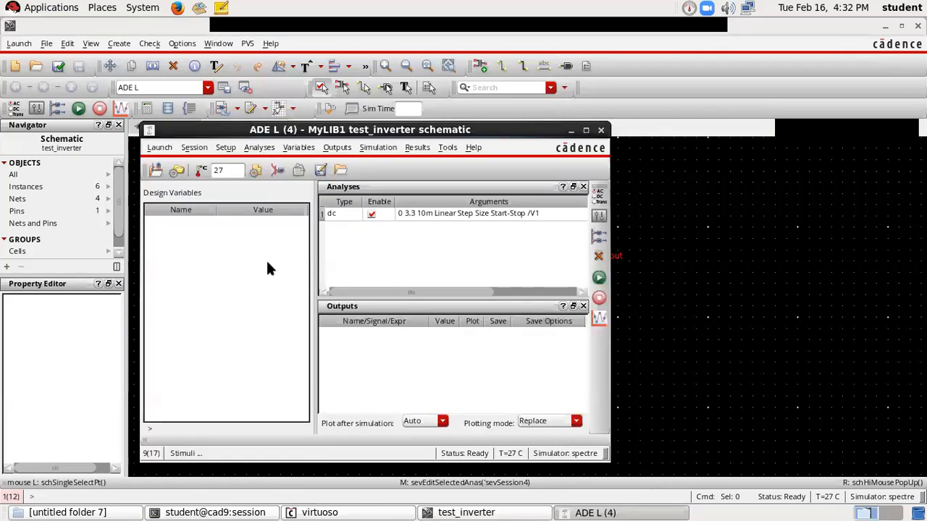
{"action": "left_click", "coordinate": [337, 148]}
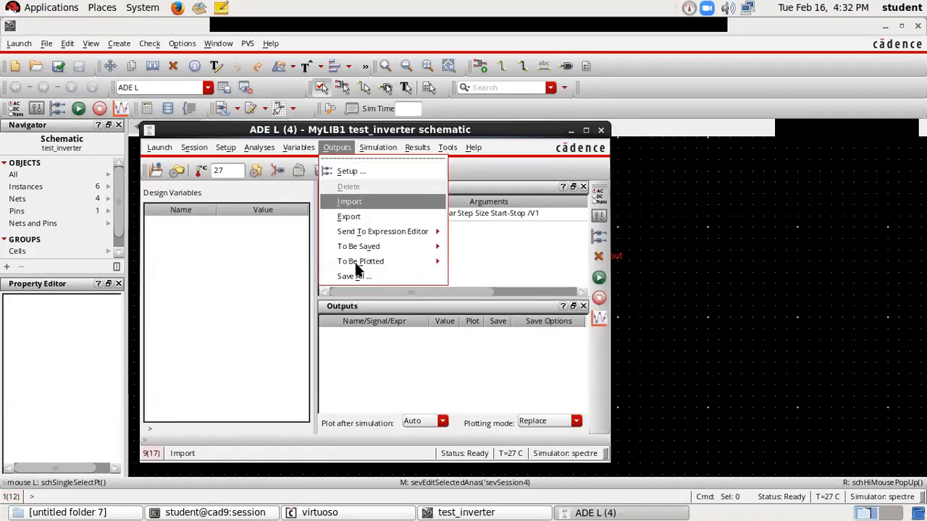
{"action": "mouse_move", "coordinate": [406, 262]}
{"action": "left_click", "coordinate": [497, 271]}
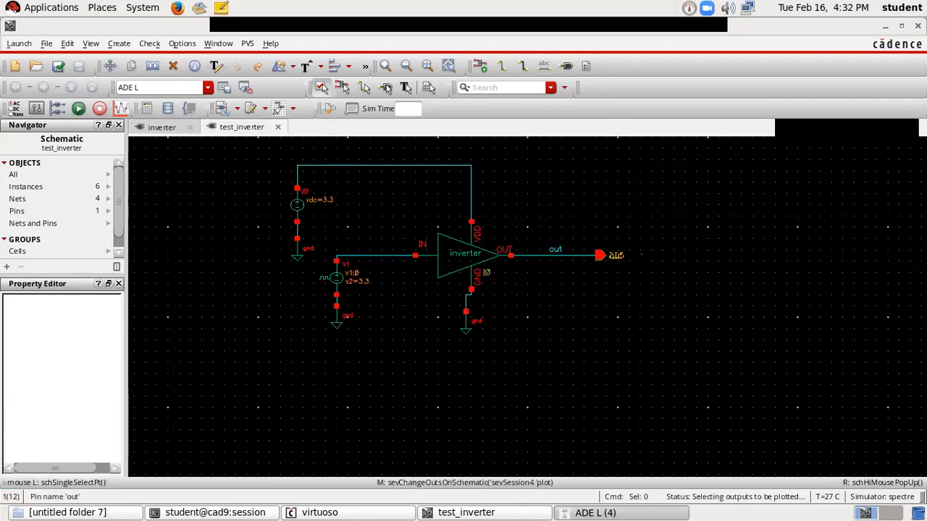
{"action": "left_click", "coordinate": [590, 257]}
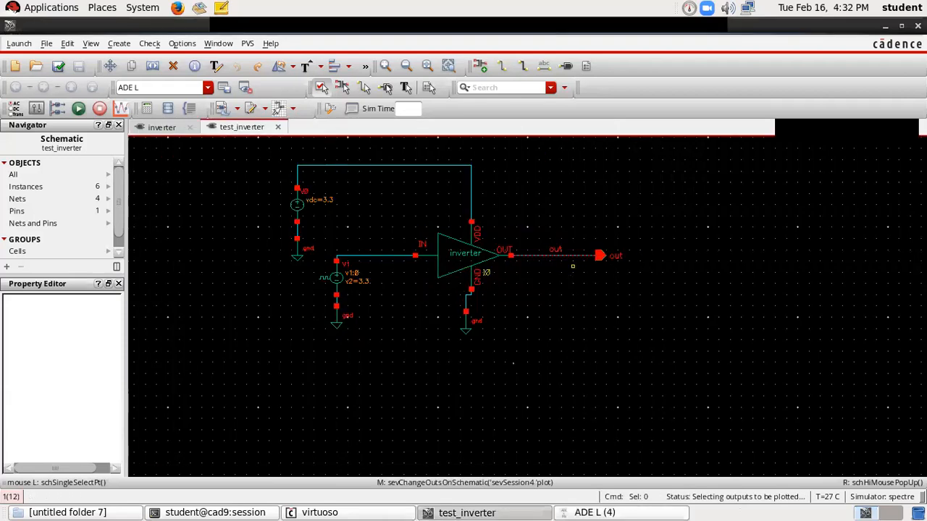
{"action": "left_click", "coordinate": [608, 513]}
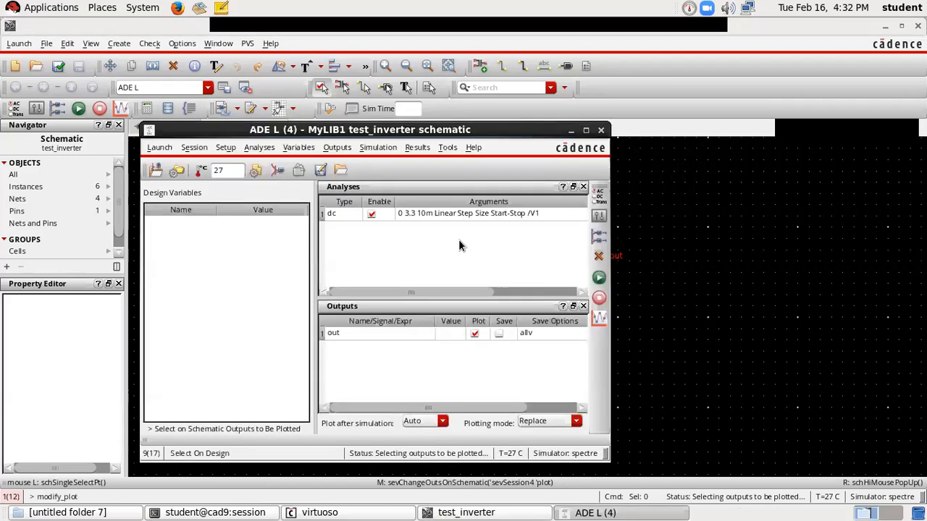
{"action": "left_click", "coordinate": [599, 279]}
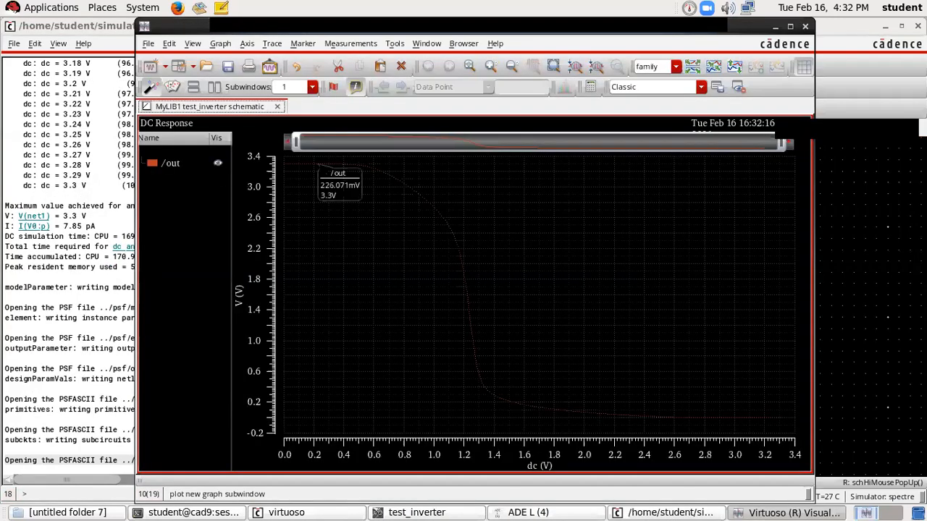
- Highlight the /out curve in the DC response plot for inspection, and close the waveform window
{"action": "left_click", "coordinate": [180, 164]}
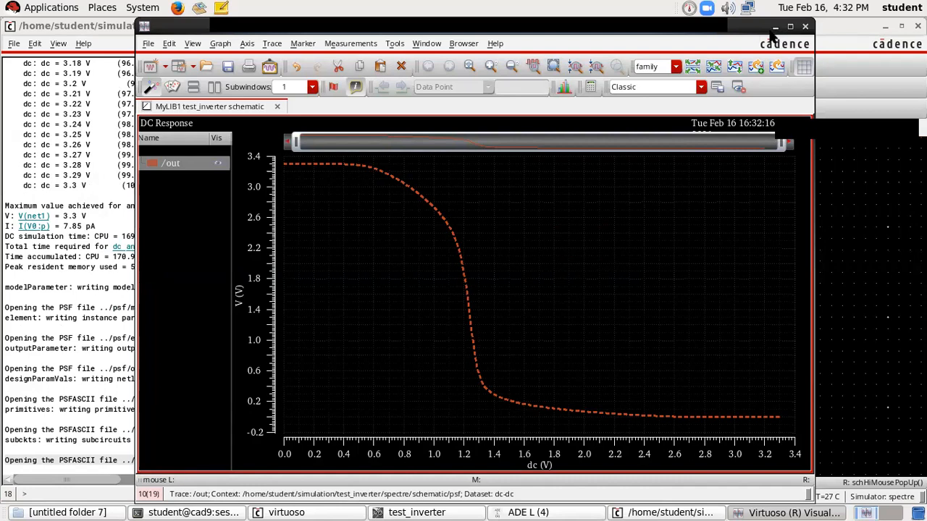
{"action": "left_click", "coordinate": [805, 27]}
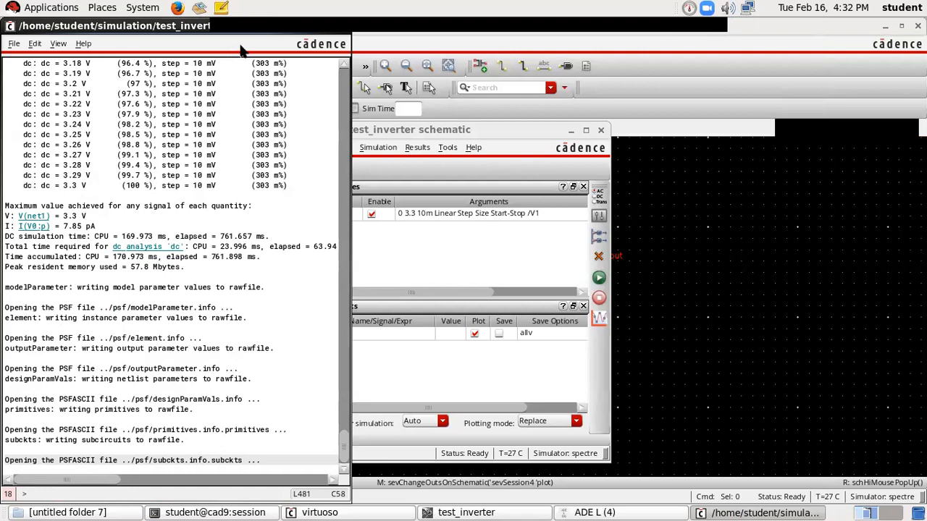
{"action": "left_click_drag", "start_coordinate": [232, 30], "coordinate": [315, 14]}
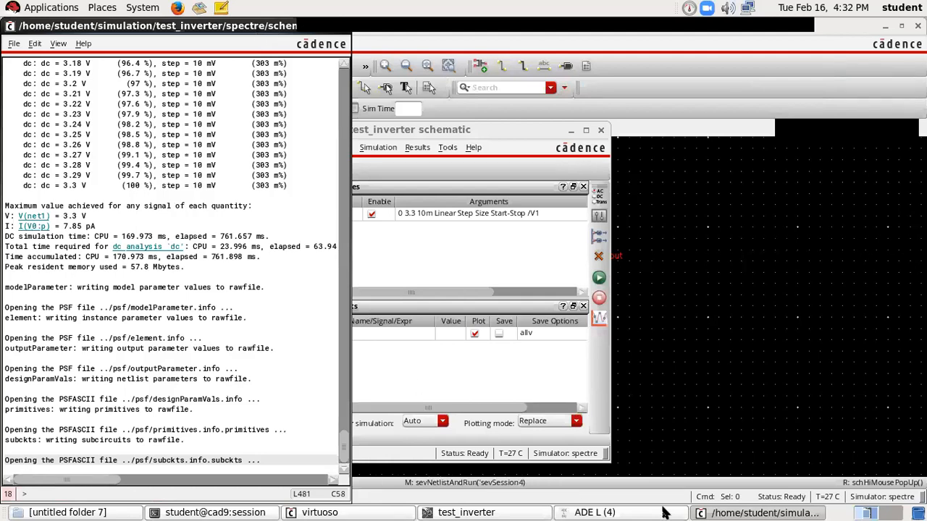
- Inspect the values along the /out curve in the DC response plot, from its flat high region through the falling transition
{"action": "left_click", "coordinate": [572, 290]}
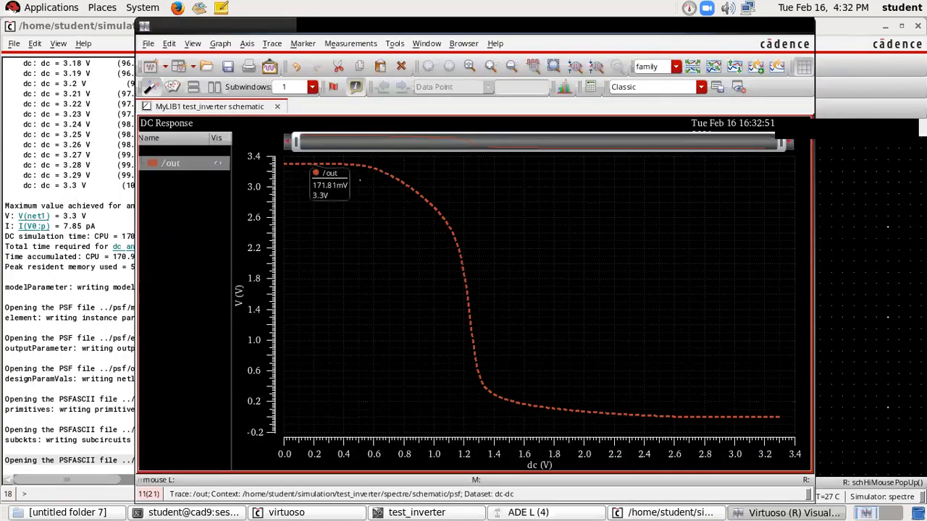
{"action": "mouse_move", "coordinate": [412, 193]}
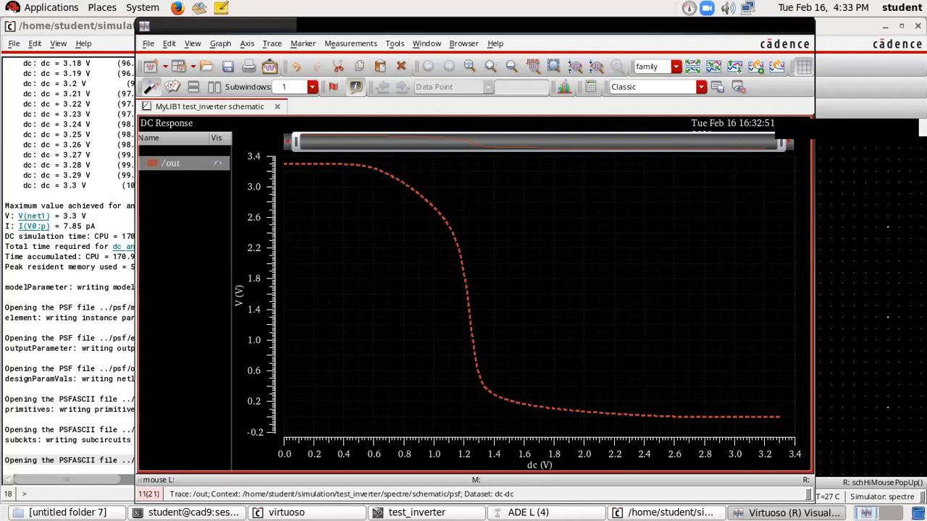
{"action": "mouse_move", "coordinate": [292, 164]}
{"action": "mouse_move", "coordinate": [464, 277]}
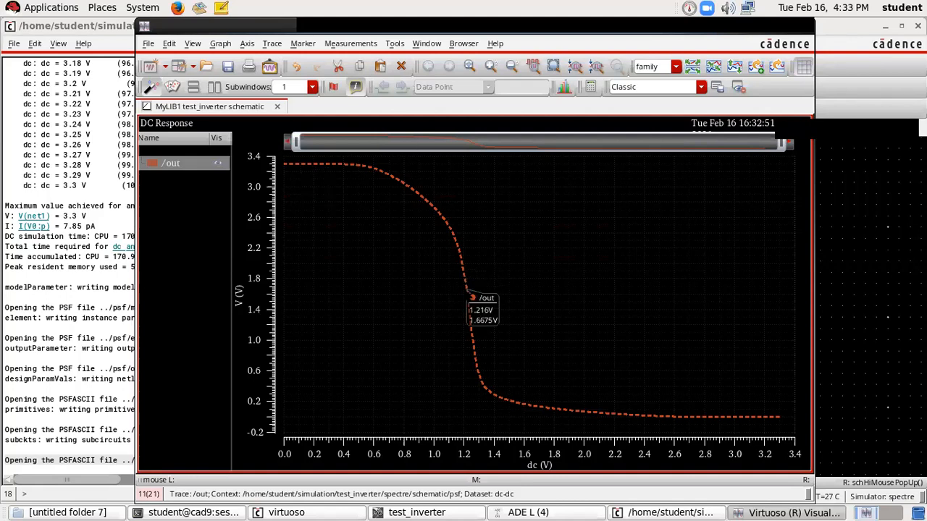
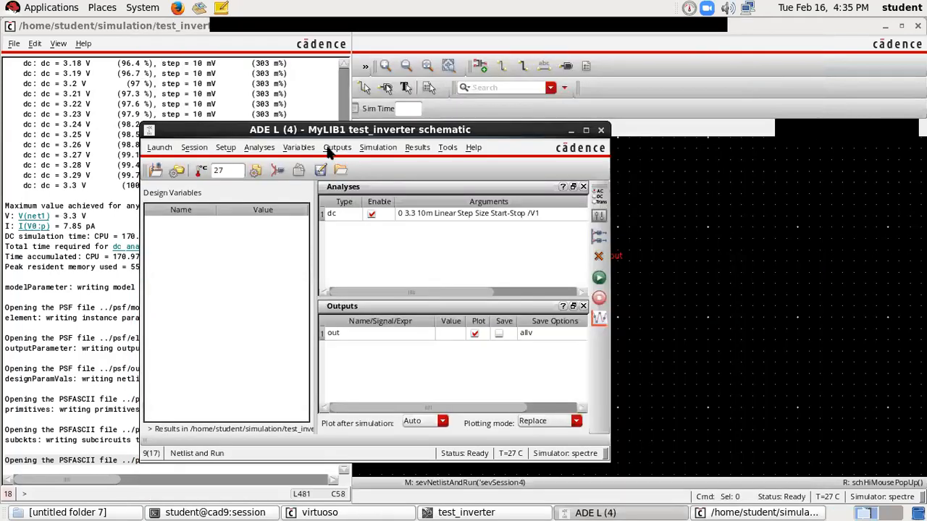
- Add the inverter's input net on the schematic to the plotted outputs, and run the DC simulation again
{"action": "left_click", "coordinate": [337, 147]}
{"action": "mouse_move", "coordinate": [383, 261]}
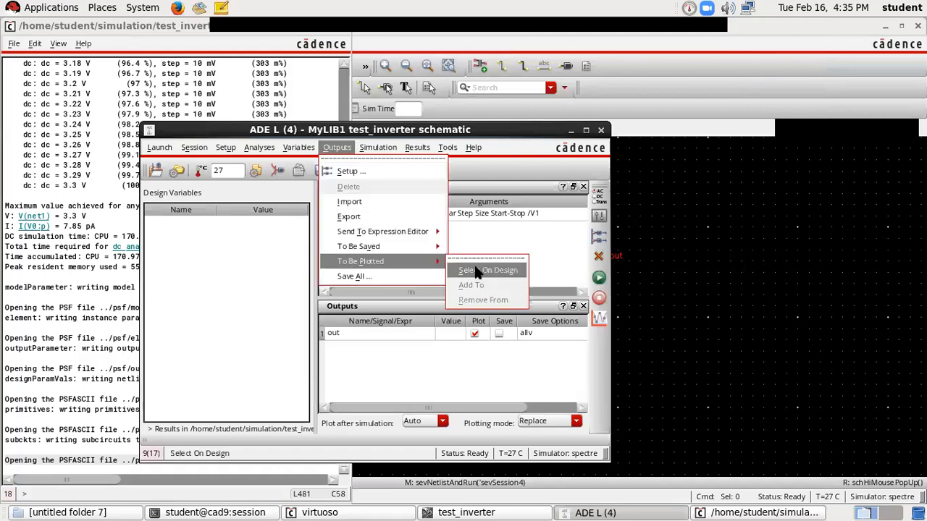
{"action": "left_click", "coordinate": [476, 271]}
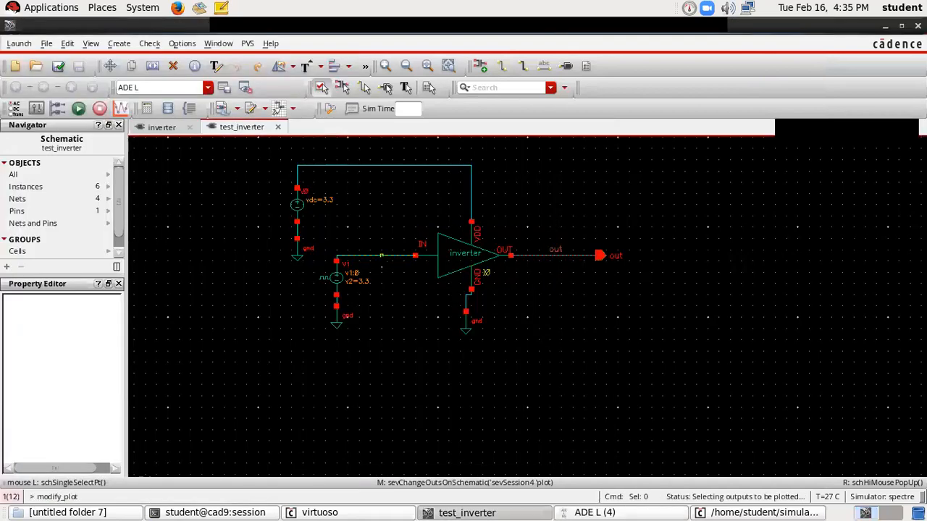
{"action": "left_click", "coordinate": [645, 511]}
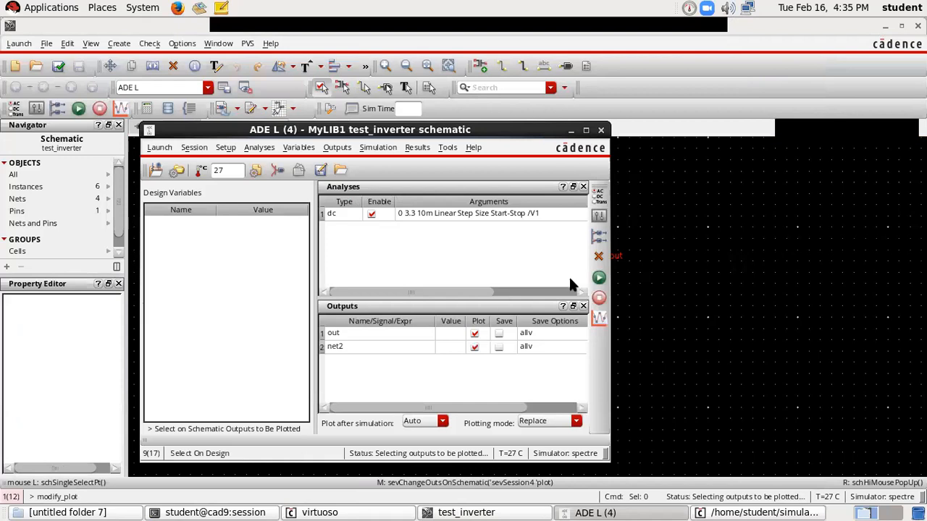
{"action": "left_click", "coordinate": [594, 281]}
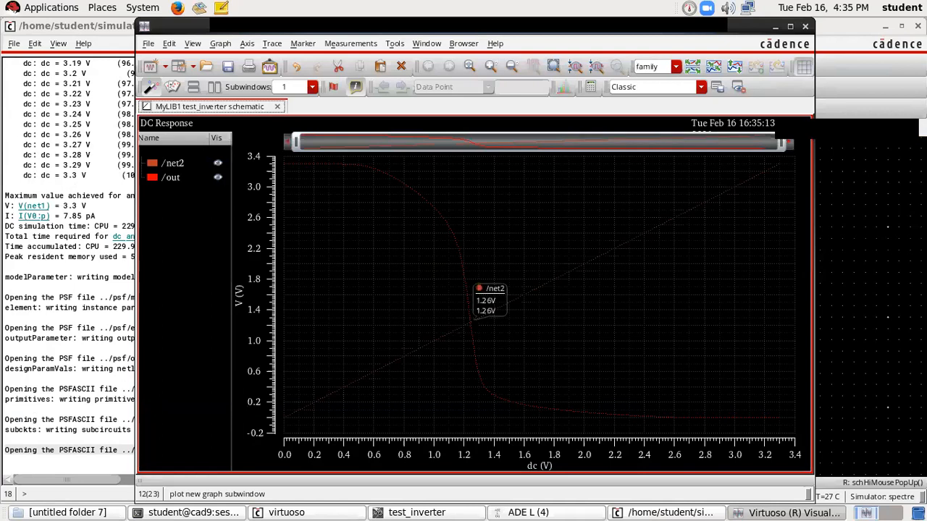
- Examine the point where the /net2 and /out curves cross in the DC response plot
{"action": "left_click", "coordinate": [473, 319]}
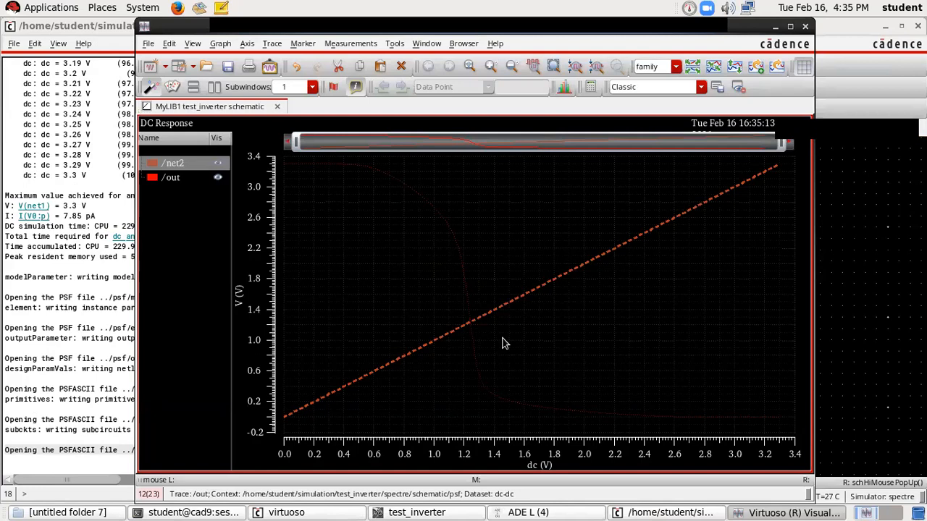
{"action": "mouse_move", "coordinate": [487, 324]}
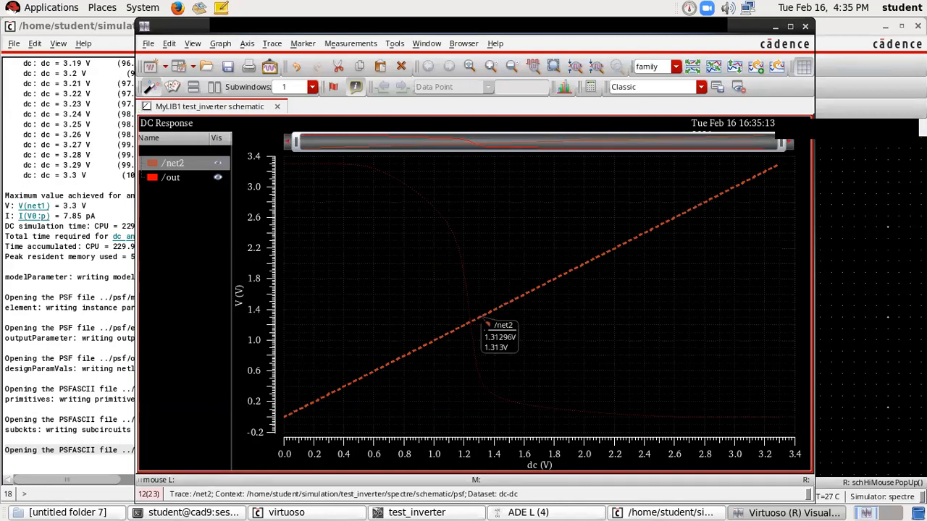
{"action": "left_click", "coordinate": [470, 322]}
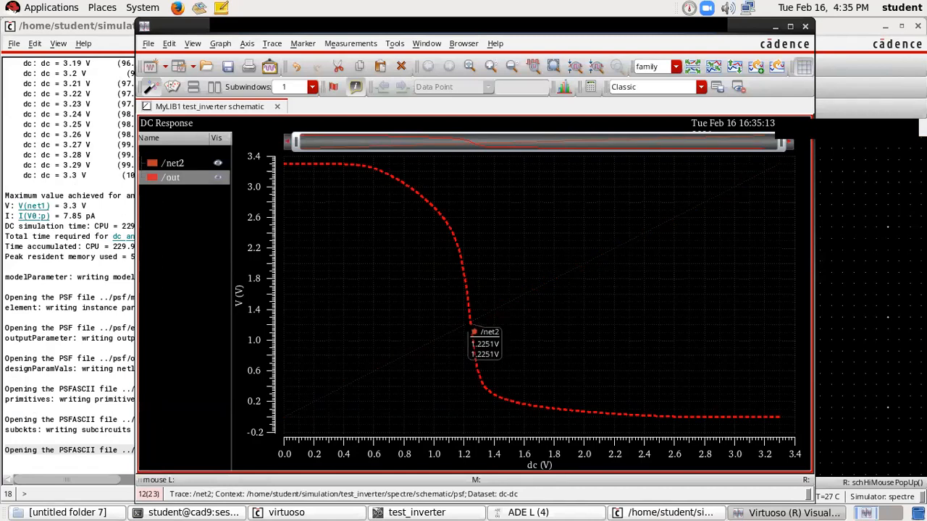
- Change the /net2 trace colour to yellow, and highlight both the /net2 and /out traces in the DC response plot
{"action": "left_click", "coordinate": [153, 167]}
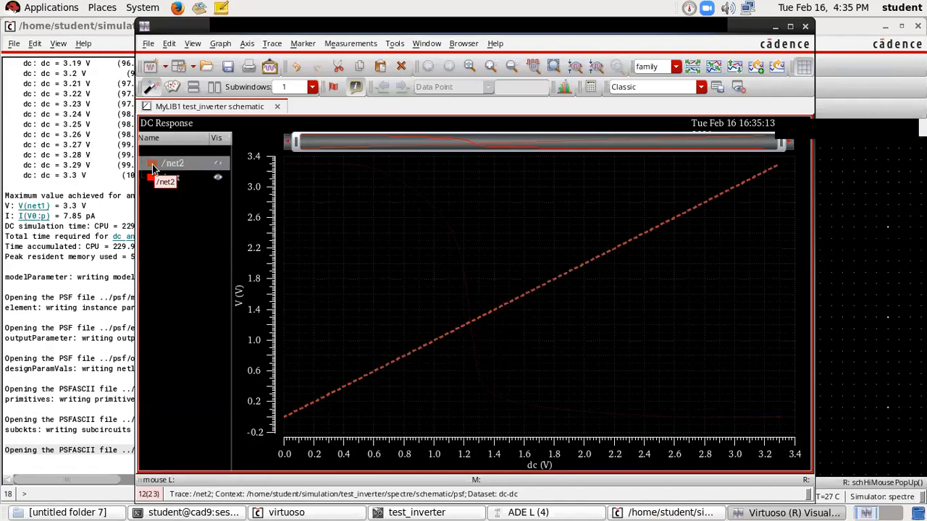
{"action": "right_click", "coordinate": [153, 167]}
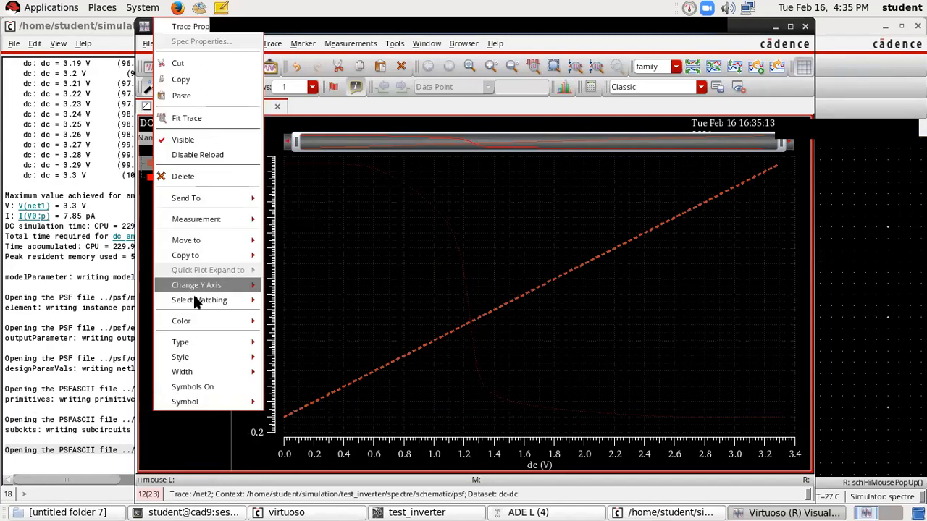
{"action": "mouse_move", "coordinate": [242, 324]}
{"action": "left_click", "coordinate": [288, 366]}
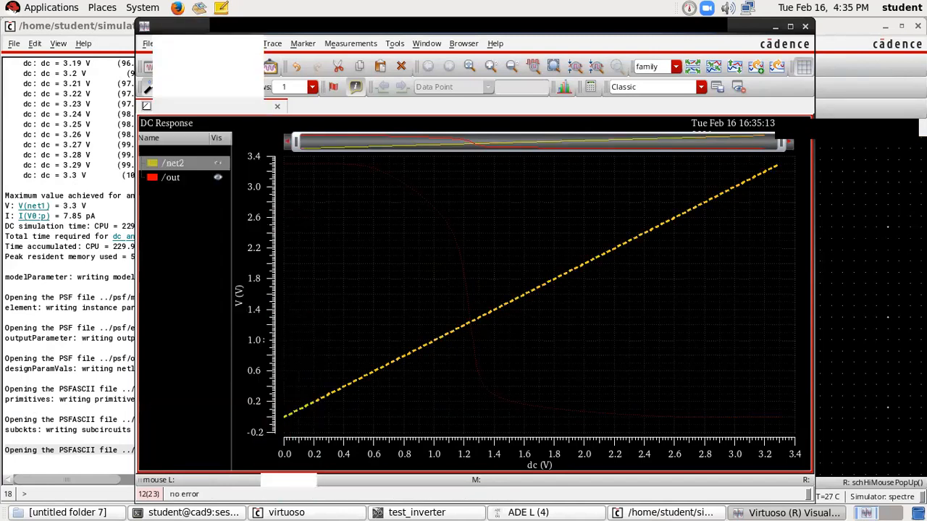
{"action": "left_click", "coordinate": [178, 179], "text": "ctrl"}
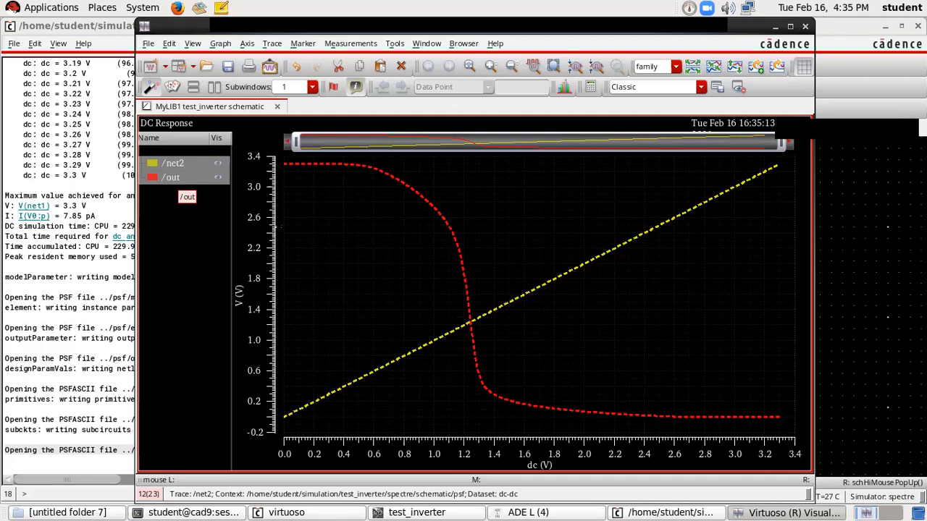
{"action": "mouse_move", "coordinate": [470, 331]}
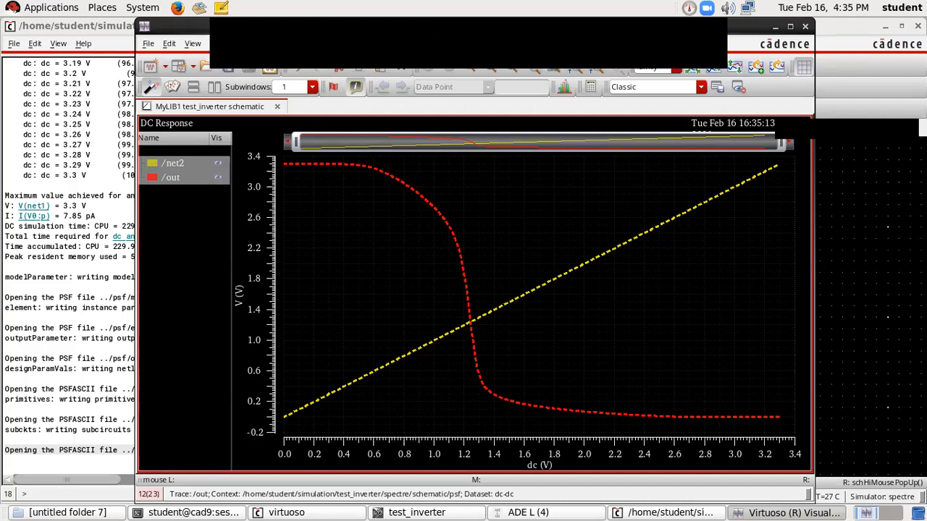
{"action": "left_click", "coordinate": [468, 55]}
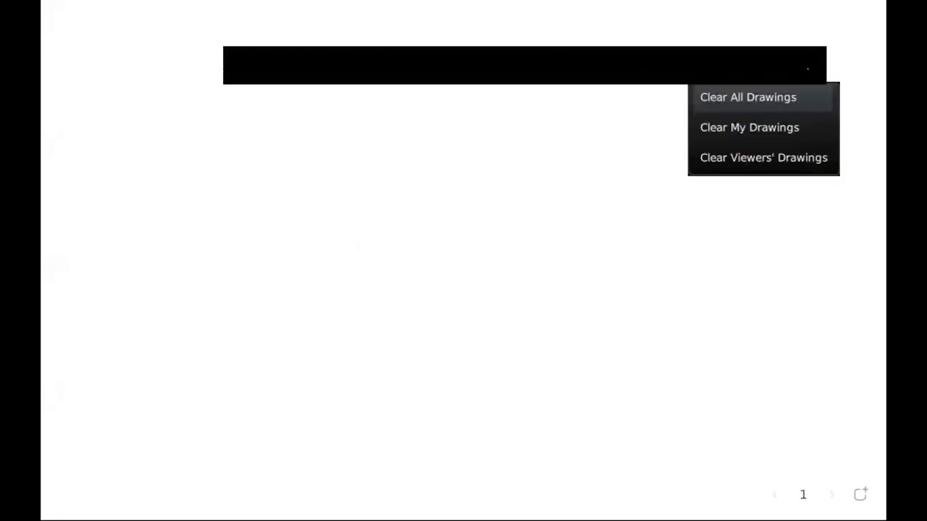
{"action": "left_click", "coordinate": [758, 96]}
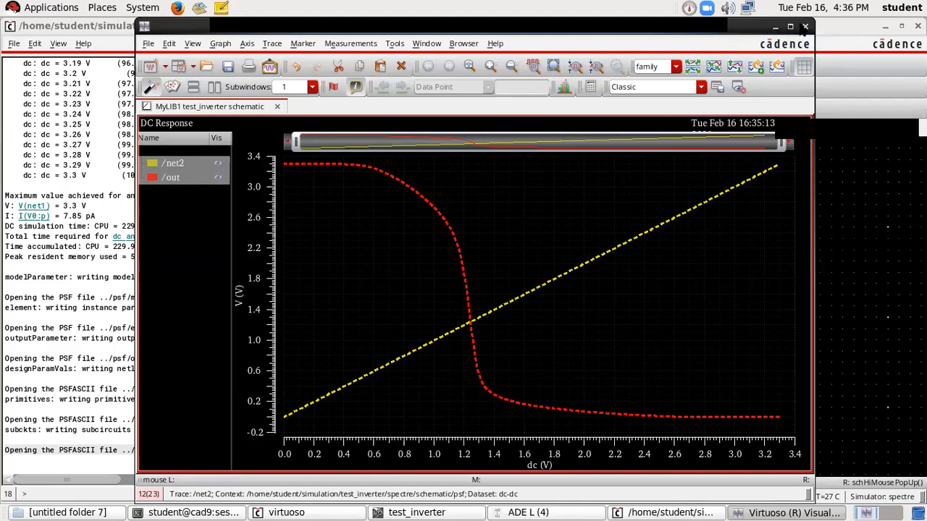
- Put away the DC response waveform window and reposition the ADE L window over the schematic
{"action": "left_click", "coordinate": [776, 28]}
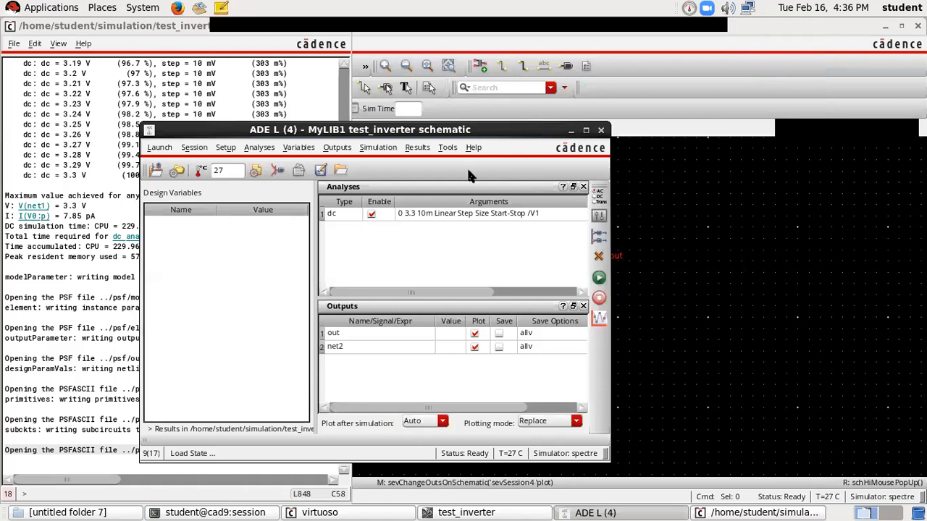
{"action": "left_click_drag", "start_coordinate": [437, 128], "coordinate": [594, 133]}
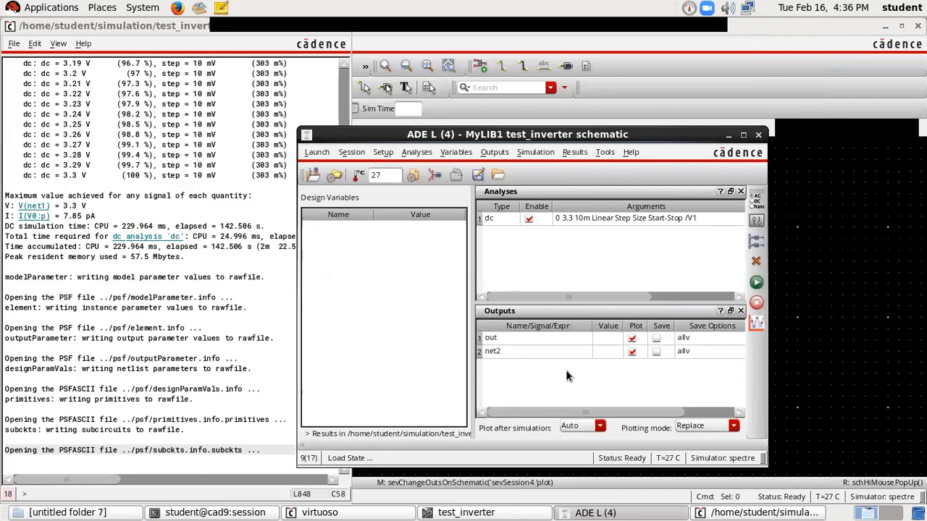
{"action": "left_click_drag", "start_coordinate": [583, 143], "coordinate": [575, 357]}
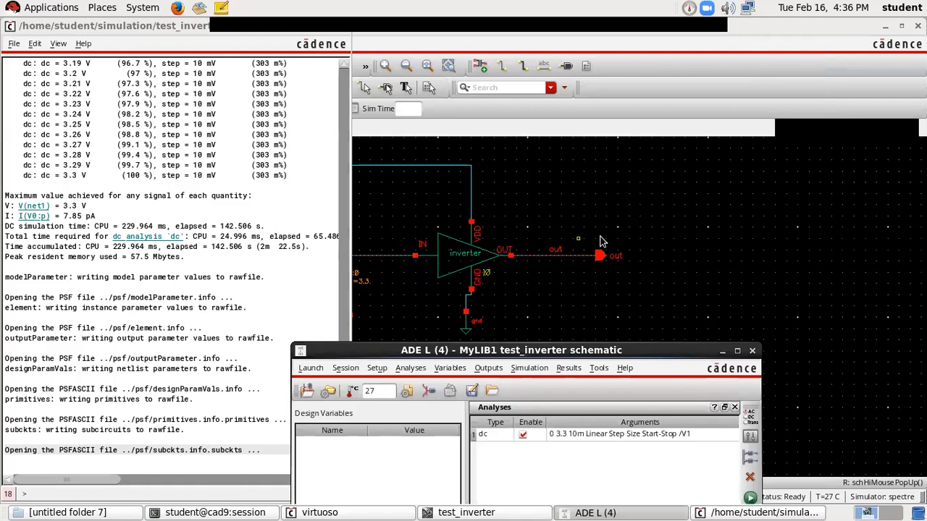
{"action": "left_click_drag", "start_coordinate": [516, 351], "coordinate": [499, 150]}
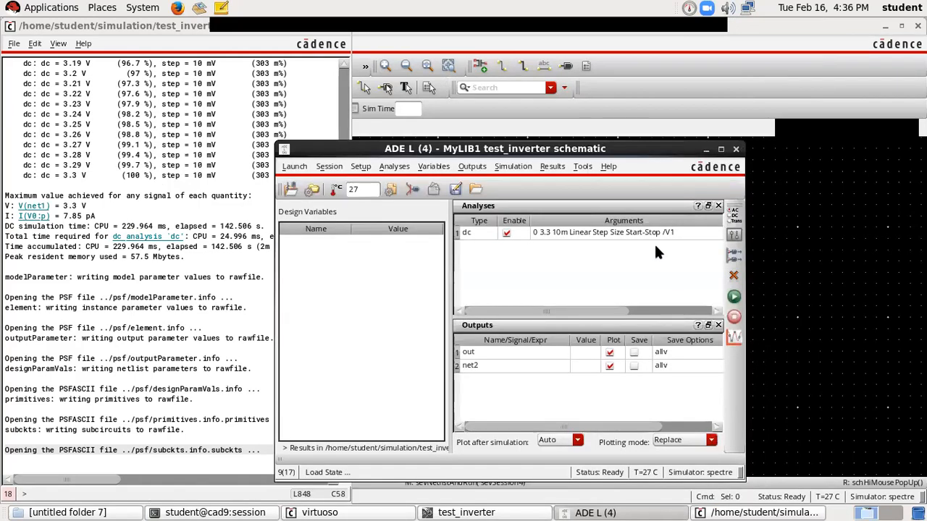
- Open the Parametric Analysis tool to examine its variable and sweep range settings, and close it without adding a variable
{"action": "left_click", "coordinate": [521, 168]}
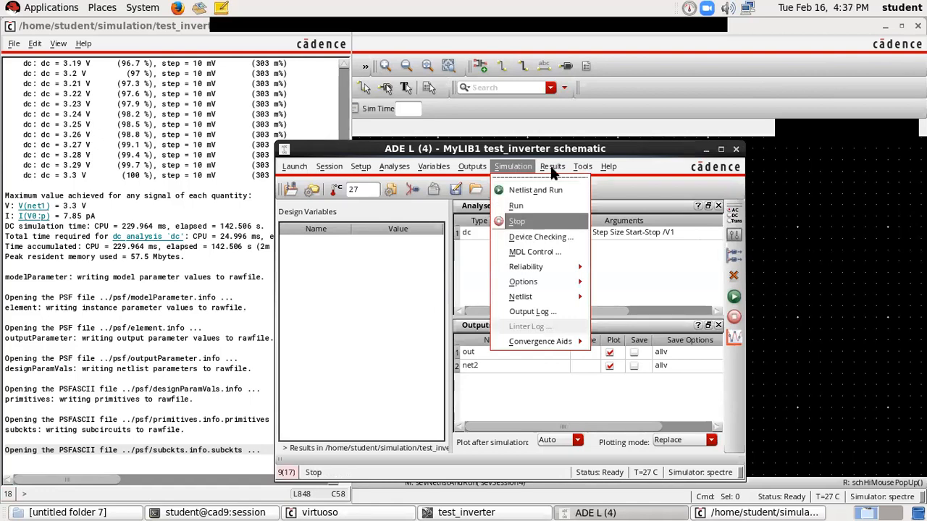
{"action": "mouse_move", "coordinate": [552, 169]}
{"action": "mouse_move", "coordinate": [567, 204]}
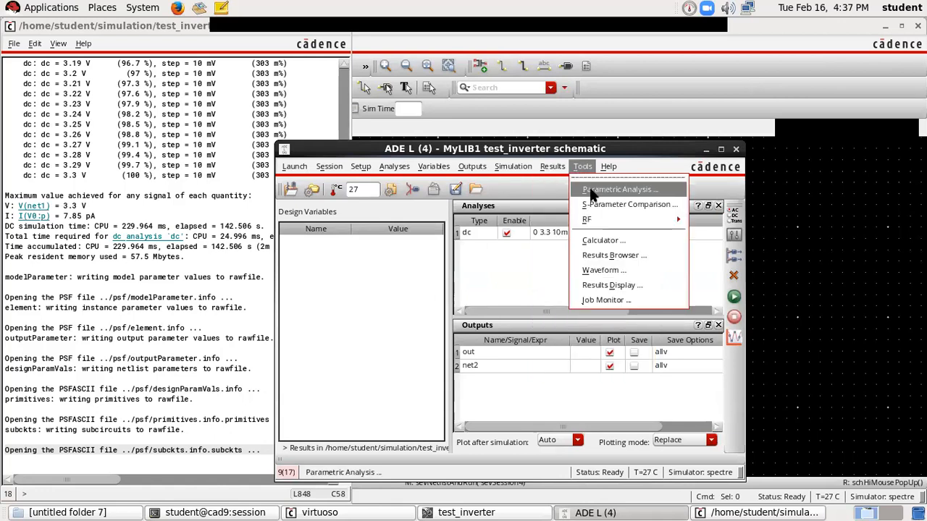
{"action": "left_click", "coordinate": [592, 191]}
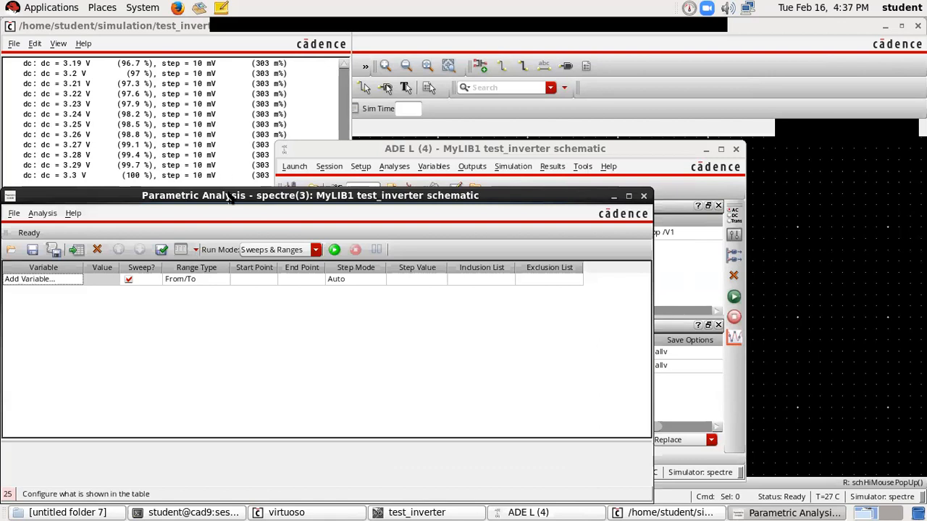
{"action": "left_click_drag", "start_coordinate": [232, 201], "coordinate": [368, 148]}
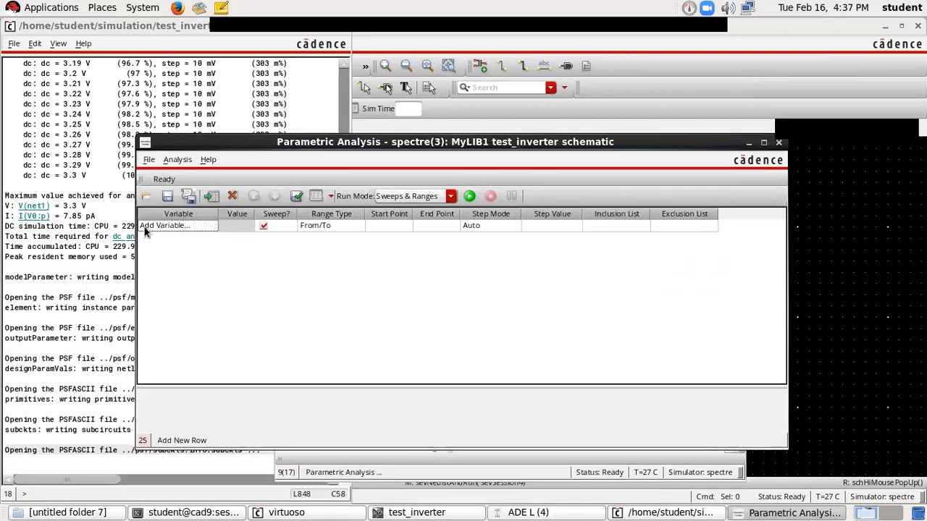
{"action": "left_click", "coordinate": [145, 227]}
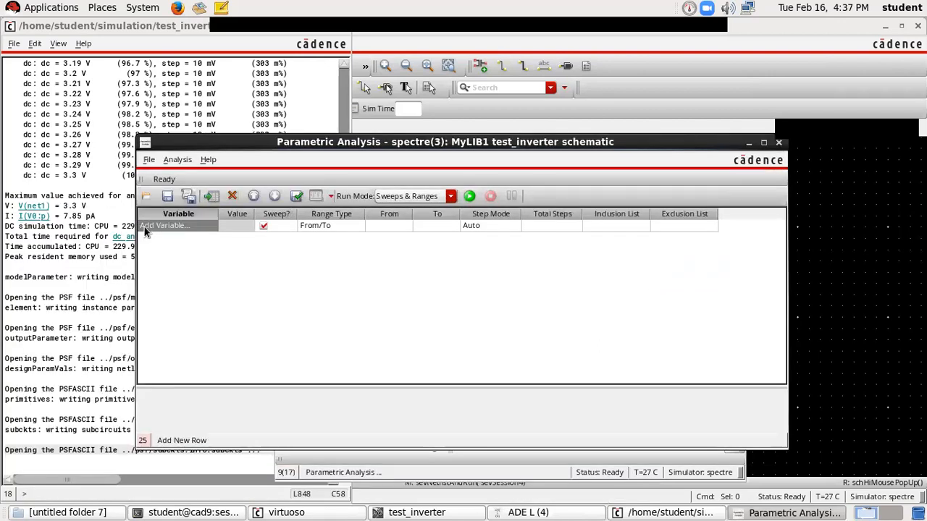
{"action": "left_click", "coordinate": [145, 227]}
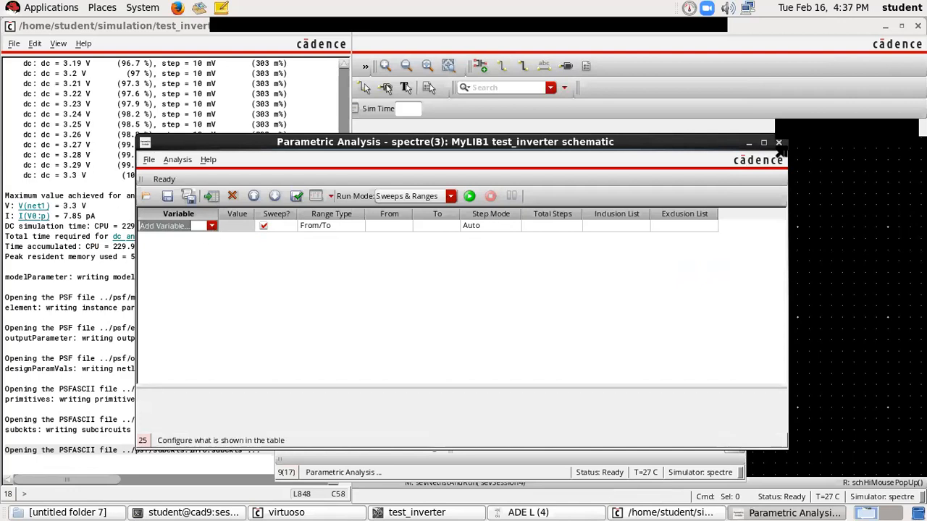
{"action": "left_click", "coordinate": [778, 142]}
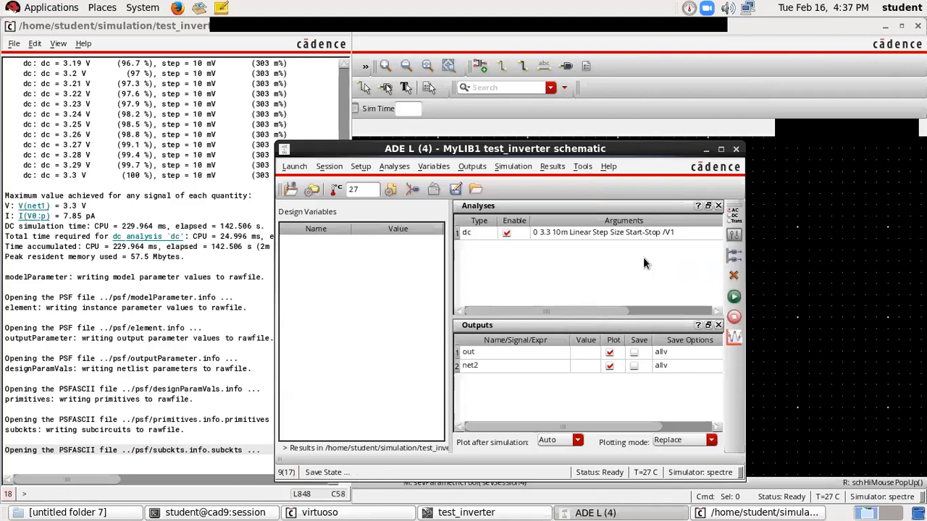
- Save the current simulation state as state2 in the state directory, and close the ADE L session
{"action": "left_click", "coordinate": [736, 148]}
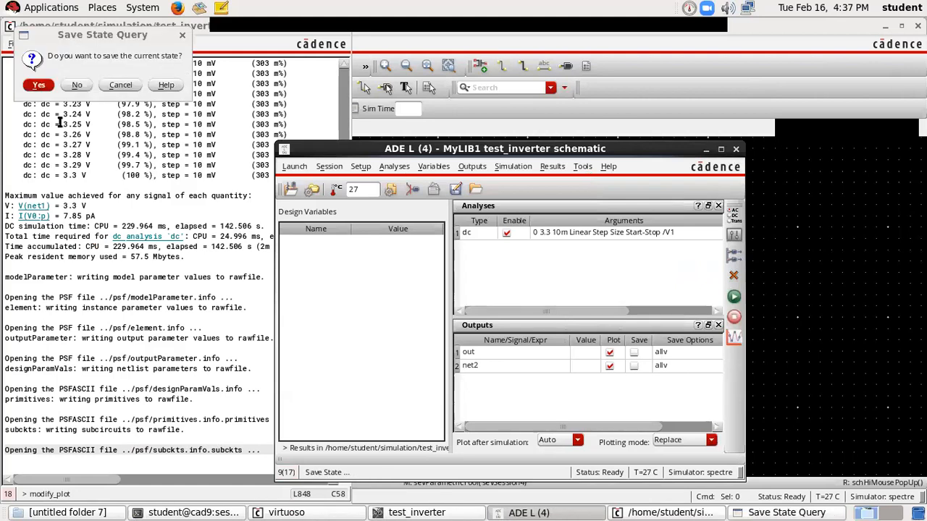
{"action": "left_click", "coordinate": [36, 85]}
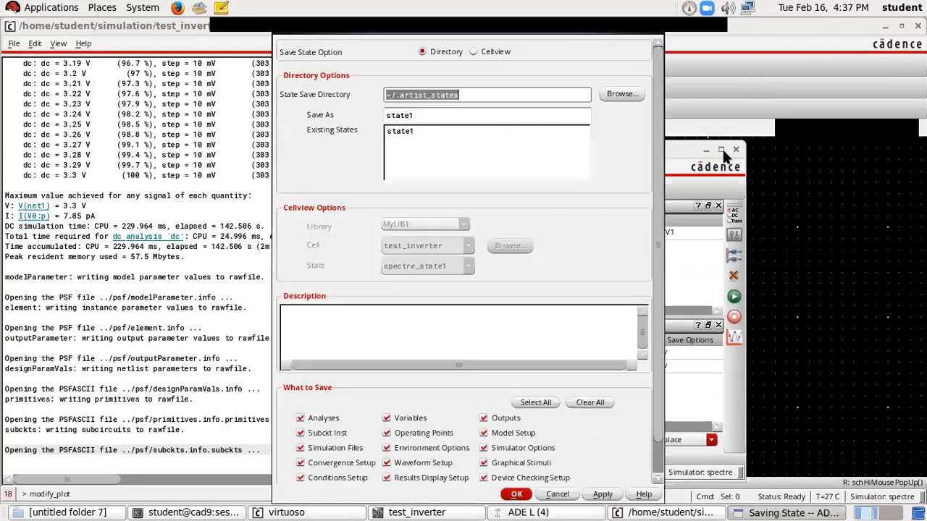
{"action": "left_click", "coordinate": [421, 116]}
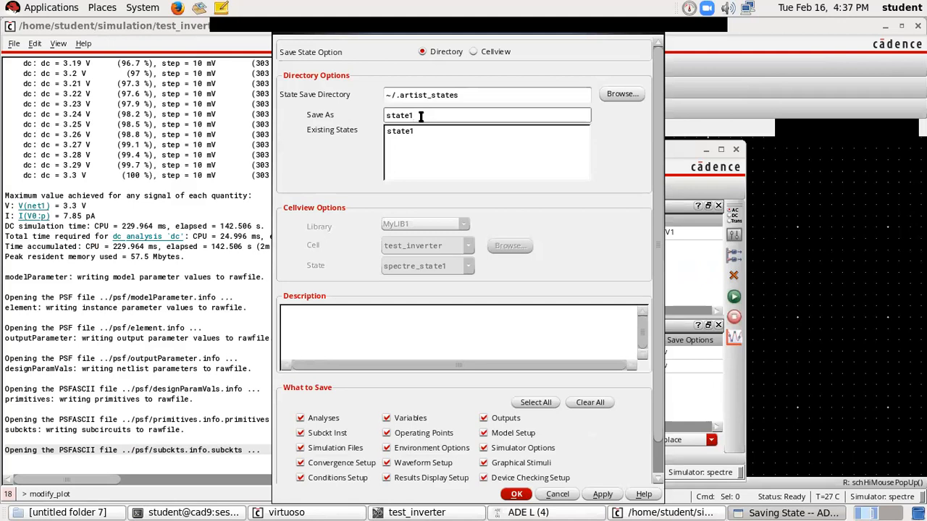
{"action": "key", "text": "BackSpace"}
{"action": "type", "text": "2"}
{"action": "left_click", "coordinate": [520, 497]}
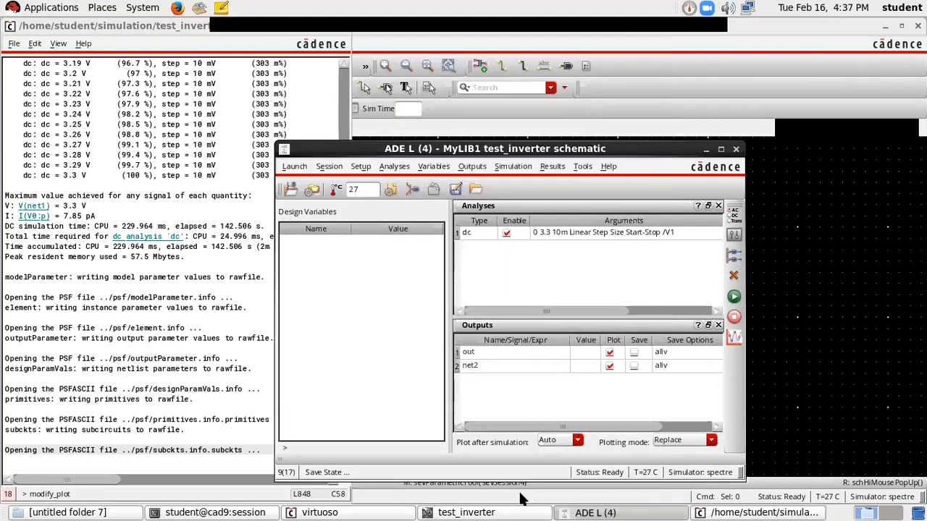
{"action": "left_click", "coordinate": [735, 150]}
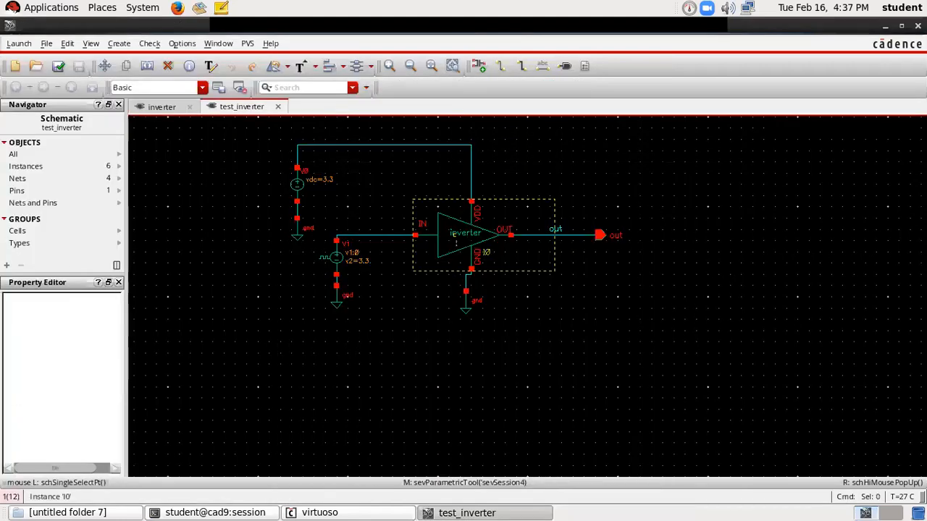
- Descend into the inverter instance's schematic for editing in the current tab
{"action": "left_click", "coordinate": [461, 234]}
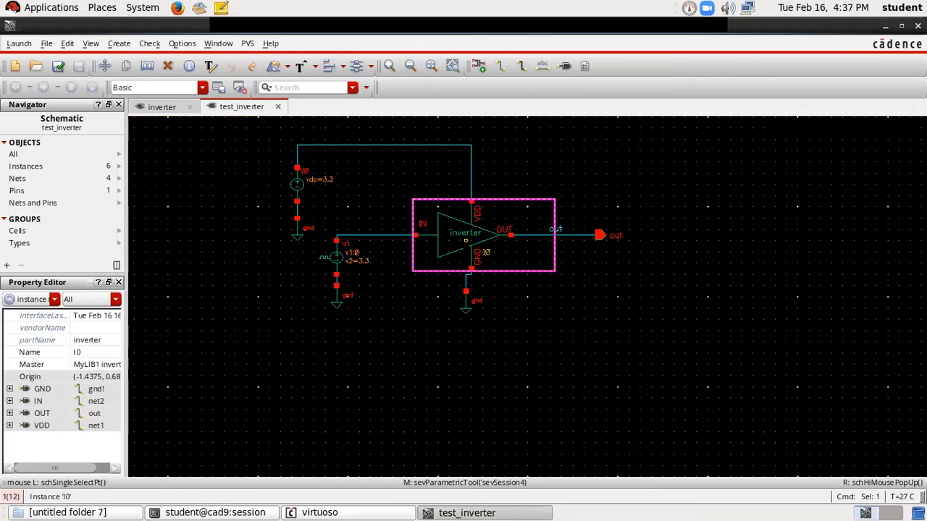
{"action": "right_click", "coordinate": [465, 245]}
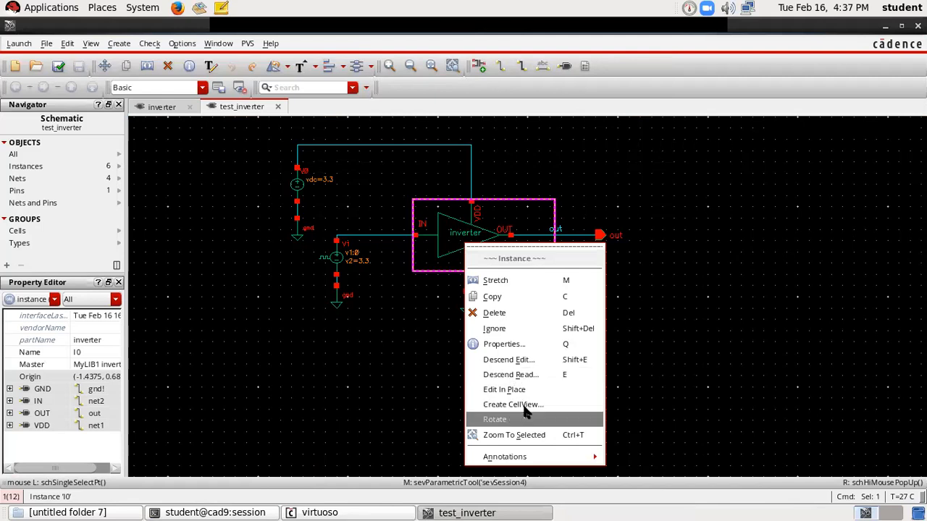
{"action": "left_click", "coordinate": [520, 361]}
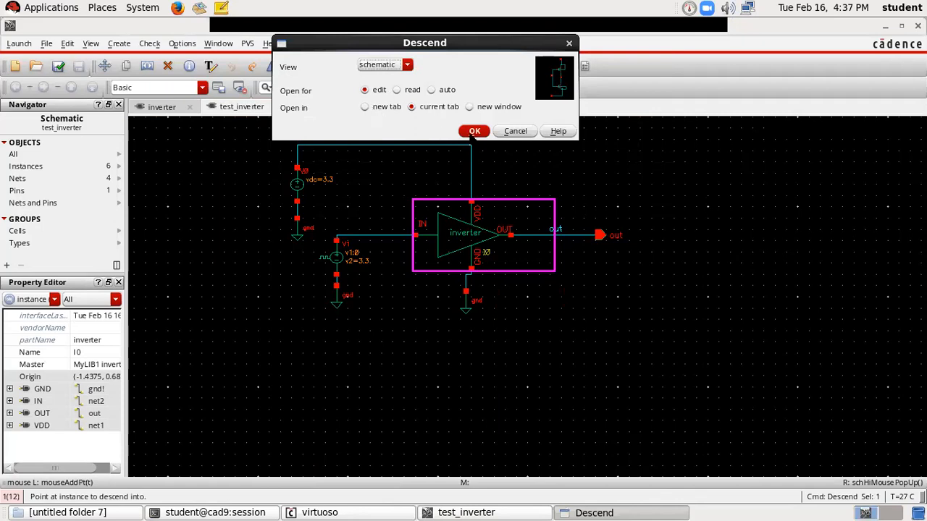
{"action": "left_click", "coordinate": [473, 134]}
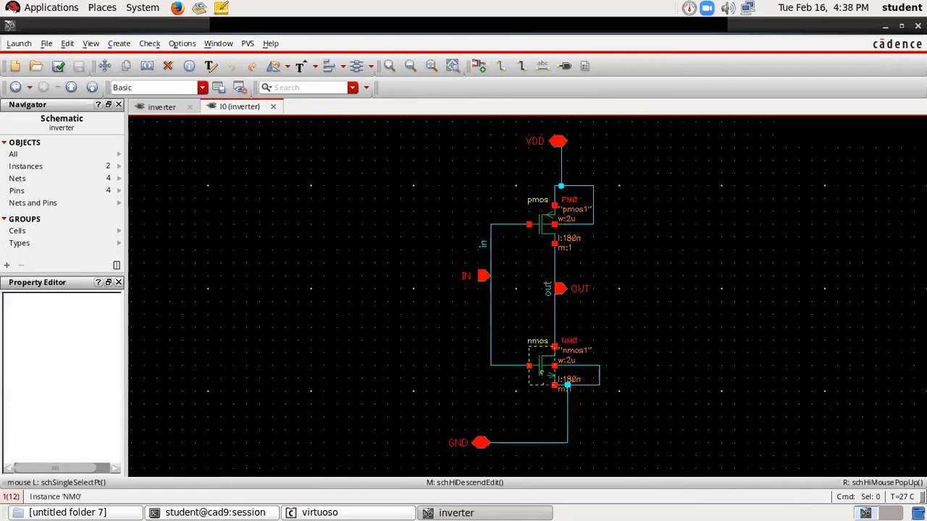
- Set the Fingers parameter of the NMOS transistor NM0 to the variable N and apply the change
{"action": "left_click", "coordinate": [541, 373]}
{"action": "right_click", "coordinate": [542, 373]}
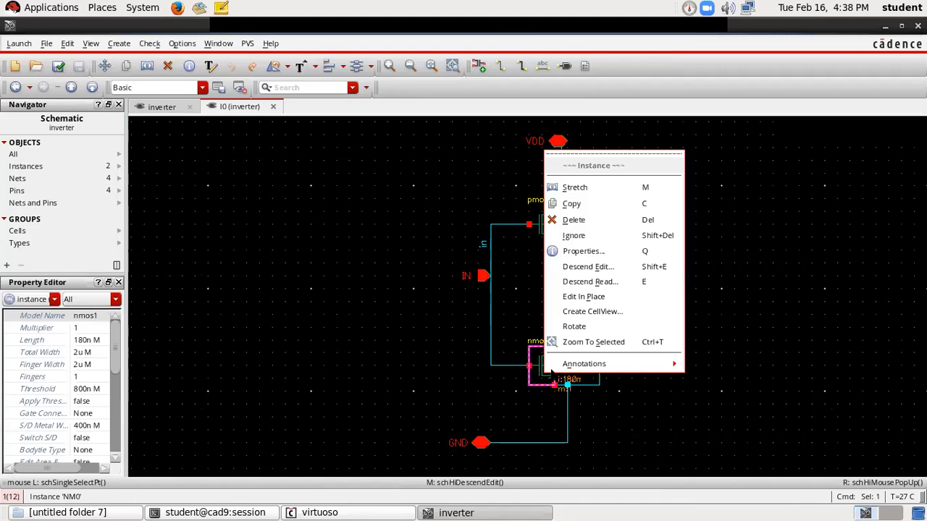
{"action": "left_click", "coordinate": [579, 251]}
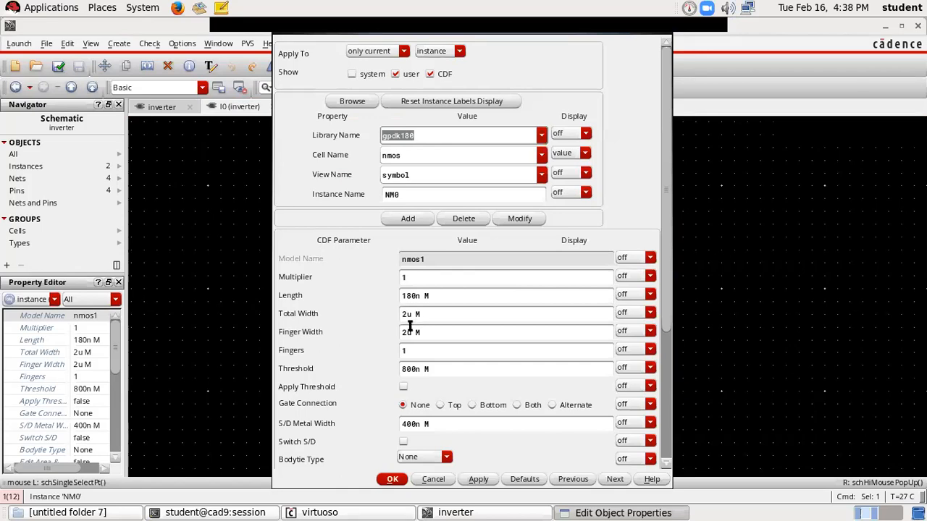
{"action": "left_click", "coordinate": [406, 354]}
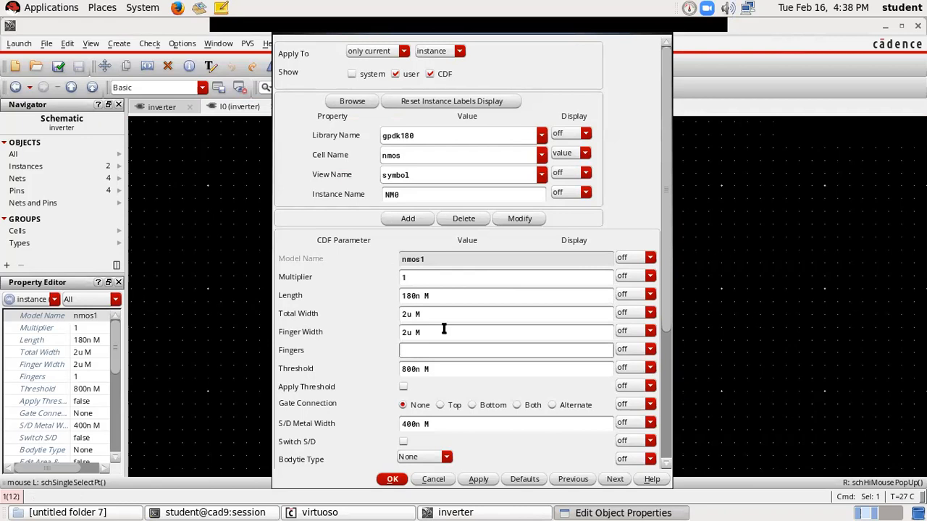
{"action": "type", "text": "N"}
{"action": "left_click", "coordinate": [442, 370]}
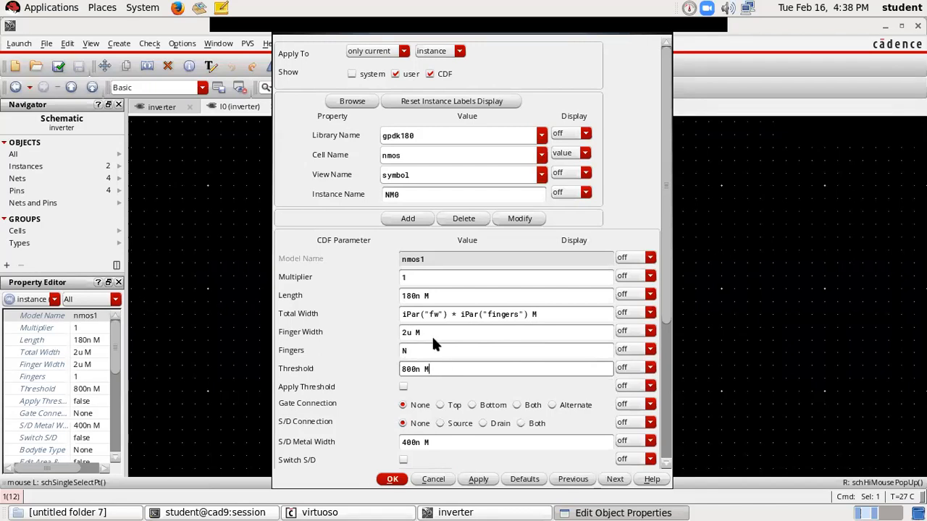
{"action": "left_click", "coordinate": [478, 480]}
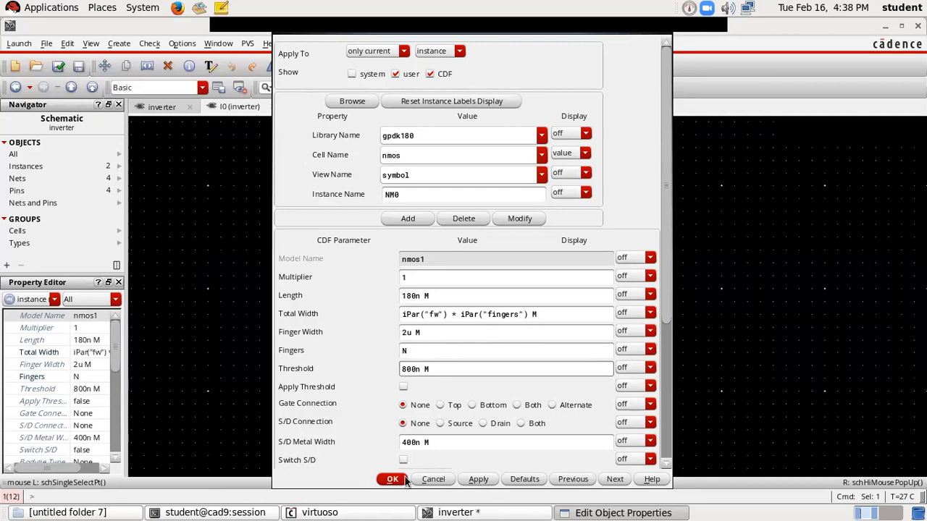
{"action": "left_click", "coordinate": [393, 479]}
{"action": "left_click", "coordinate": [664, 374]}
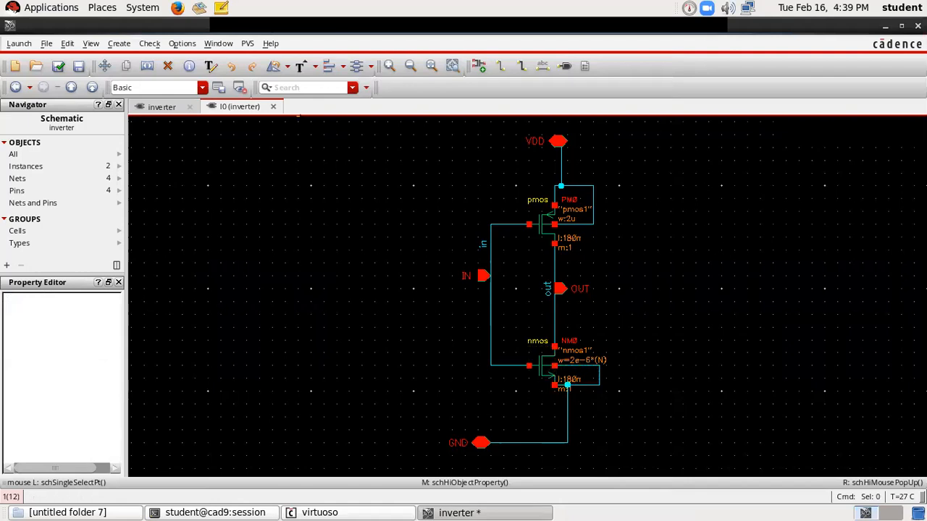
- Return to the test_inverter schematic, launch ADE L, and move its window clear of the schematic's side panels
{"action": "left_click", "coordinate": [71, 87]}
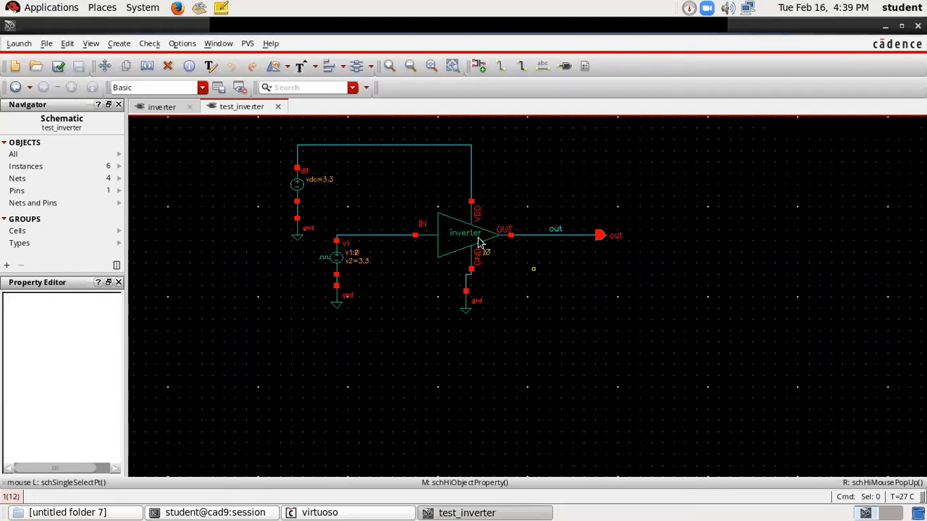
{"action": "left_click", "coordinate": [16, 45]}
{"action": "left_click", "coordinate": [17, 55]}
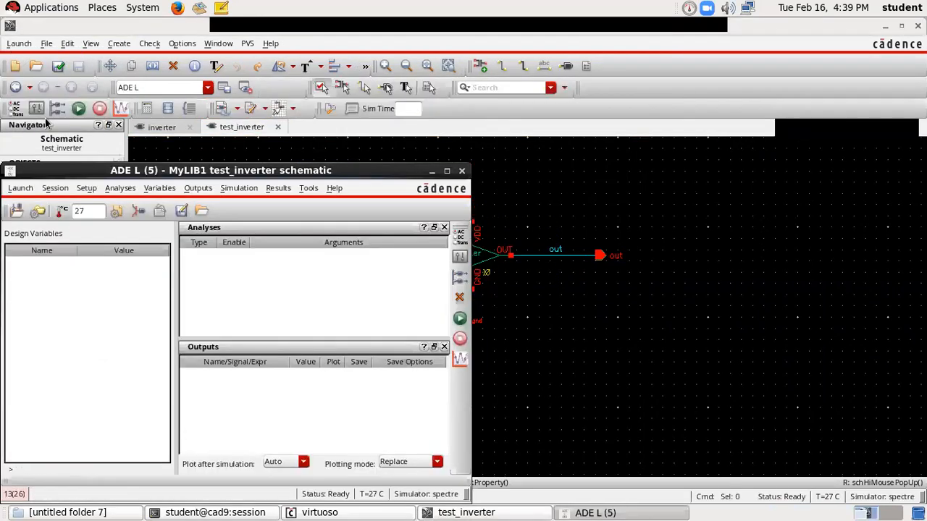
{"action": "left_click_drag", "start_coordinate": [289, 174], "coordinate": [620, 174]}
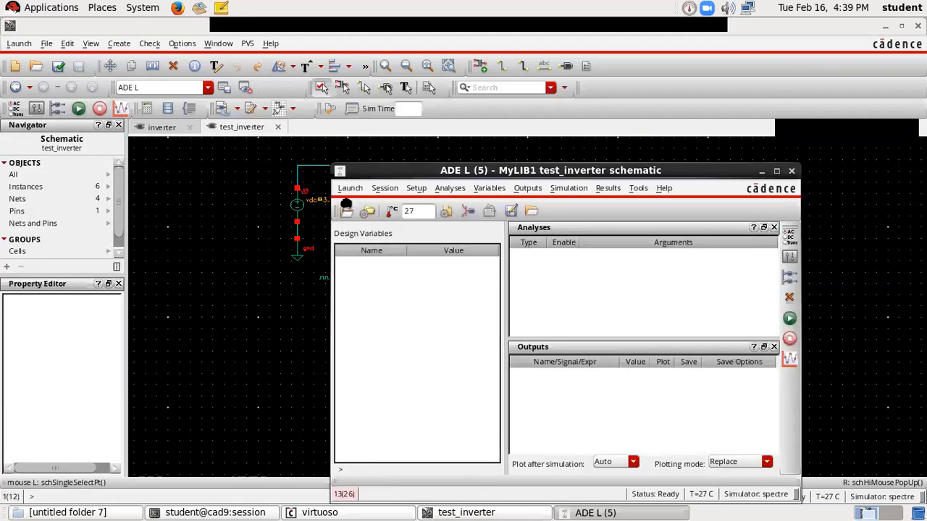
- Load the saved simulation state state2 from the state directory into the ADE L session
{"action": "left_click", "coordinate": [382, 191]}
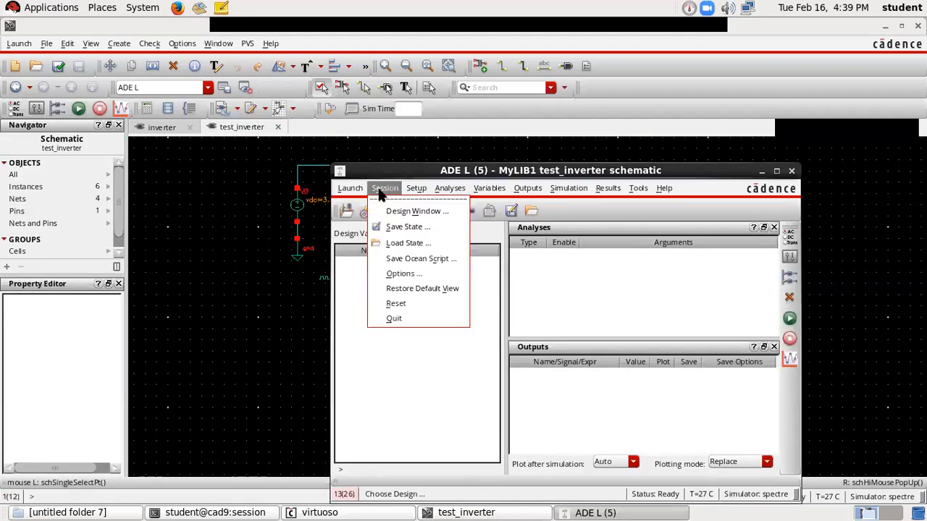
{"action": "left_click", "coordinate": [391, 244]}
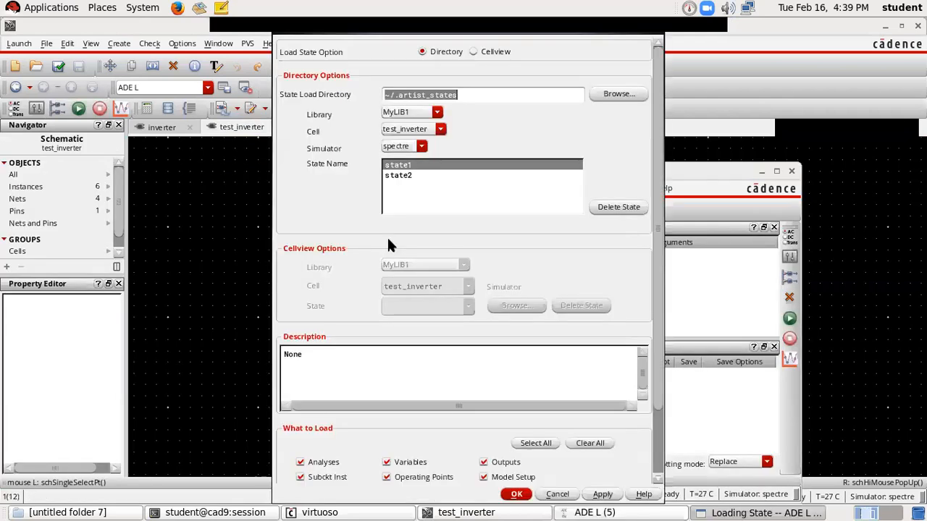
{"action": "left_click", "coordinate": [397, 175]}
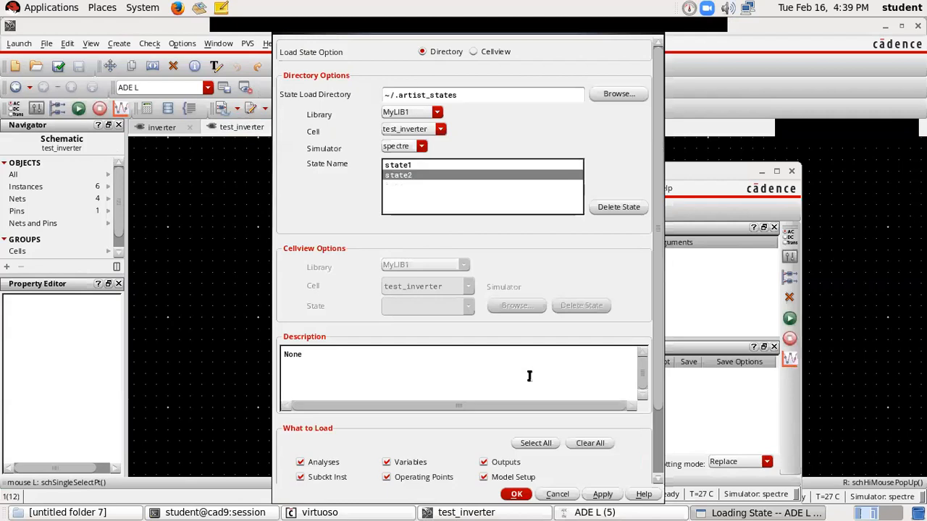
{"action": "left_click", "coordinate": [515, 494]}
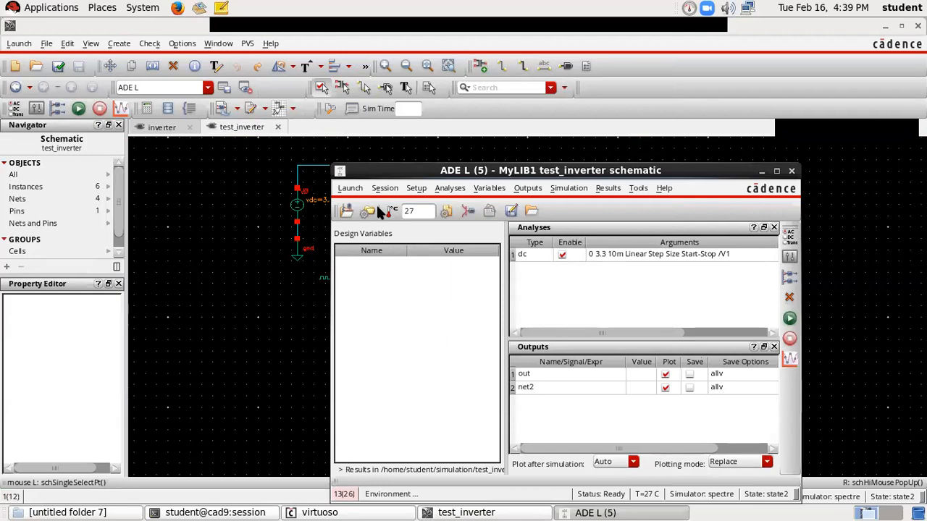
- Copy the design variables from the cellview and set N to 1
{"action": "left_click", "coordinate": [486, 188]}
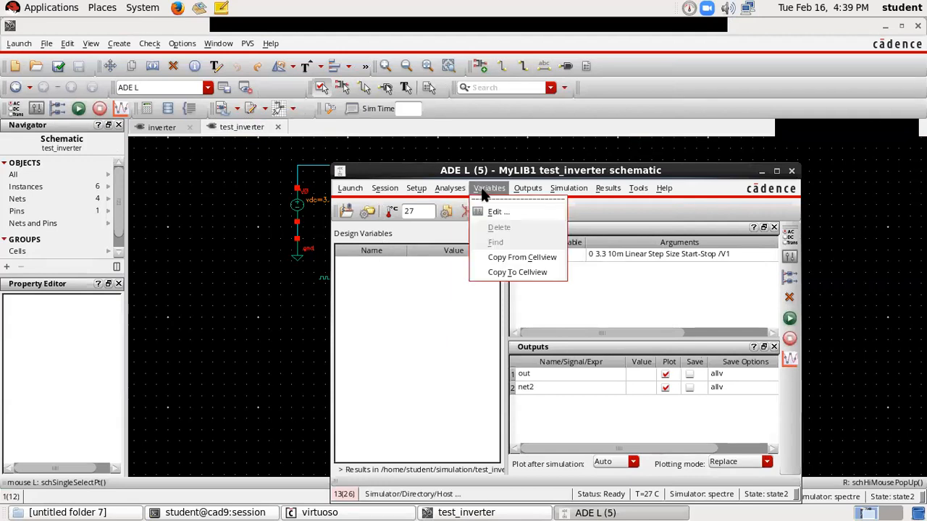
{"action": "left_click", "coordinate": [500, 257]}
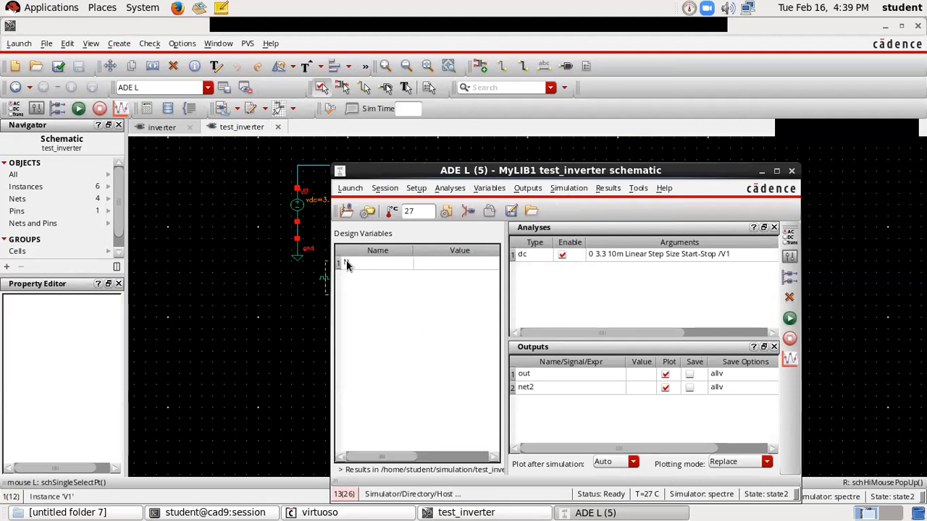
{"action": "double_click", "coordinate": [442, 265]}
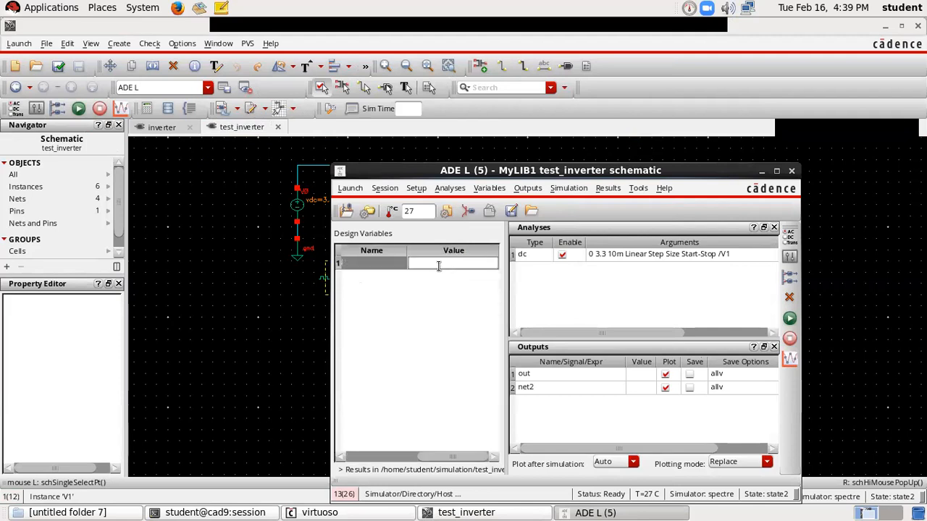
{"action": "type", "text": "1"}
{"action": "left_click", "coordinate": [407, 342]}
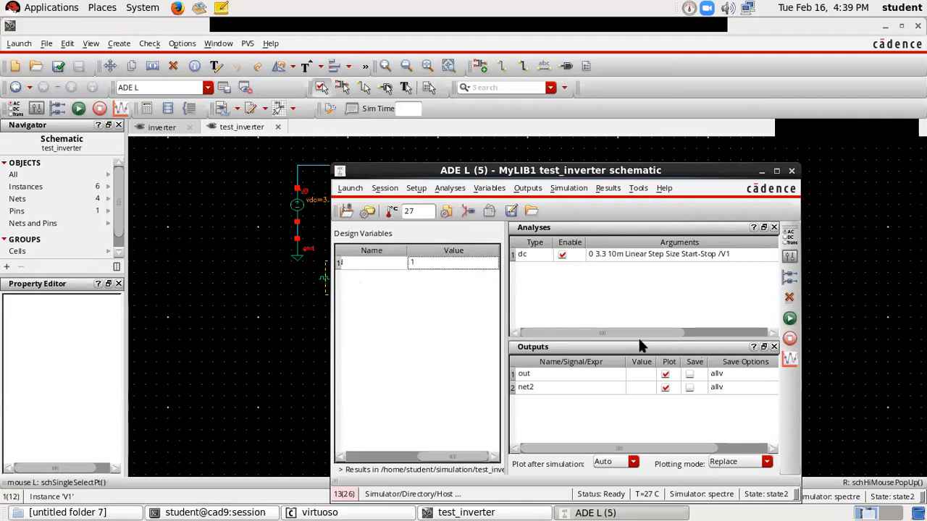
- Try to run the simulation, with a check and save of test_inverter, and examine the netlisting messages in the Virtuoso log
{"action": "left_click", "coordinate": [790, 319]}
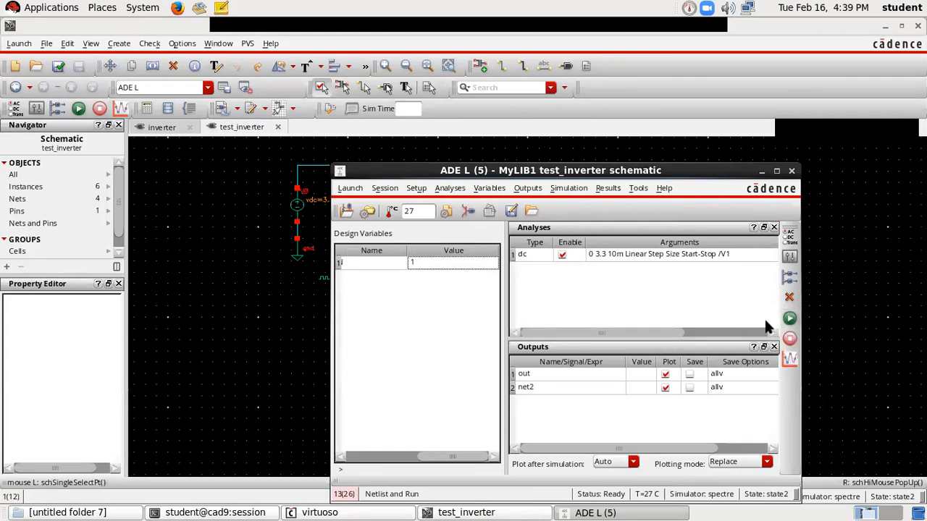
{"action": "left_click", "coordinate": [58, 67]}
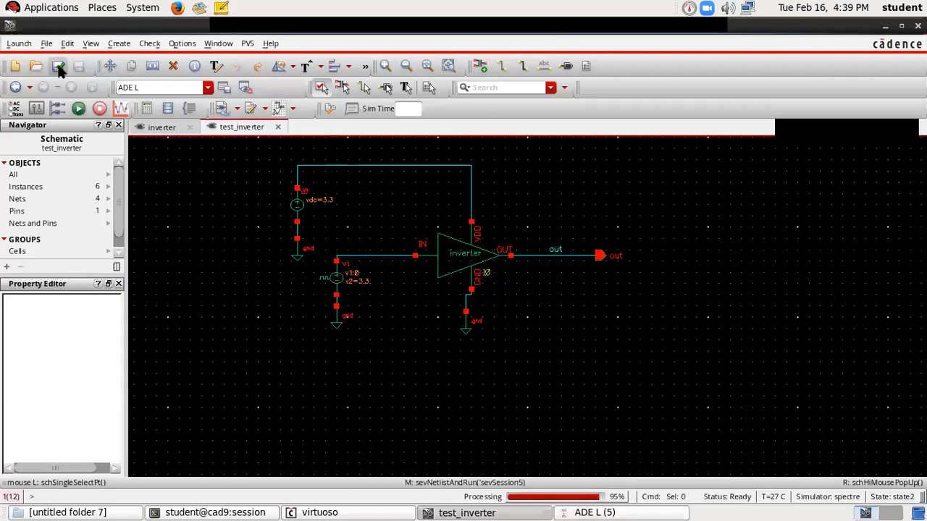
{"action": "left_click", "coordinate": [608, 512]}
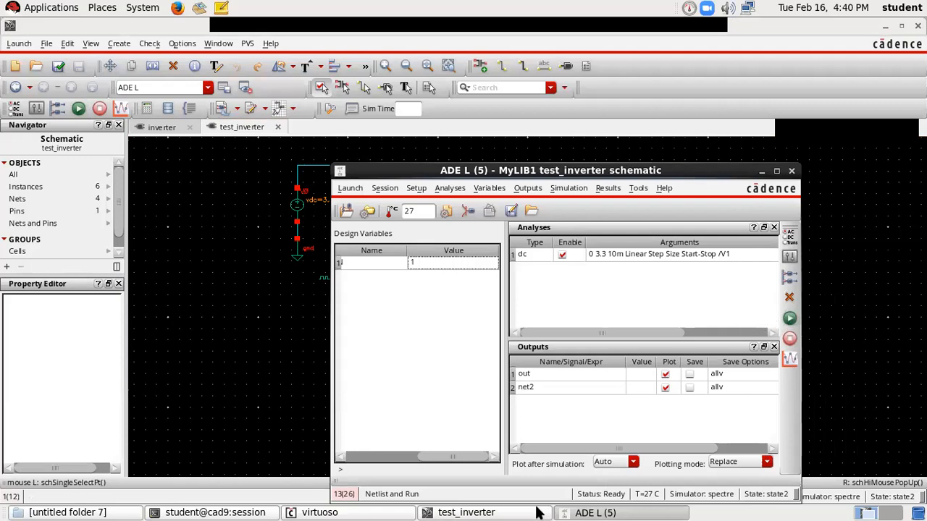
{"action": "left_click", "coordinate": [318, 512]}
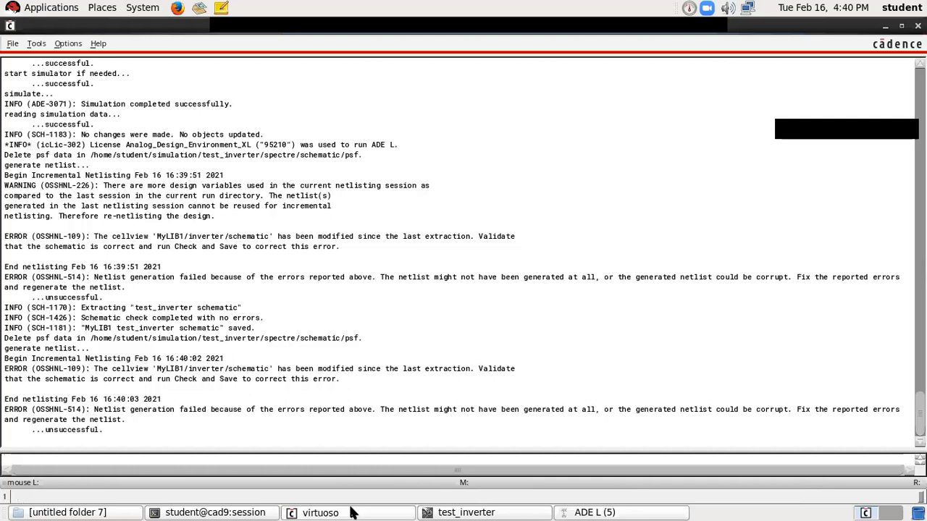
- Descend into the inverter instance's schematic for editing again, and check and save it
{"action": "left_click", "coordinate": [450, 512]}
{"action": "left_click", "coordinate": [454, 261]}
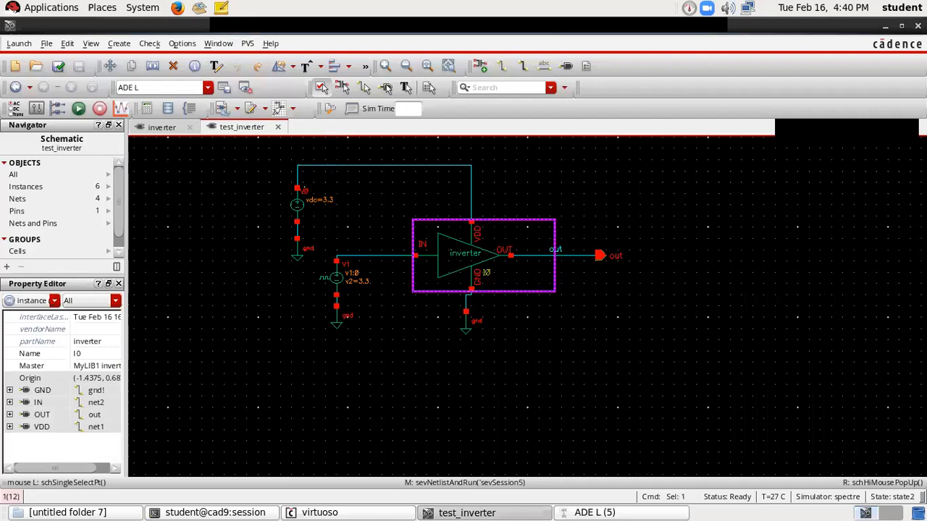
{"action": "right_click", "coordinate": [447, 251]}
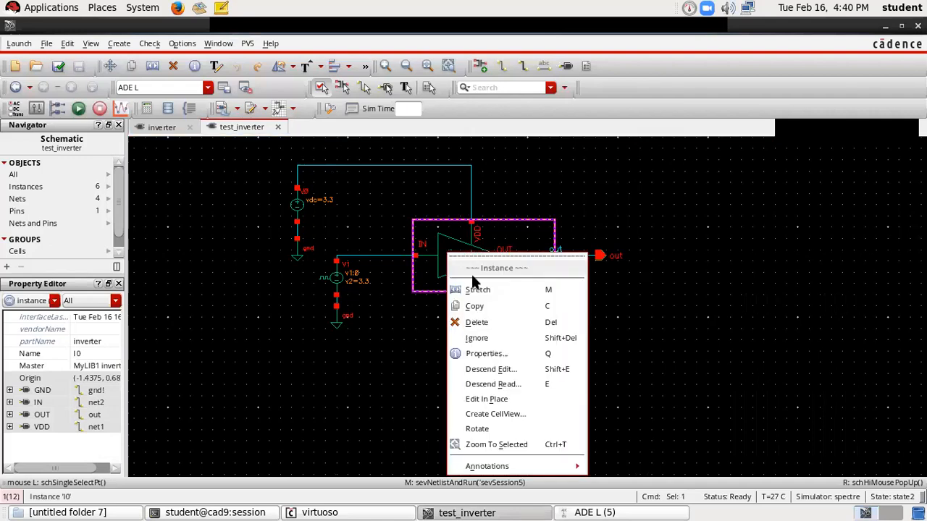
{"action": "left_click", "coordinate": [479, 372]}
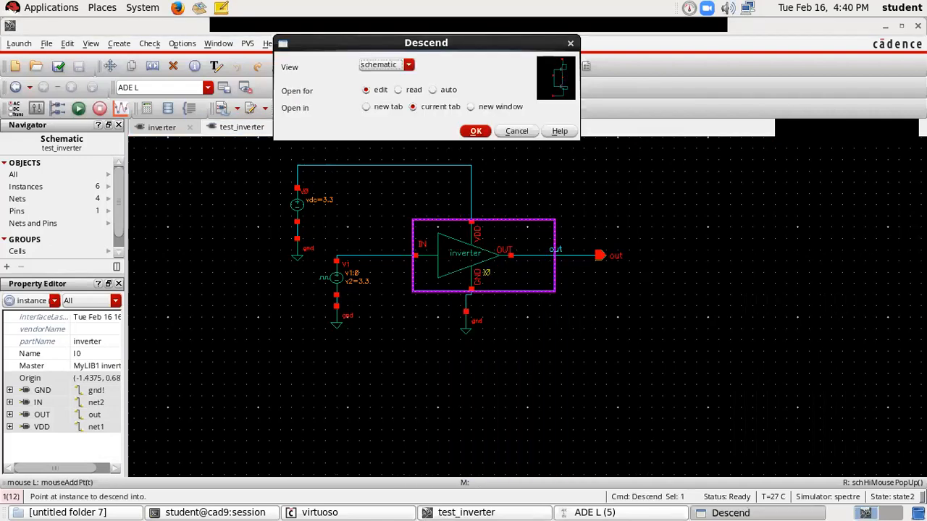
{"action": "left_click", "coordinate": [476, 132]}
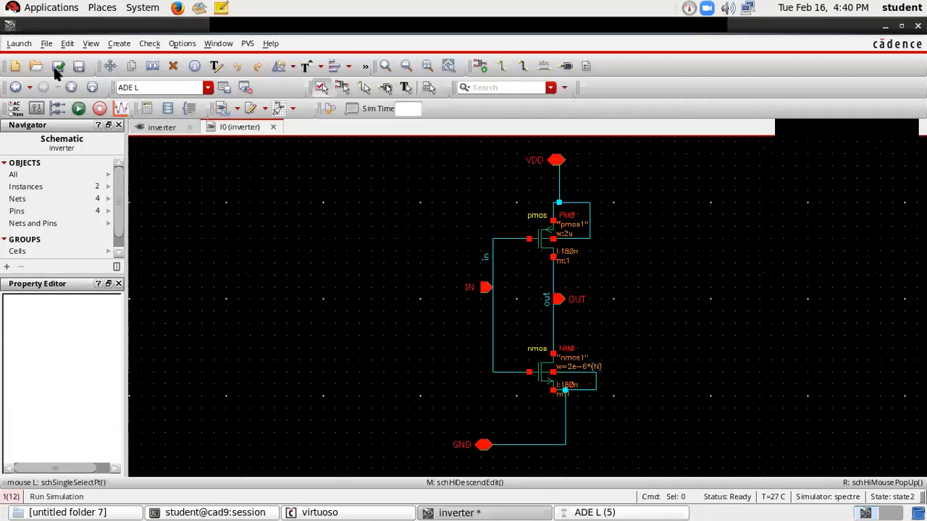
{"action": "left_click", "coordinate": [57, 67]}
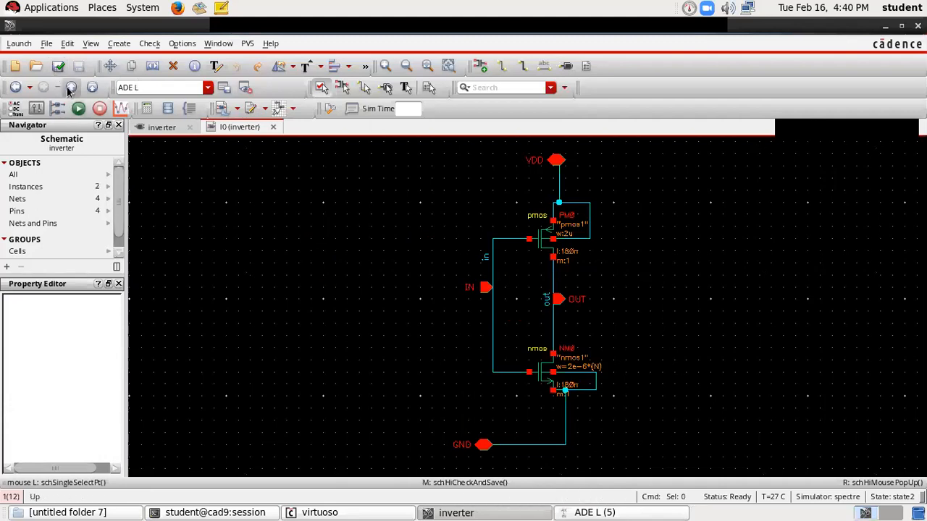
- Return to test_inverter, check and save it, and run the ADE L simulation to plot the DC response
{"action": "left_click", "coordinate": [70, 88]}
{"action": "left_click", "coordinate": [57, 67]}
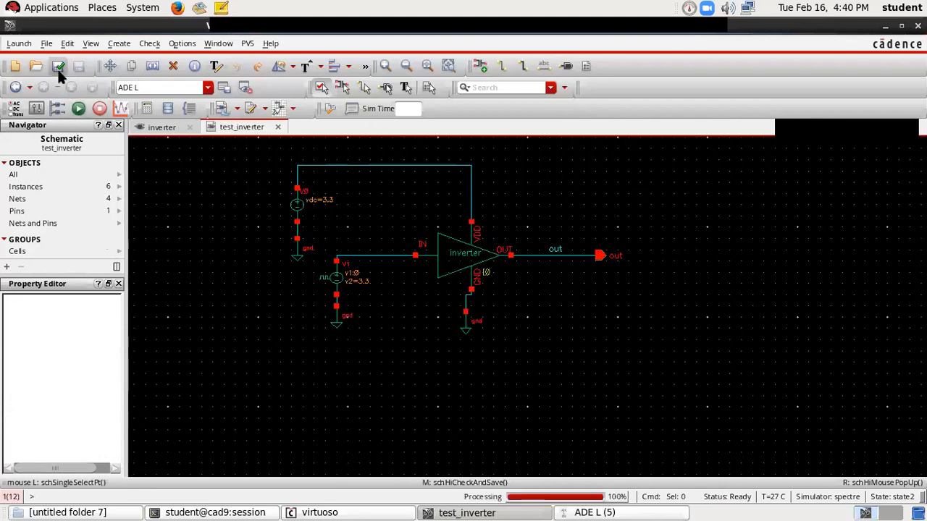
{"action": "left_click", "coordinate": [593, 513]}
{"action": "left_click", "coordinate": [789, 319]}
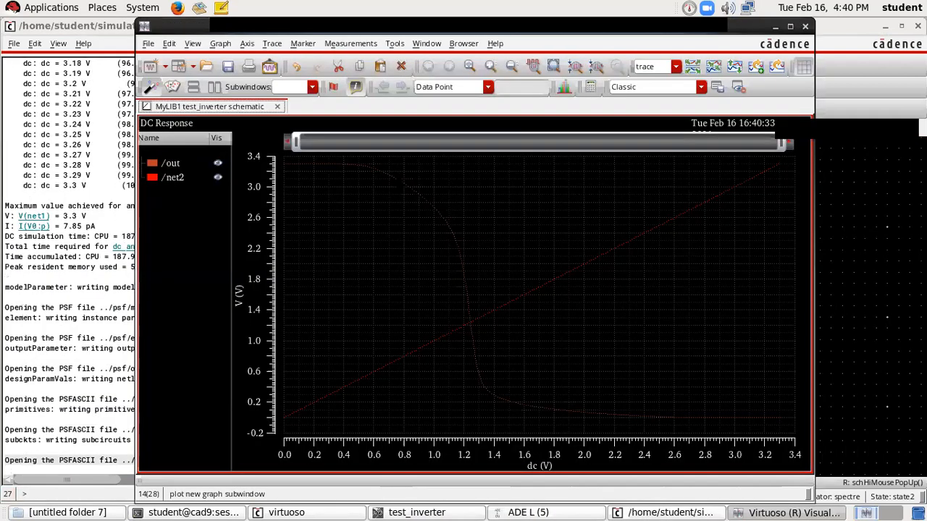
- Change the /out trace's colour to yellow in the DC response graph and highlight the /net2 trace
{"action": "left_click", "coordinate": [396, 181]}
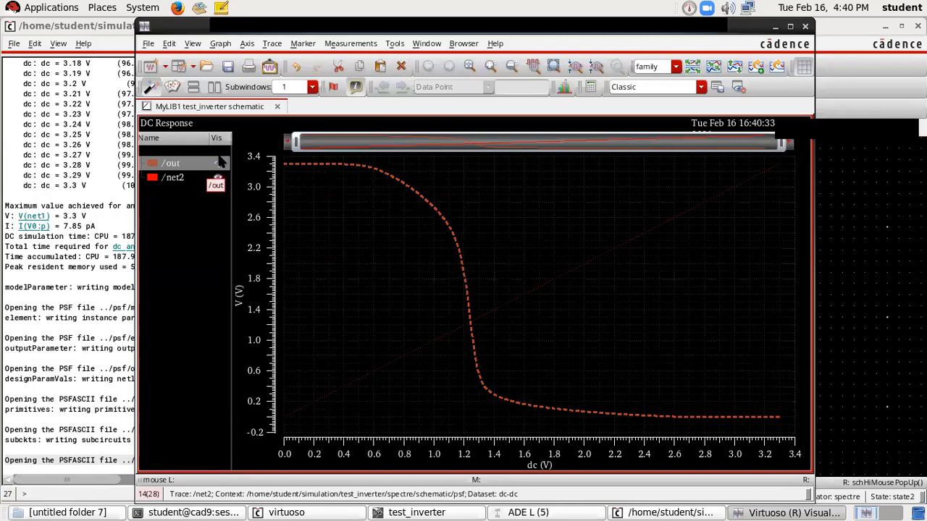
{"action": "right_click", "coordinate": [152, 176]}
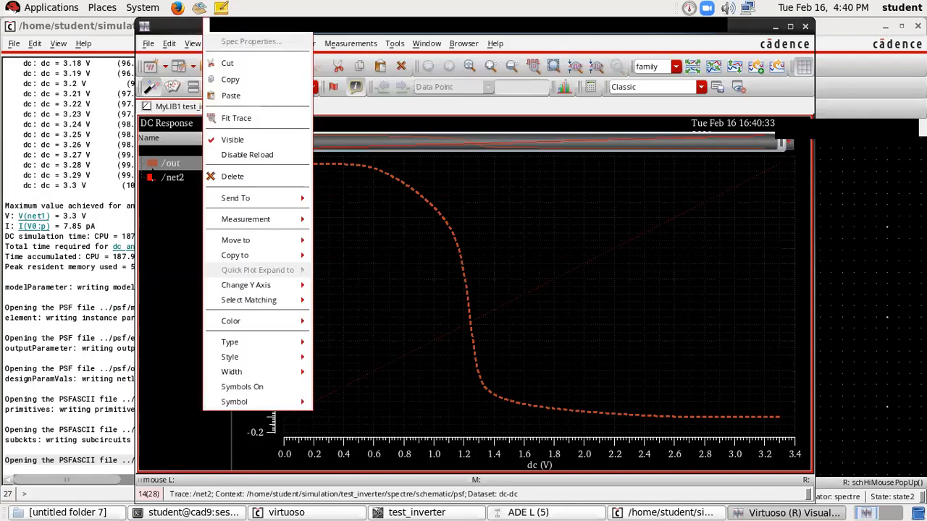
{"action": "mouse_move", "coordinate": [237, 326]}
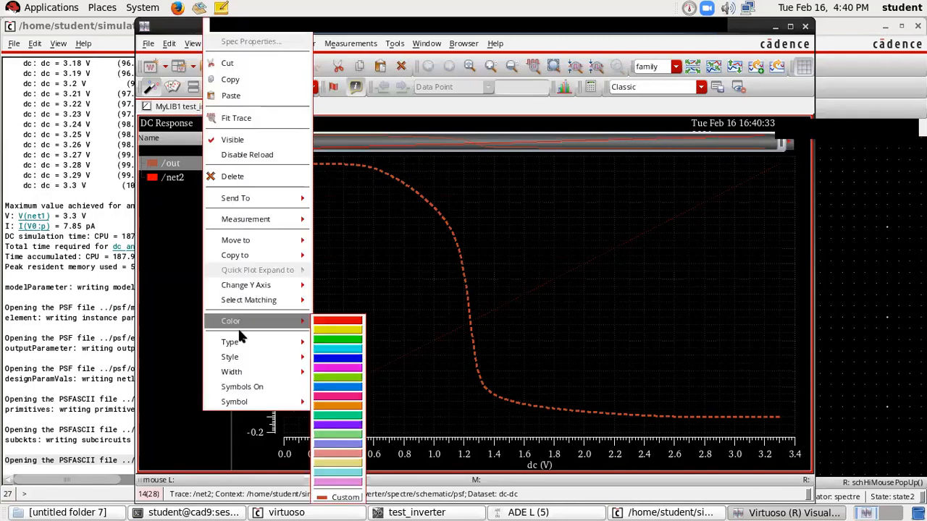
{"action": "left_click", "coordinate": [324, 330]}
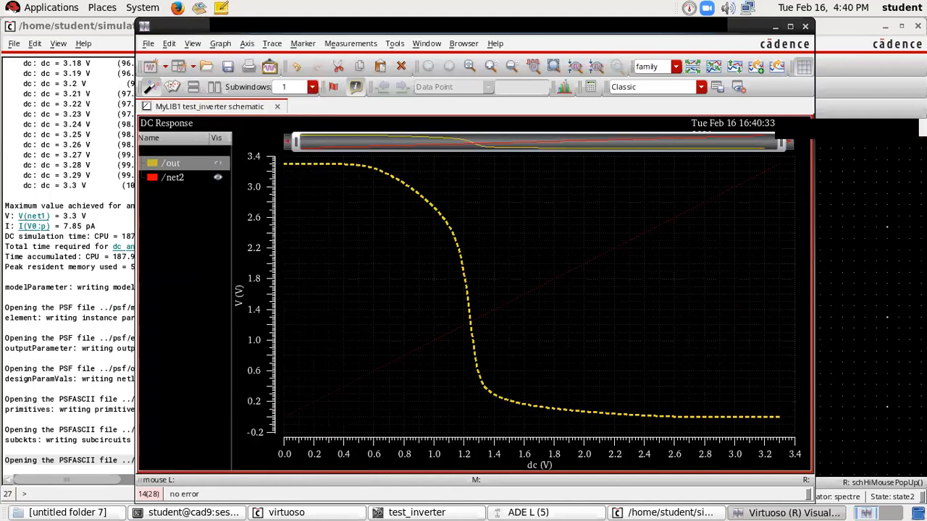
{"action": "left_click", "coordinate": [163, 180]}
{"action": "mouse_move", "coordinate": [464, 327]}
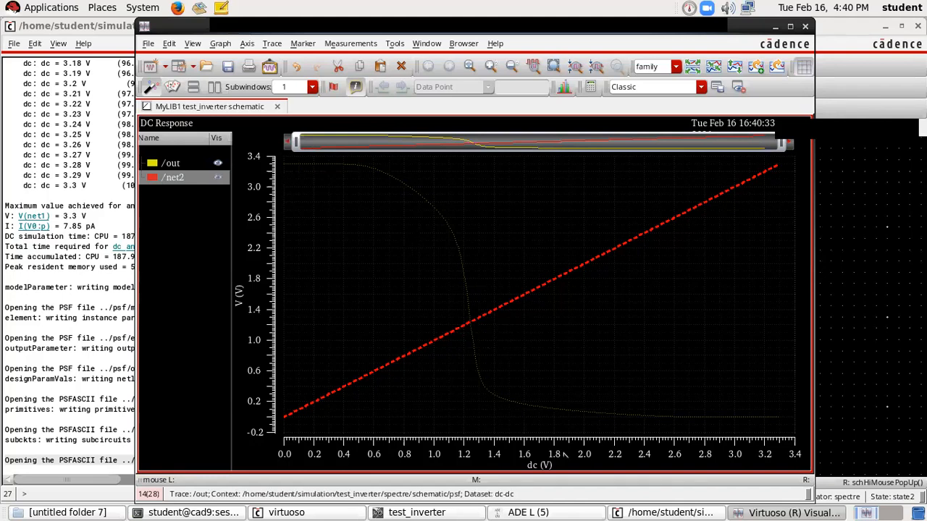
- Open Parametric Analysis from the test_inverter ADE L session and choose N as the sweep variable
{"action": "left_click", "coordinate": [576, 513]}
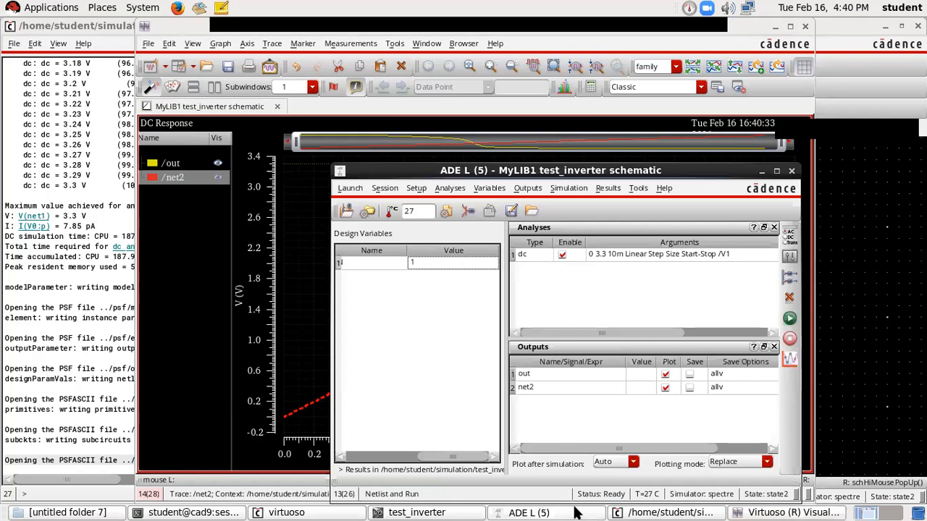
{"action": "left_click_drag", "start_coordinate": [675, 170], "coordinate": [550, 105]}
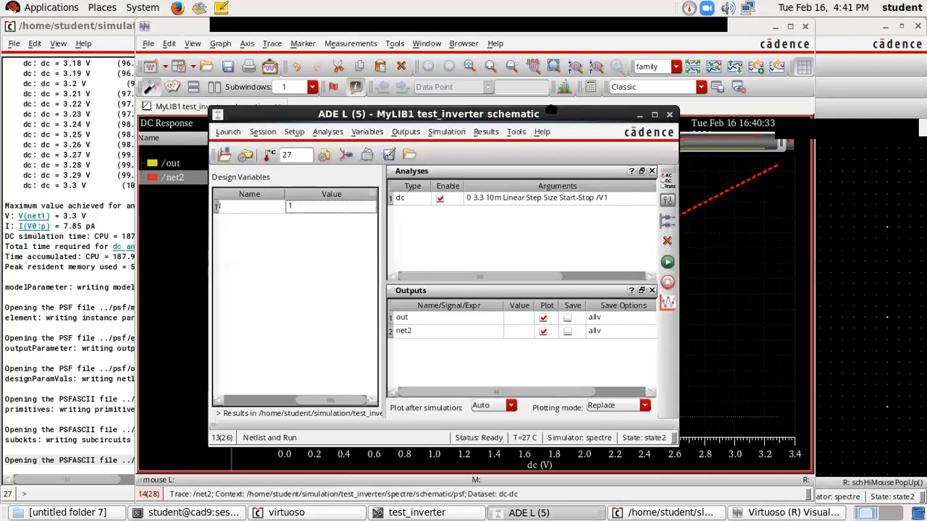
{"action": "left_click", "coordinate": [513, 123]}
{"action": "left_click", "coordinate": [521, 146]}
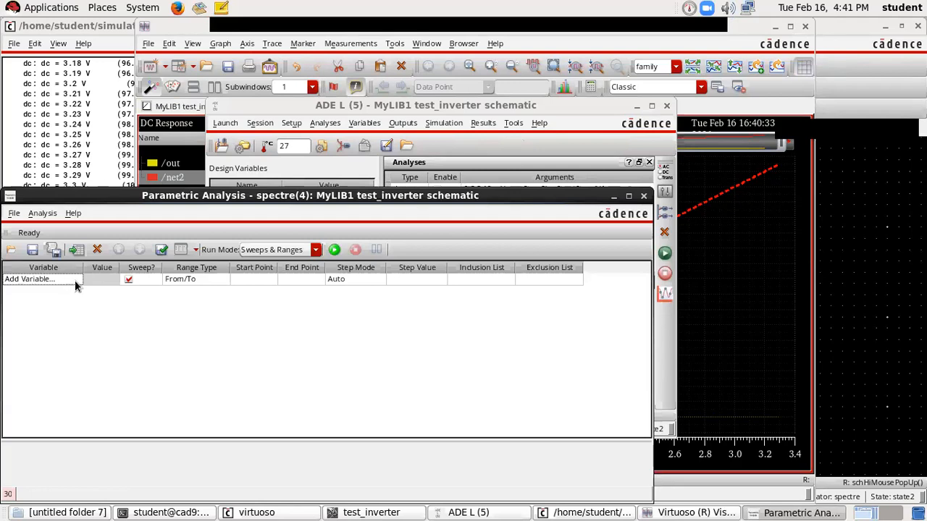
{"action": "left_click", "coordinate": [75, 280]}
{"action": "left_click_drag", "start_coordinate": [199, 194], "coordinate": [267, 149]}
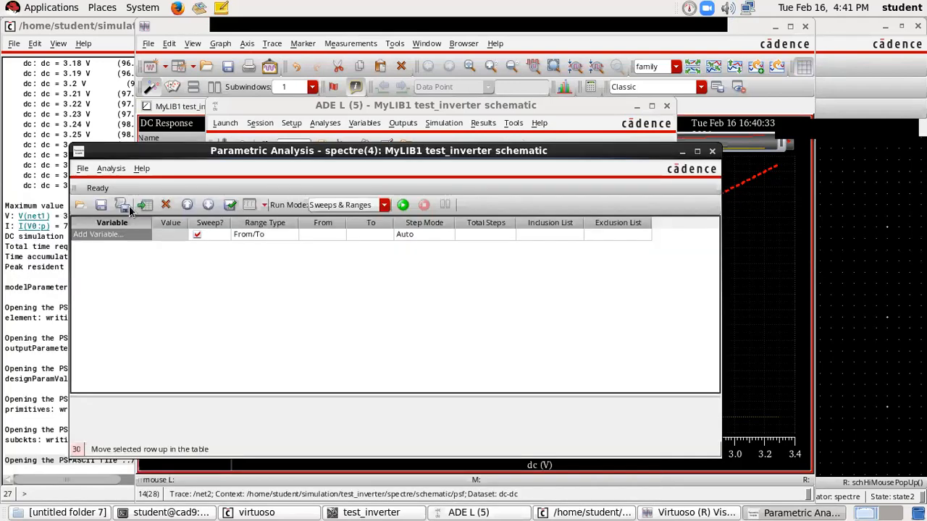
{"action": "left_click", "coordinate": [124, 214]}
{"action": "left_click", "coordinate": [158, 215]}
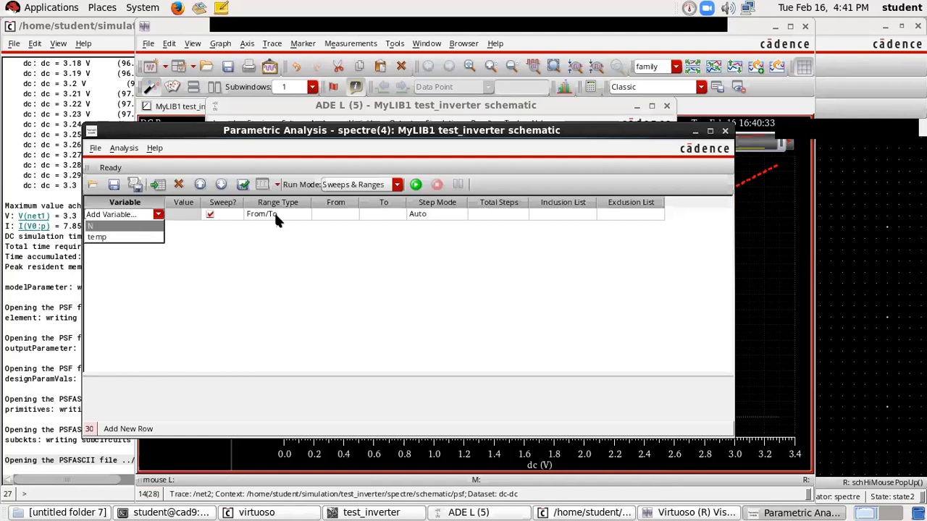
{"action": "key", "text": "Return"}
- Set the sweep range of N from 1 to 3 with 3 total steps, keeping the Auto step mode
{"action": "left_click", "coordinate": [326, 217]}
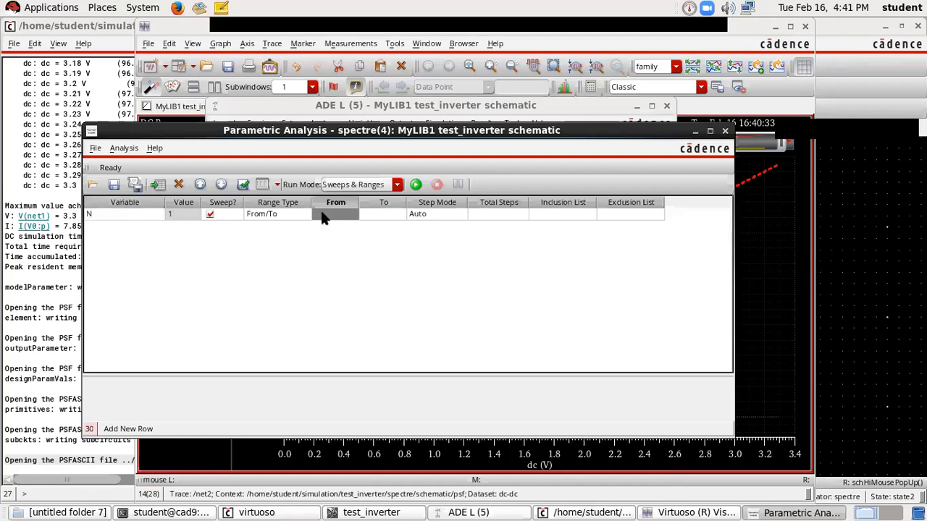
{"action": "type", "text": "1"}
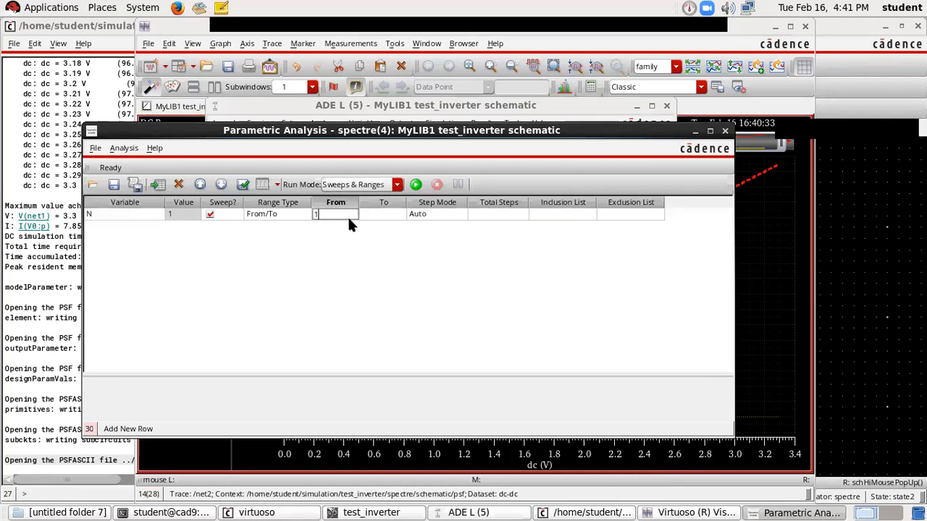
{"action": "left_click", "coordinate": [375, 219]}
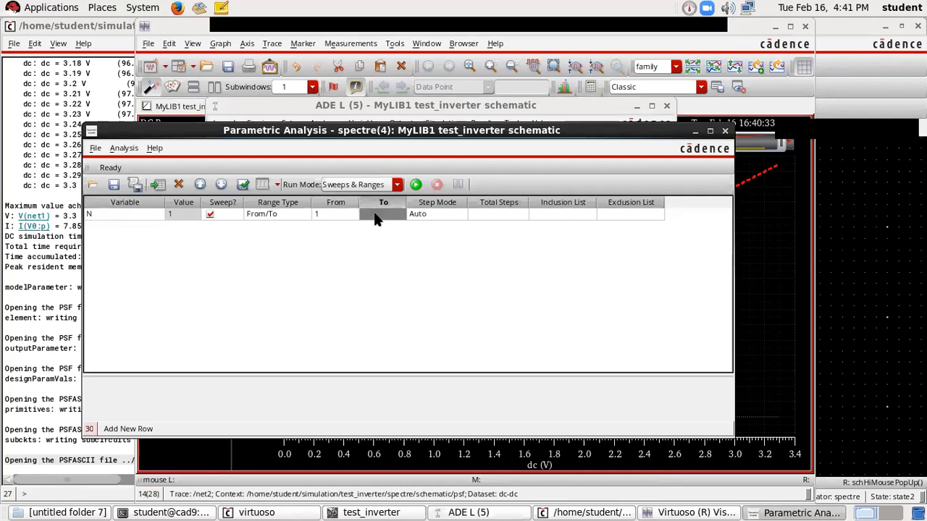
{"action": "type", "text": "4"}
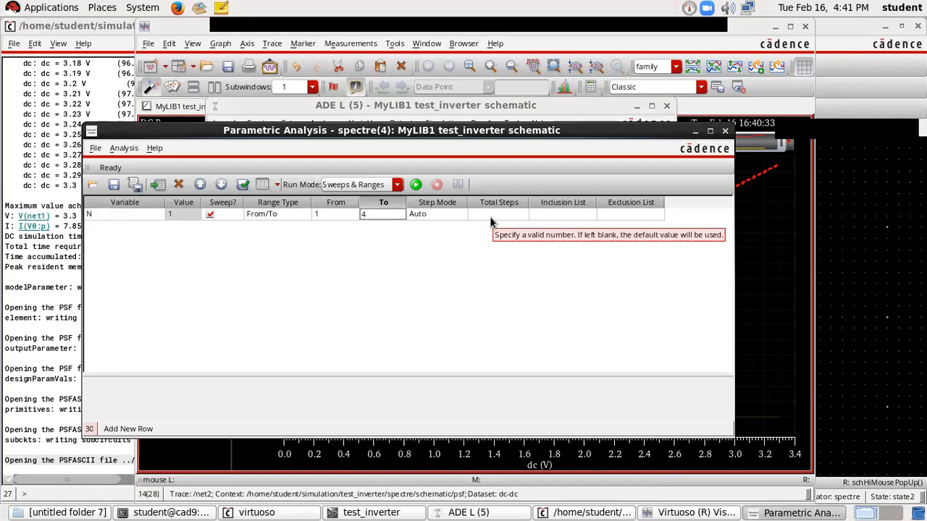
{"action": "key", "text": "BackSpace"}
{"action": "type", "text": "3"}
{"action": "left_click", "coordinate": [457, 222]}
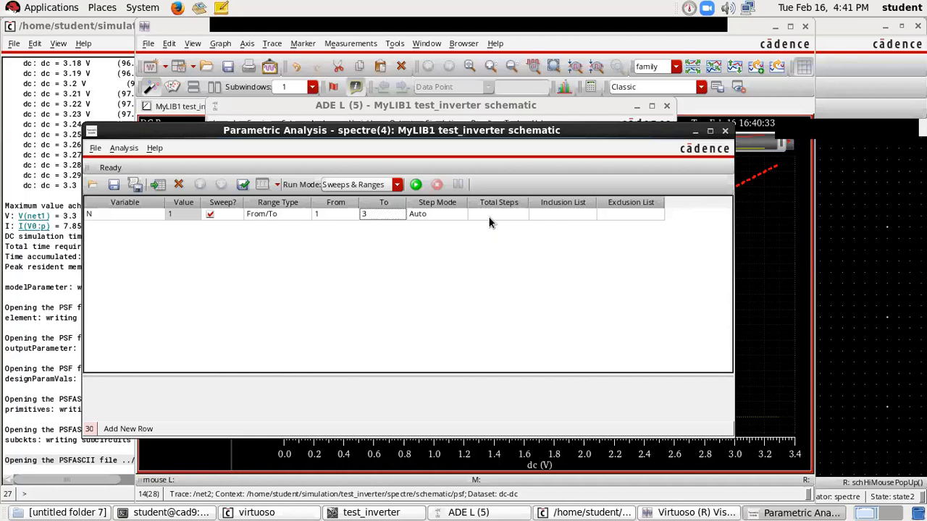
{"action": "left_click", "coordinate": [491, 217]}
{"action": "type", "text": "3"}
{"action": "left_click", "coordinate": [485, 256]}
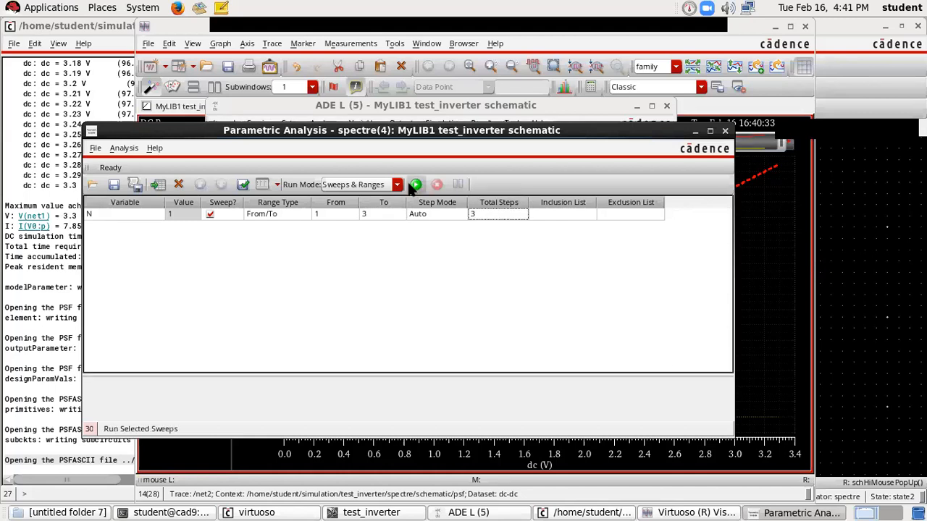
- Run the parametric sweep of N to plot the family of DC response curves
{"action": "left_click", "coordinate": [242, 184]}
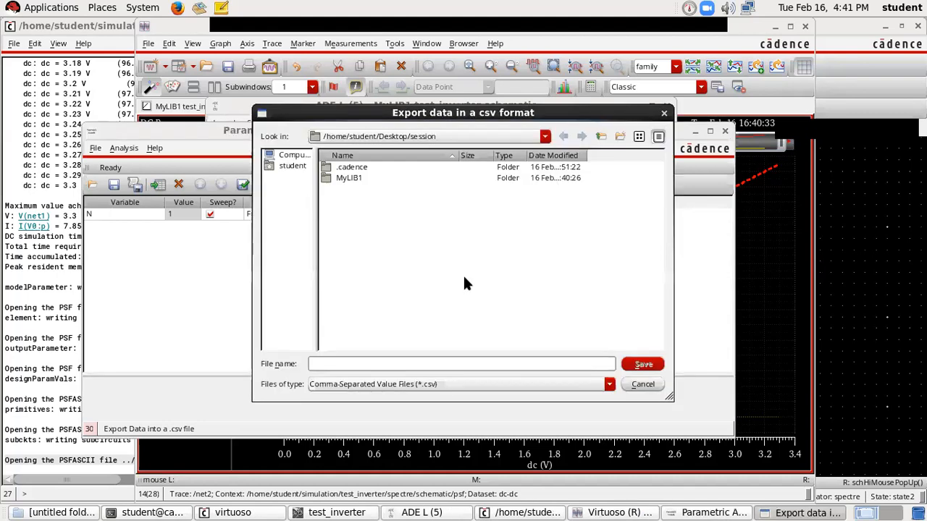
{"action": "left_click", "coordinate": [632, 384]}
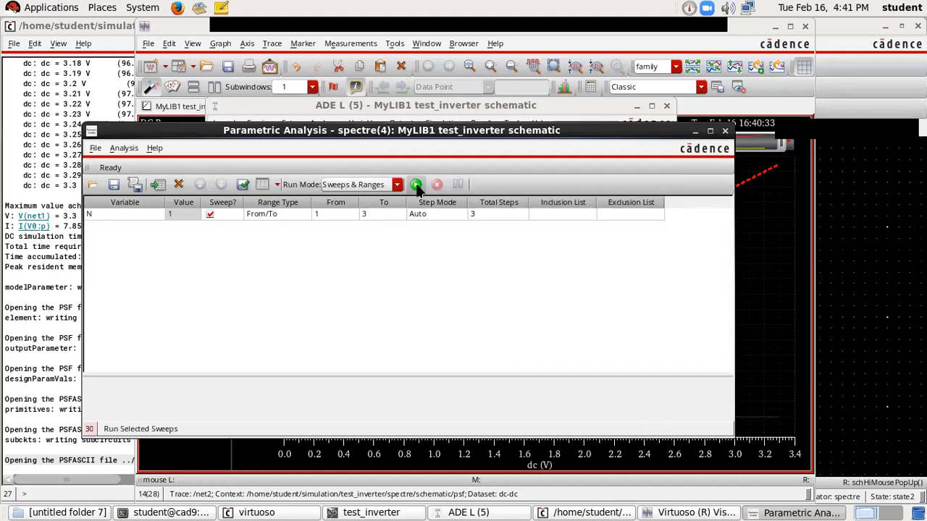
{"action": "left_click", "coordinate": [416, 185]}
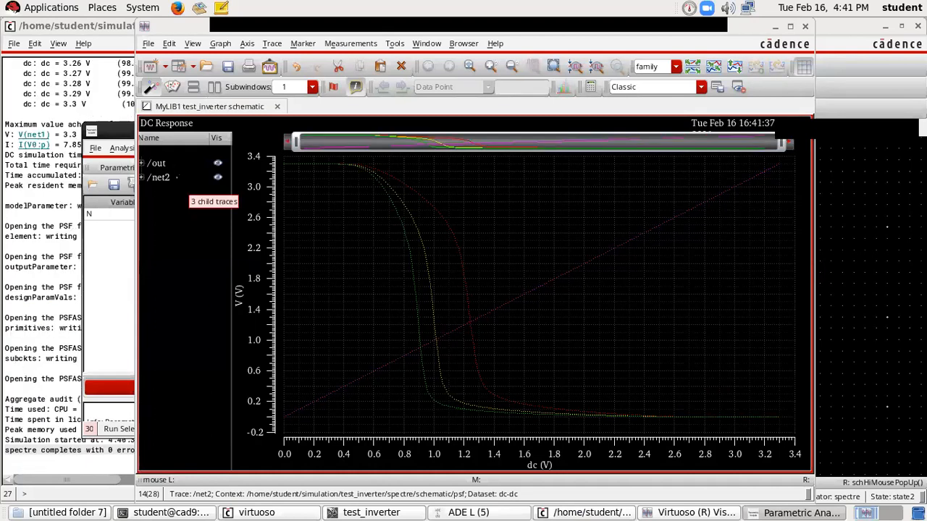
- Expand the /out trace family and highlight its curves for N = 1, 2 and 3 together to compare them
{"action": "left_click", "coordinate": [177, 166]}
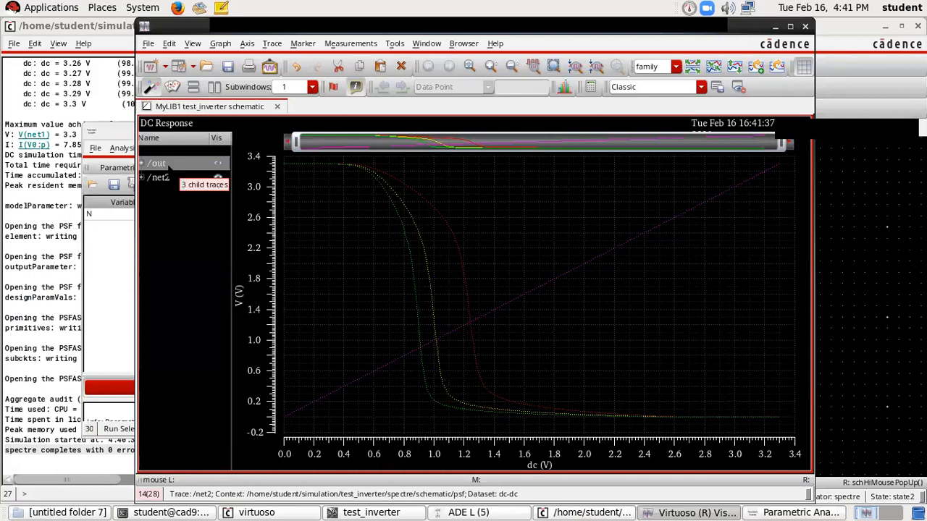
{"action": "left_click", "coordinate": [166, 178]}
{"action": "left_click", "coordinate": [143, 164]}
{"action": "left_click", "coordinate": [166, 180]}
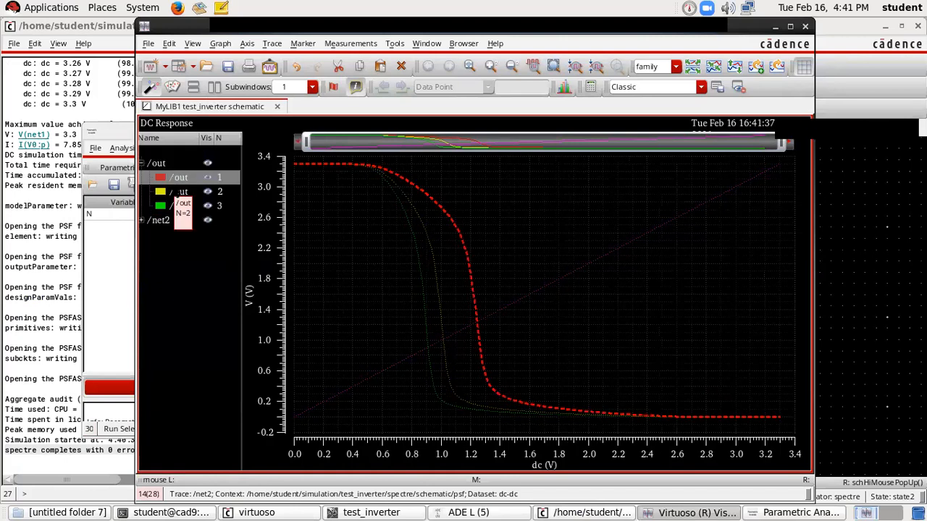
{"action": "left_click", "coordinate": [173, 193], "text": "ctrl"}
{"action": "left_click", "coordinate": [175, 207], "text": "ctrl"}
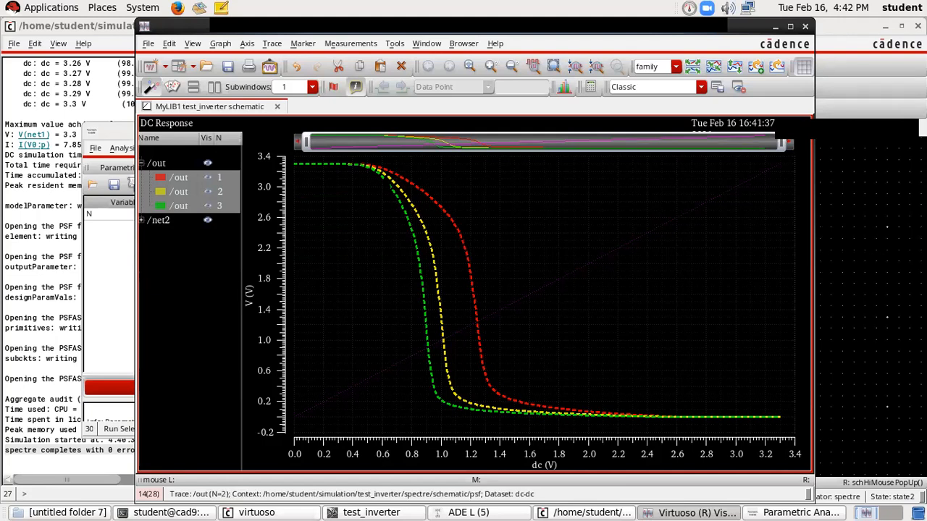
{"action": "mouse_move", "coordinate": [425, 197]}
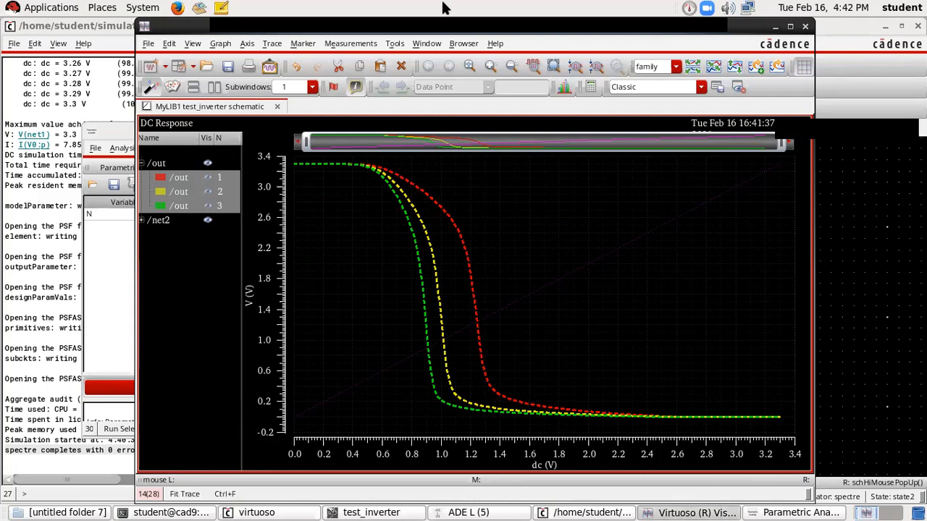
{"action": "mouse_move", "coordinate": [444, 26]}
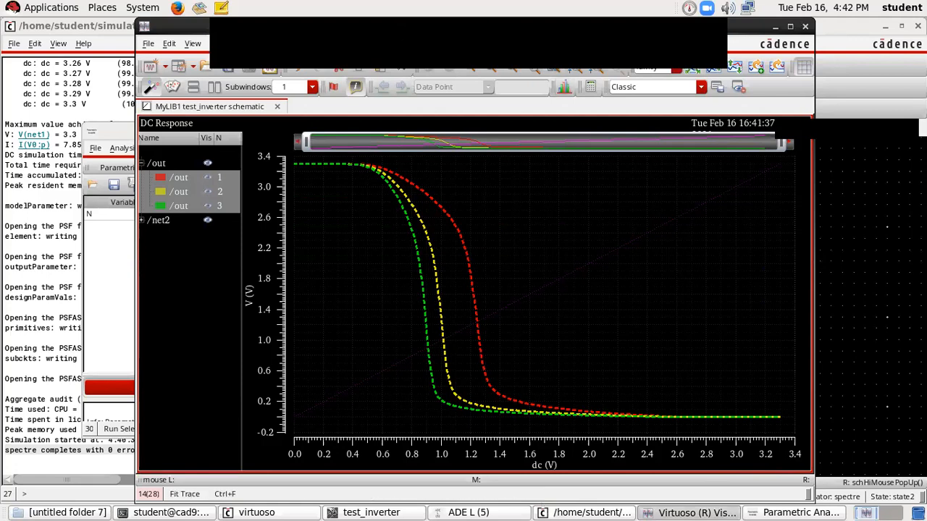
{"action": "left_click", "coordinate": [400, 43]}
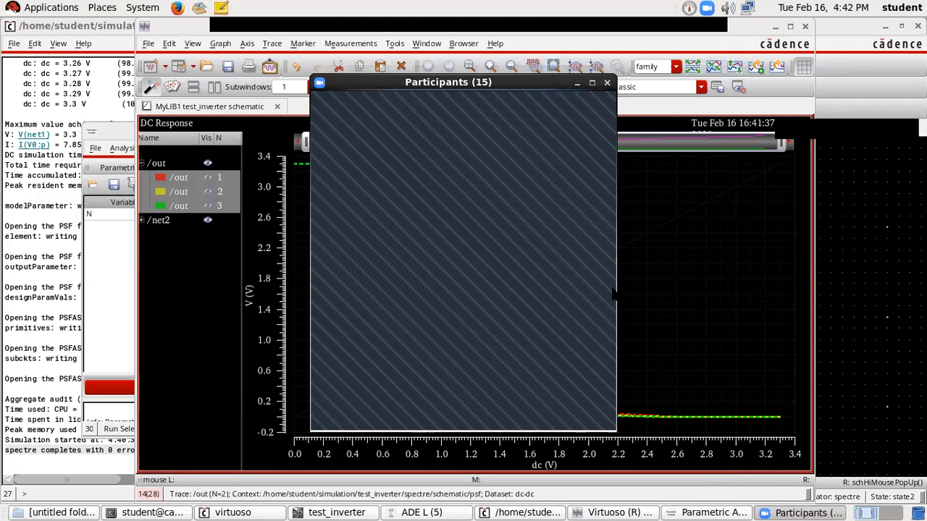
{"action": "left_click", "coordinate": [577, 83]}
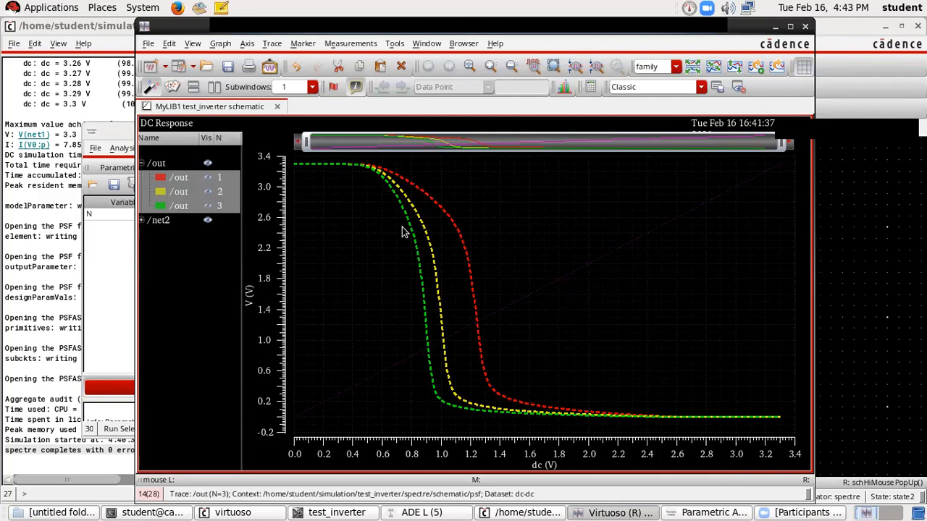
- Minimise the graph, Parametric Analysis and ADE L windows, and select the inverter instance in the test_inverter schematic
{"action": "mouse_move", "coordinate": [414, 248]}
{"action": "left_click", "coordinate": [775, 26]}
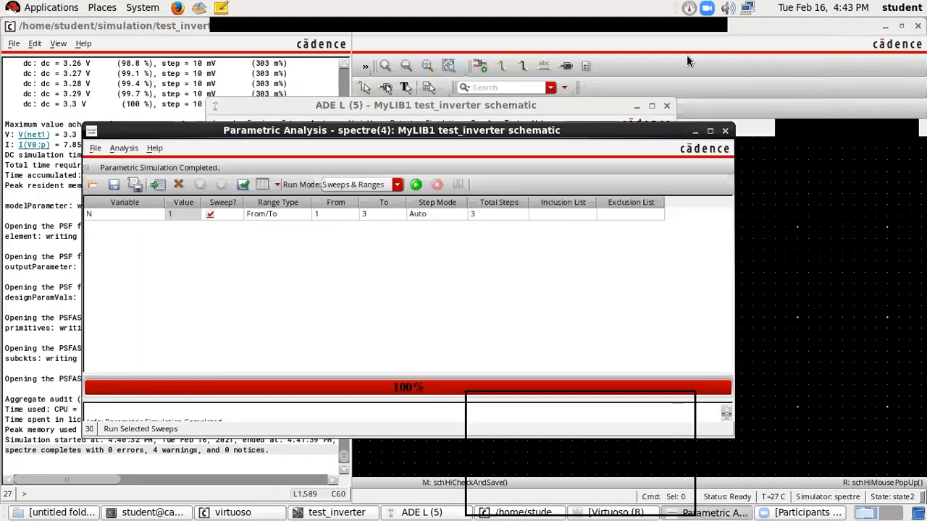
{"action": "left_click", "coordinate": [694, 131]}
{"action": "left_click", "coordinate": [636, 106]}
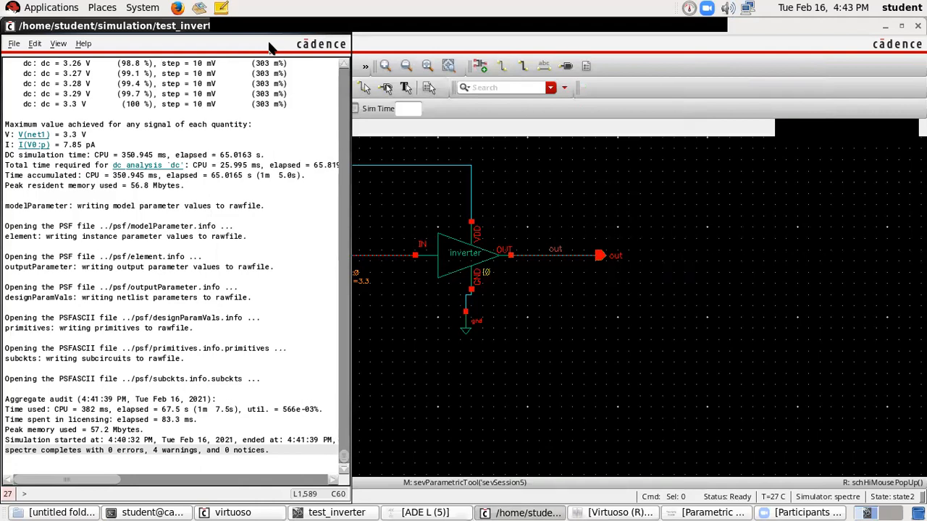
{"action": "left_click", "coordinate": [532, 328]}
{"action": "left_click", "coordinate": [469, 262]}
{"action": "left_click", "coordinate": [469, 262]}
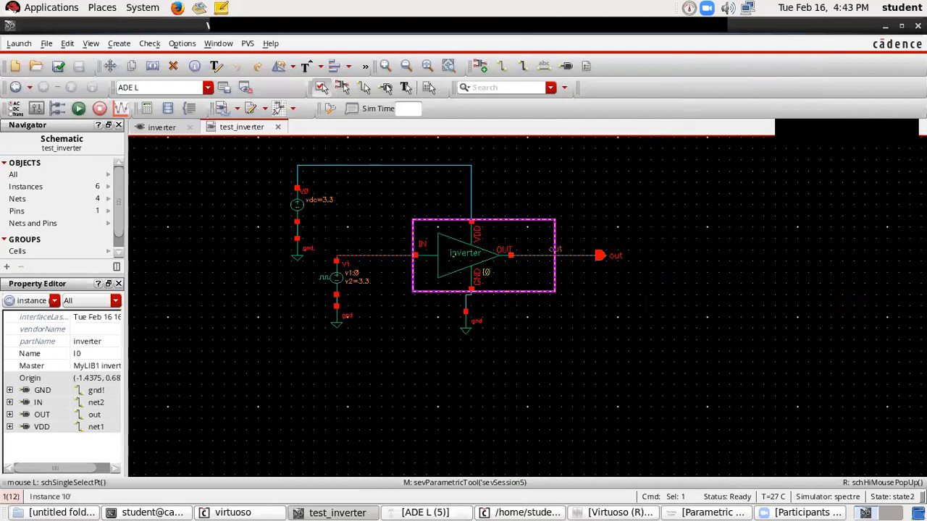
- Close the Parametric Analysis window and the DC response graph window, clearing the meeting participants window from the schematic
{"action": "left_click", "coordinate": [688, 513]}
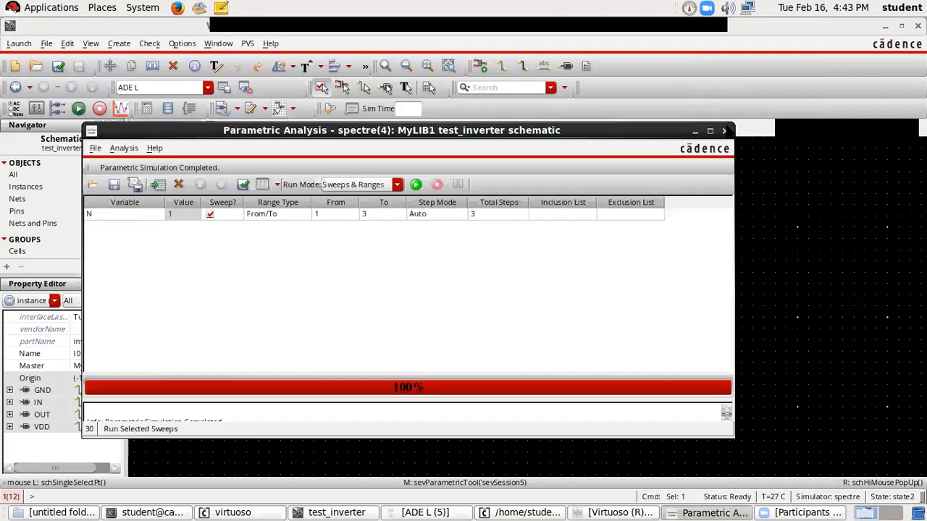
{"action": "left_click", "coordinate": [724, 131]}
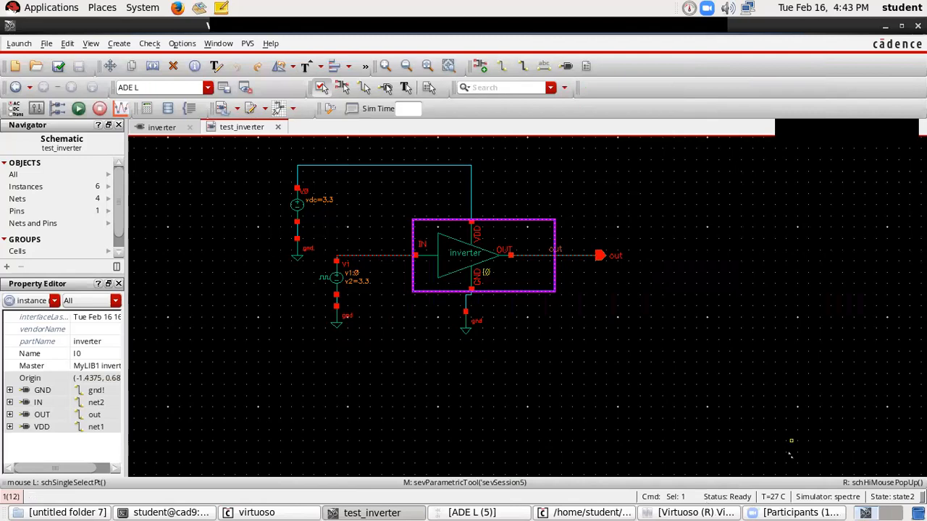
{"action": "left_click", "coordinate": [788, 512]}
{"action": "left_click", "coordinate": [698, 513]}
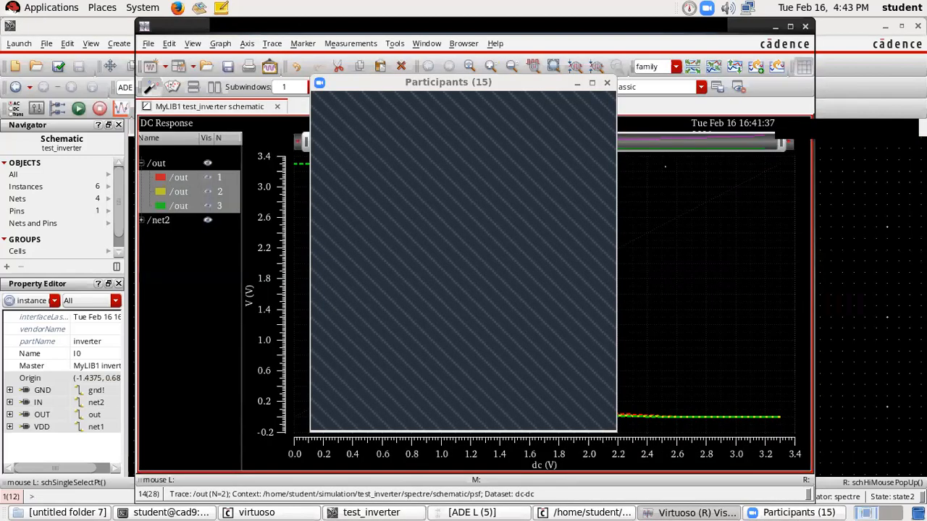
{"action": "left_click", "coordinate": [804, 26]}
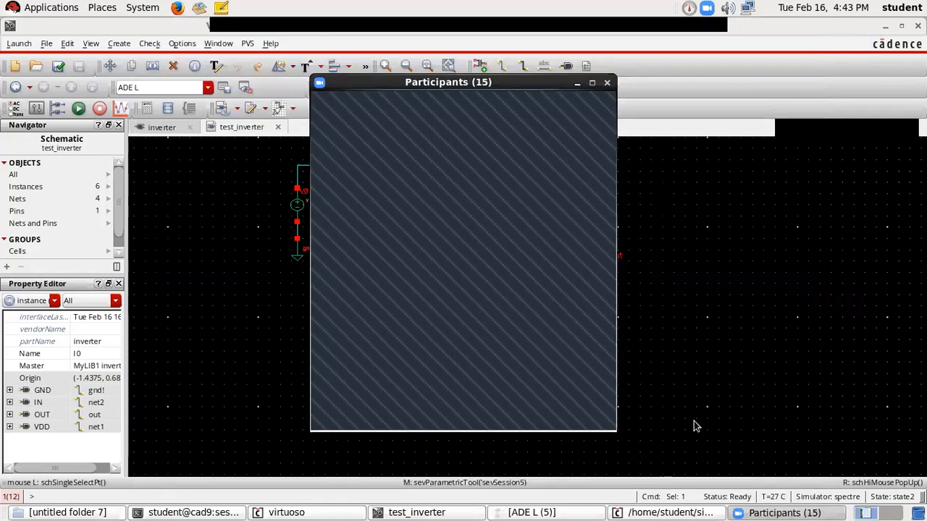
{"action": "left_click", "coordinate": [778, 513]}
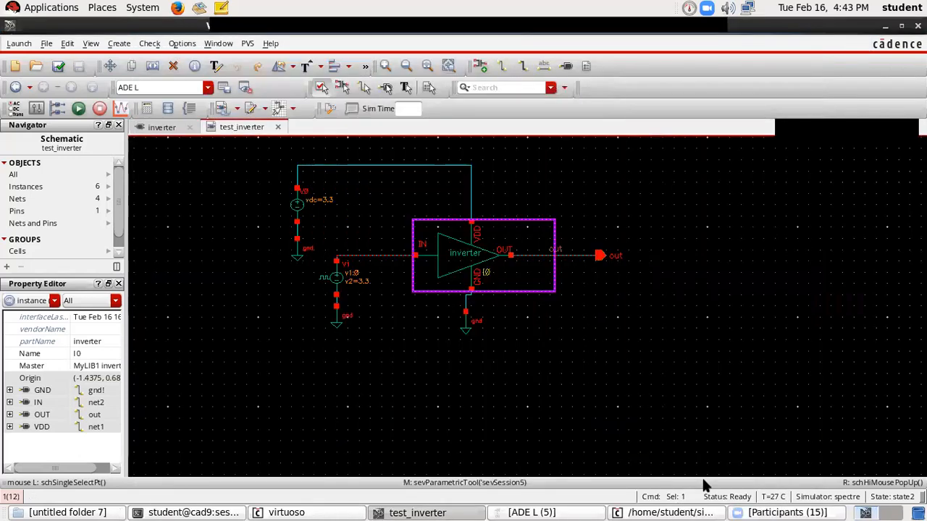
{"action": "left_click", "coordinate": [593, 513]}
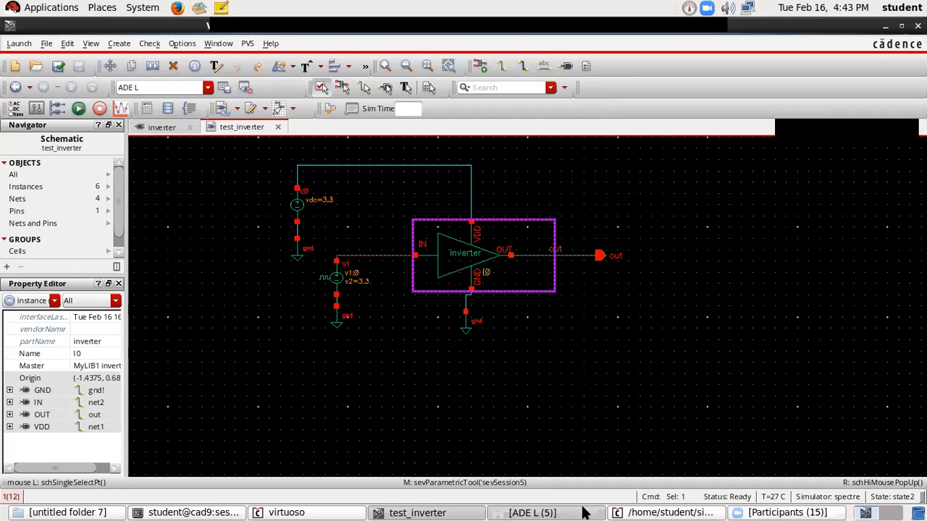
- Close the ADE L session, saving its simulation state as state3 in the artist states directory
{"action": "left_click", "coordinate": [666, 106]}
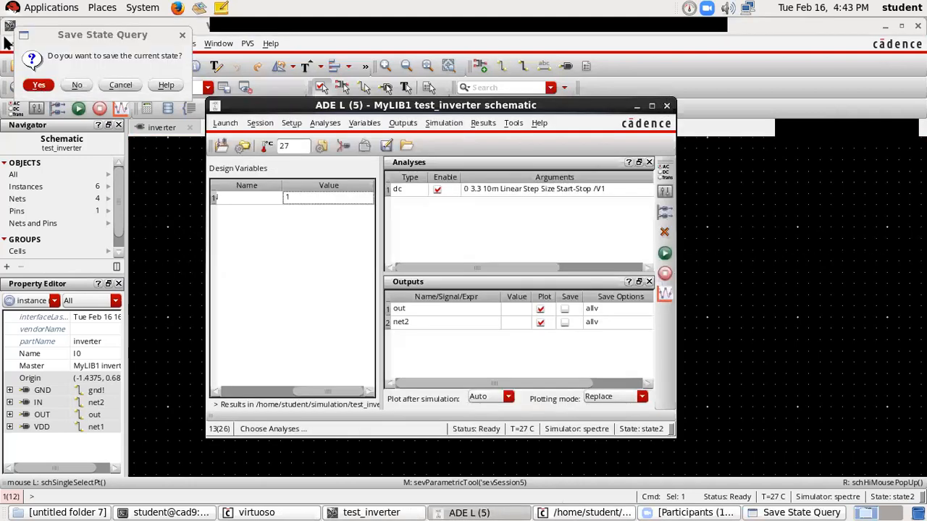
{"action": "left_click", "coordinate": [33, 85]}
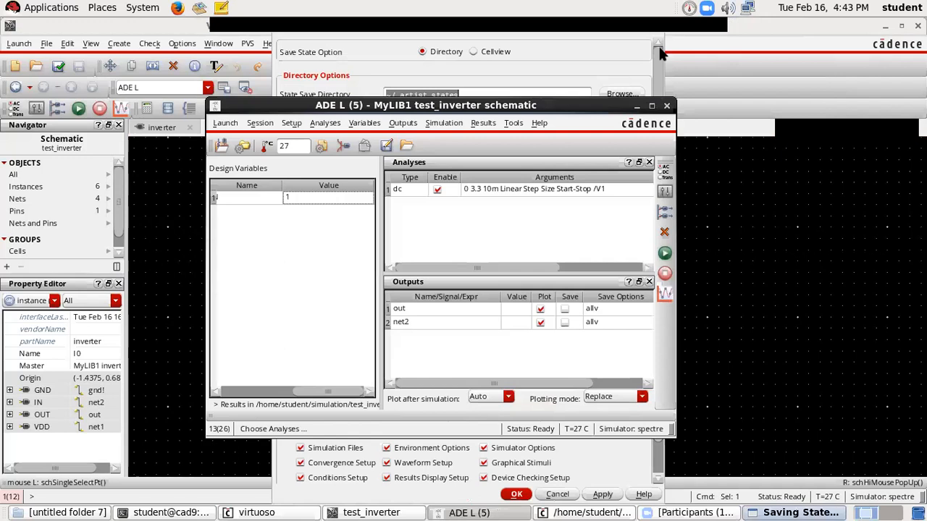
{"action": "left_click", "coordinate": [422, 117]}
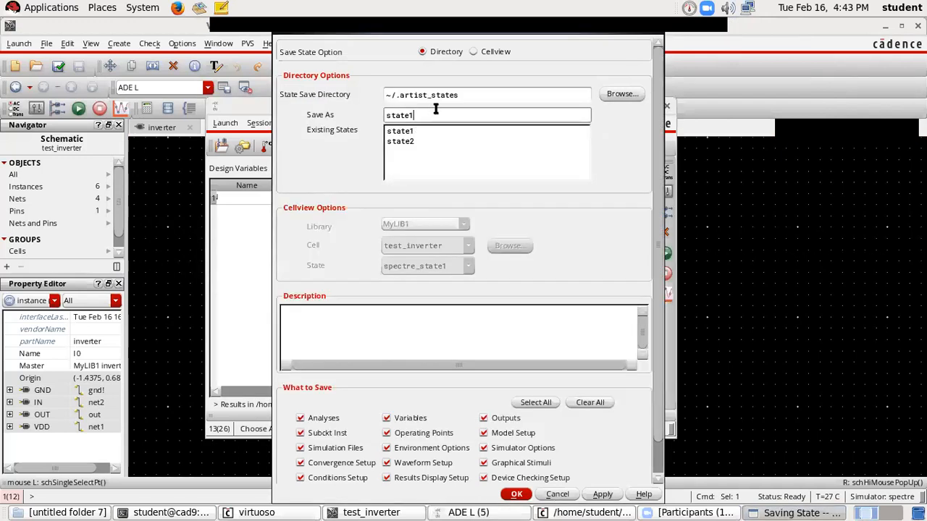
{"action": "type", "text": "3"}
{"action": "key", "text": "Left"}
{"action": "key", "text": "BackSpace"}
{"action": "left_click", "coordinate": [525, 494]}
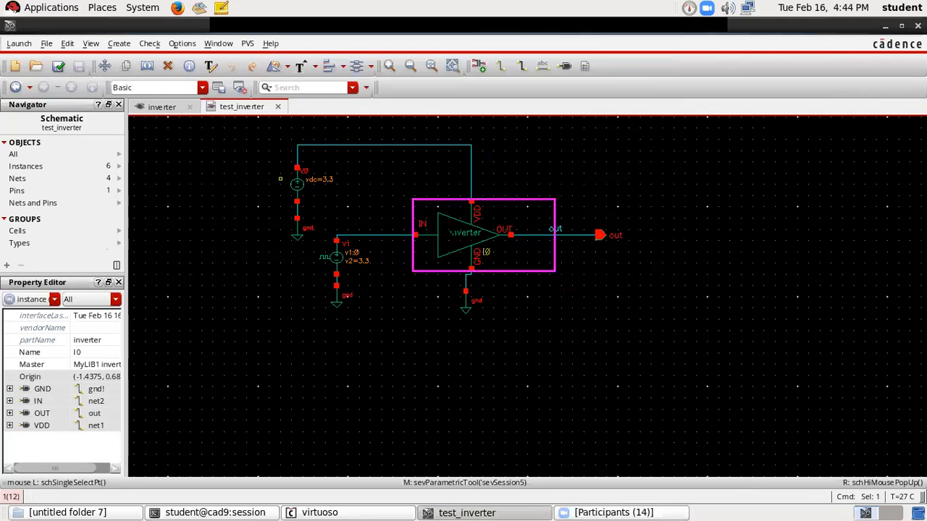
- Descend into the inverter instance's schematic for editing in the current tab
{"action": "right_click", "coordinate": [449, 230]}
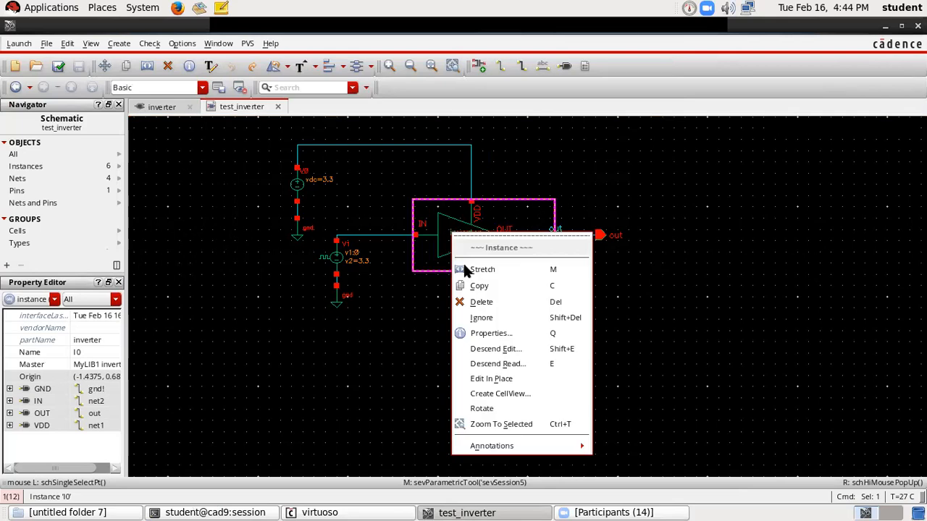
{"action": "left_click", "coordinate": [492, 349]}
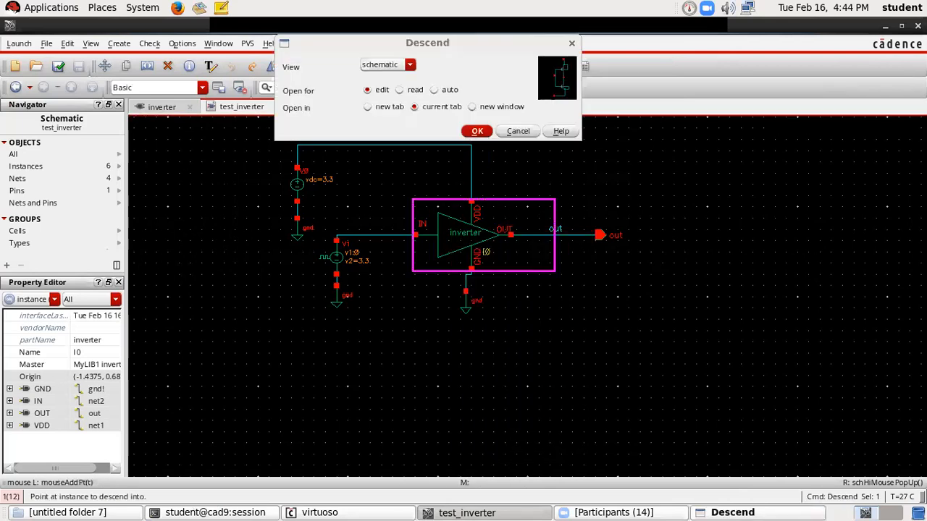
{"action": "left_click", "coordinate": [477, 131]}
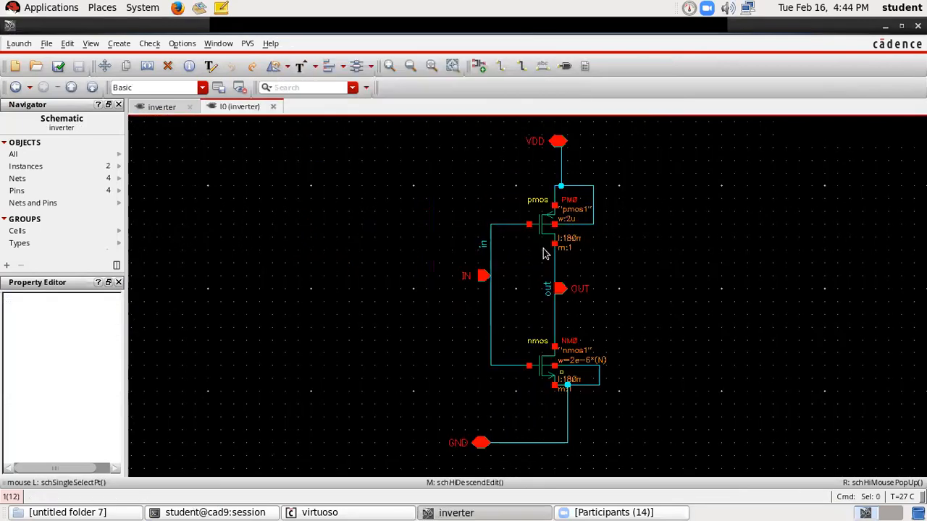
{"action": "right_click", "coordinate": [545, 372]}
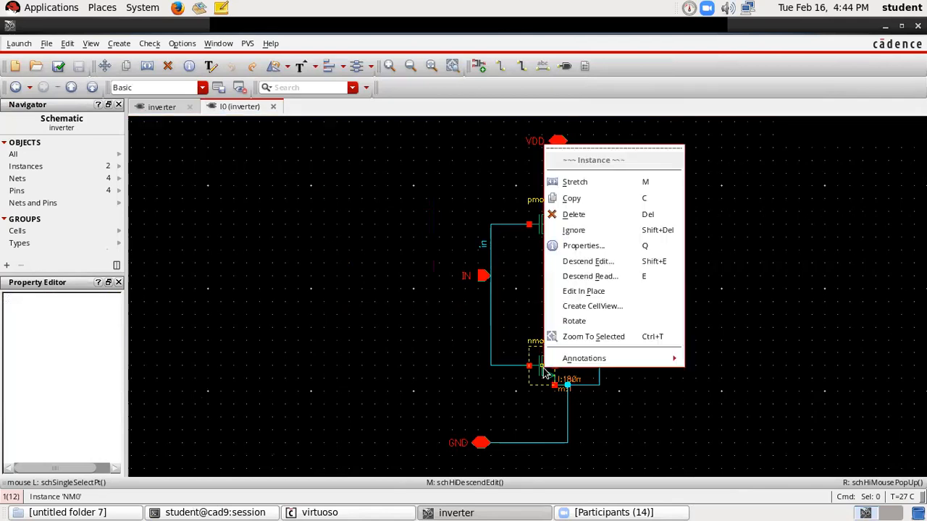
{"action": "left_click", "coordinate": [583, 246]}
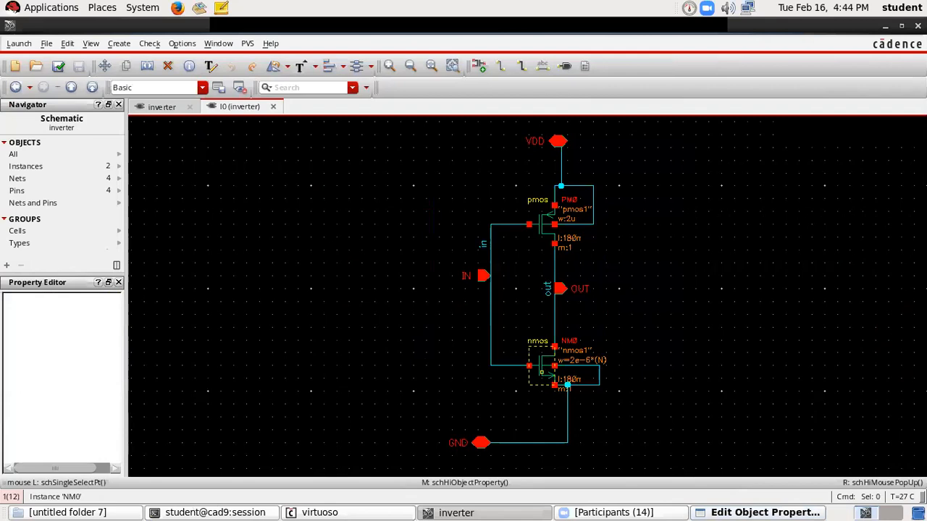
{"action": "left_click", "coordinate": [724, 512]}
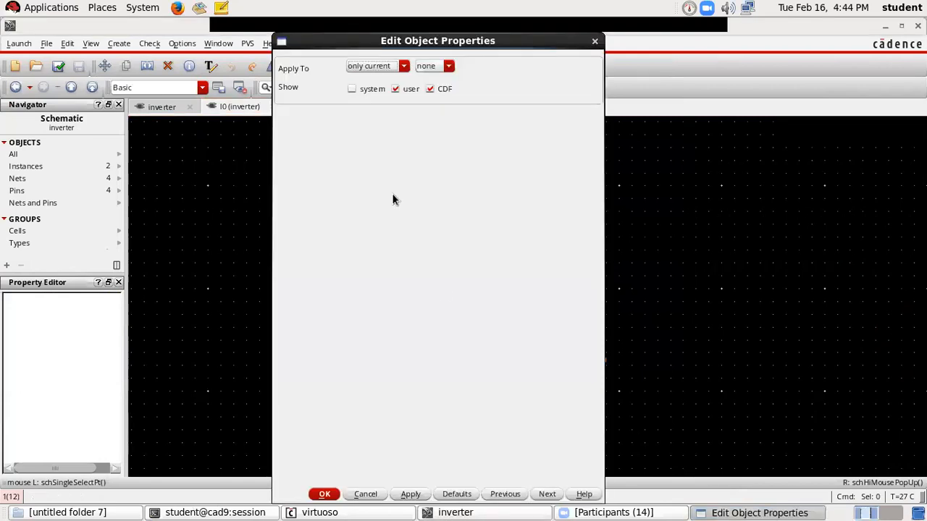
{"action": "left_click", "coordinate": [594, 41]}
- Set the NMOS transistor's Fingers parameter to 1 in its object properties and deselect it
{"action": "left_click", "coordinate": [548, 376]}
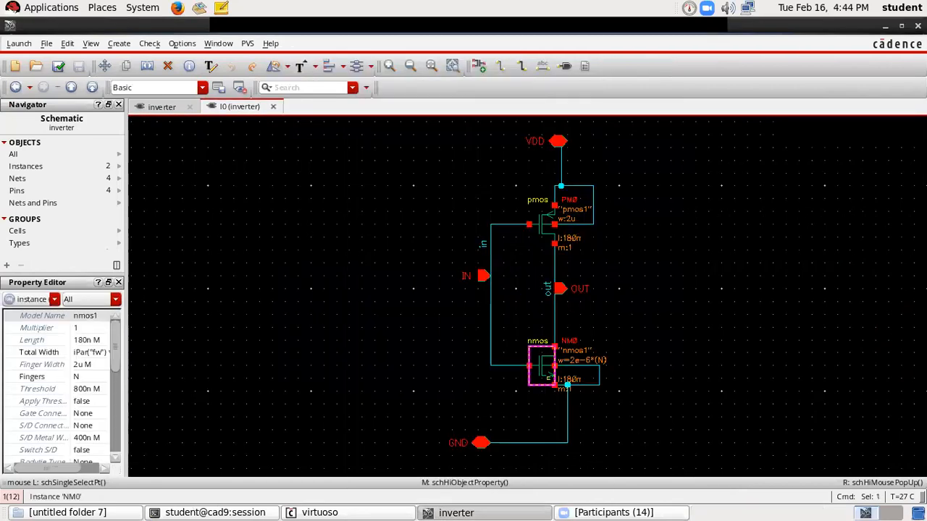
{"action": "right_click", "coordinate": [542, 372]}
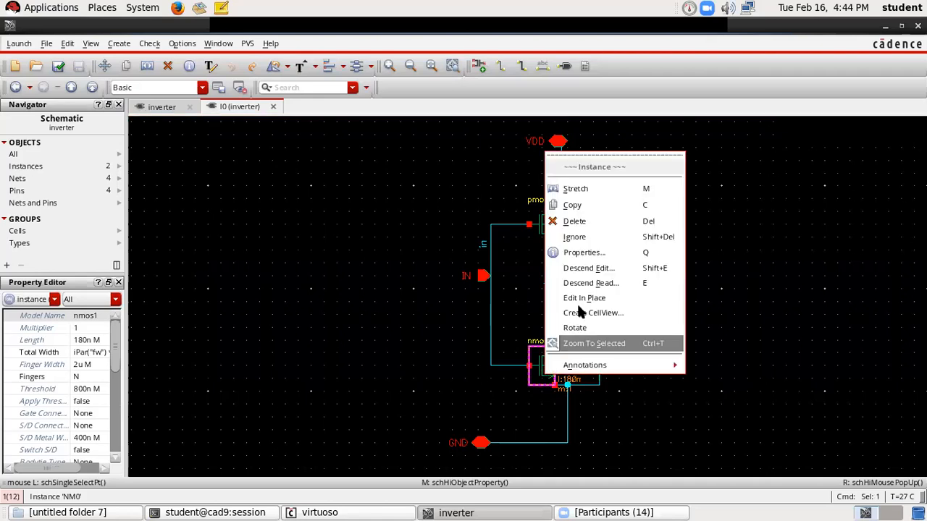
{"action": "left_click", "coordinate": [563, 244]}
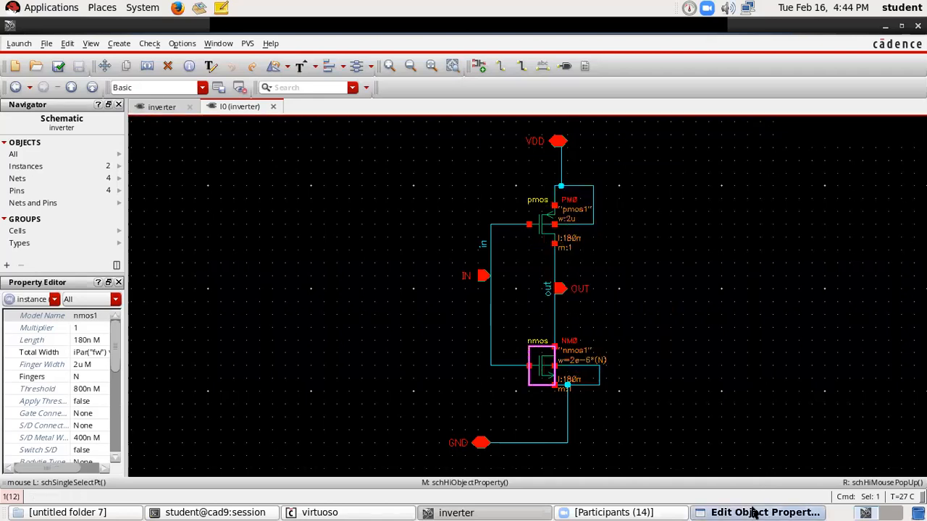
{"action": "left_click", "coordinate": [756, 512]}
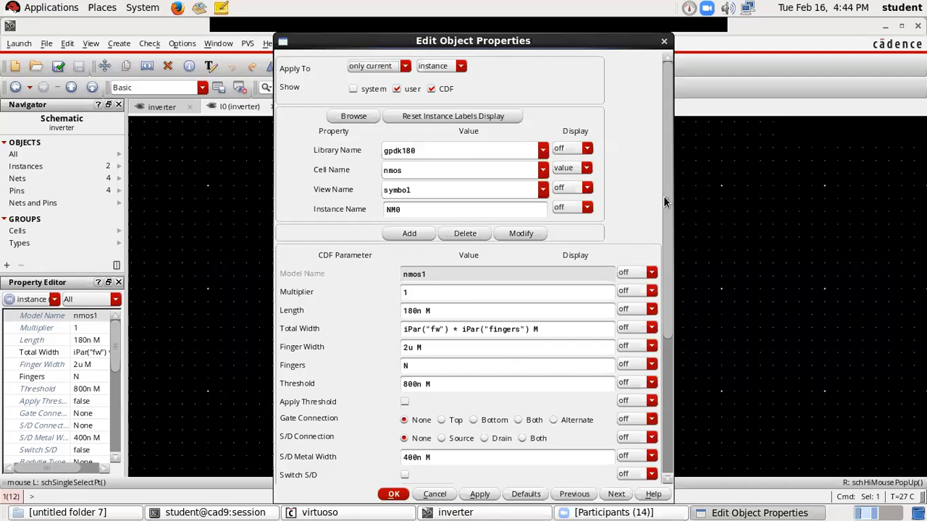
{"action": "scroll", "coordinate": [663, 196], "scroll_direction": "down", "scroll_amount": 5}
{"action": "double_click", "coordinate": [413, 193]}
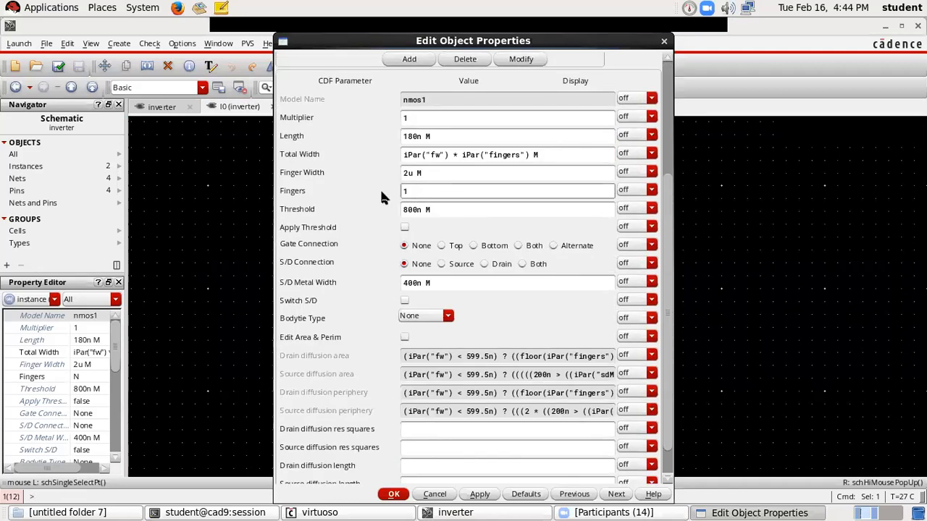
{"action": "key", "text": "Return"}
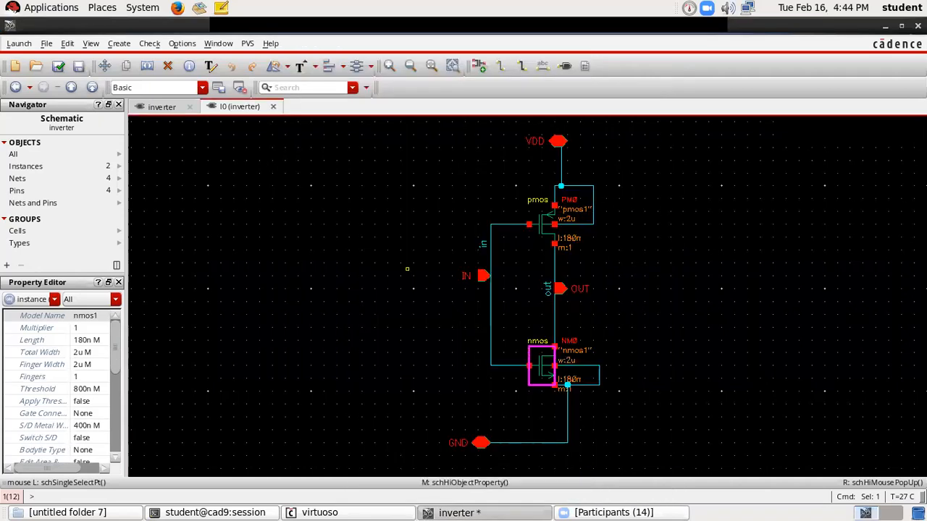
{"action": "left_click", "coordinate": [631, 393]}
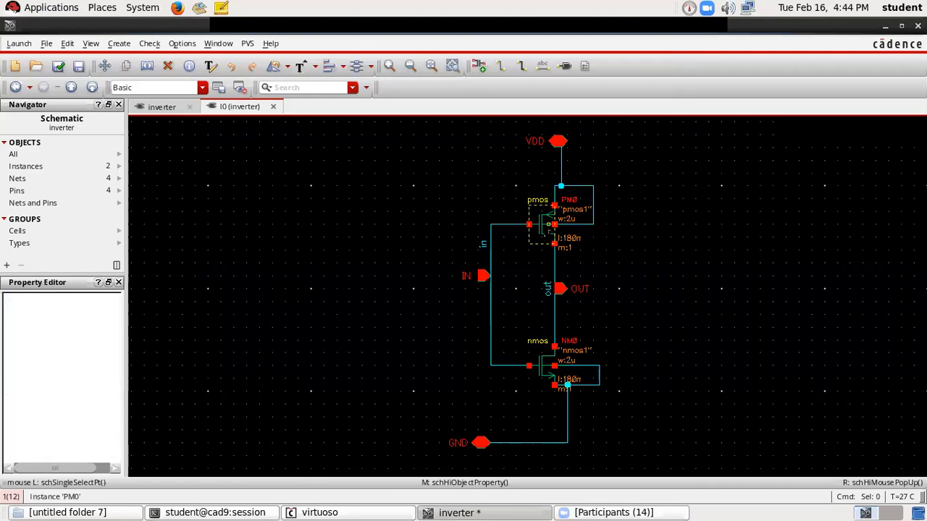
{"action": "right_click", "coordinate": [548, 226]}
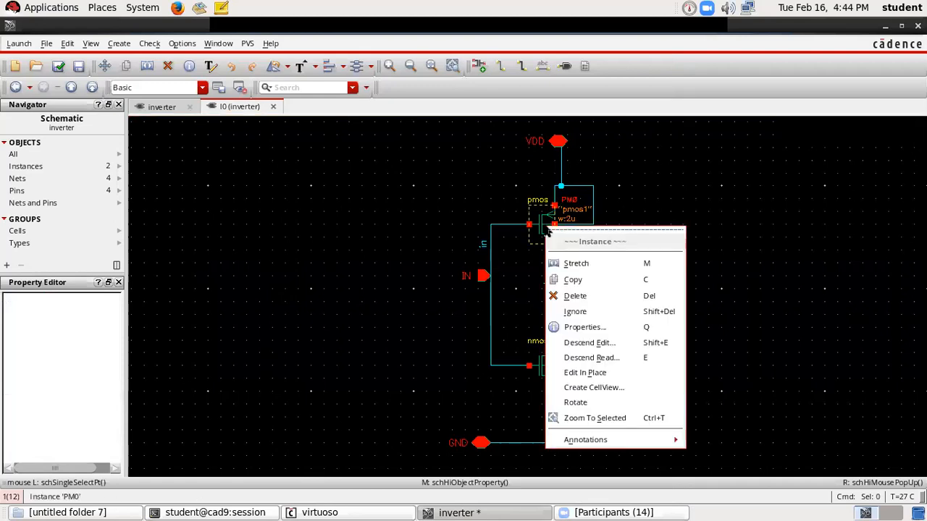
{"action": "left_click", "coordinate": [580, 329]}
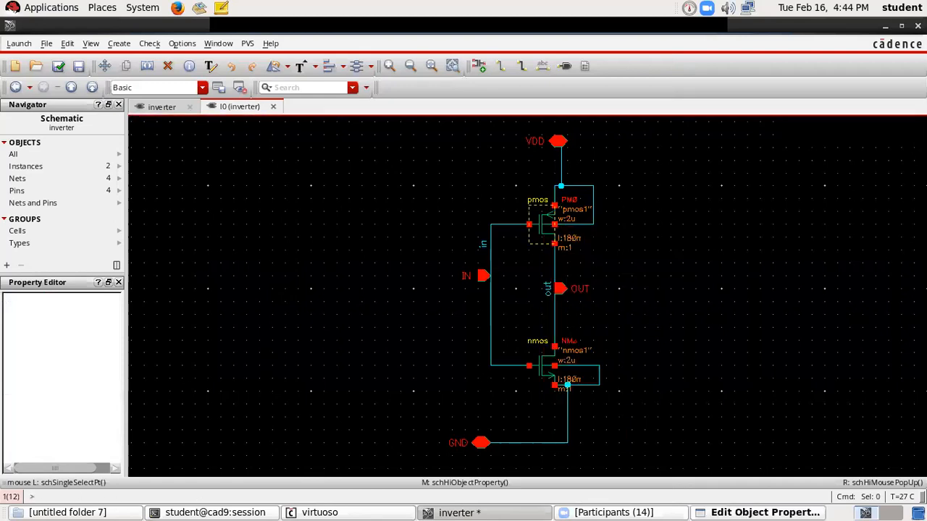
{"action": "left_click", "coordinate": [739, 511]}
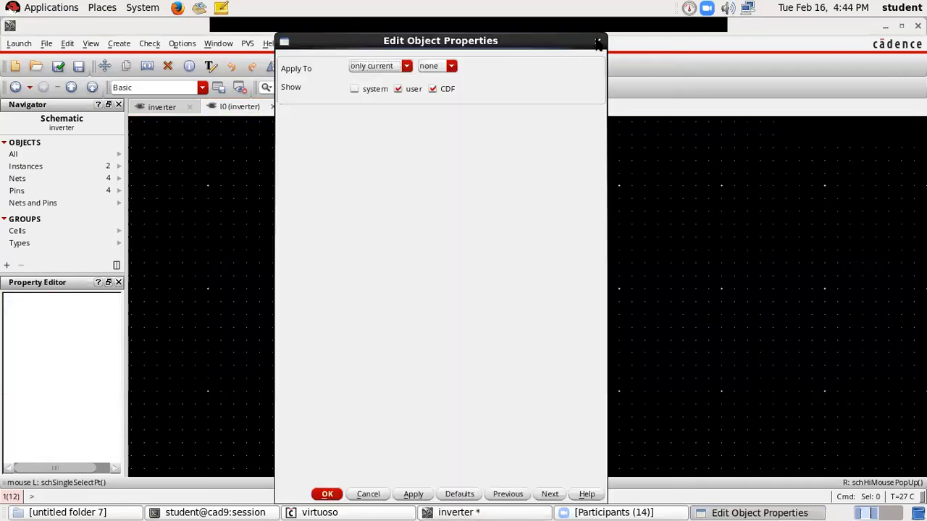
{"action": "left_click", "coordinate": [598, 41]}
- Set the PMOS transistor's Fingers parameter to the variable N in its object properties
{"action": "left_click", "coordinate": [542, 223]}
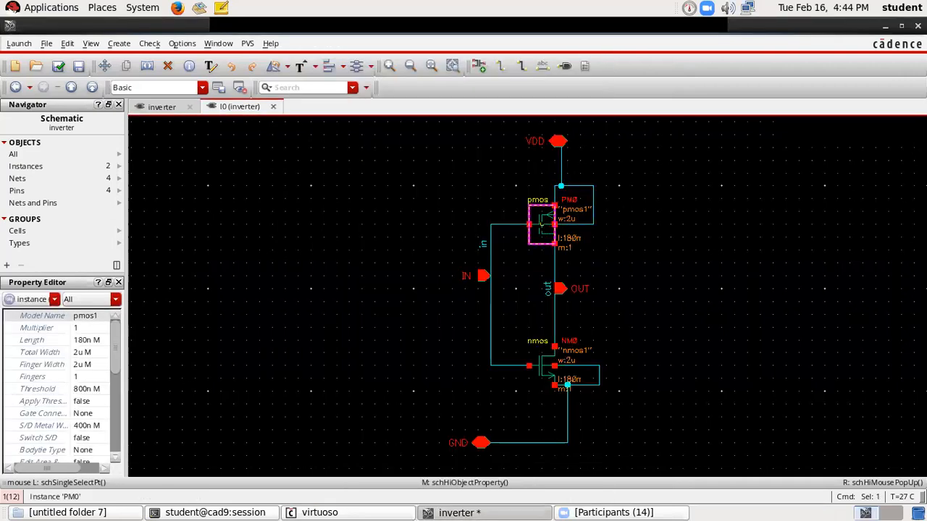
{"action": "right_click", "coordinate": [542, 223]}
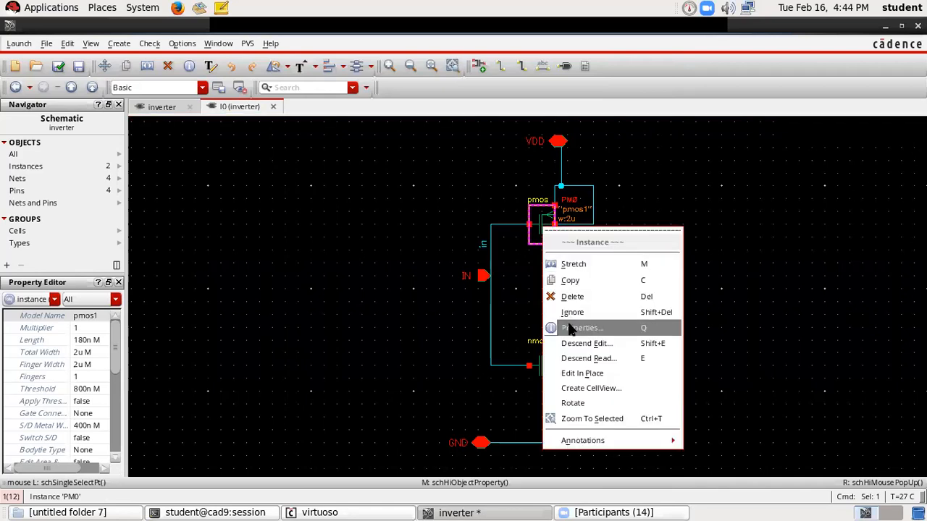
{"action": "left_click", "coordinate": [569, 328]}
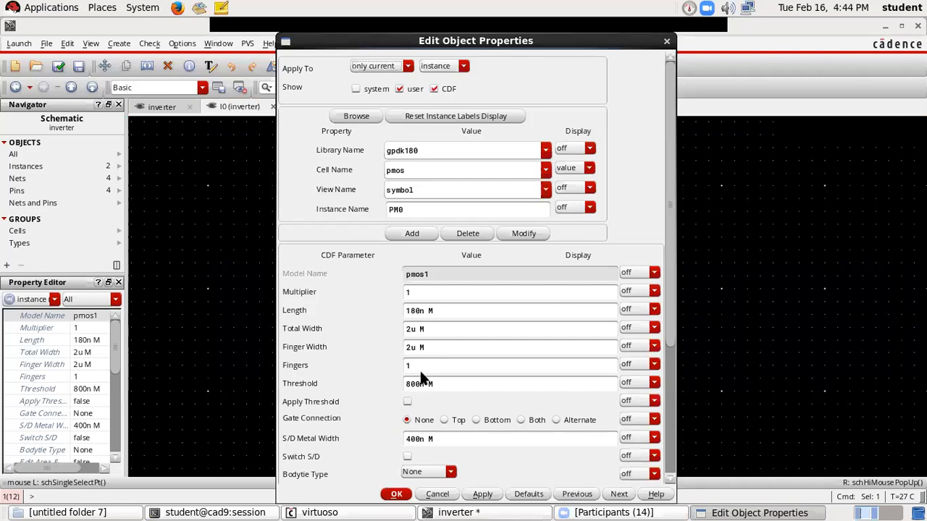
{"action": "double_click", "coordinate": [415, 368]}
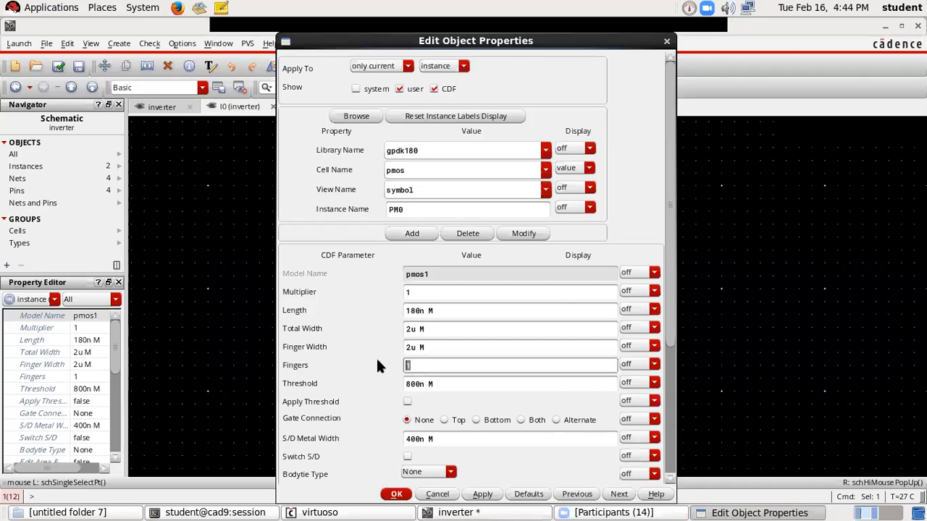
{"action": "type", "text": "N"}
{"action": "left_click", "coordinate": [482, 496]}
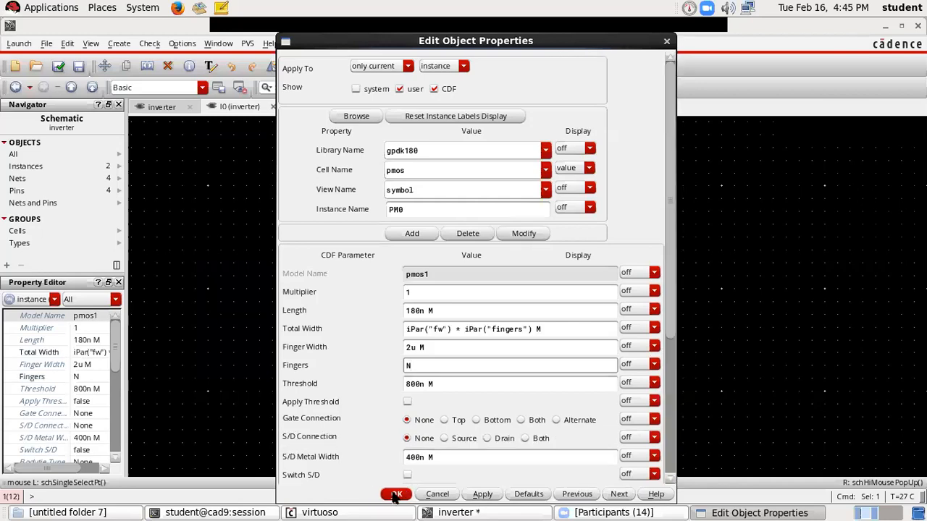
{"action": "left_click", "coordinate": [396, 495]}
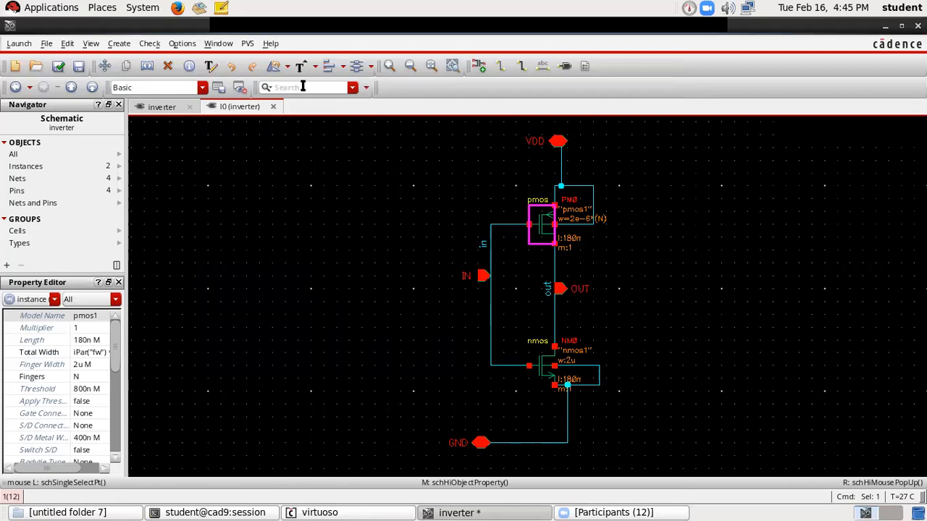
- Check and save the inverter schematic, return to the test_inverter schematic, and check and save it too
{"action": "left_click", "coordinate": [59, 66]}
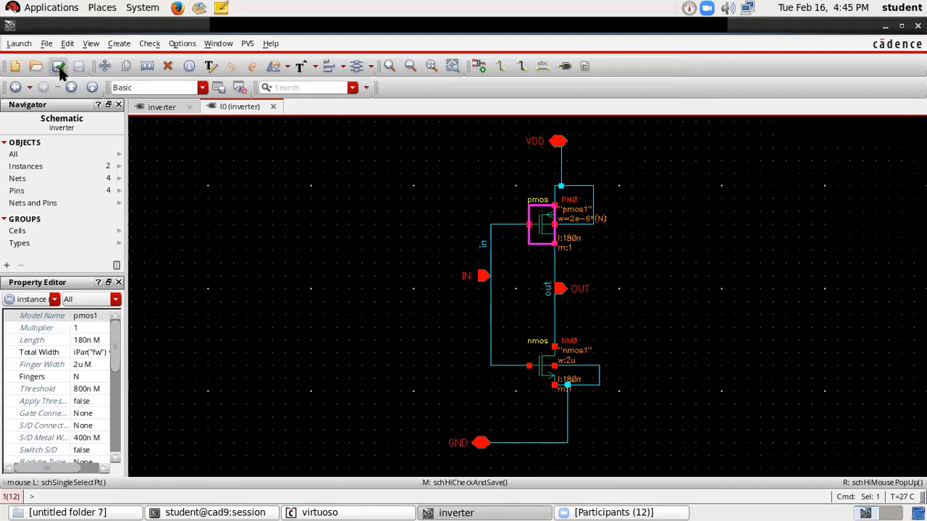
{"action": "left_click", "coordinate": [71, 87]}
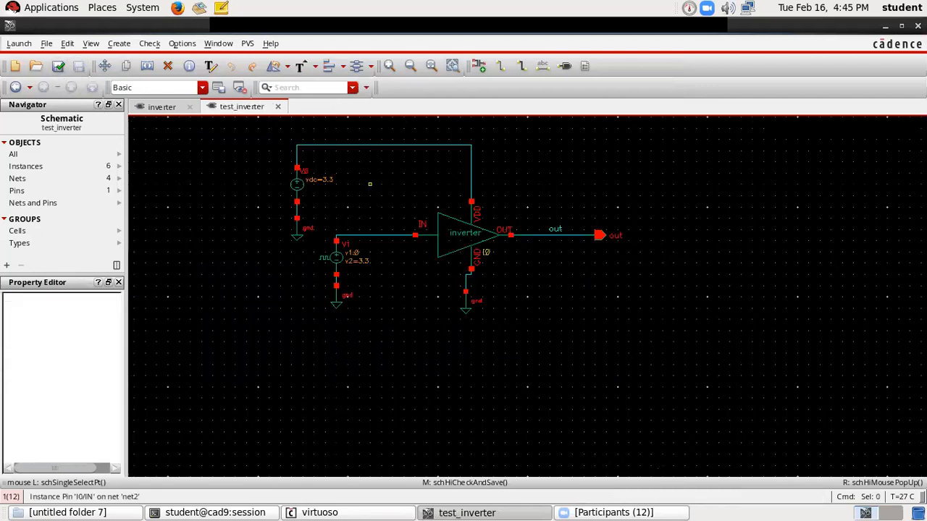
{"action": "left_click", "coordinate": [59, 66]}
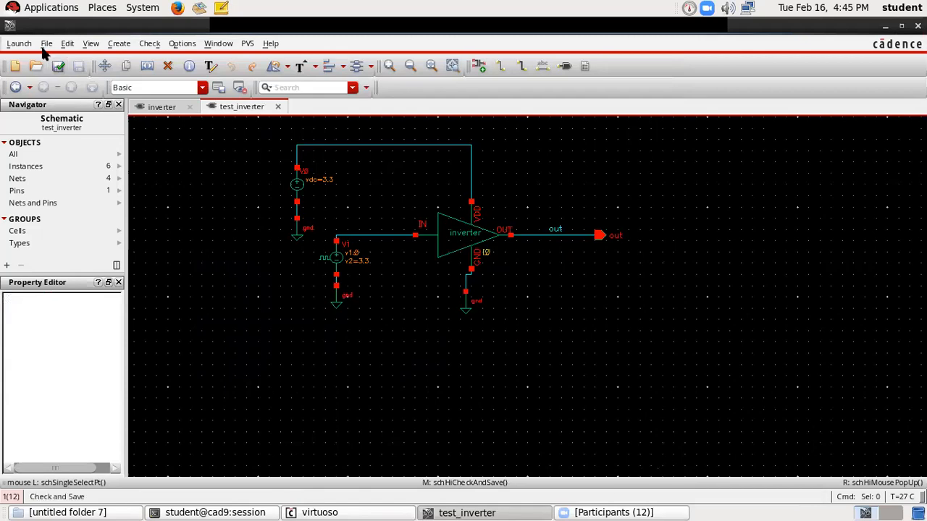
- Launch ADE L for test_inverter and load the saved simulation state state3
{"action": "left_click", "coordinate": [19, 43]}
{"action": "left_click", "coordinate": [20, 61]}
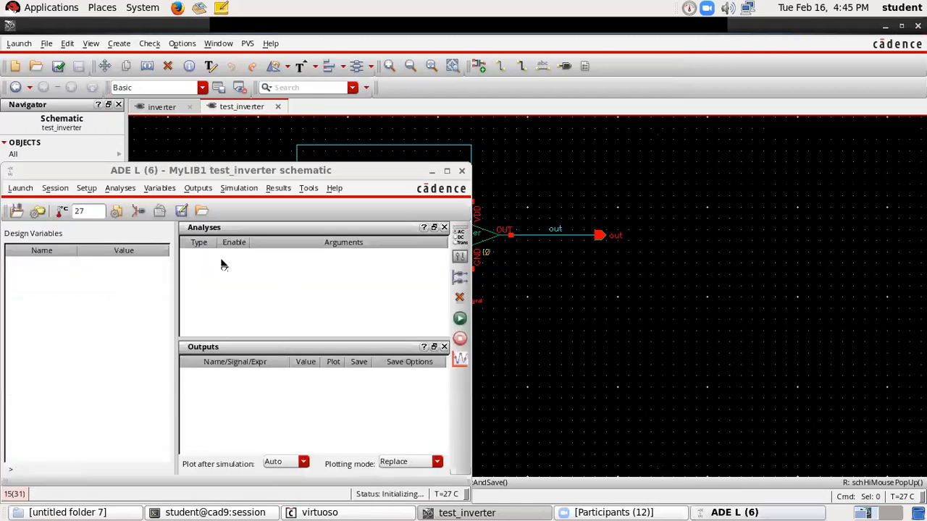
{"action": "left_click", "coordinate": [64, 187]}
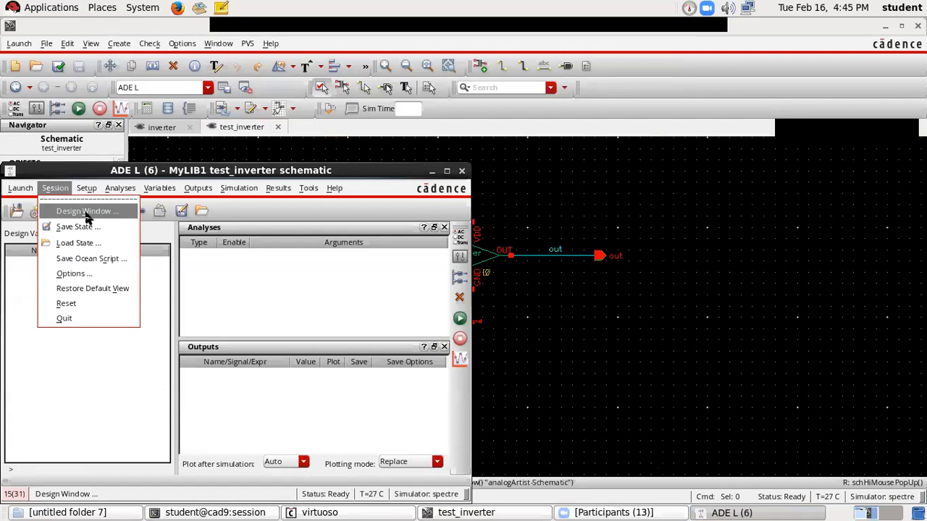
{"action": "left_click", "coordinate": [78, 242]}
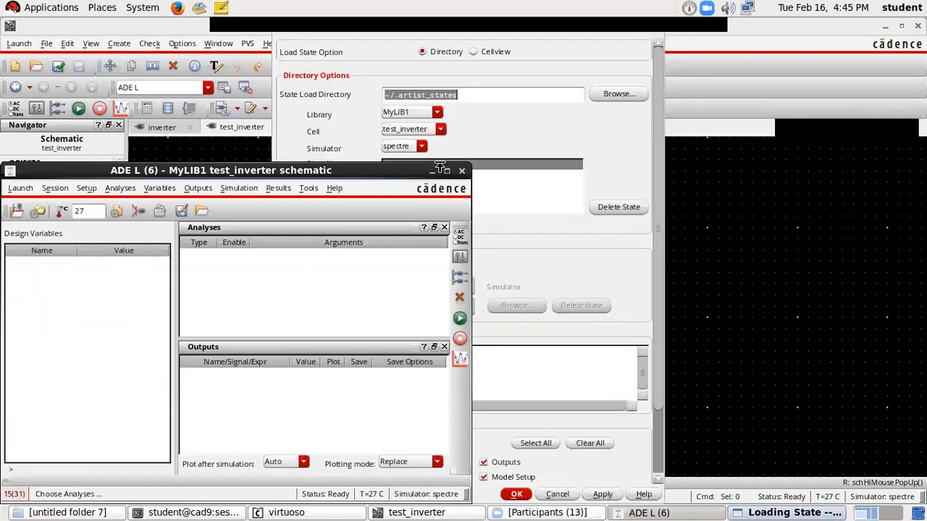
{"action": "left_click_drag", "start_coordinate": [341, 166], "coordinate": [340, 216]}
{"action": "left_click", "coordinate": [404, 187]}
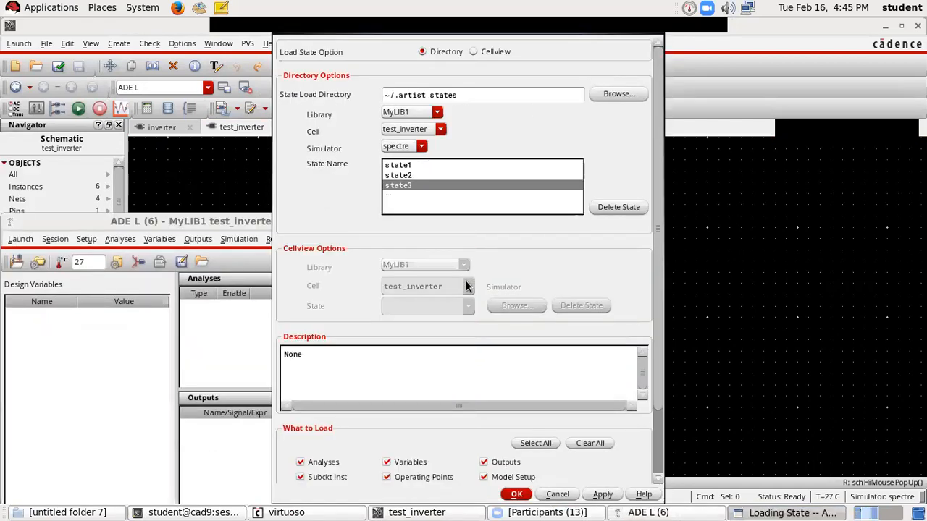
{"action": "left_click", "coordinate": [521, 495]}
- Run the DC simulation with the loaded state and format the /out trace as a solid yellow line
{"action": "left_click_drag", "start_coordinate": [297, 227], "coordinate": [347, 146]}
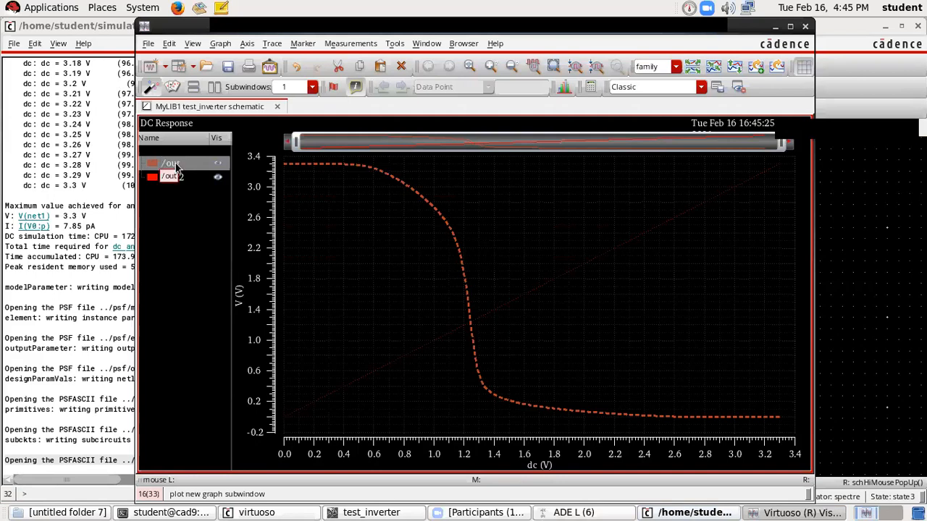
{"action": "right_click", "coordinate": [176, 167]}
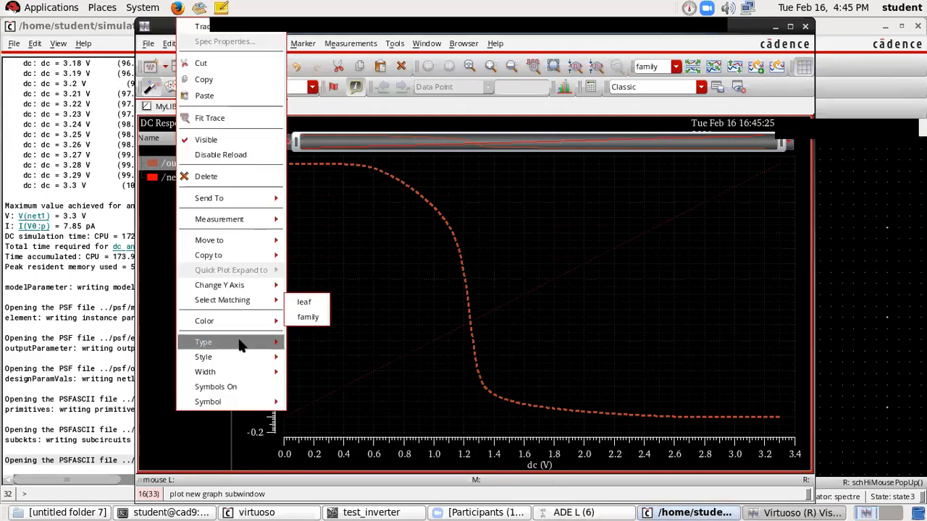
{"action": "mouse_move", "coordinate": [242, 358]}
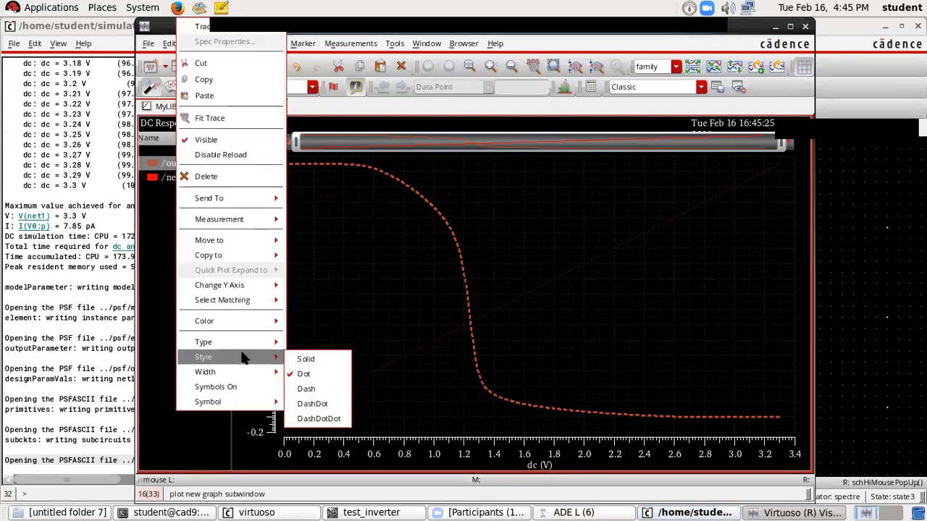
{"action": "left_click", "coordinate": [304, 360]}
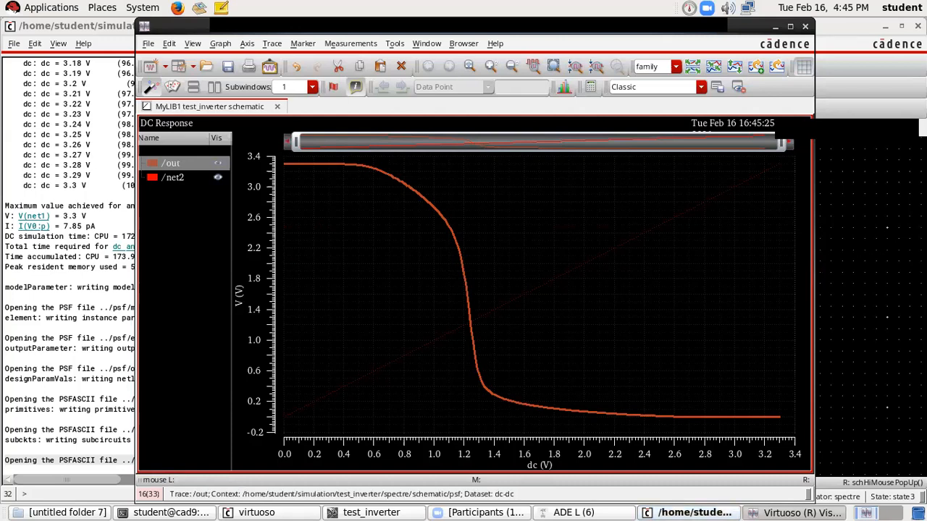
{"action": "right_click", "coordinate": [190, 178]}
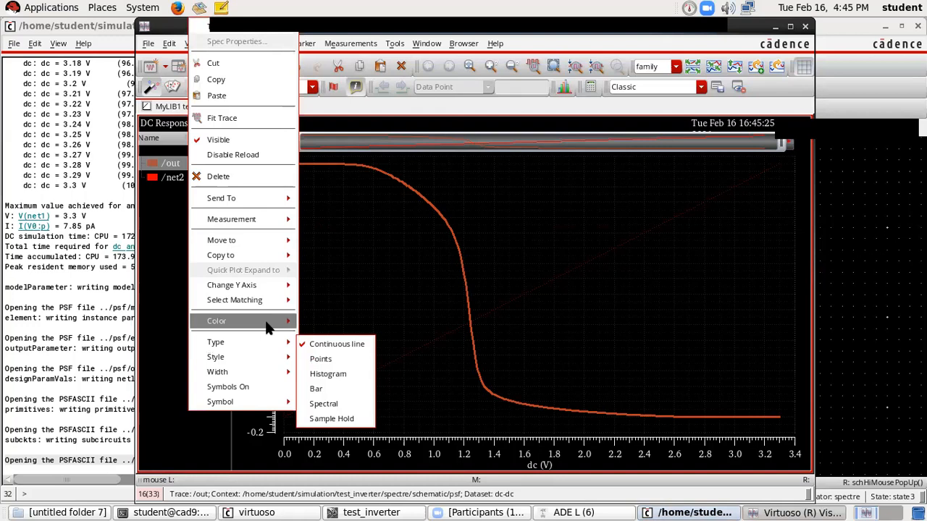
{"action": "mouse_move", "coordinate": [246, 321]}
{"action": "left_click", "coordinate": [338, 331]}
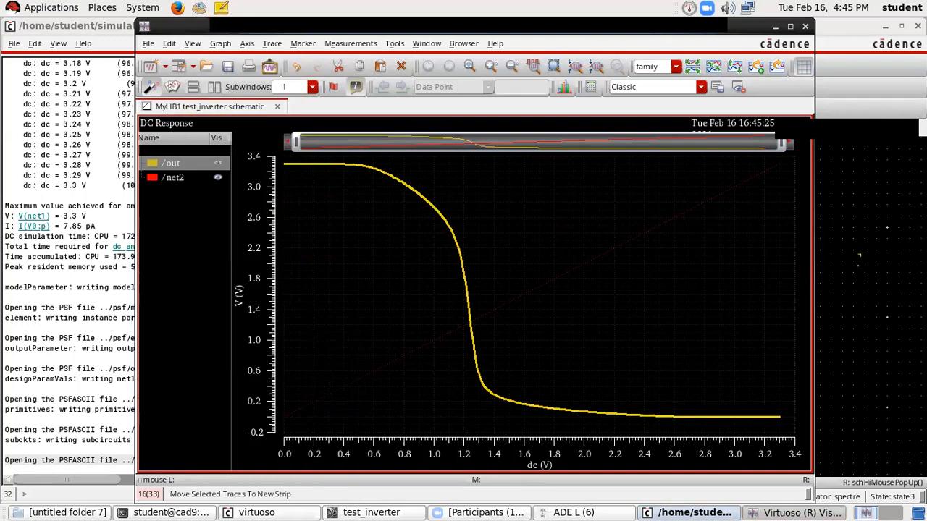
- Open a Parametric Analysis for test_inverter from ADE L and add N as the sweep variable
{"action": "left_click", "coordinate": [575, 513]}
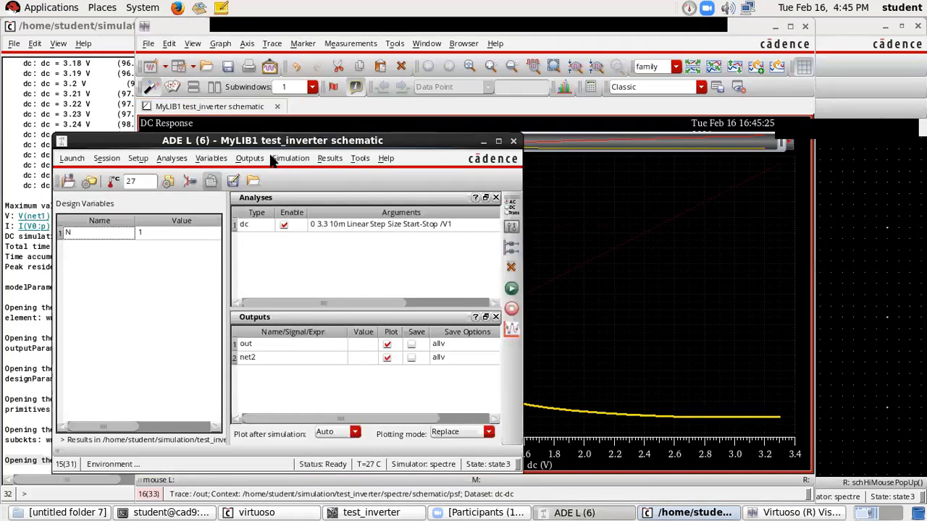
{"action": "left_click", "coordinate": [360, 158]}
{"action": "left_click", "coordinate": [362, 174]}
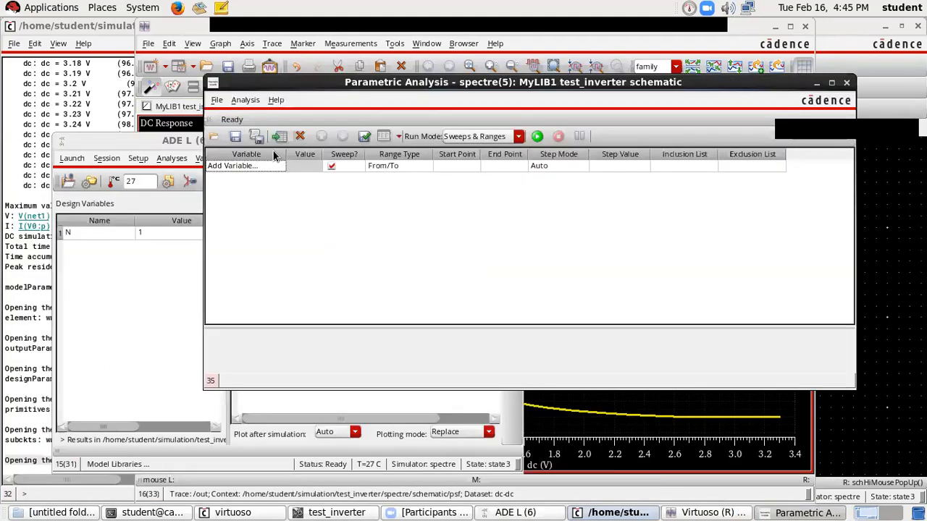
{"action": "left_click", "coordinate": [274, 165]}
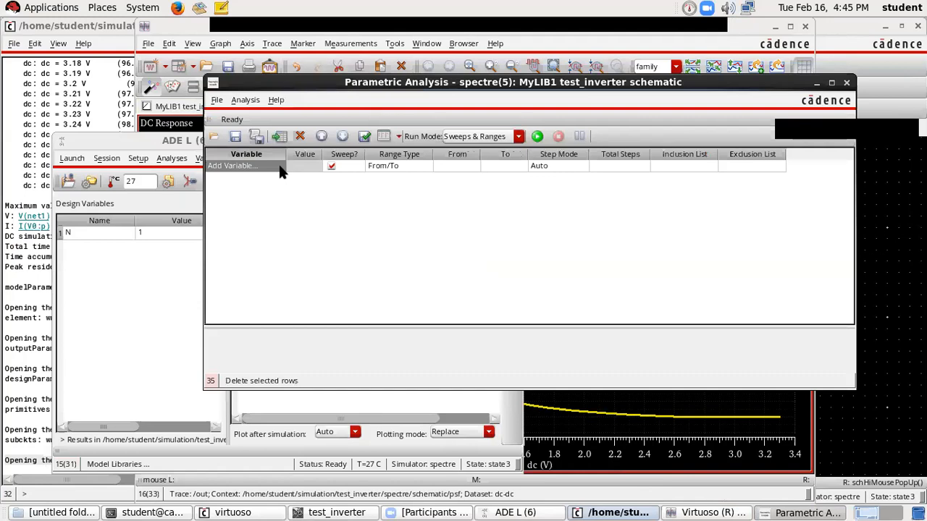
{"action": "left_click", "coordinate": [264, 167]}
{"action": "left_click", "coordinate": [279, 165]}
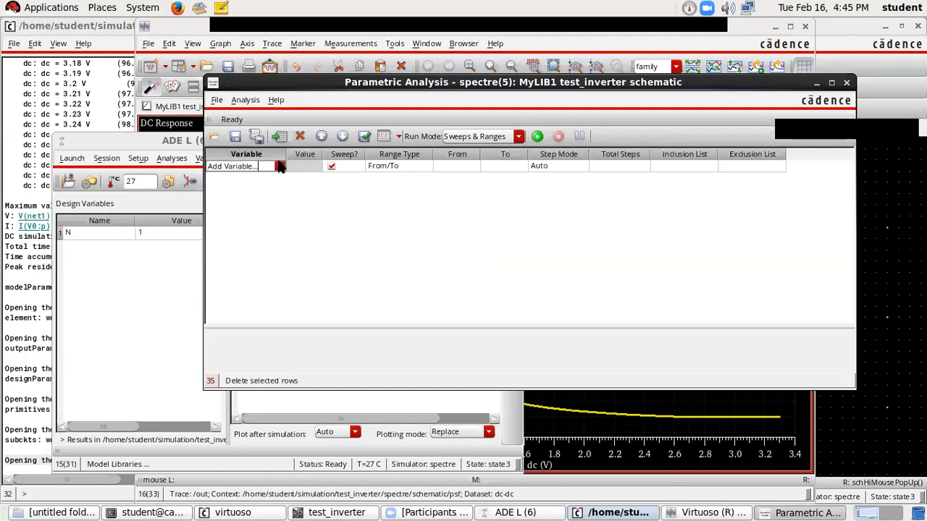
{"action": "left_click", "coordinate": [265, 187]}
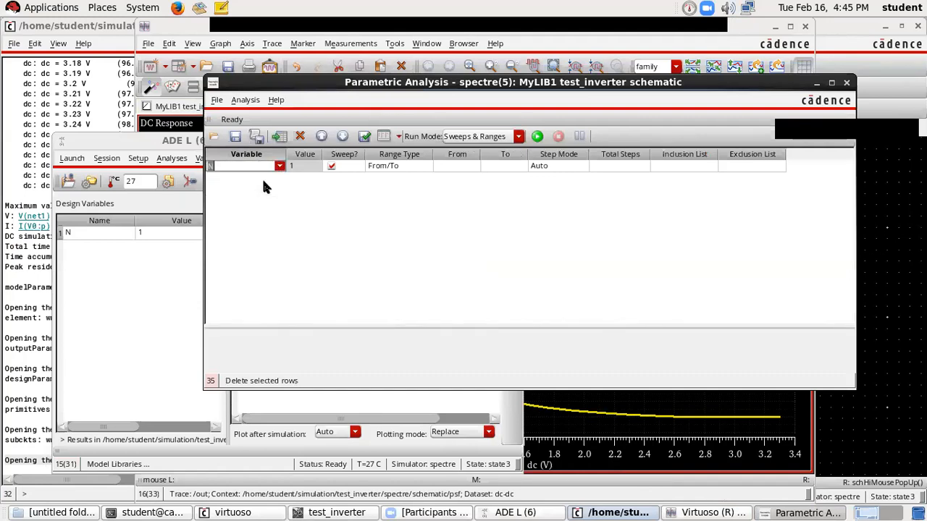
- Set the N sweep from 1 to 3 with 3 total steps and run the selected sweep
{"action": "left_click", "coordinate": [465, 168]}
{"action": "type", "text": "1"}
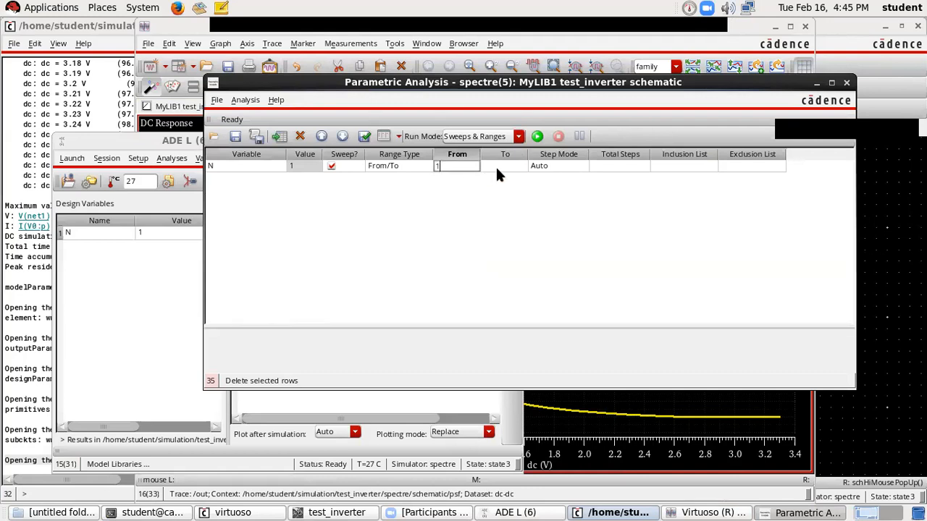
{"action": "left_click", "coordinate": [496, 172]}
{"action": "type", "text": "3"}
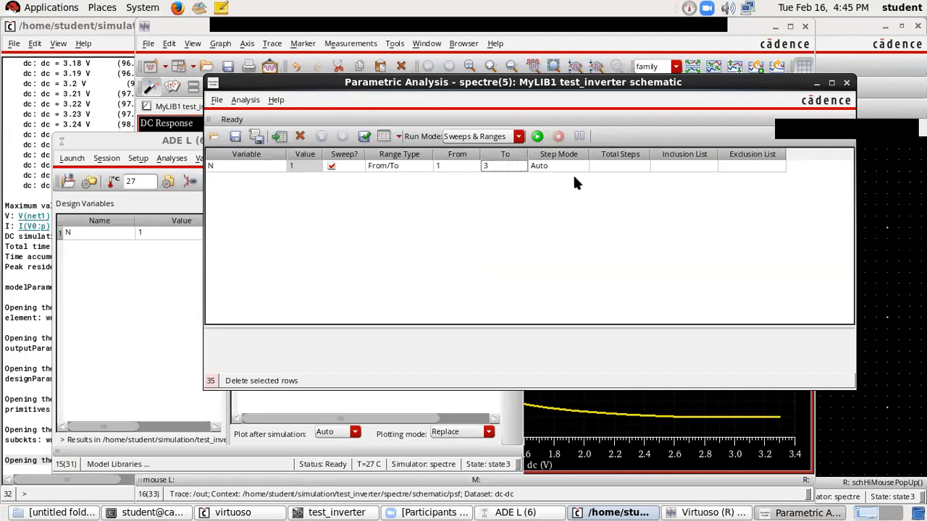
{"action": "left_click", "coordinate": [607, 169]}
{"action": "type", "text": "3"}
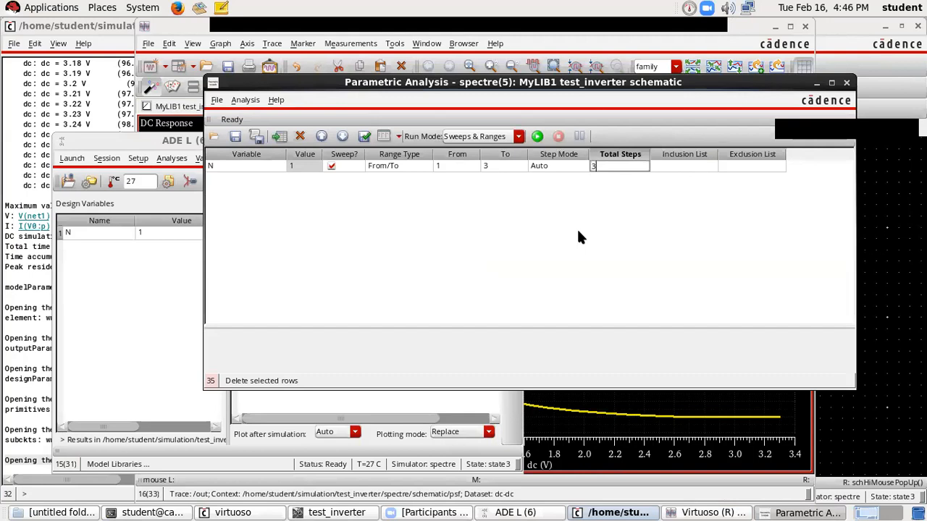
{"action": "left_click", "coordinate": [577, 229]}
{"action": "left_click", "coordinate": [536, 139]}
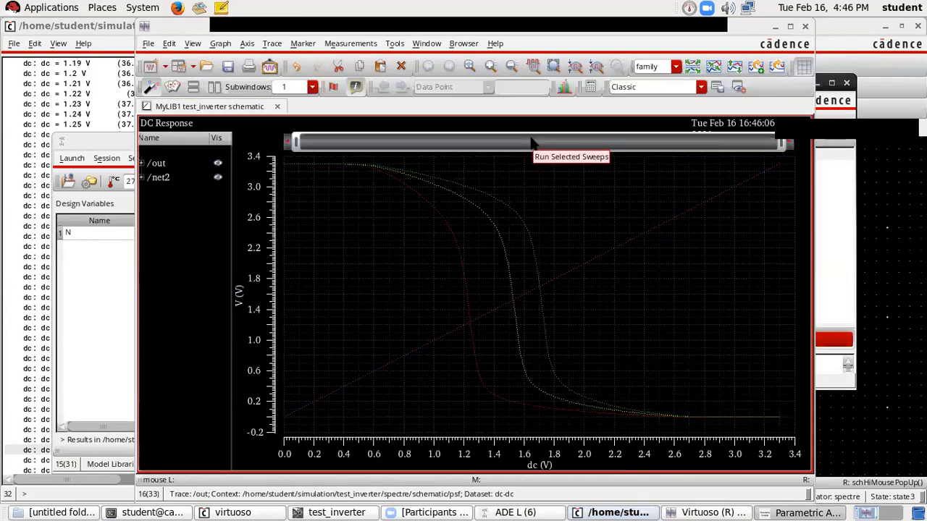
- Highlight the /out curves for N=3, N=2 and N=1 and narrow the dc axis range to end at about 2.5 V
{"action": "left_click", "coordinate": [385, 230]}
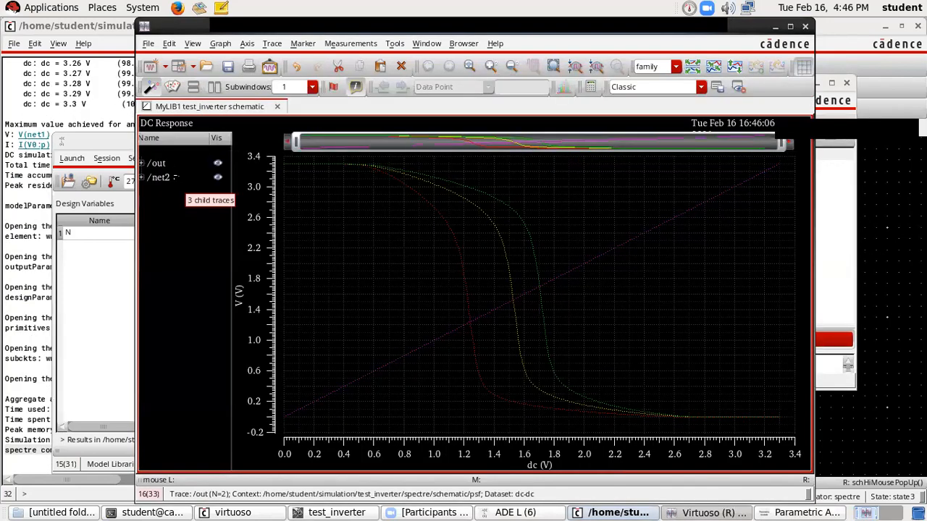
{"action": "left_click", "coordinate": [155, 164]}
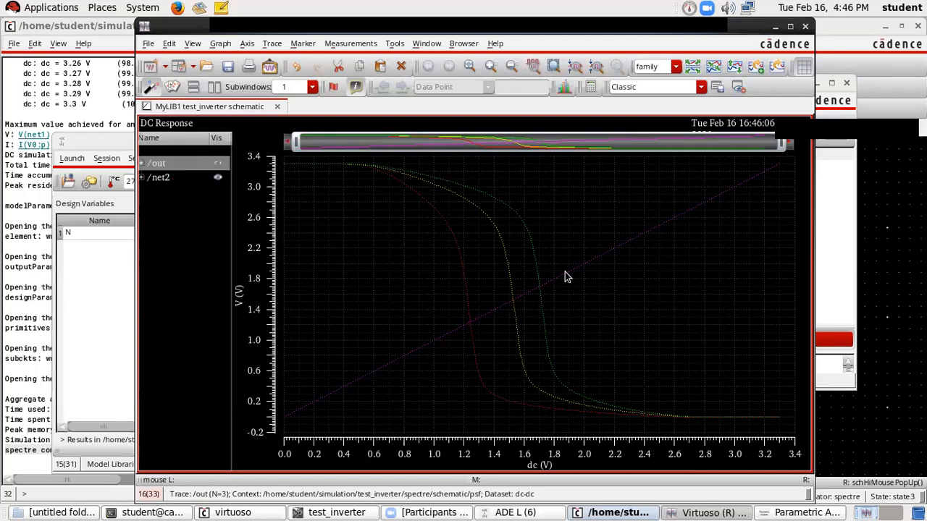
{"action": "mouse_move", "coordinate": [567, 277]}
{"action": "left_click", "coordinate": [535, 260]}
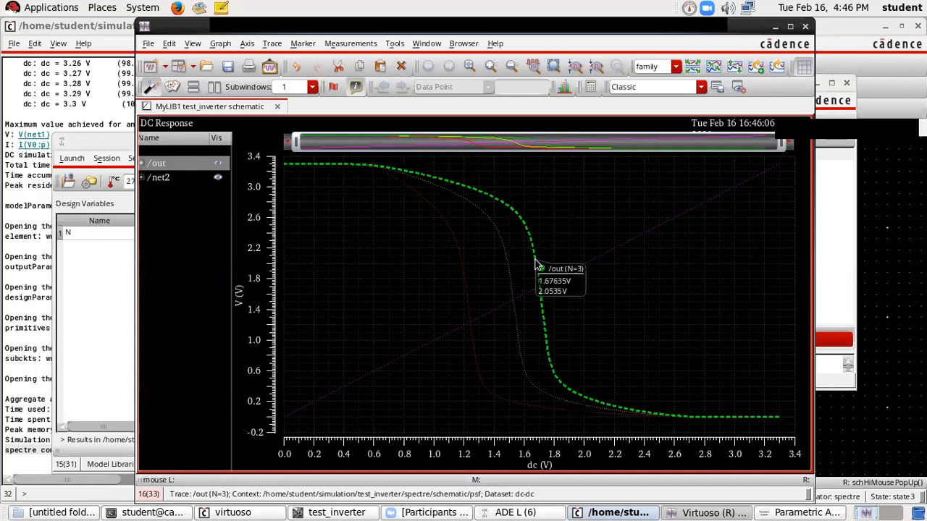
{"action": "left_click", "coordinate": [508, 265]}
{"action": "left_click", "coordinate": [466, 277]}
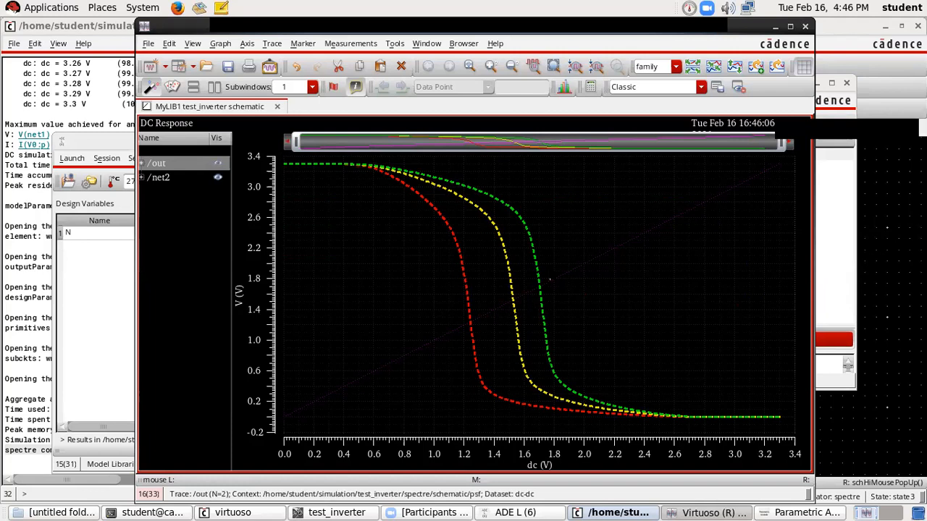
{"action": "mouse_move", "coordinate": [543, 304]}
{"action": "left_click_drag", "start_coordinate": [782, 143], "coordinate": [660, 143]}
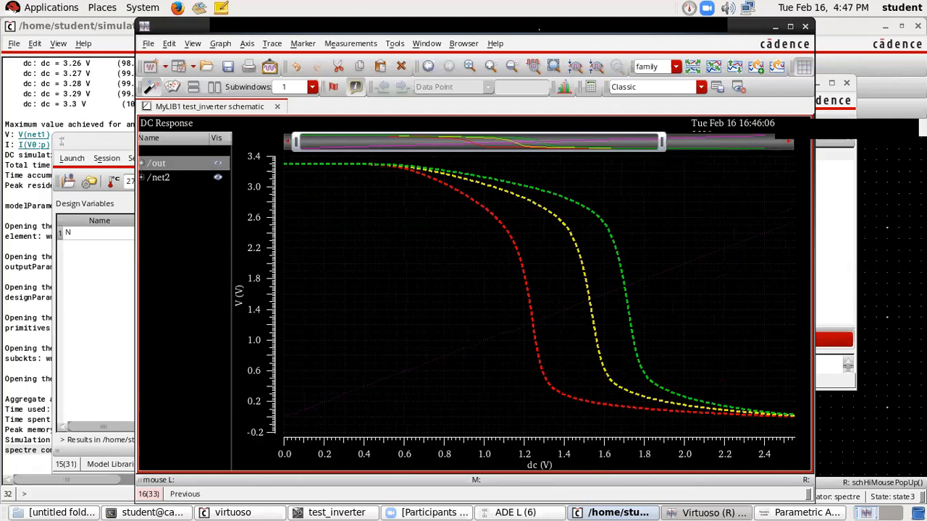
- Close the Parametric Analysis window and return to the DC response plot
{"action": "left_click", "coordinate": [695, 512]}
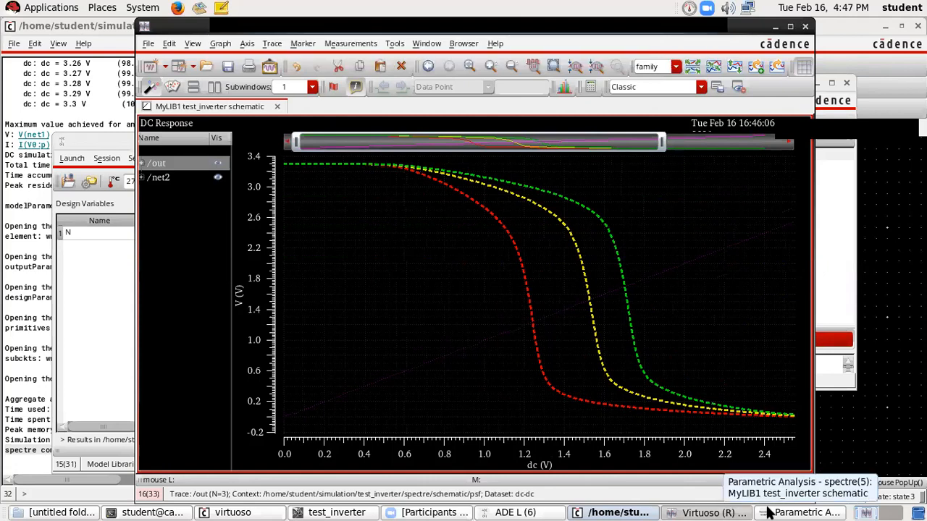
{"action": "left_click", "coordinate": [769, 513]}
{"action": "left_click", "coordinate": [851, 87]}
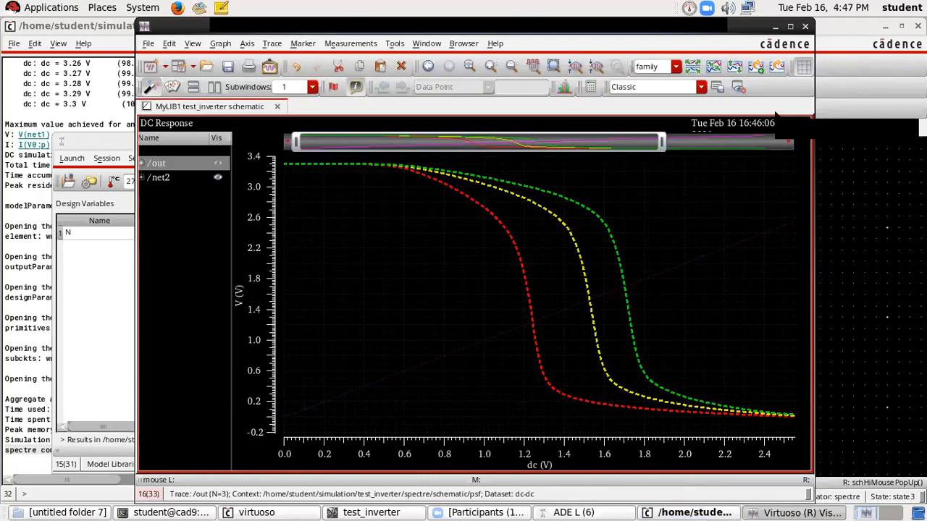
{"action": "left_click", "coordinate": [794, 512]}
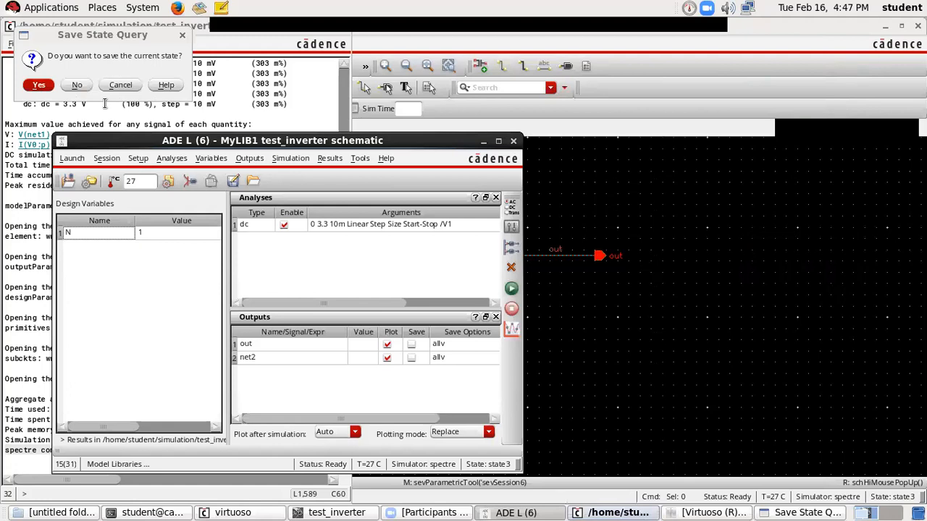
{"action": "left_click", "coordinate": [121, 87]}
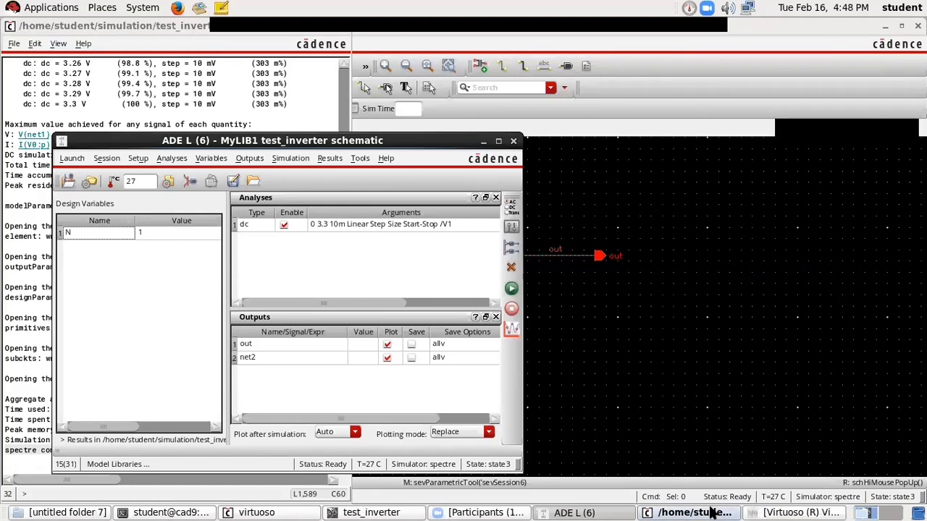
{"action": "left_click", "coordinate": [778, 513]}
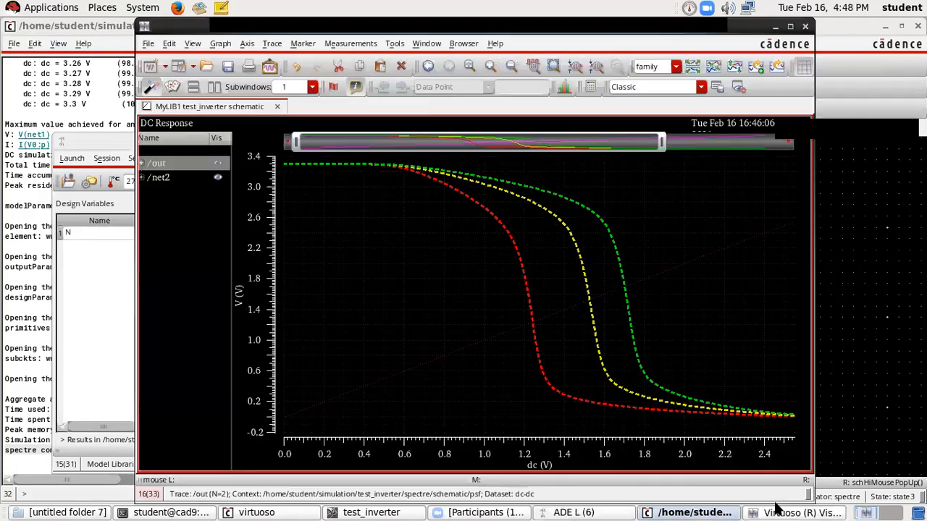
{"action": "left_click", "coordinate": [487, 513]}
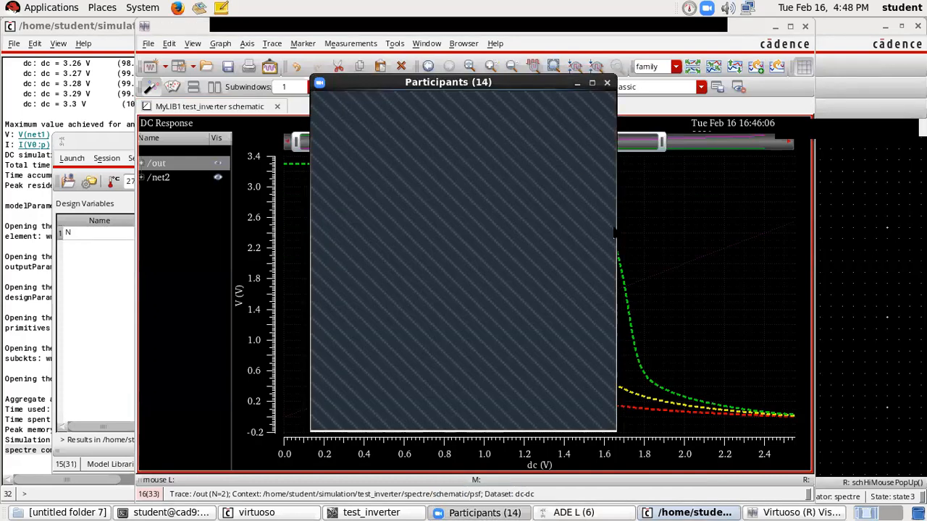